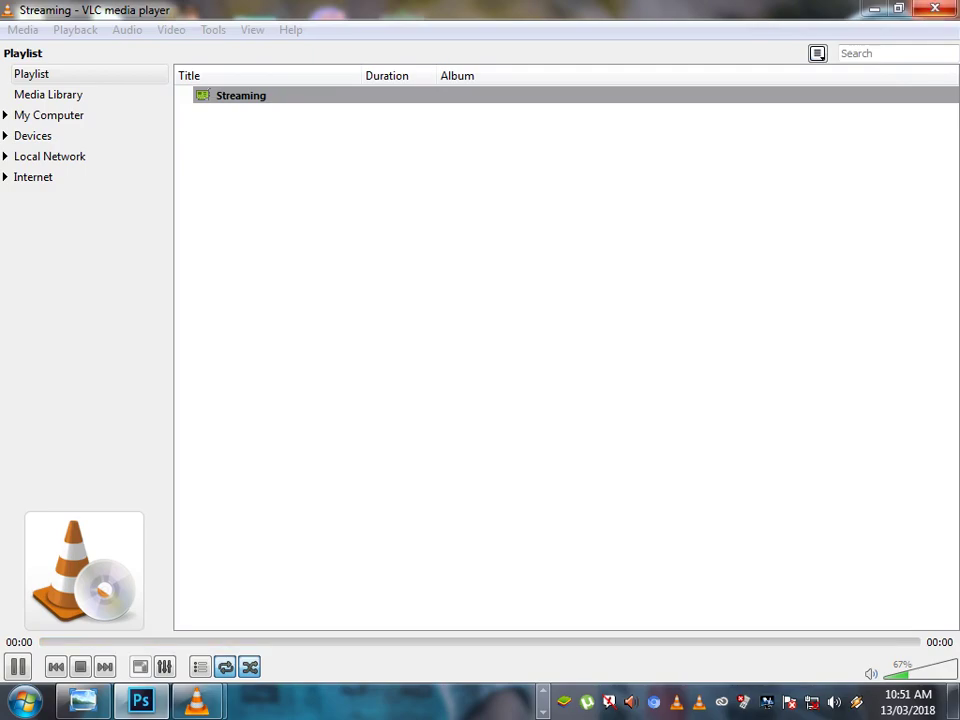
Browse to E:\Gta San Andreas\kajuraho trip and preview the IMG_4895 photo.
{"action": "key", "text": "super+d"}
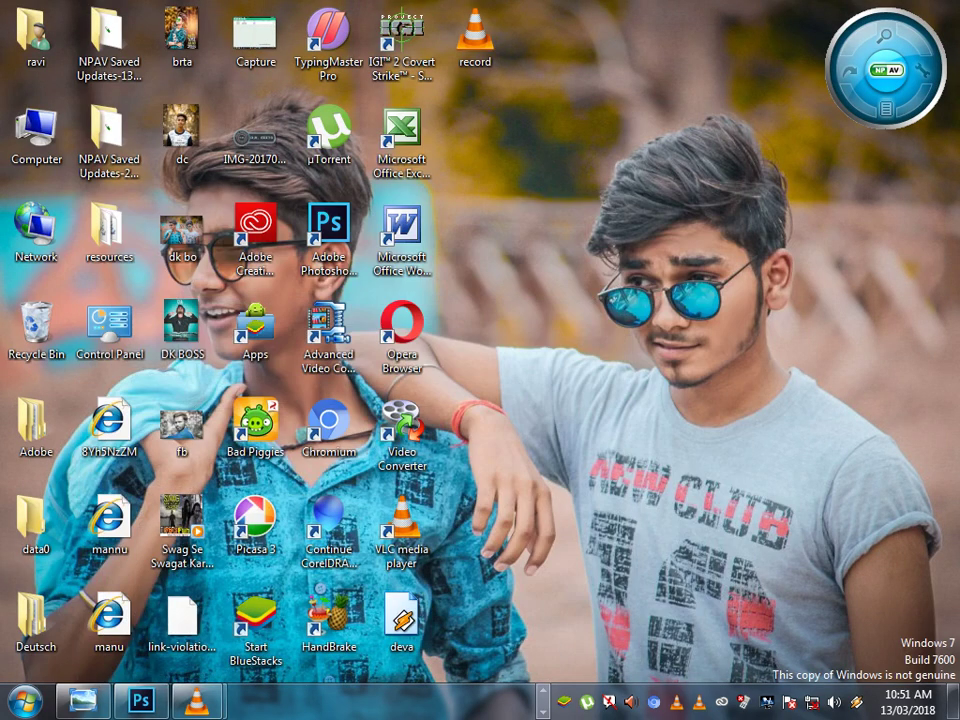
{"action": "right_click", "coordinate": [587, 95]}
{"action": "left_click", "coordinate": [620, 148]}
{"action": "double_click", "coordinate": [35, 130]}
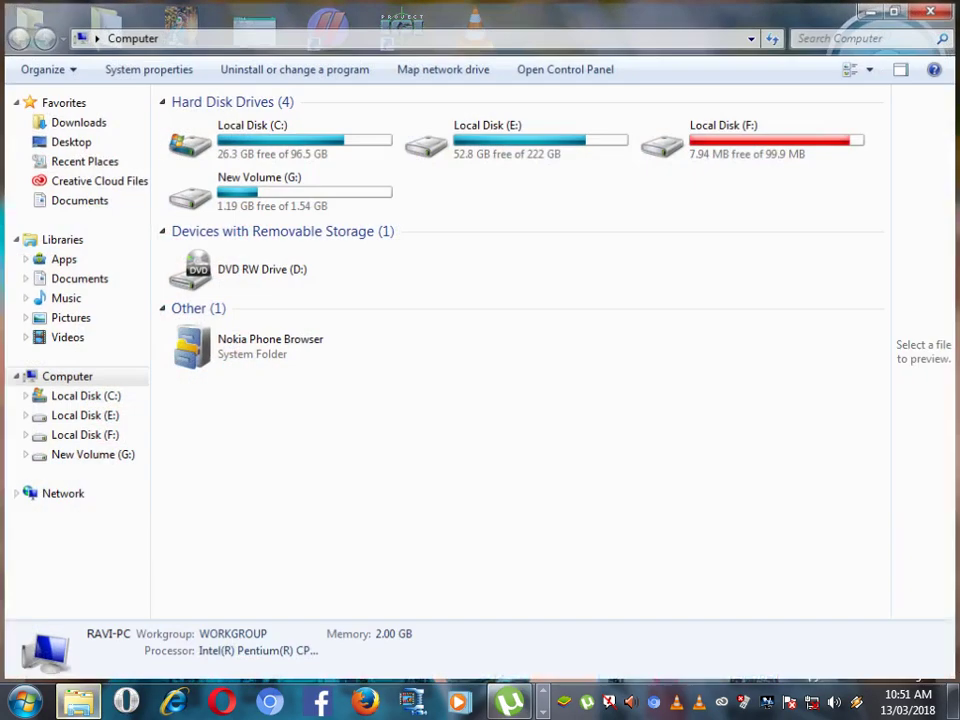
{"action": "double_click", "coordinate": [500, 140]}
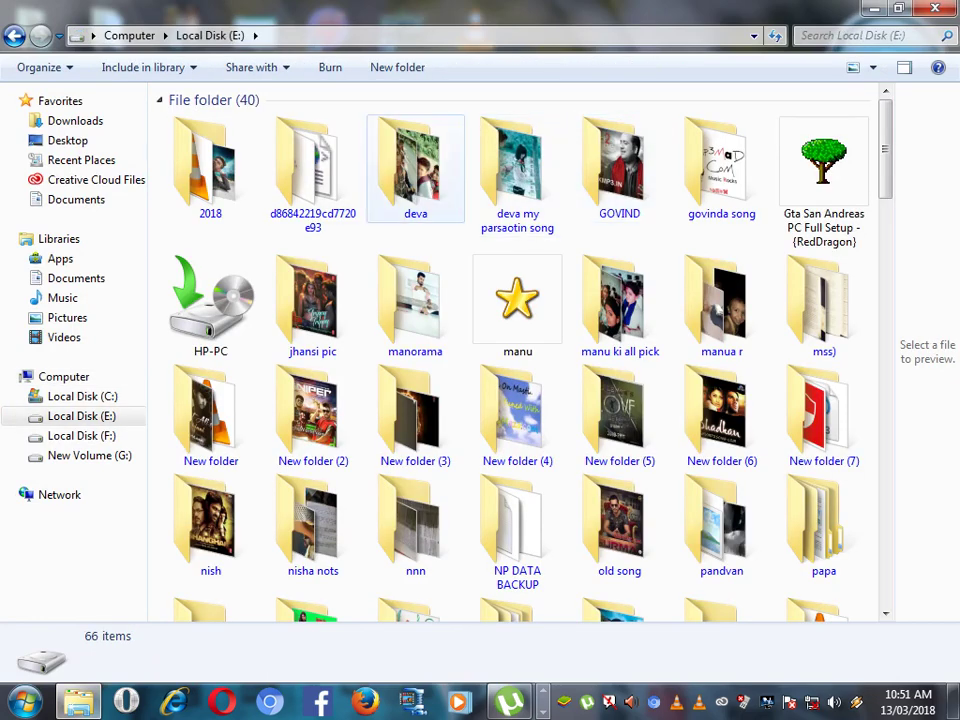
{"action": "double_click", "coordinate": [823, 170]}
{"action": "double_click", "coordinate": [415, 160]}
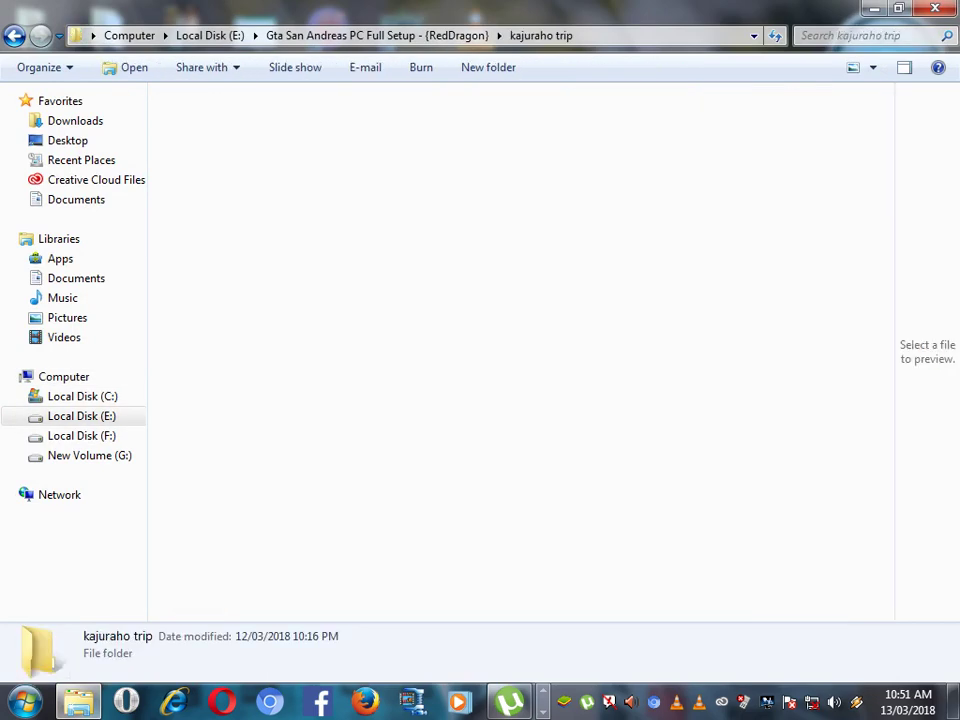
{"action": "double_click", "coordinate": [210, 295]}
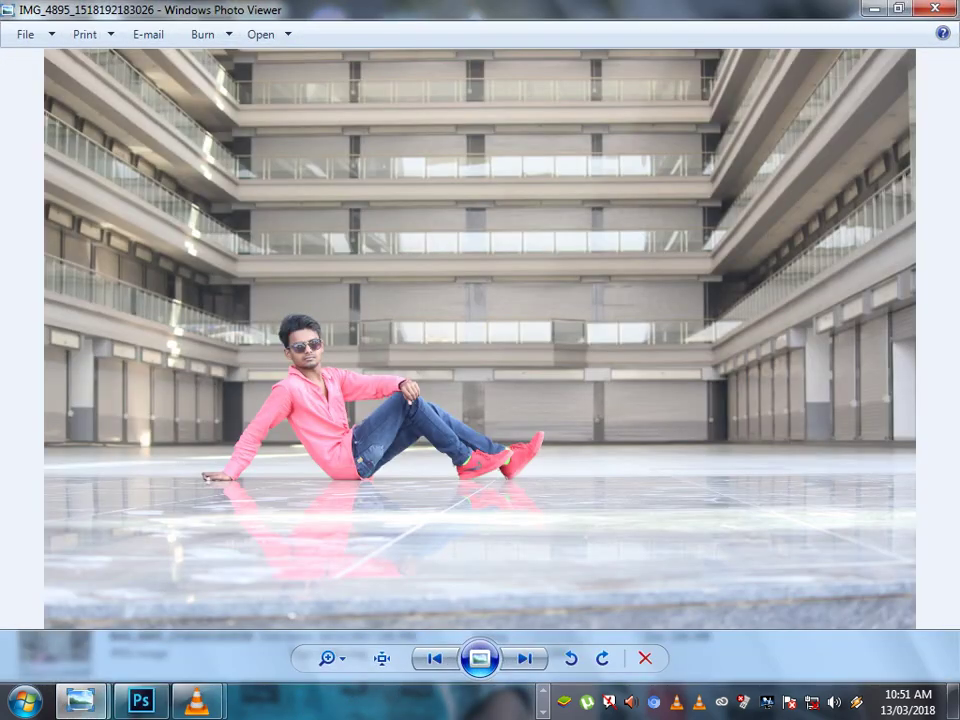
{"action": "right_click", "coordinate": [514, 186]}
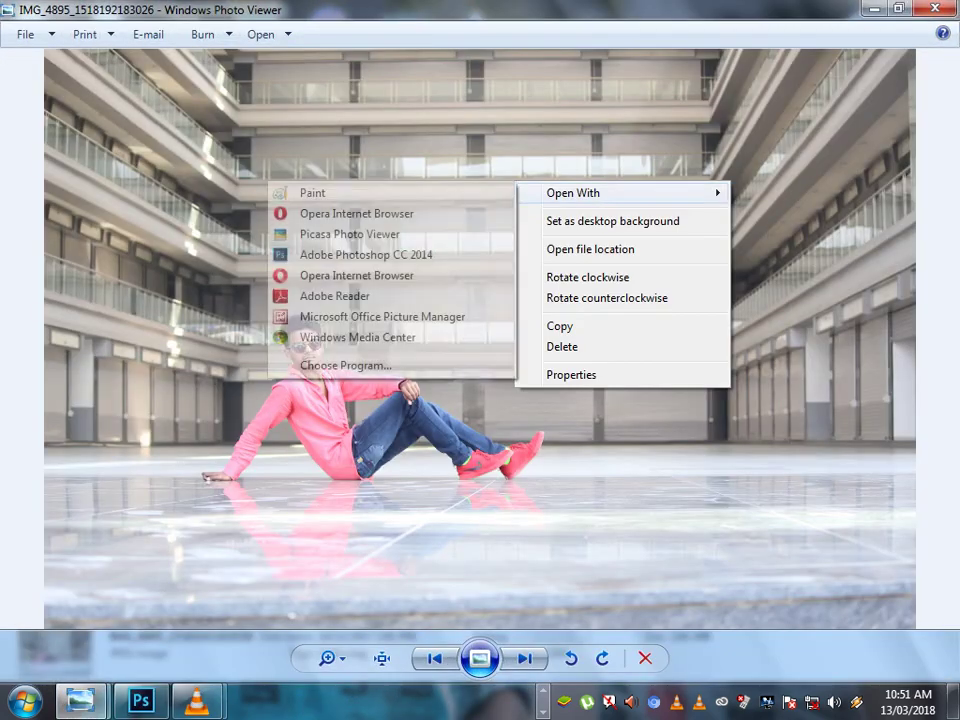
{"action": "key", "text": "alt+F4"}
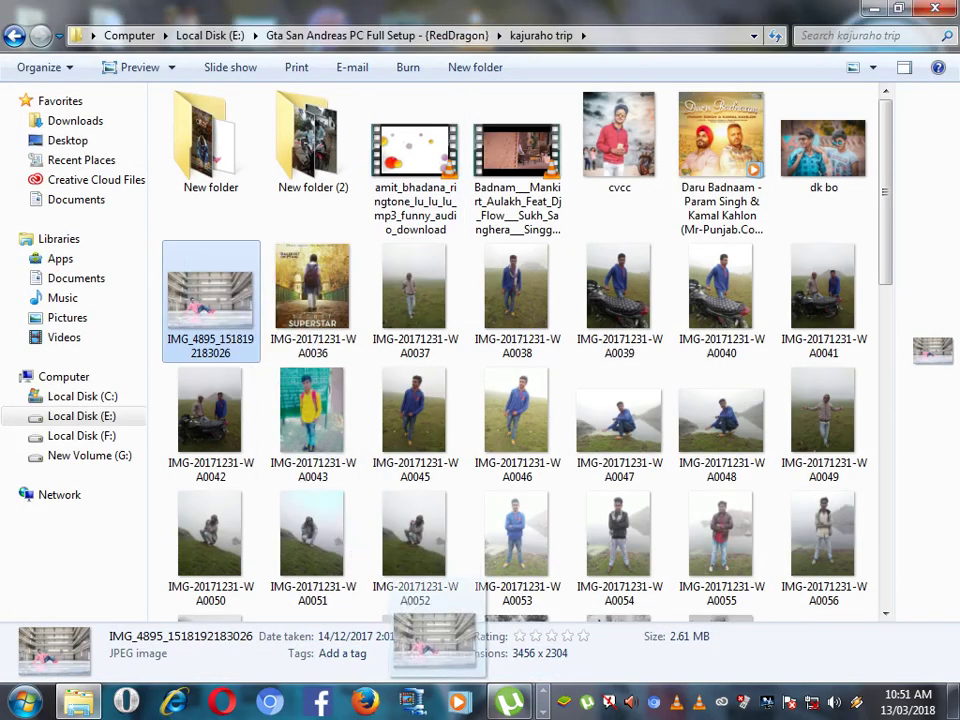
{"action": "scroll", "coordinate": [210, 300], "scroll_direction": "down", "scroll_amount": 1}
{"action": "right_click", "coordinate": [224, 201]}
{"action": "mouse_move", "coordinate": [281, 391]}
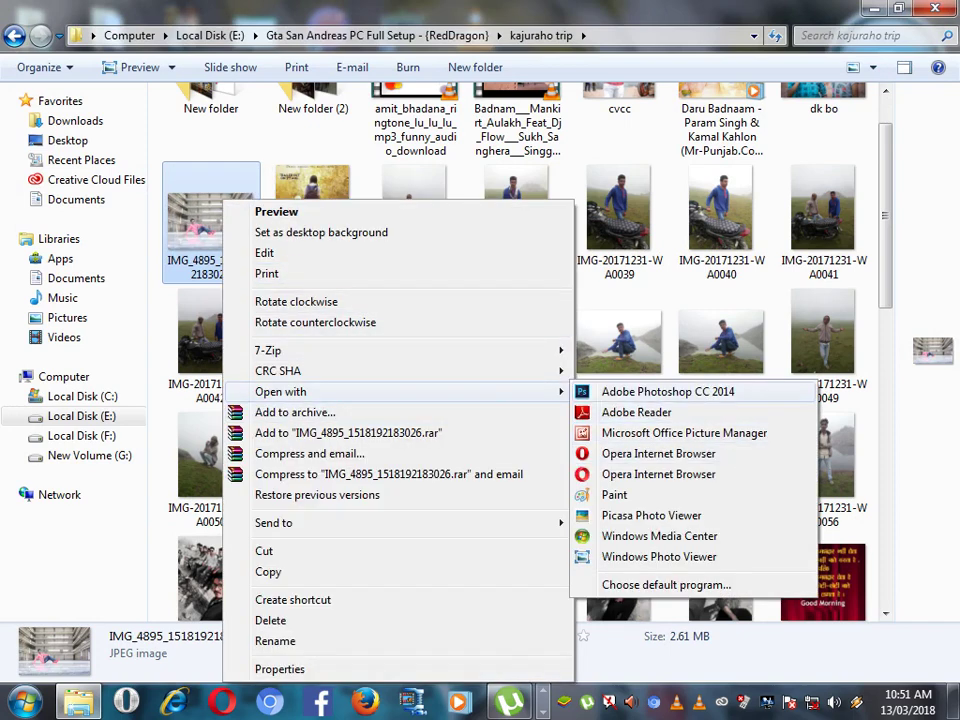
{"action": "left_click", "coordinate": [668, 391]}
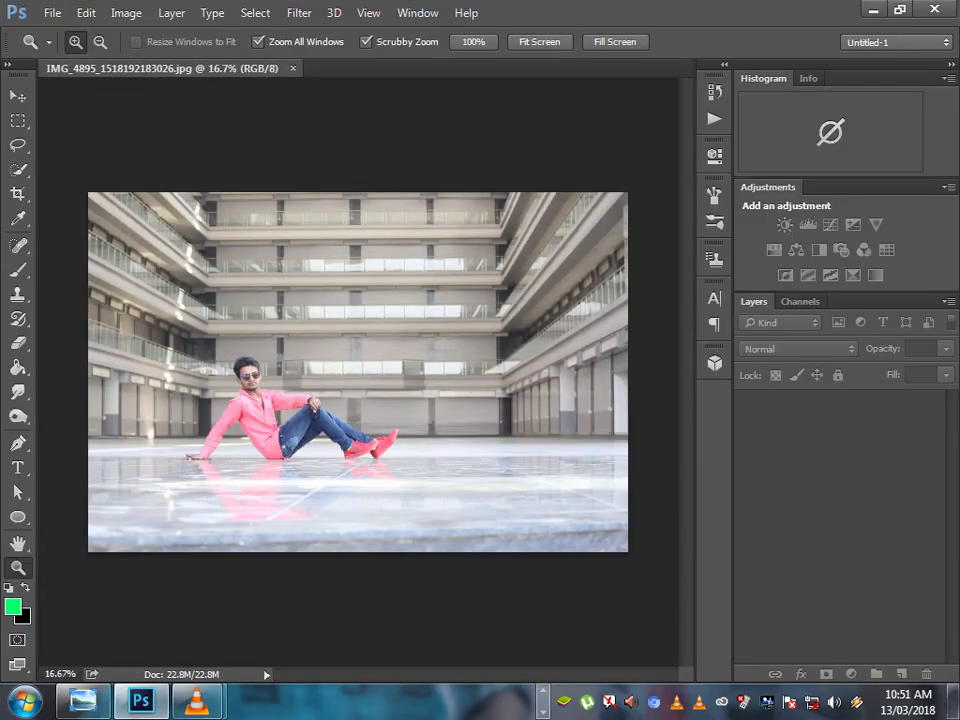
Fit the photo on screen, then crop in from the top, left and bottom-right around the man.
{"action": "right_click", "coordinate": [343, 250]}
{"action": "left_click", "coordinate": [365, 257]}
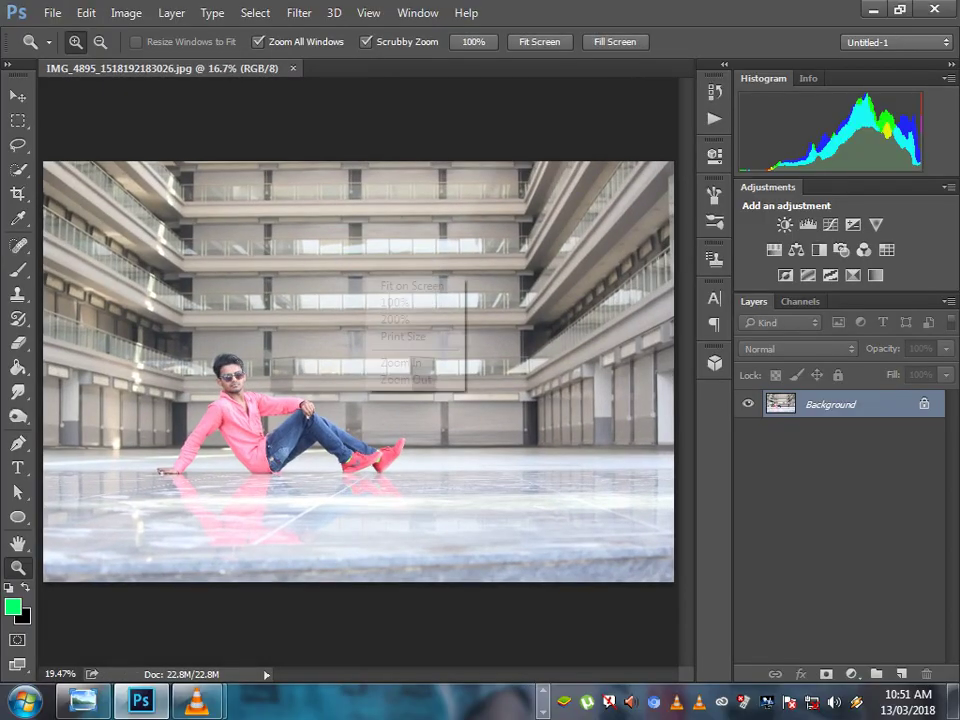
{"action": "right_click", "coordinate": [392, 285]}
{"action": "left_click", "coordinate": [410, 290]}
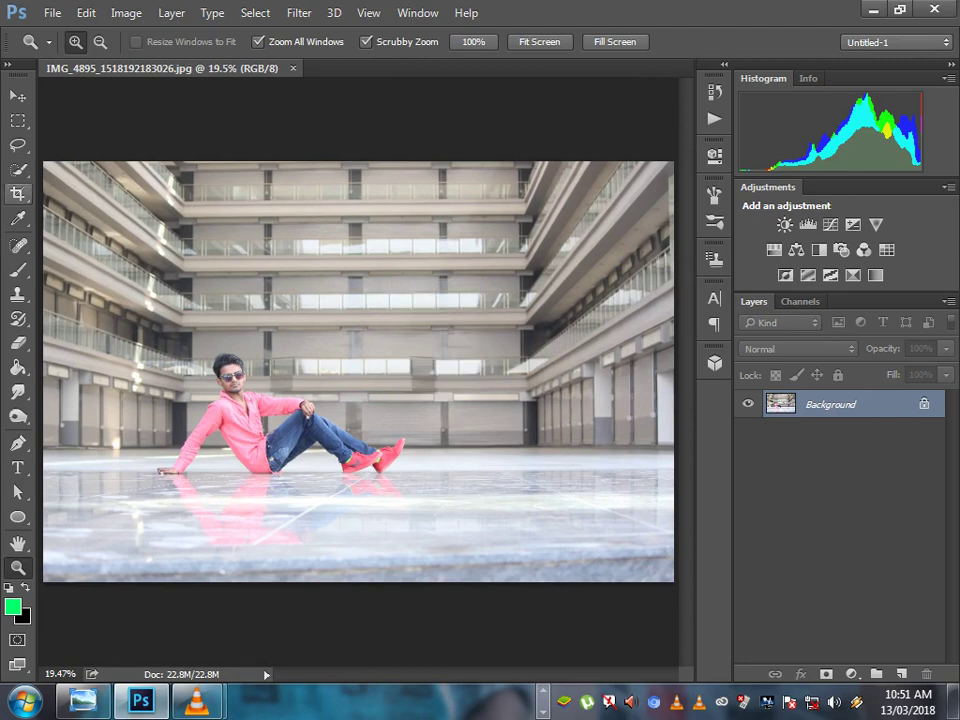
{"action": "key", "text": "c"}
{"action": "left_click_drag", "start_coordinate": [672, 579], "coordinate": [596, 549]}
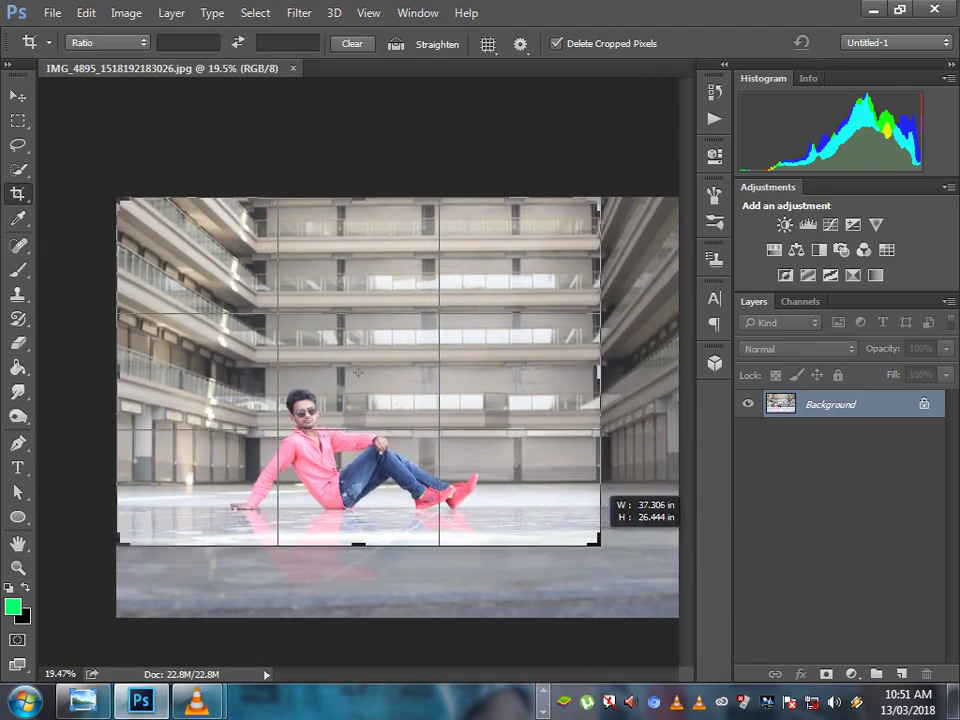
{"action": "left_click_drag", "start_coordinate": [596, 549], "coordinate": [605, 543]}
{"action": "left_click_drag", "start_coordinate": [358, 200], "coordinate": [358, 258]}
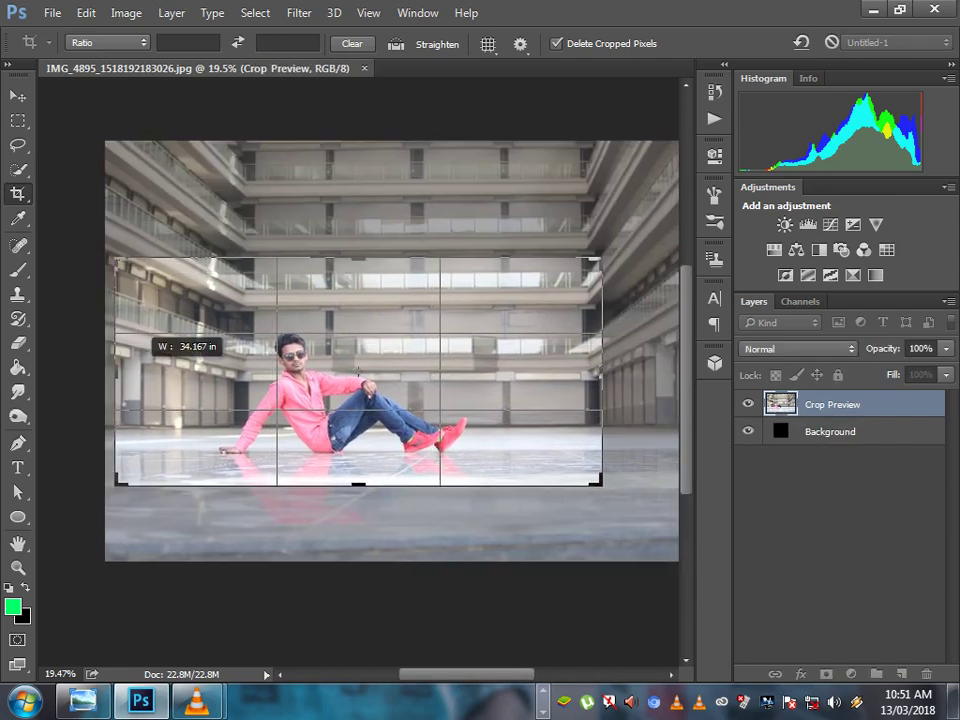
{"action": "left_click_drag", "start_coordinate": [110, 370], "coordinate": [147, 370]}
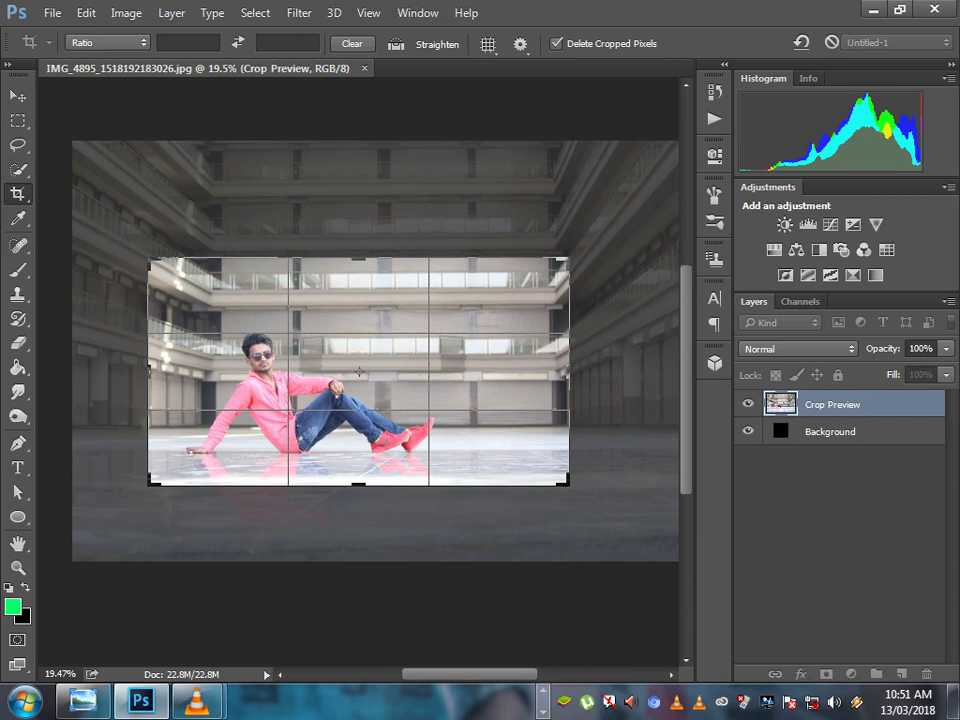
{"action": "left_click_drag", "start_coordinate": [567, 483], "coordinate": [523, 478]}
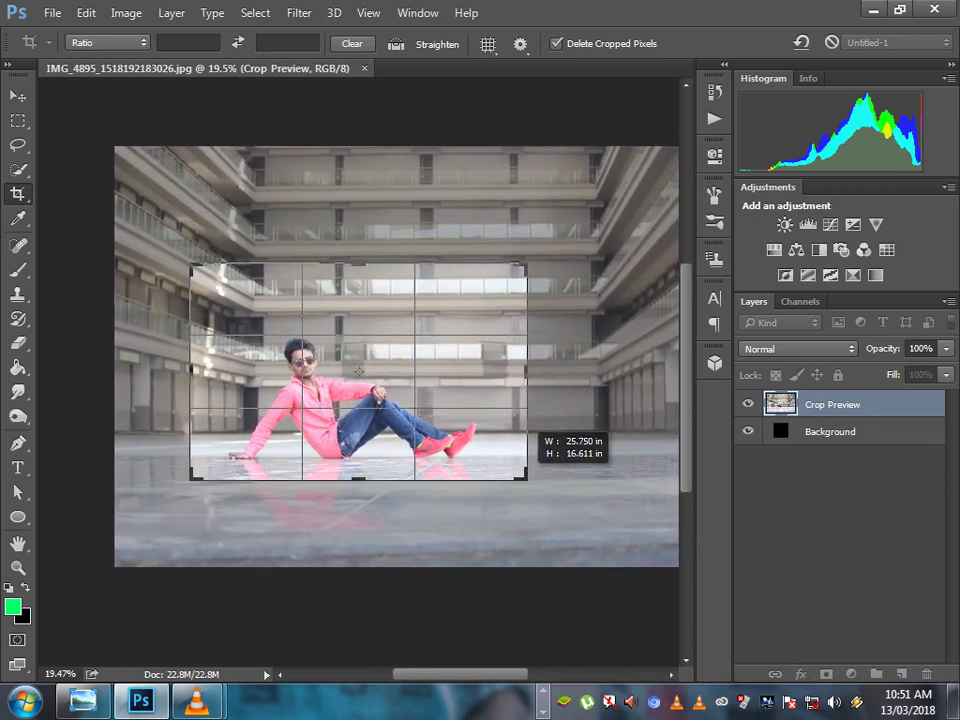
{"action": "key", "text": "Return"}
Fit the cropped photo on screen and open the Camera Raw filter.
{"action": "key", "text": "z"}
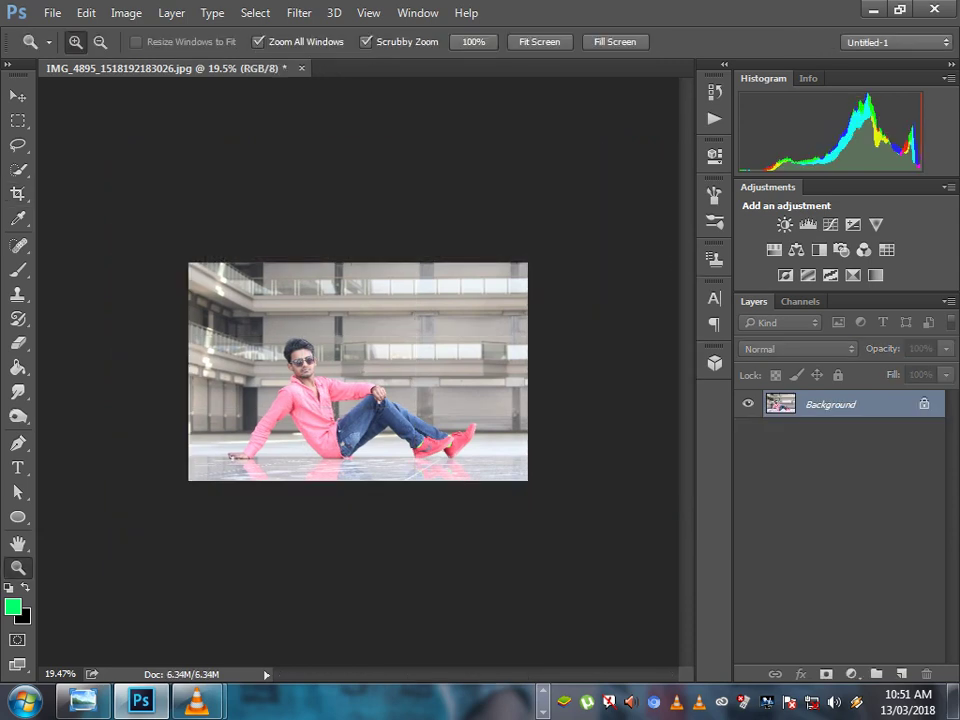
{"action": "key", "text": "ctrl+plus"}
{"action": "key", "text": "ctrl+0"}
{"action": "right_click", "coordinate": [400, 322]}
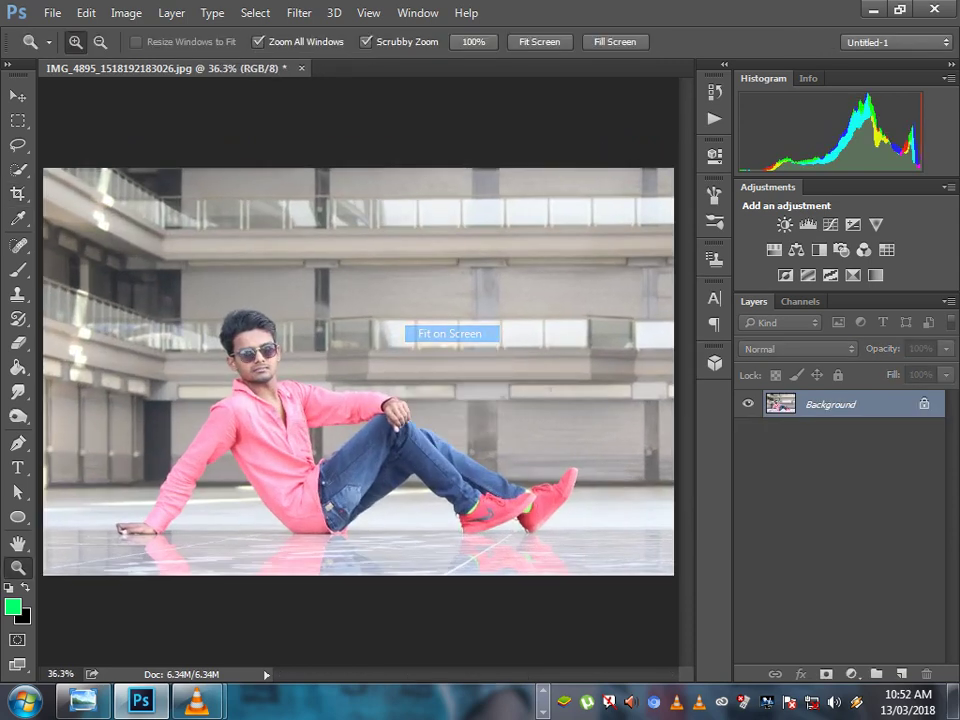
{"action": "right_click", "coordinate": [338, 336]}
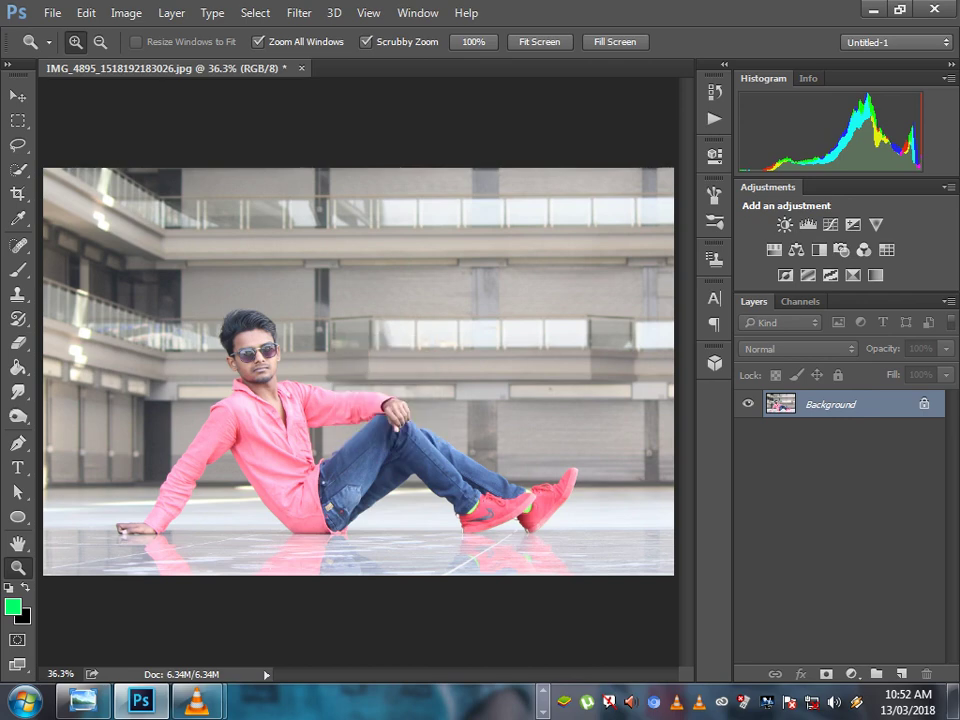
{"action": "right_click", "coordinate": [312, 423]}
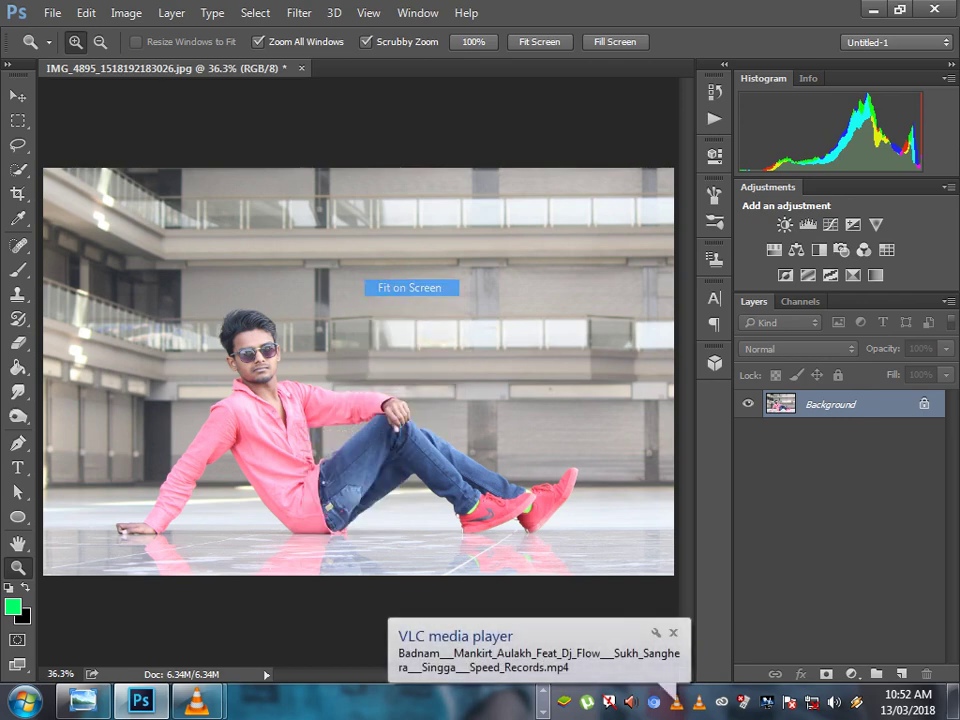
{"action": "left_click", "coordinate": [299, 12]}
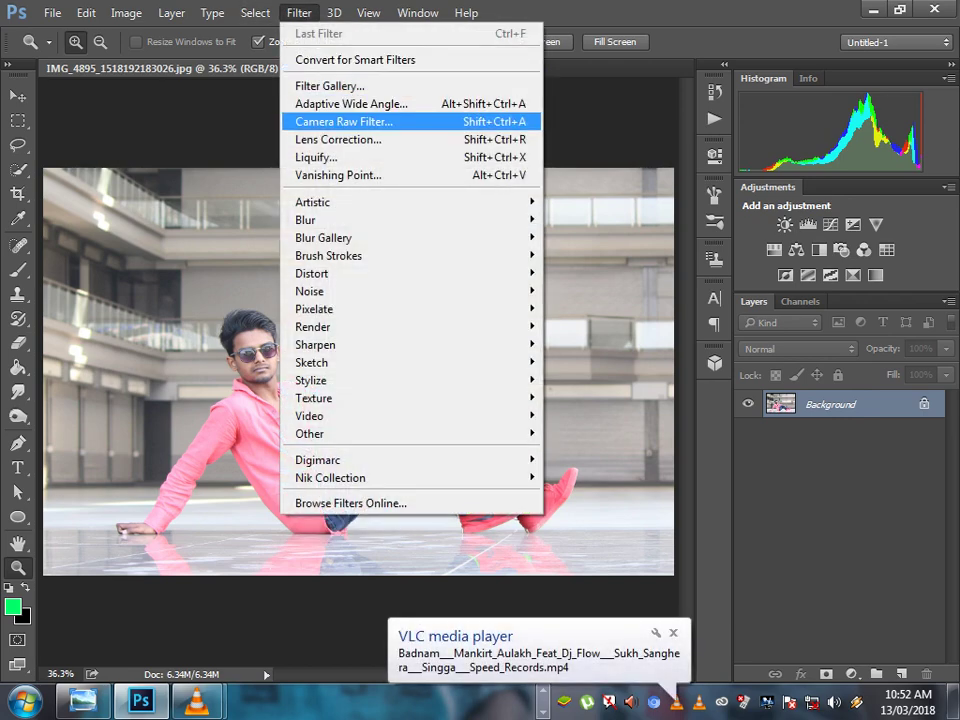
{"action": "left_click", "coordinate": [340, 121]}
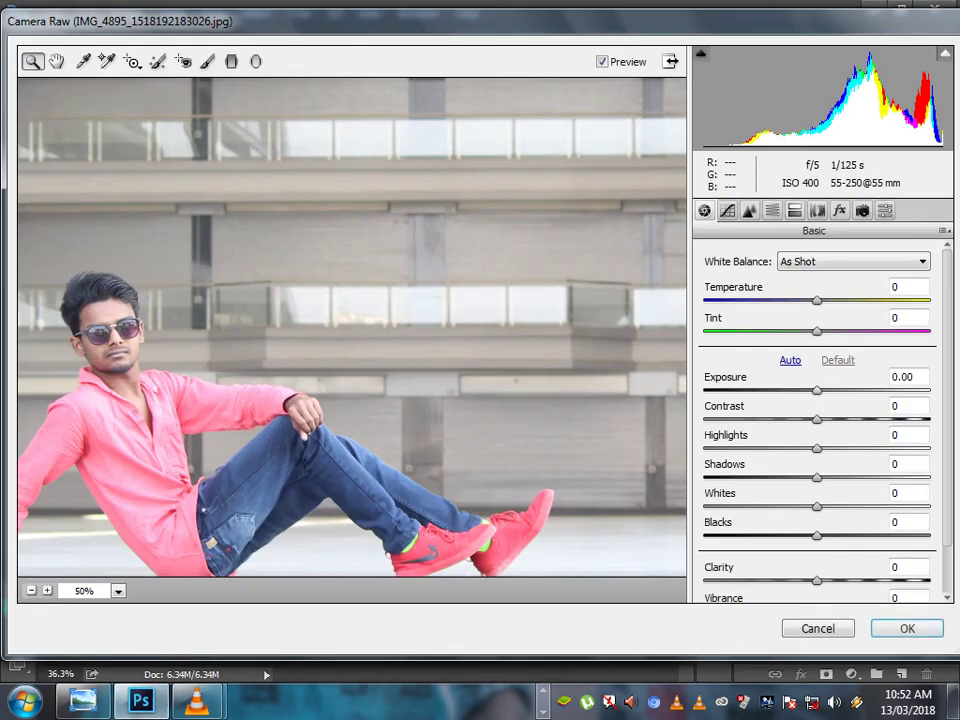
Lower Exposure to -0.25, raise Shadows to +68, and set Blacks near +1.
{"action": "right_click", "coordinate": [312, 100]}
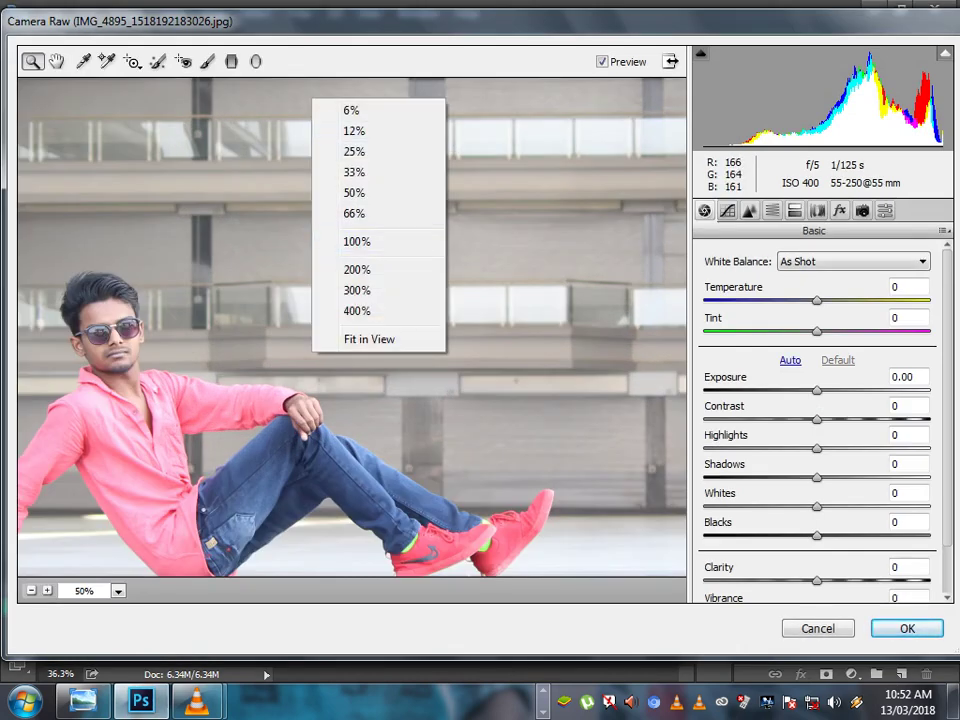
{"action": "key", "text": "Escape"}
{"action": "key", "text": "Down"}
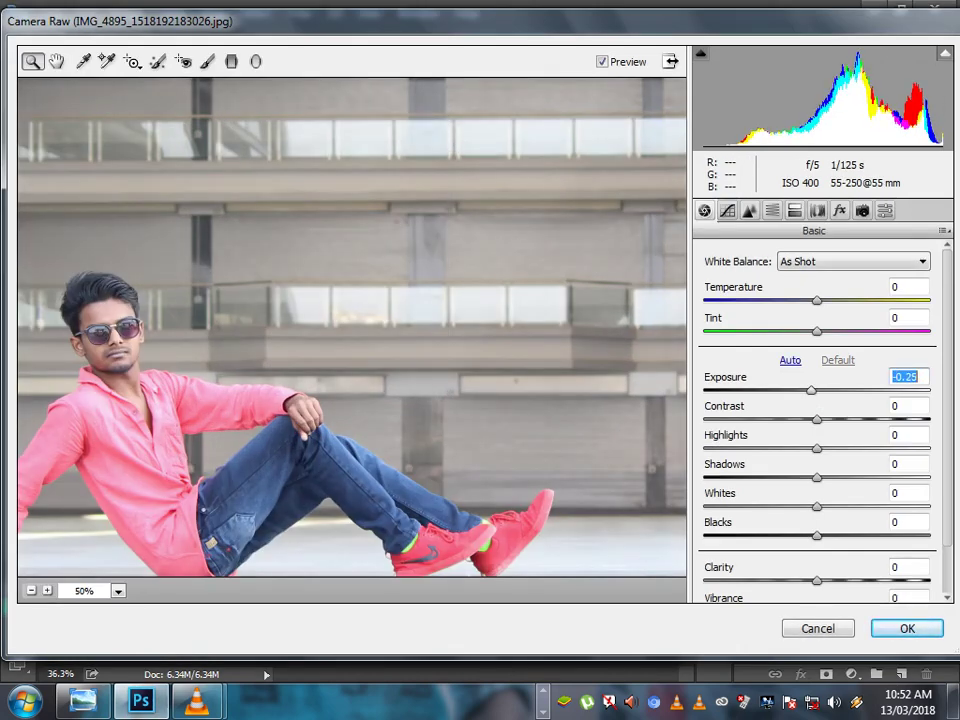
{"action": "scroll", "coordinate": [816, 420], "scroll_direction": "down", "scroll_amount": 2}
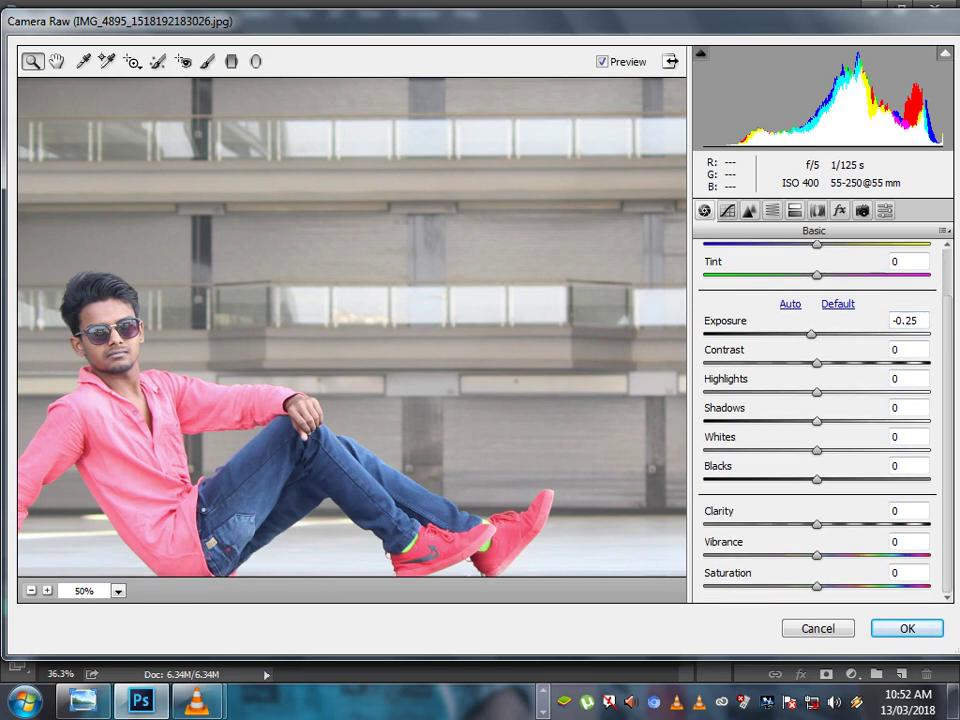
{"action": "left_click", "coordinate": [909, 407]}
{"action": "type", "text": "+45"}
{"action": "key", "text": "shift+Up"}
{"action": "key", "text": "shift+Up"}
{"action": "key", "text": "shift+Up"}
{"action": "key", "text": "Up"}
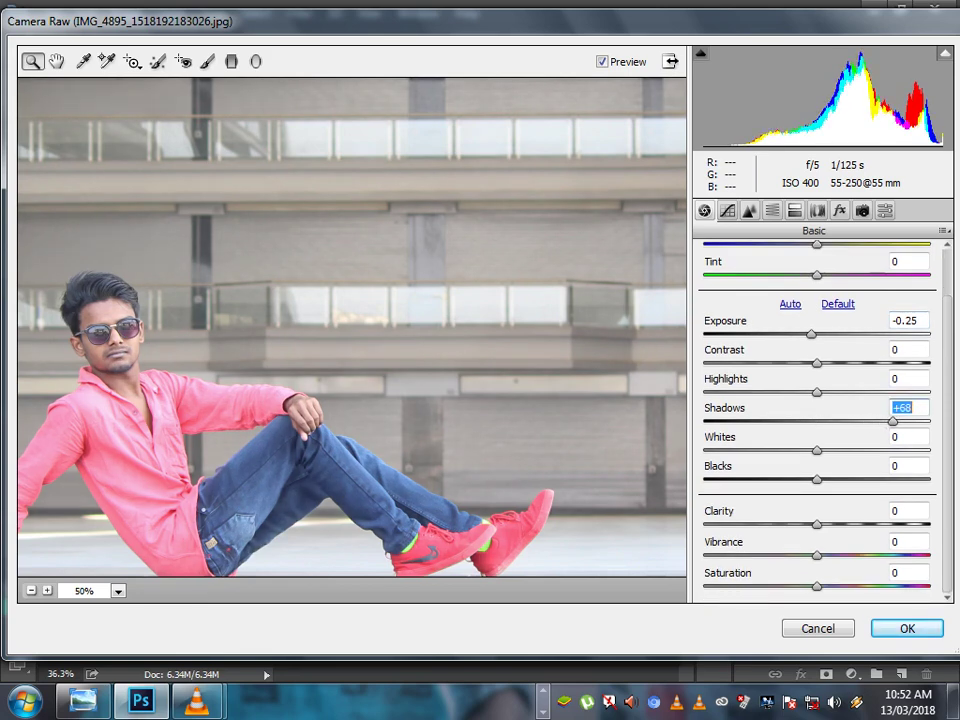
{"action": "key", "text": "Down"}
{"action": "key", "text": "Down"}
{"action": "key", "text": "Down"}
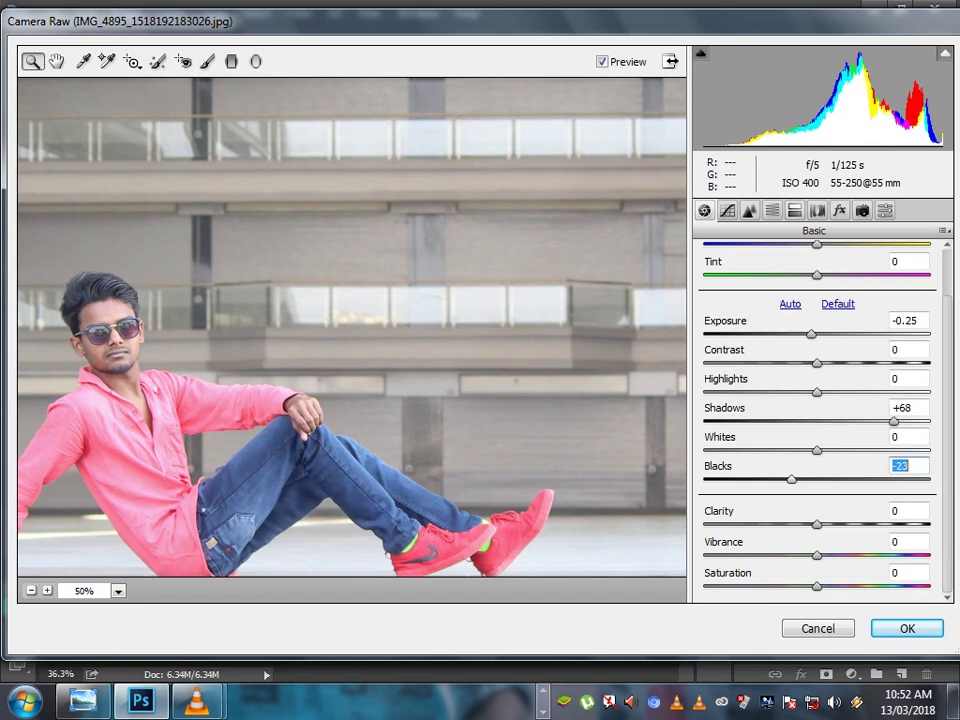
{"action": "key", "text": "shift+Down"}
{"action": "key", "text": "shift+Down"}
{"action": "key", "text": "Down"}
{"action": "key", "text": "Down"}
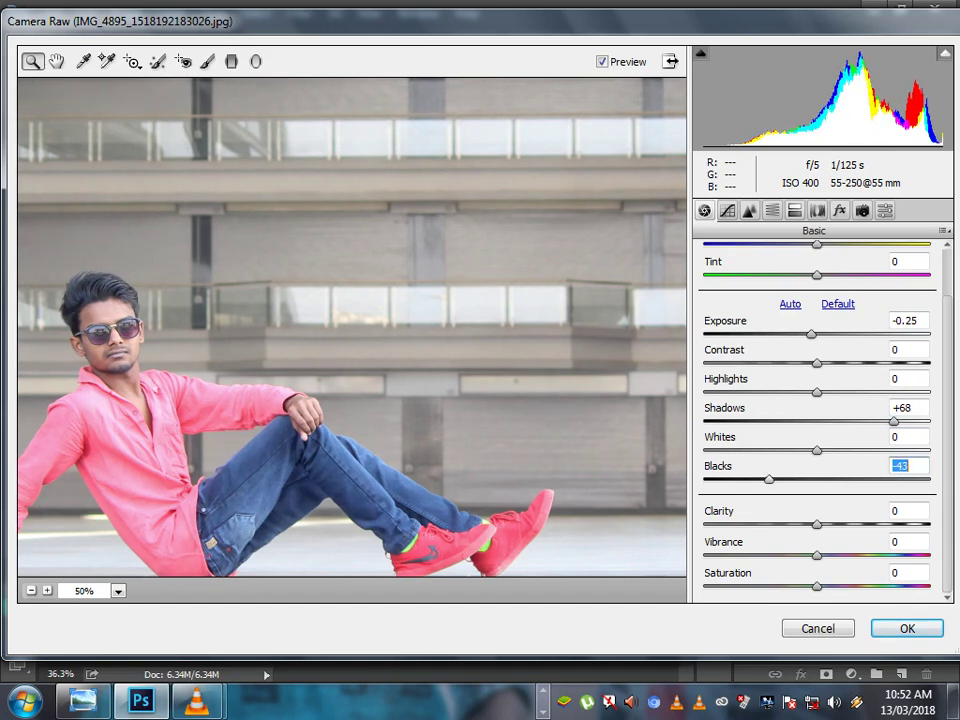
{"action": "key", "text": "shift+Up"}
{"action": "key", "text": "shift+Up"}
{"action": "key", "text": "shift+Up"}
{"action": "key", "text": "Up"}
{"action": "key", "text": "Down"}
{"action": "key", "text": "Down"}
{"action": "key", "text": "Down"}
Set Clarity to +67 and Vibrance to +33.
{"action": "key", "text": "Tab"}
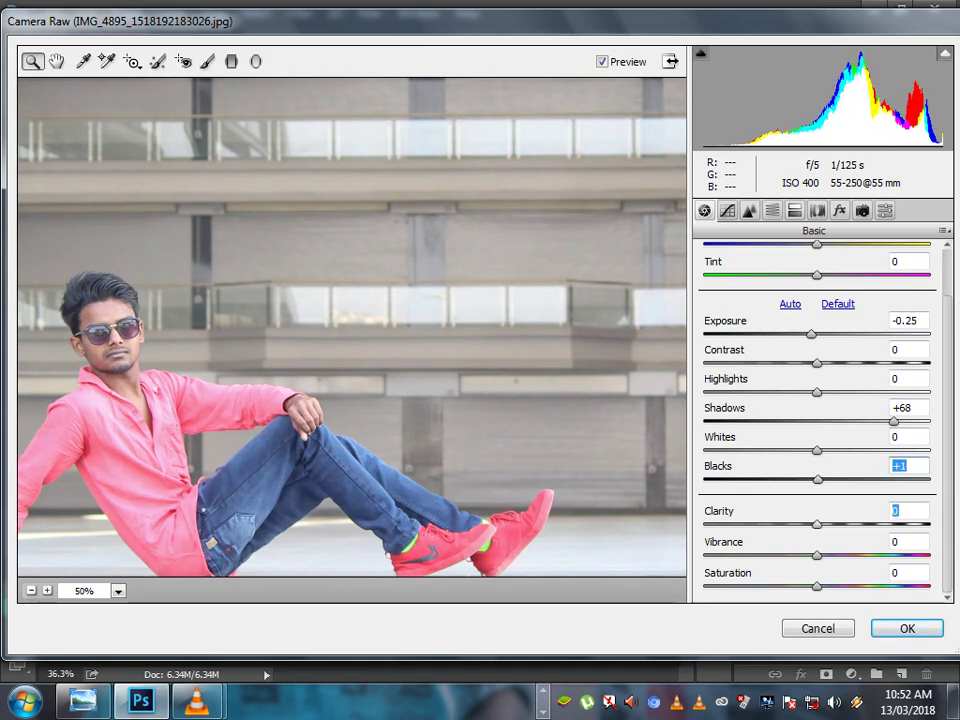
{"action": "key", "text": "shift+Up"}
{"action": "key", "text": "shift+Up"}
{"action": "key", "text": "shift+Up"}
{"action": "key", "text": "shift+Down"}
{"action": "key", "text": "shift+Down"}
{"action": "key", "text": "shift+Down"}
{"action": "key", "text": "Down"}
{"action": "key", "text": "Down"}
{"action": "key", "text": "Down"}
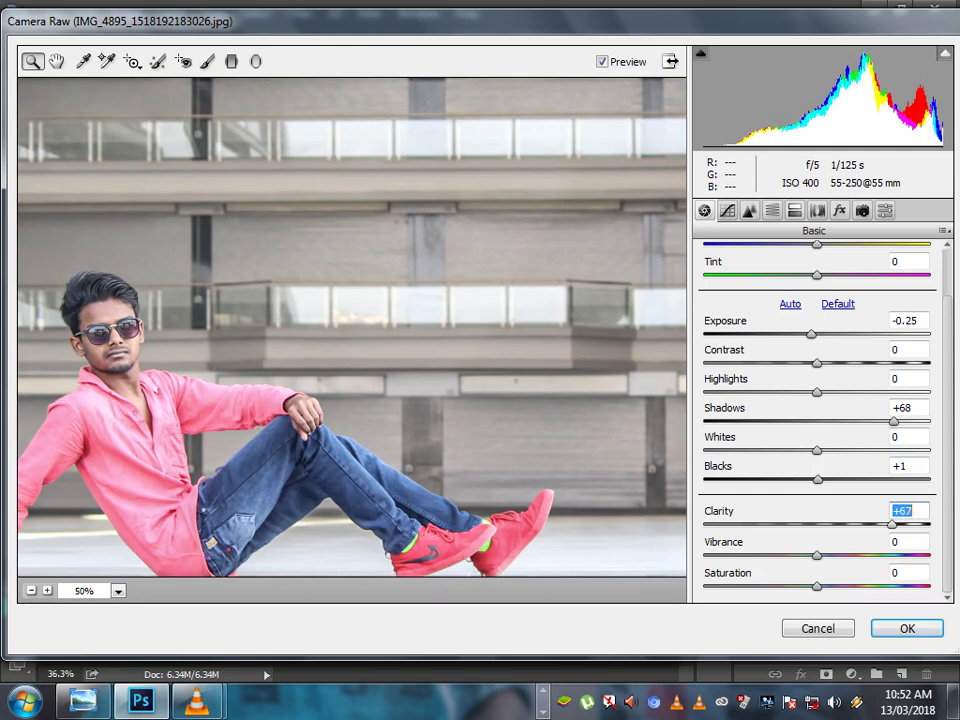
{"action": "key", "text": "shift+Up"}
{"action": "key", "text": "shift+Up"}
{"action": "key", "text": "shift+Up"}
{"action": "key", "text": "Up"}
{"action": "key", "text": "Up"}
{"action": "key", "text": "Up"}
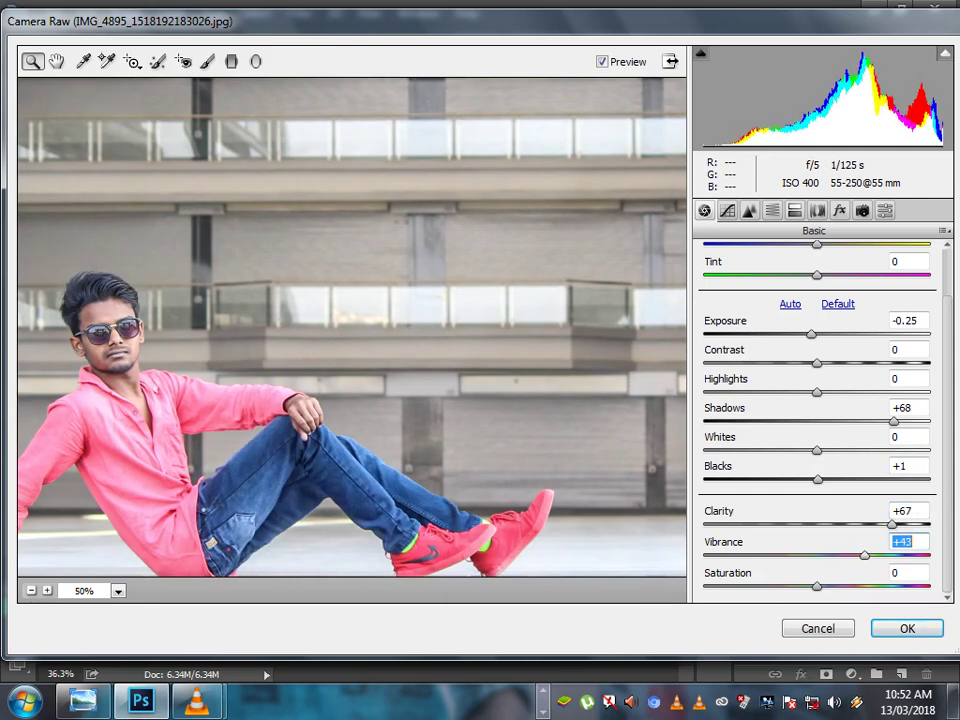
{"action": "key", "text": "shift+Down"}
{"action": "key", "text": "shift+Down"}
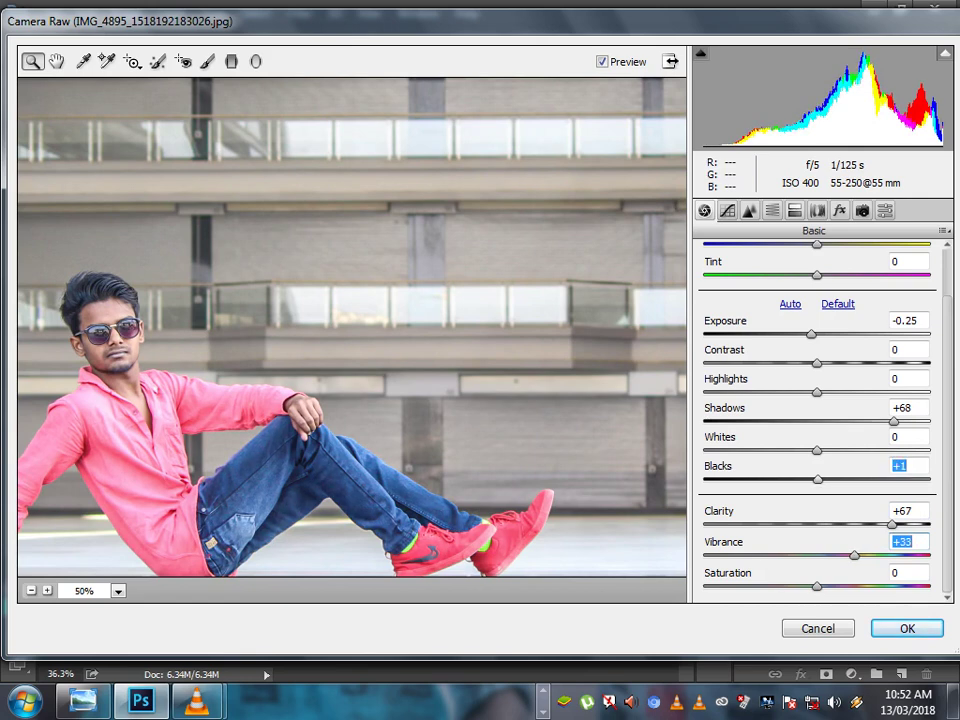
Raise Blacks to +38, drop Highlights to -100, and open the adjusted image.
{"action": "key", "text": "shift+Up"}
{"action": "key", "text": "shift+Up"}
{"action": "key", "text": "shift+Up"}
{"action": "key", "text": "Up"}
{"action": "key", "text": "Up"}
{"action": "key", "text": "Up"}
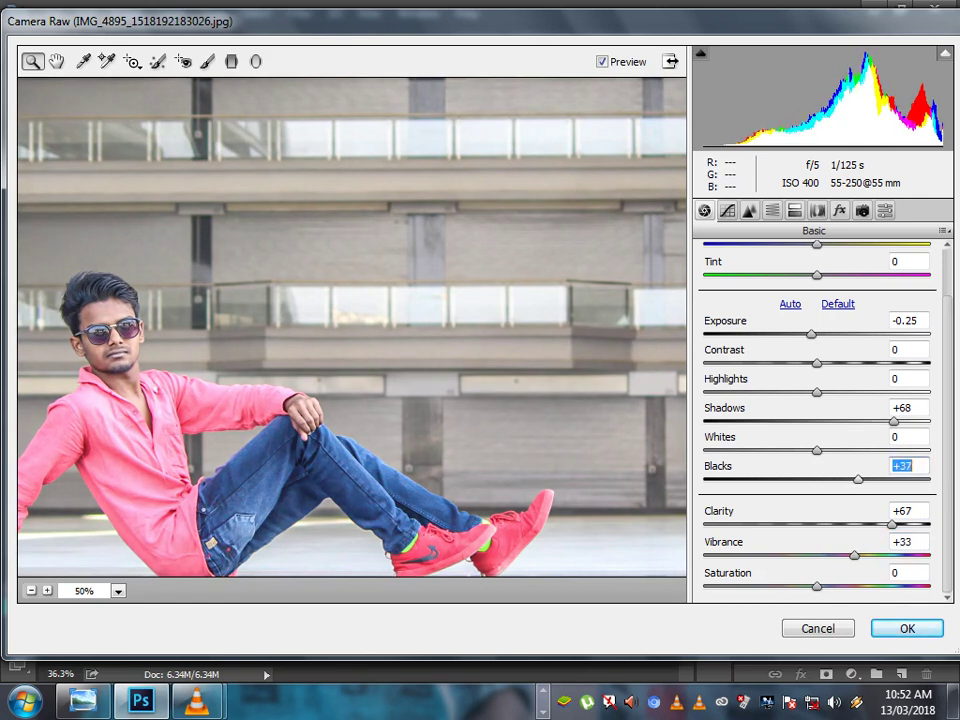
{"action": "key", "text": "Up"}
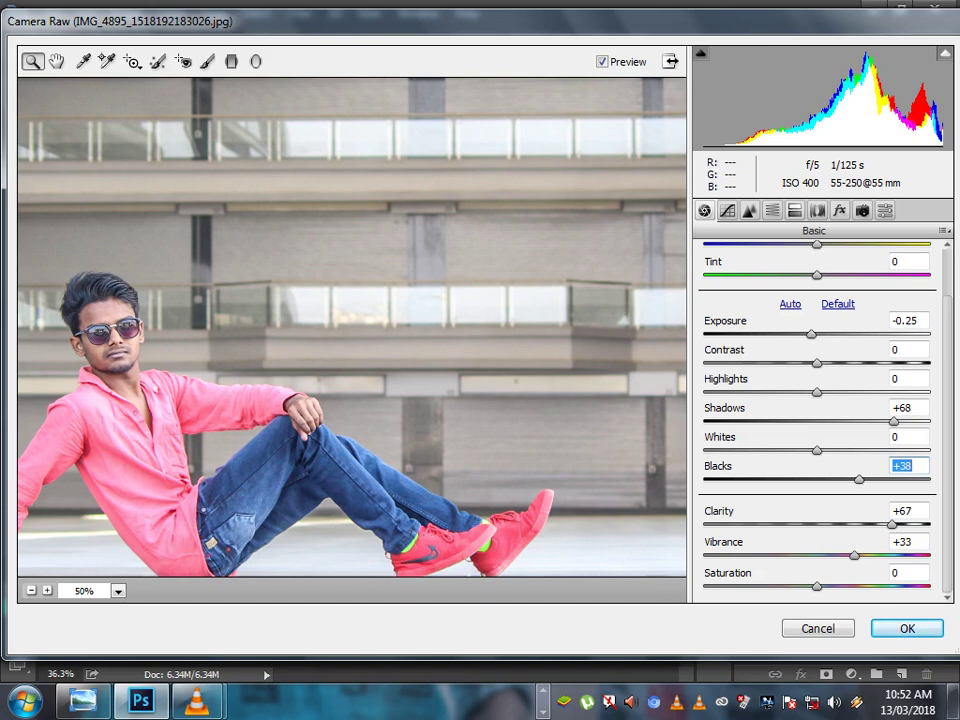
{"action": "key", "text": "shift+Tab"}
{"action": "key", "text": "shift+Tab"}
{"action": "key", "text": "shift+Tab"}
{"action": "key", "text": "shift+Down"}
{"action": "key", "text": "shift+Down"}
{"action": "key", "text": "shift+Down"}
{"action": "key", "text": "Down"}
{"action": "key", "text": "Down"}
{"action": "key", "text": "Down"}
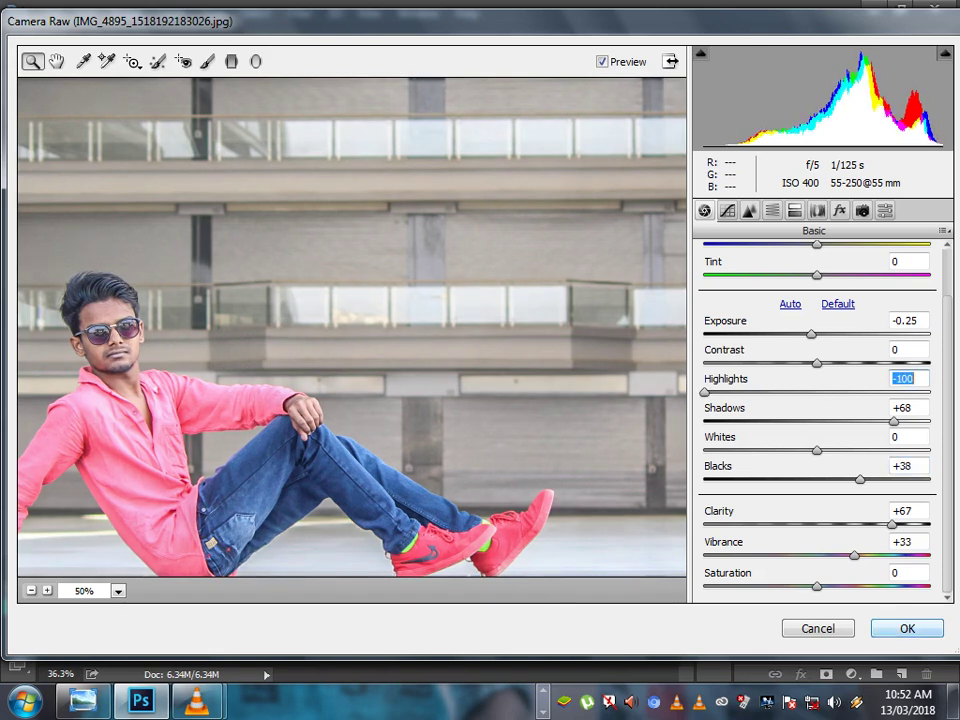
{"action": "key", "text": "Return"}
{"action": "right_click", "coordinate": [374, 328]}
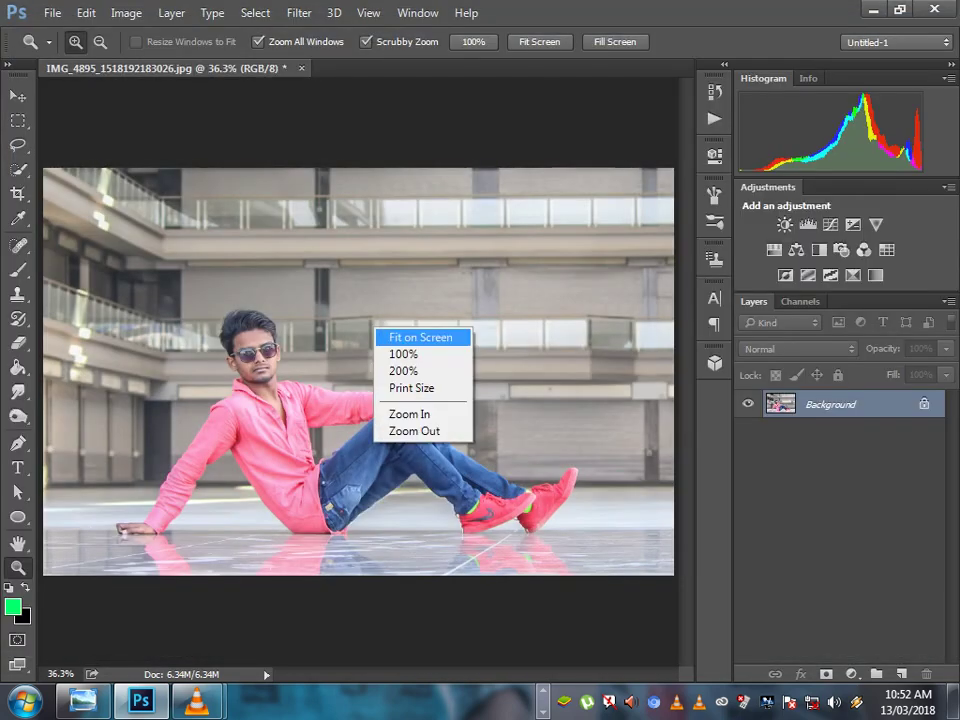
{"action": "left_click", "coordinate": [375, 345]}
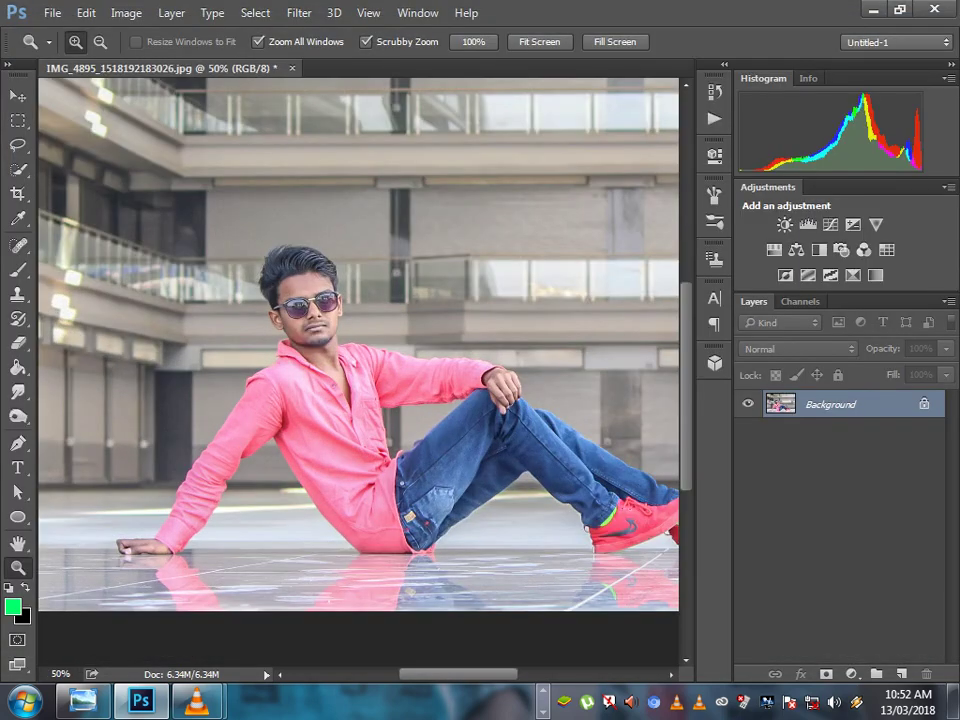
{"action": "left_click", "coordinate": [385, 332]}
{"action": "right_click", "coordinate": [313, 249]}
{"action": "left_click", "coordinate": [345, 259]}
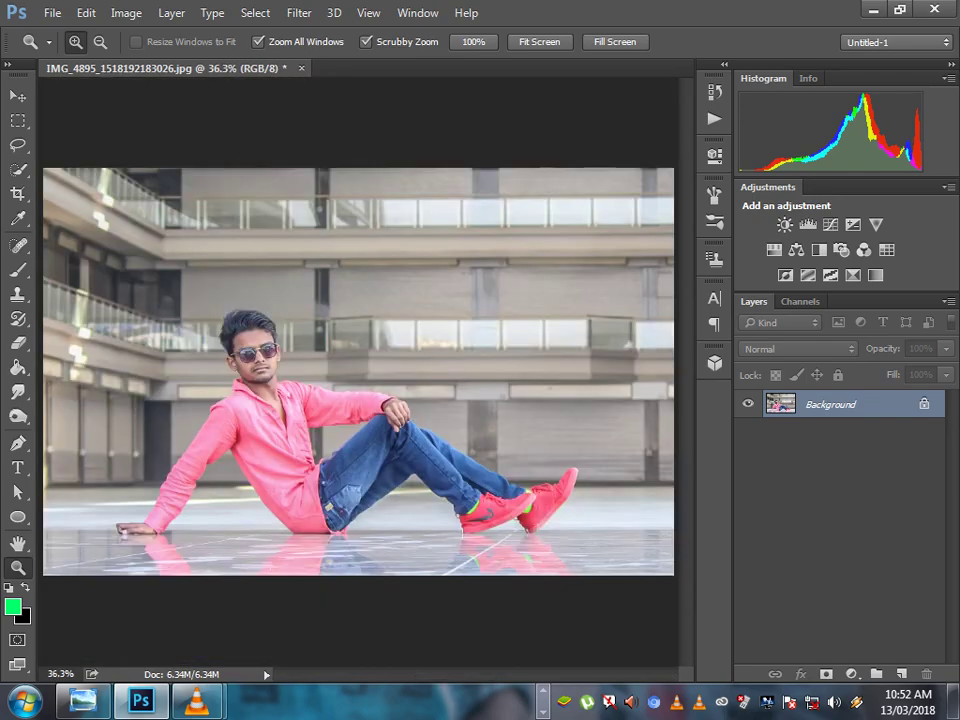
{"action": "left_click", "coordinate": [88, 258]}
{"action": "left_click", "coordinate": [310, 320]}
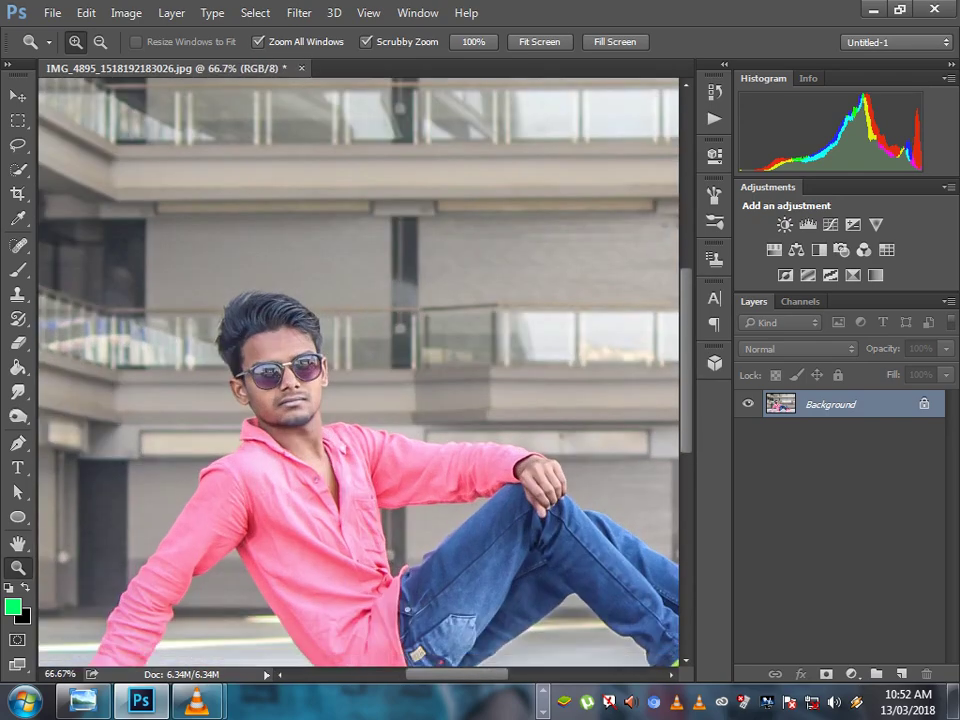
{"action": "left_click", "coordinate": [292, 311]}
{"action": "right_click", "coordinate": [313, 320]}
{"action": "left_click", "coordinate": [345, 331]}
{"action": "left_click", "coordinate": [320, 340]}
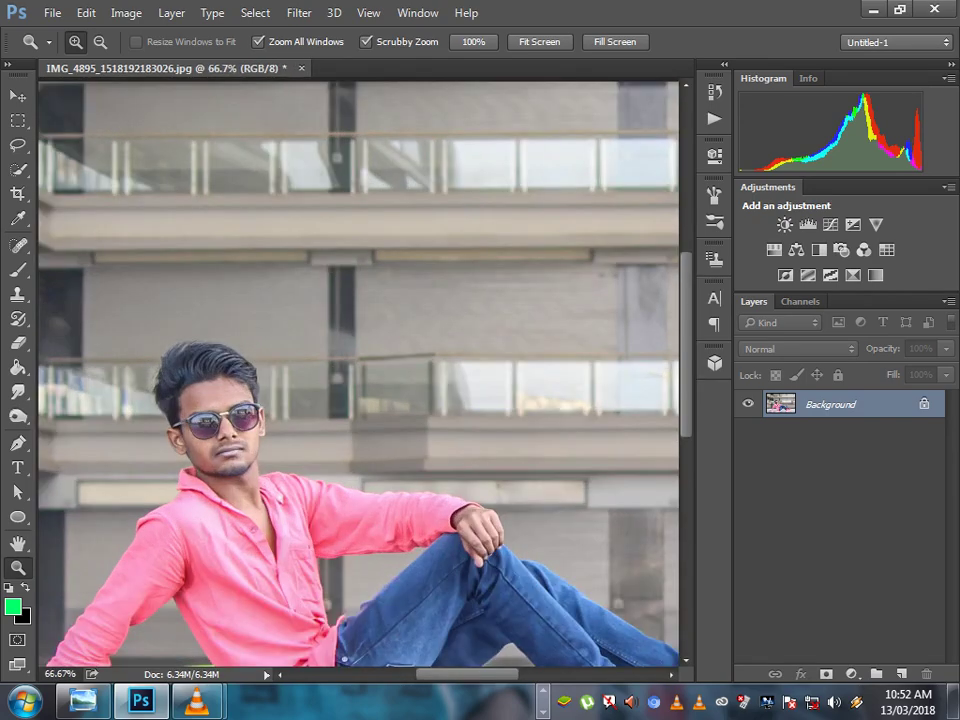
{"action": "left_click", "coordinate": [300, 370]}
{"action": "scroll", "coordinate": [358, 372], "scroll_direction": "left", "scroll_amount": 3}
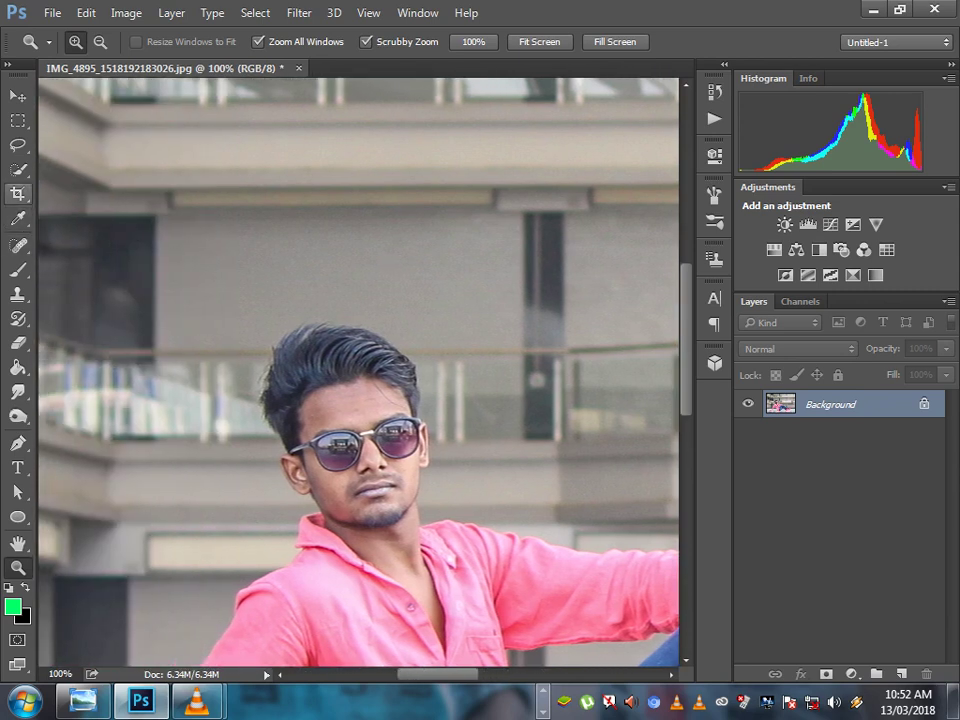
{"action": "left_click", "coordinate": [18, 169]}
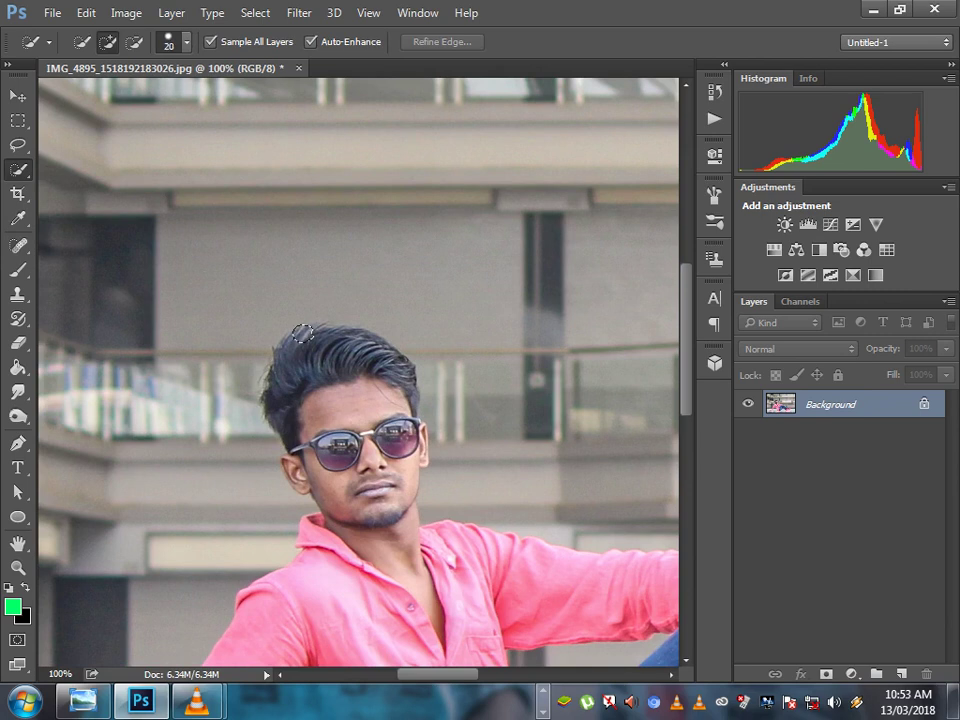
{"action": "mouse_move", "coordinate": [305, 350]}
{"action": "left_mouse_down"}
{"action": "mouse_move", "coordinate": [350, 360]}
{"action": "mouse_move", "coordinate": [280, 400]}
{"action": "left_mouse_up"}
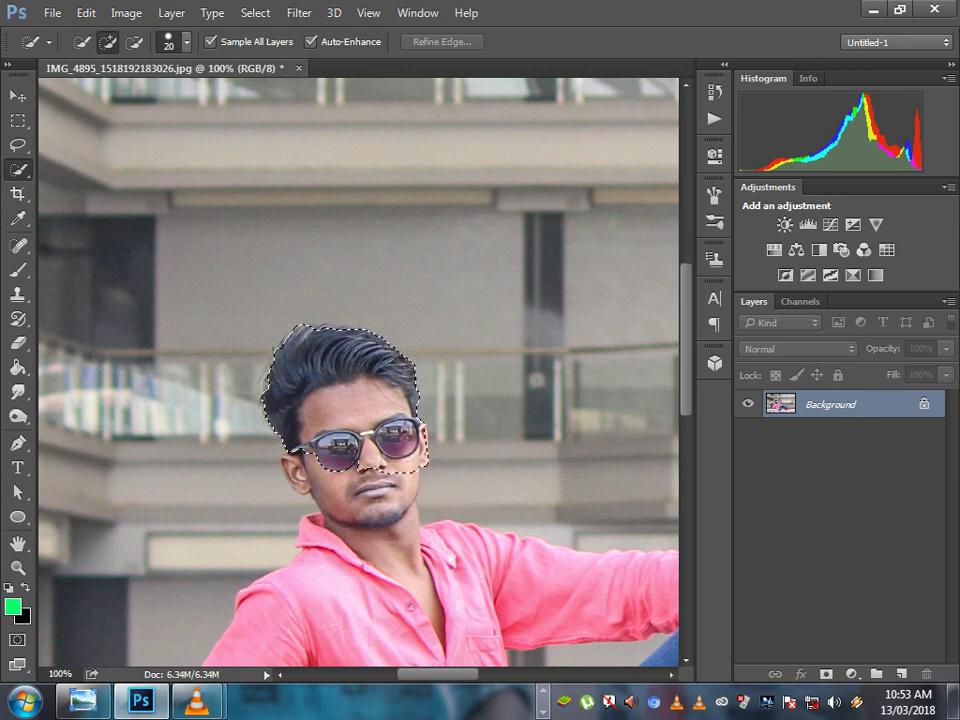
{"action": "left_click_drag", "start_coordinate": [395, 470], "coordinate": [385, 485]}
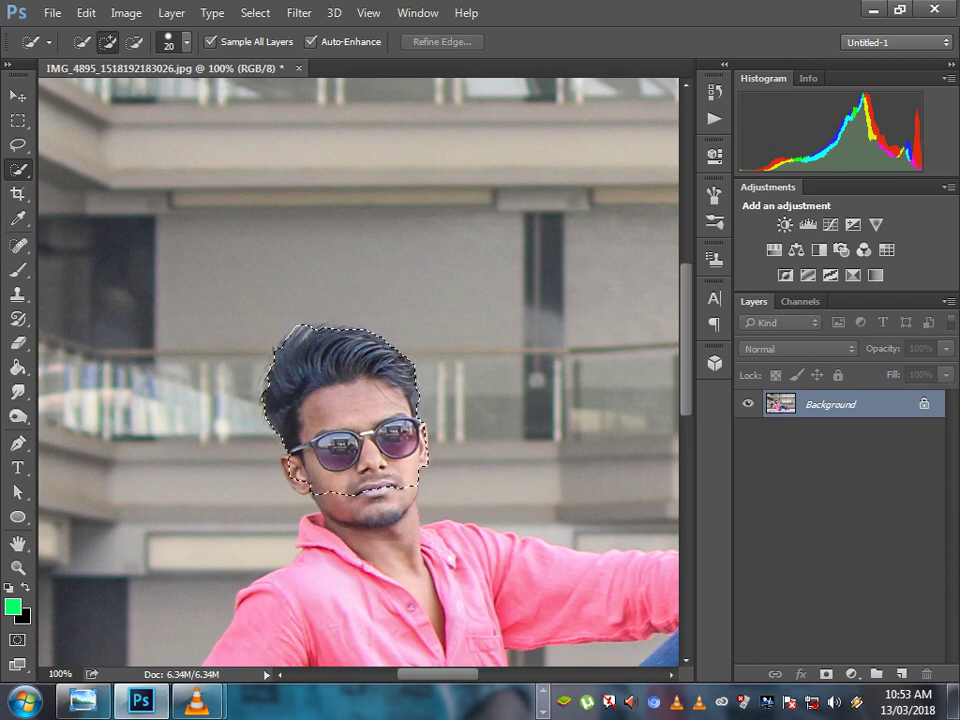
{"action": "right_click", "coordinate": [332, 90]}
{"action": "left_click", "coordinate": [350, 99]}
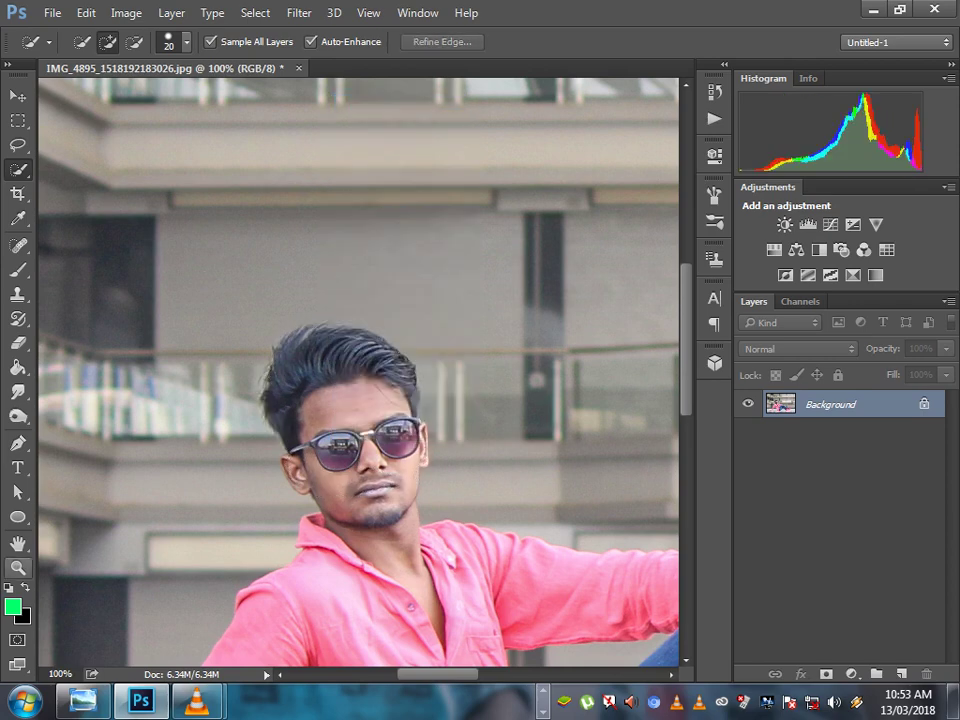
{"action": "left_click", "coordinate": [18, 567]}
Fit the whole photo on screen and open the Camera Raw filter.
{"action": "left_click_drag", "start_coordinate": [420, 350], "coordinate": [357, 345]}
{"action": "right_click", "coordinate": [357, 340]}
{"action": "left_click", "coordinate": [385, 343]}
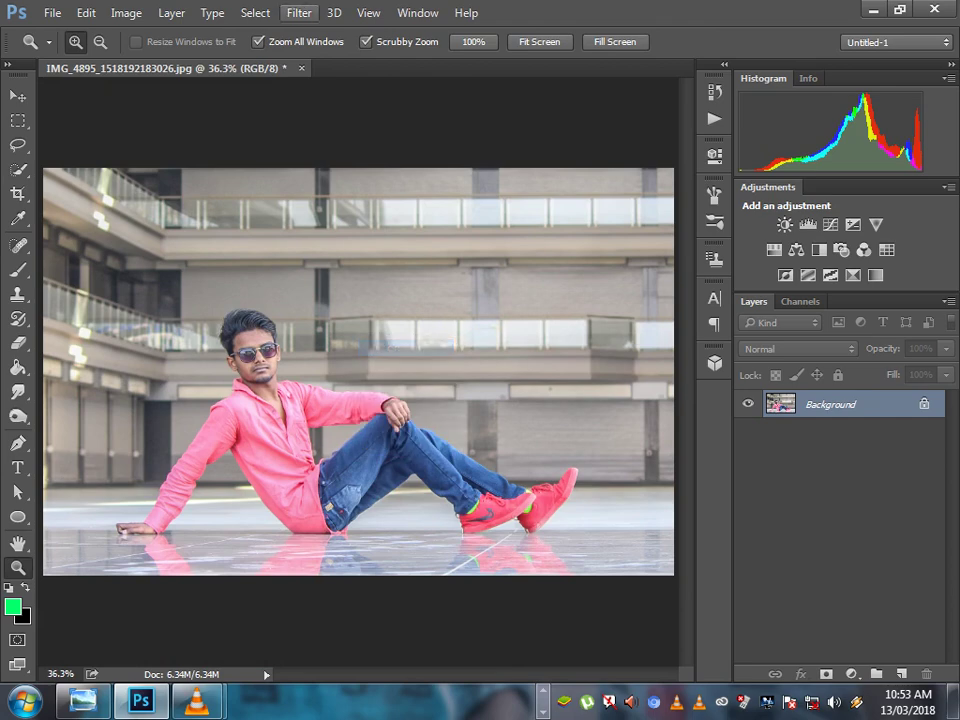
{"action": "left_click", "coordinate": [299, 12]}
{"action": "left_click", "coordinate": [340, 120]}
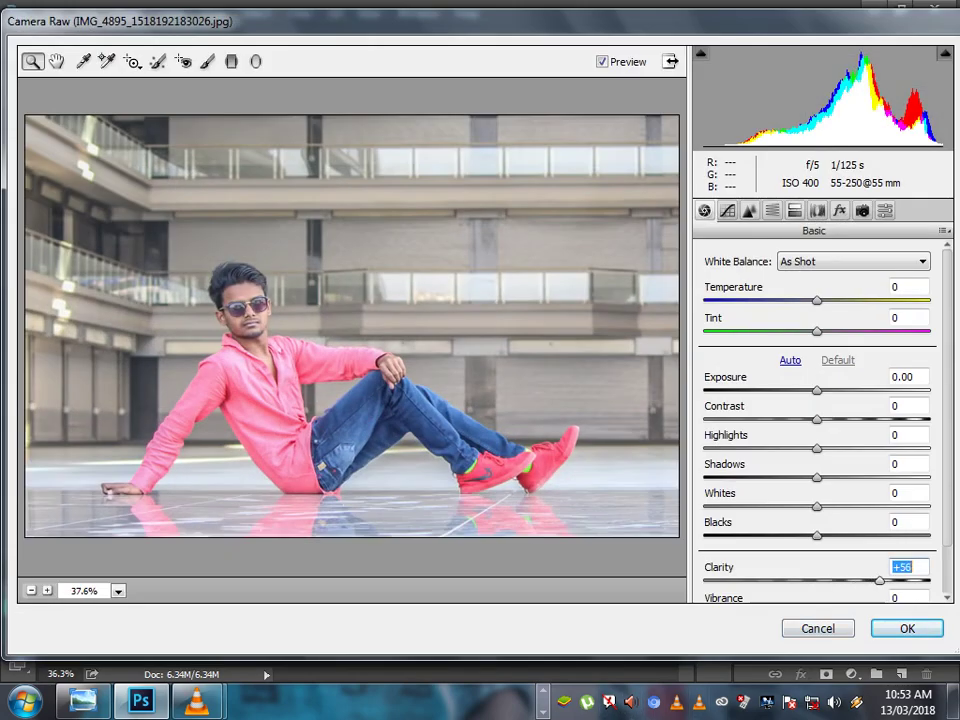
Set Clarity to +31 and Vibrance to +78, then apply the filter.
{"action": "key", "text": "Down"}
{"action": "key", "text": "Down"}
{"action": "key", "text": "Down"}
{"action": "key", "text": "Down"}
{"action": "key", "text": "Down"}
{"action": "key", "text": "Down"}
{"action": "key", "text": "Down"}
{"action": "key", "text": "Down"}
{"action": "key", "text": "Down"}
{"action": "scroll", "coordinate": [817, 420], "scroll_direction": "down", "scroll_amount": 1}
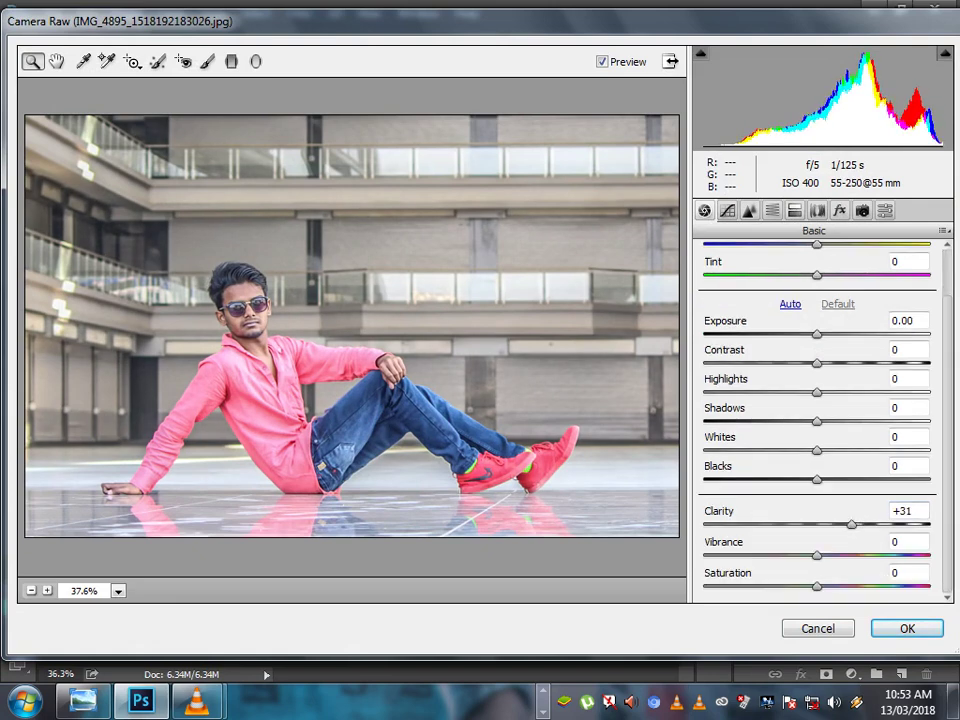
{"action": "key", "text": "Tab"}
{"action": "type", "text": "100"}
{"action": "key", "text": "Return"}
{"action": "key", "text": "p"}
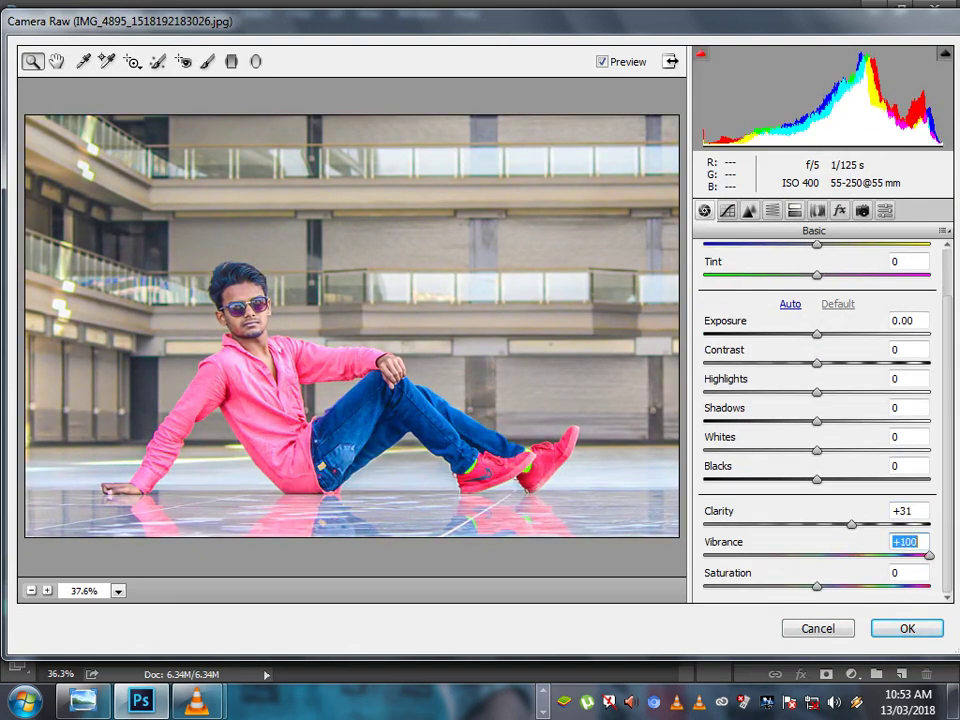
{"action": "key", "text": "p"}
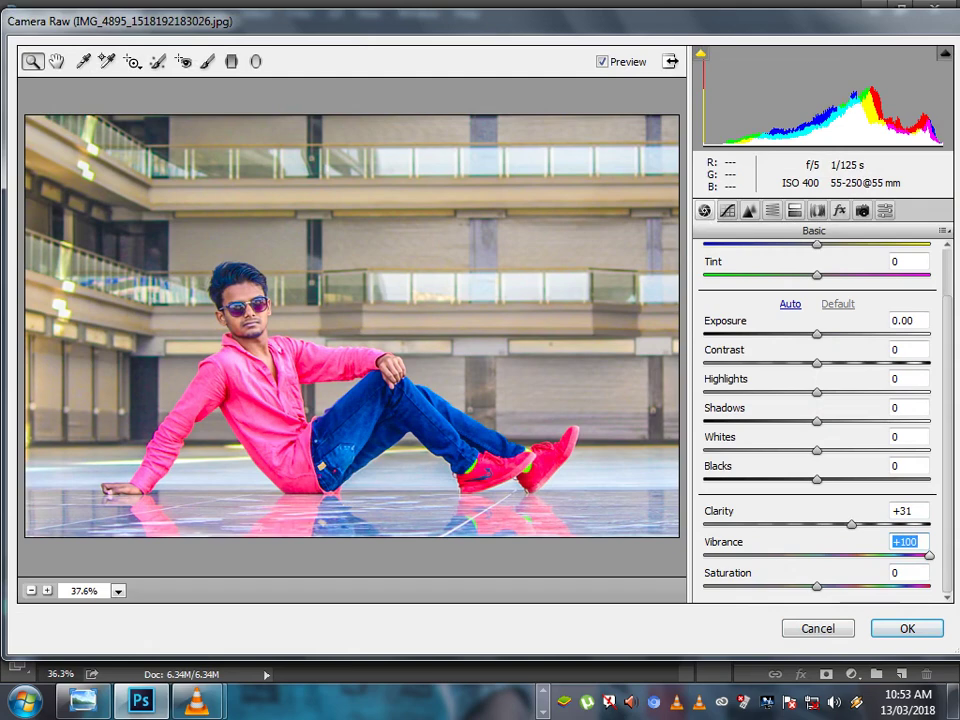
{"action": "type", "text": "78"}
{"action": "key", "text": "Return"}
{"action": "left_click", "coordinate": [907, 628]}
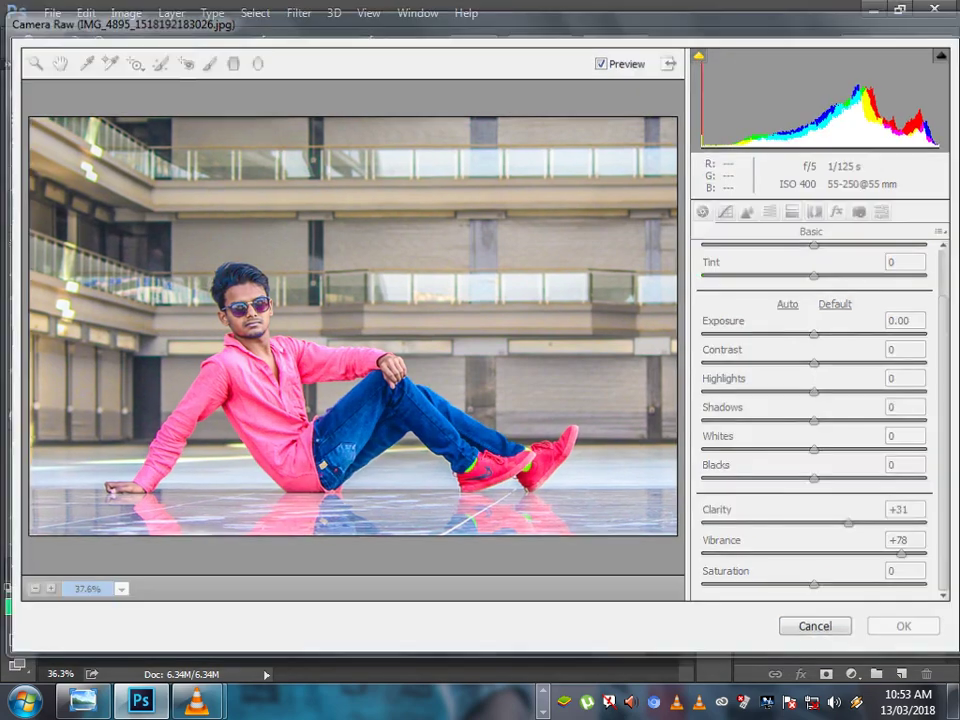
{"action": "right_click", "coordinate": [390, 273]}
{"action": "left_click", "coordinate": [425, 285]}
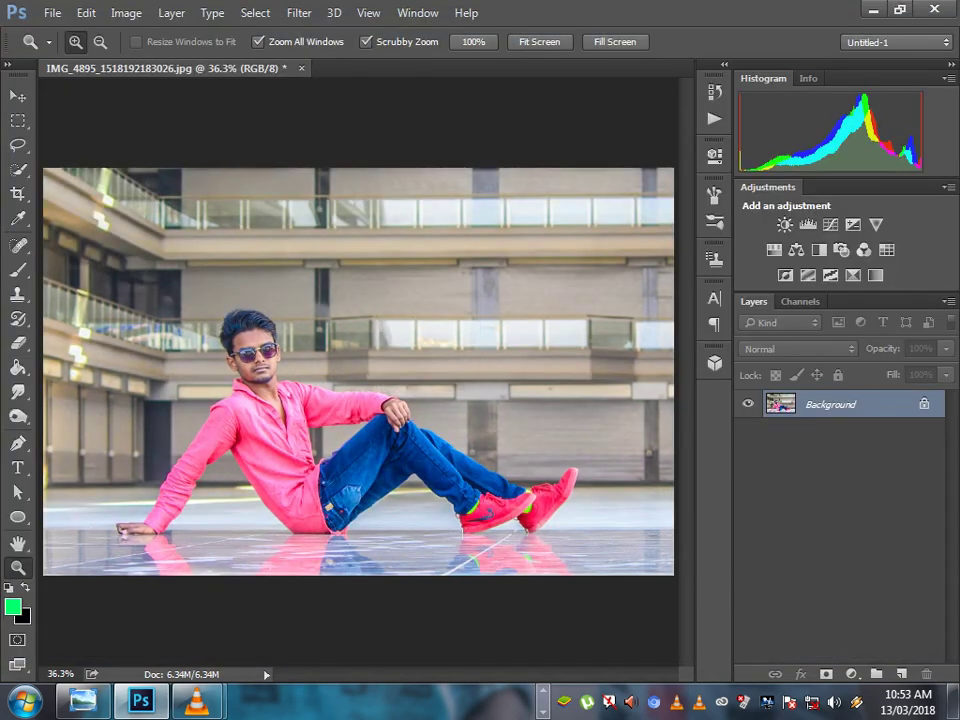
Apply a 15 px Tilt-Shift blur with the sharp band moved down onto the floor.
{"action": "left_click", "coordinate": [299, 13]}
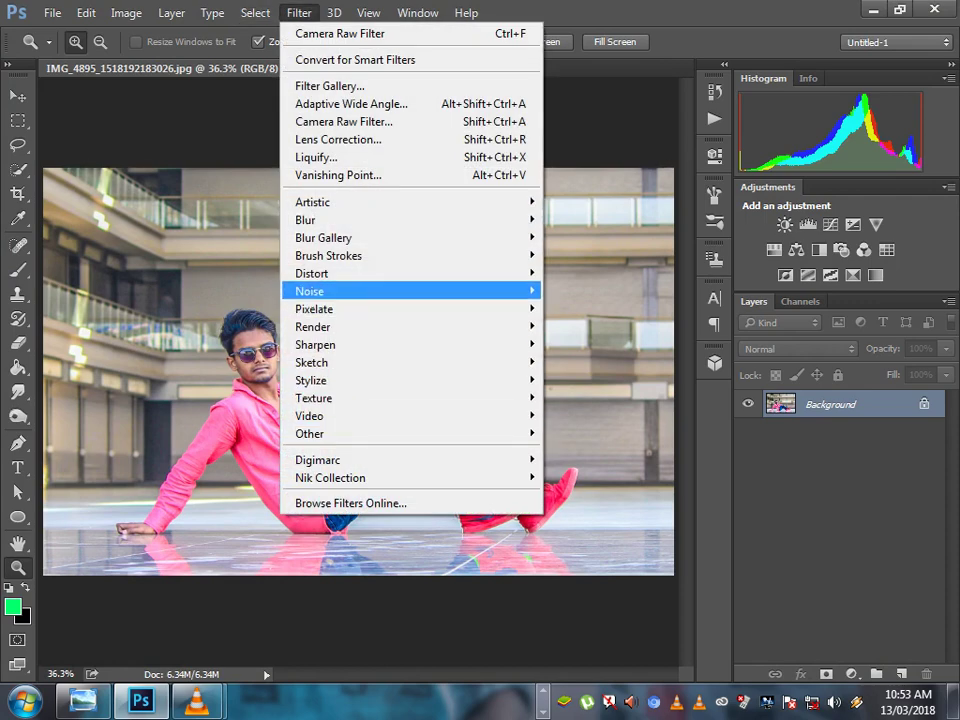
{"action": "mouse_move", "coordinate": [323, 238]}
{"action": "left_click", "coordinate": [580, 272]}
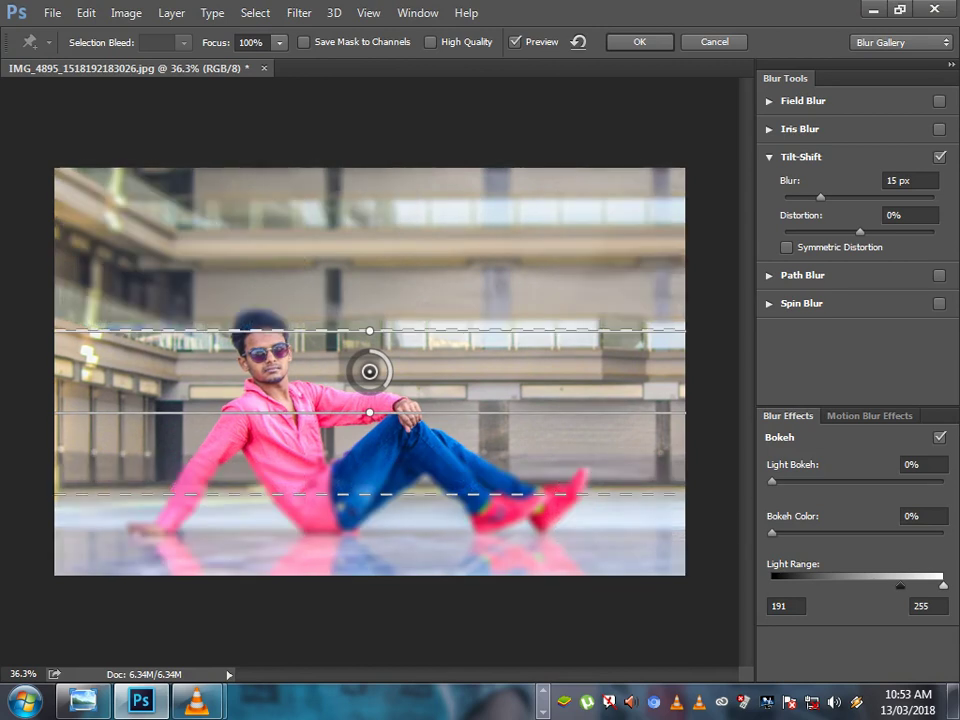
{"action": "left_click_drag", "start_coordinate": [369, 411], "coordinate": [369, 600]}
{"action": "mouse_move", "coordinate": [369, 372]}
{"action": "left_mouse_down"}
{"action": "mouse_move", "coordinate": [352, 592]}
{"action": "mouse_move", "coordinate": [358, 522]}
{"action": "left_mouse_up"}
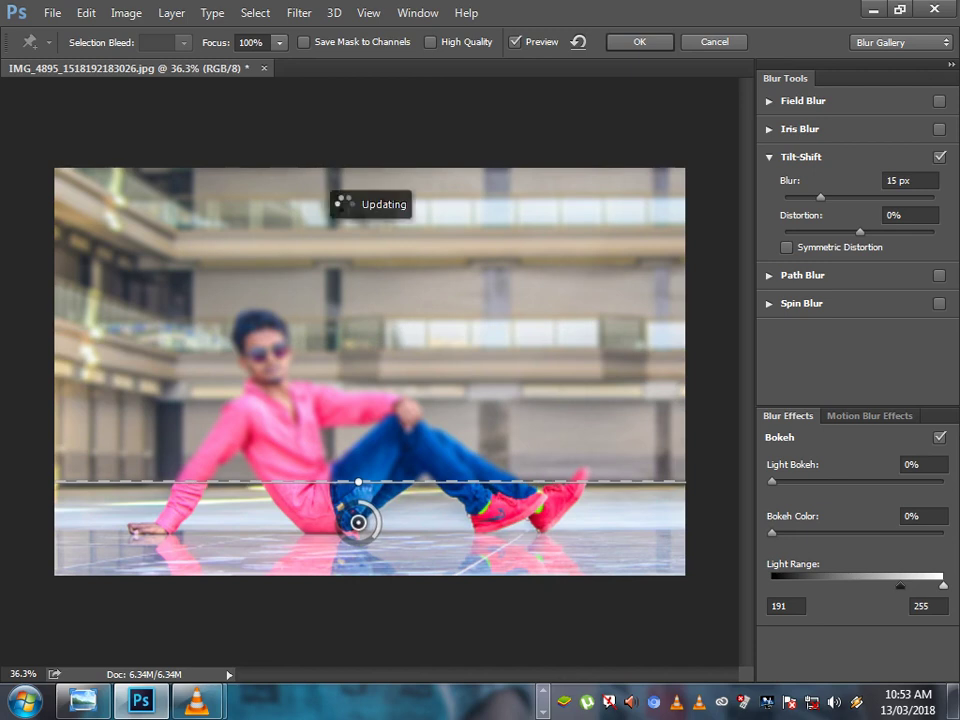
{"action": "key", "text": "Return"}
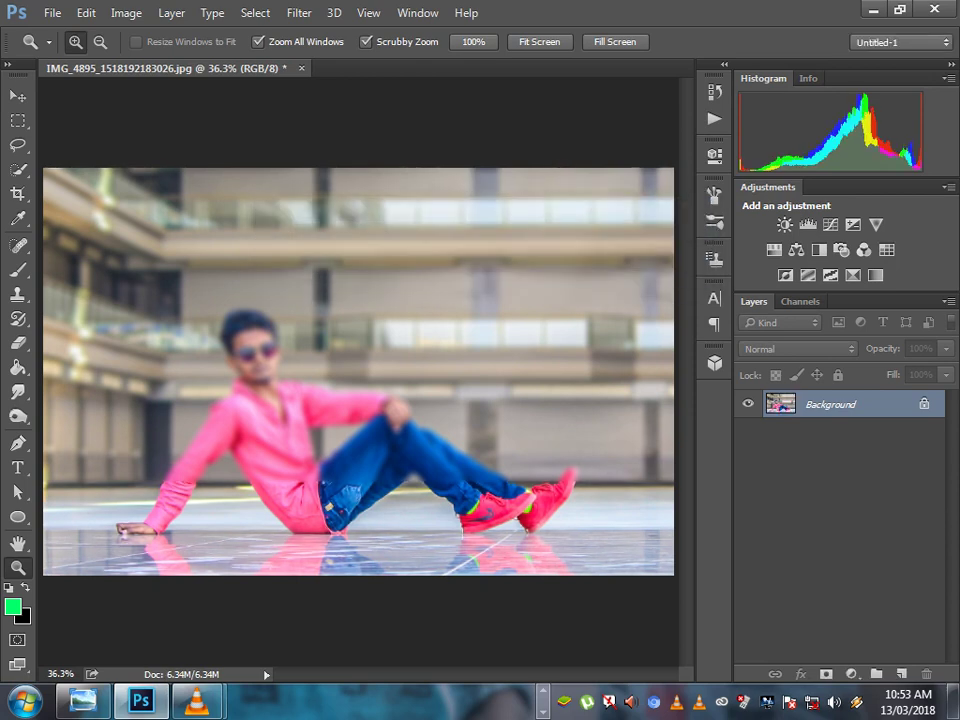
Place the pk image as an embedded layer and shift it slightly right.
{"action": "right_click", "coordinate": [364, 316]}
{"action": "right_click", "coordinate": [385, 330]}
{"action": "left_click", "coordinate": [86, 12]}
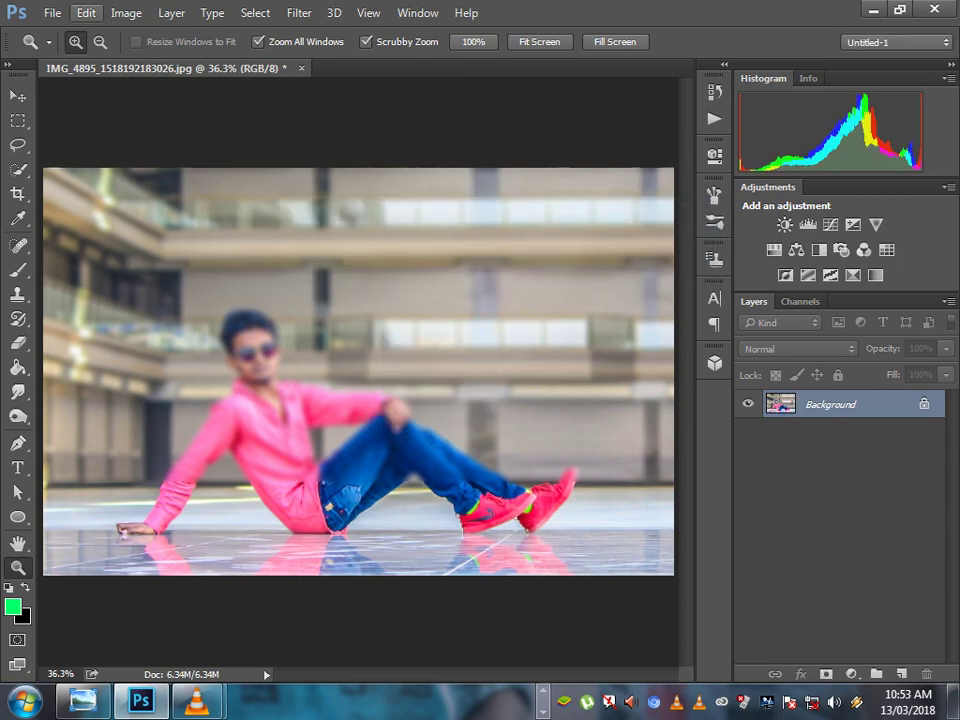
{"action": "left_click", "coordinate": [52, 12]}
{"action": "left_click", "coordinate": [100, 317]}
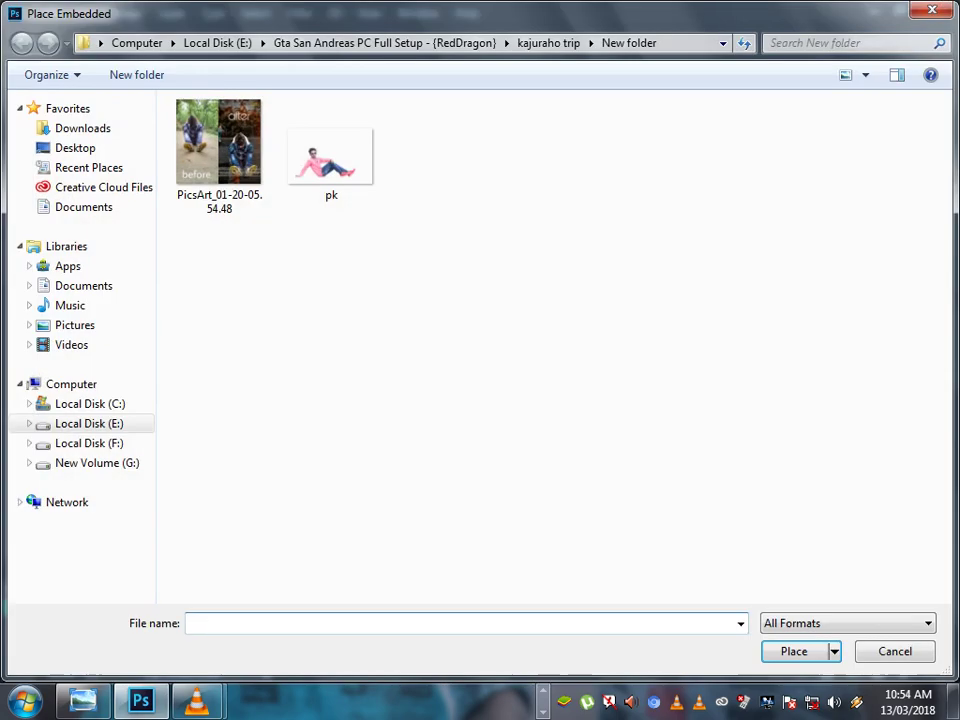
{"action": "double_click", "coordinate": [332, 155]}
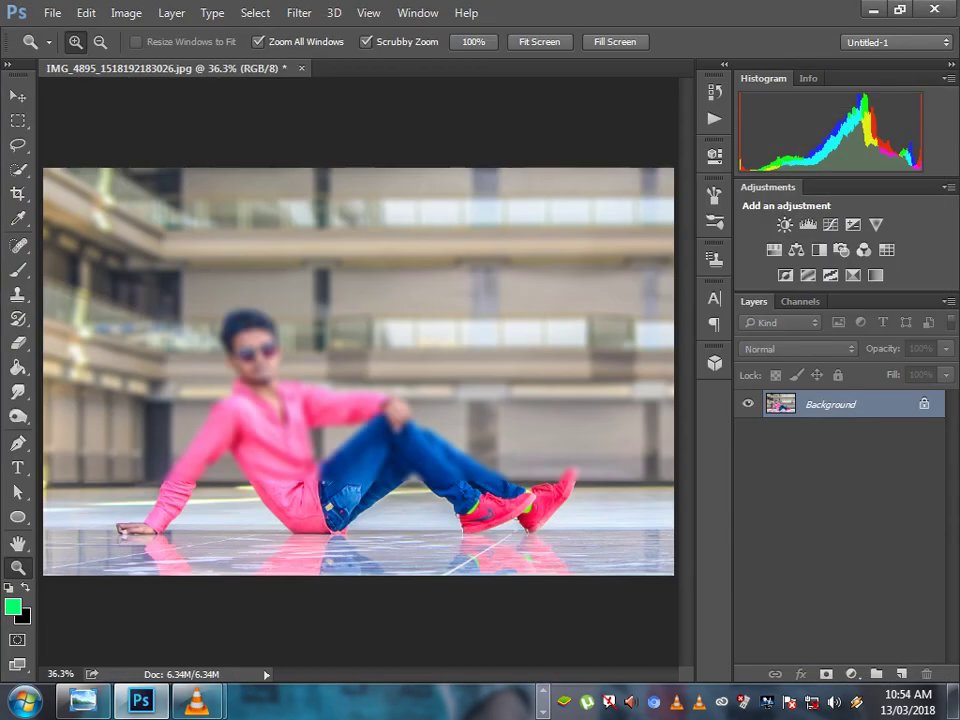
{"action": "left_click_drag", "start_coordinate": [420, 305], "coordinate": [440, 305]}
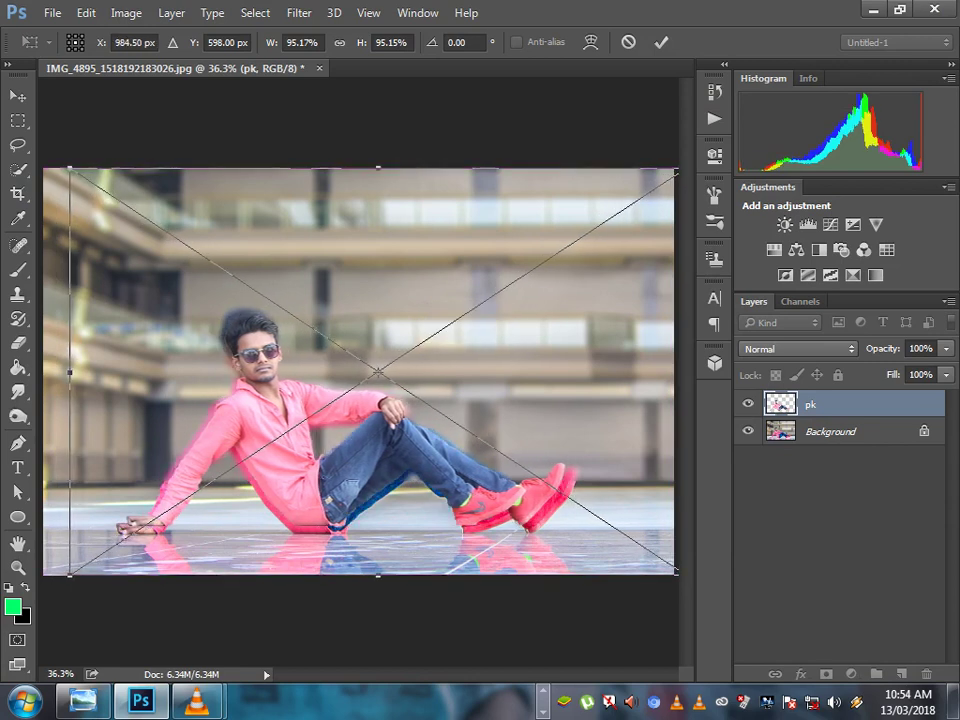
Scale the pk man to about 110.8%, move him into position, and commit.
{"action": "left_click_drag", "start_coordinate": [69, 168], "coordinate": [38, 122]}
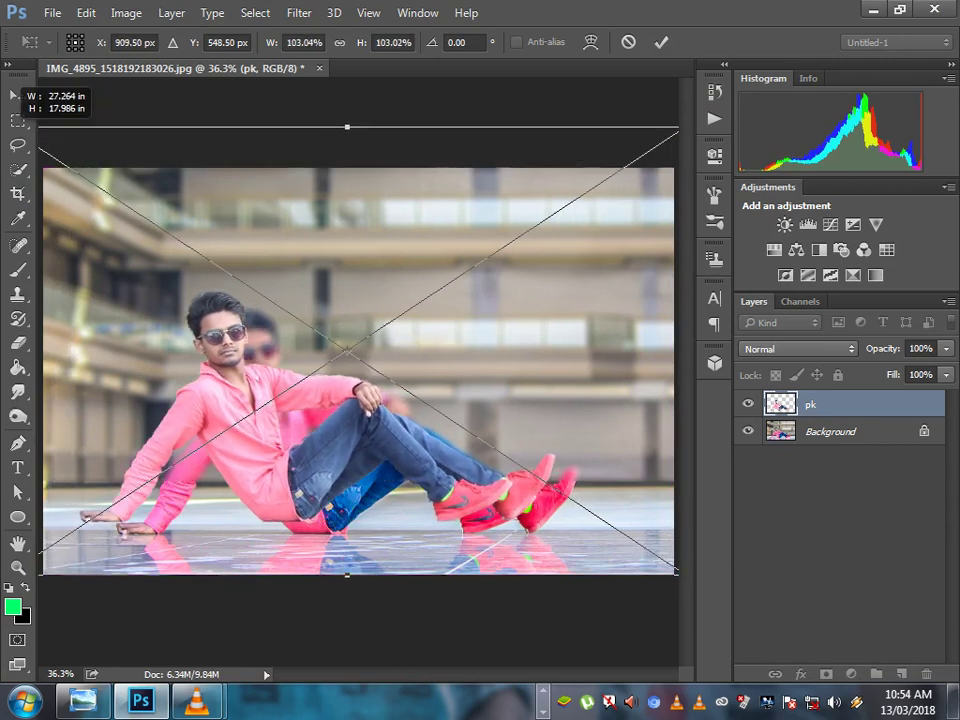
{"action": "left_click_drag", "start_coordinate": [252, 260], "coordinate": [290, 280]}
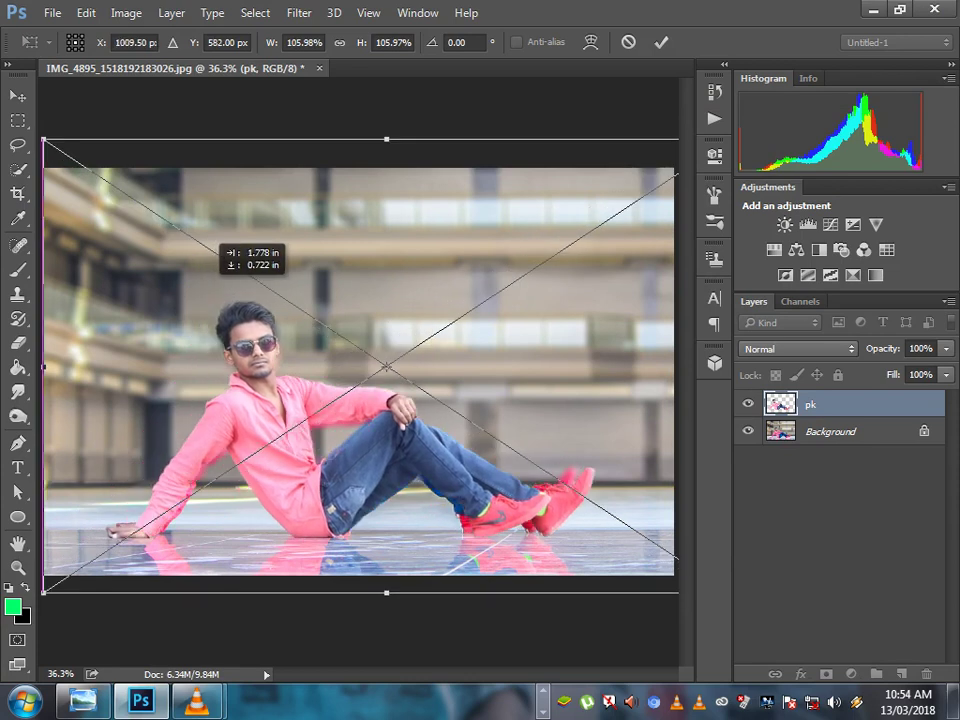
{"action": "left_click_drag", "start_coordinate": [212, 275], "coordinate": [224, 275]}
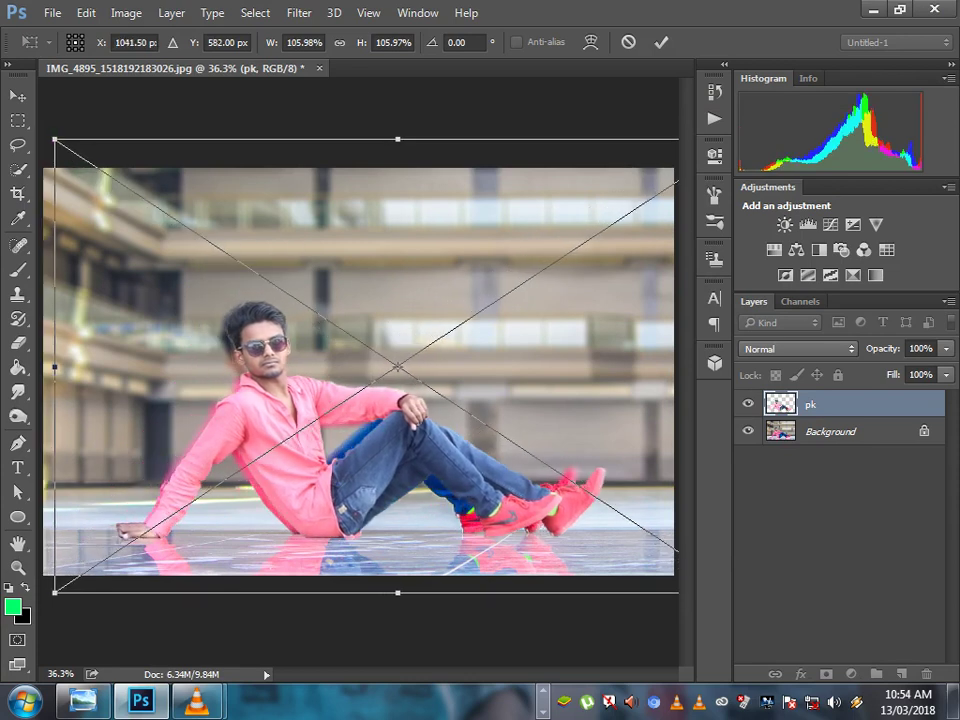
{"action": "left_click_drag", "start_coordinate": [54, 140], "coordinate": [30, 119]}
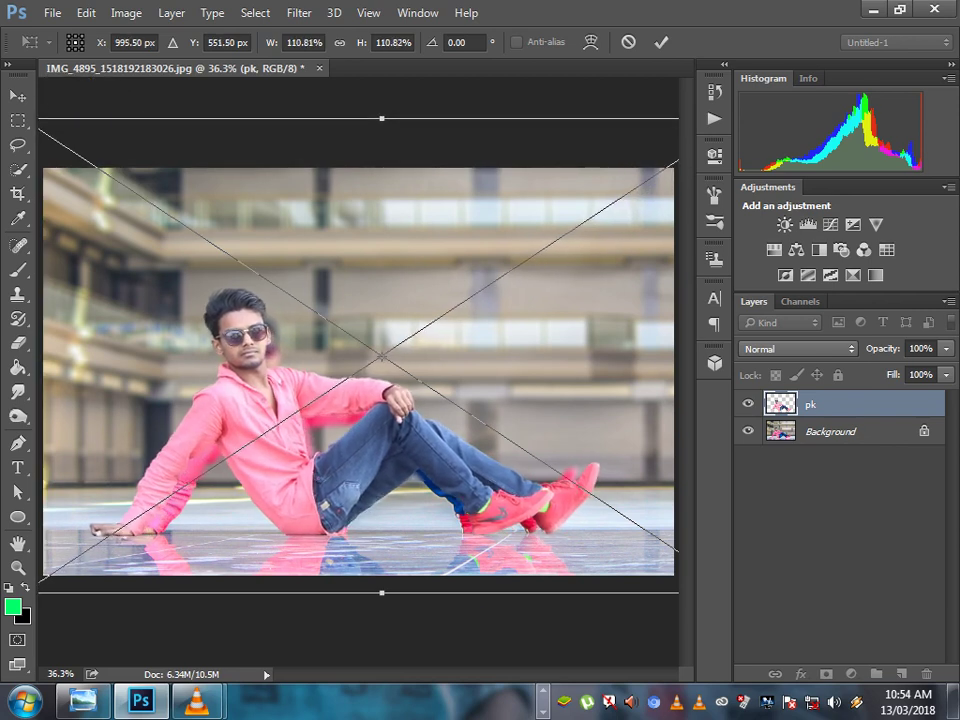
{"action": "mouse_move", "coordinate": [122, 232]}
{"action": "left_mouse_down"}
{"action": "mouse_move", "coordinate": [131, 236]}
{"action": "mouse_move", "coordinate": [124, 228]}
{"action": "left_mouse_up"}
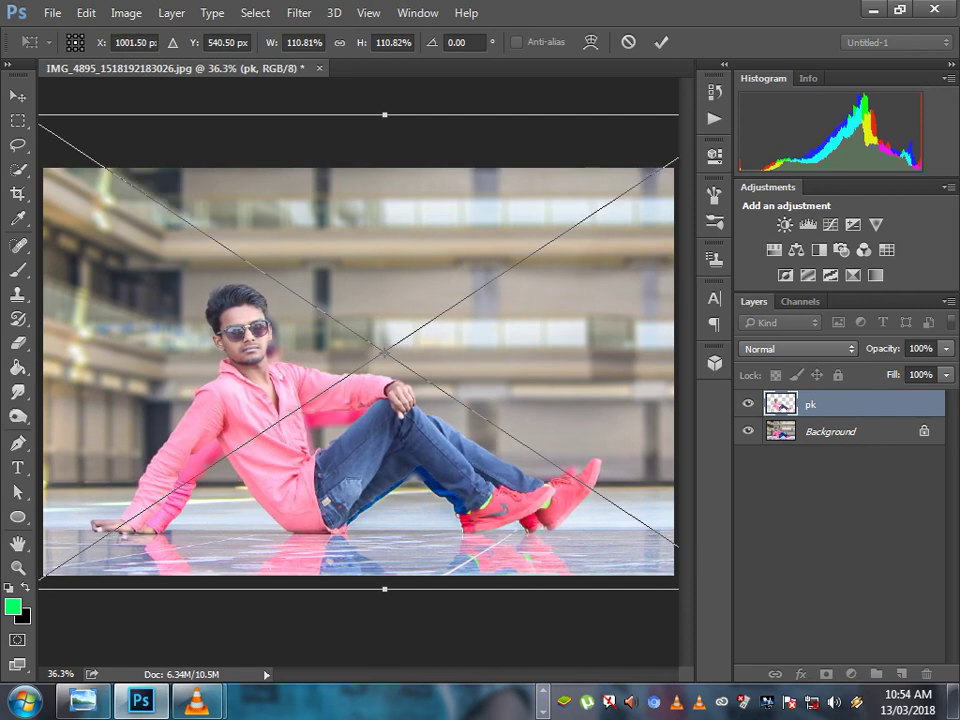
{"action": "key", "text": "Return"}
{"action": "key", "text": "z"}
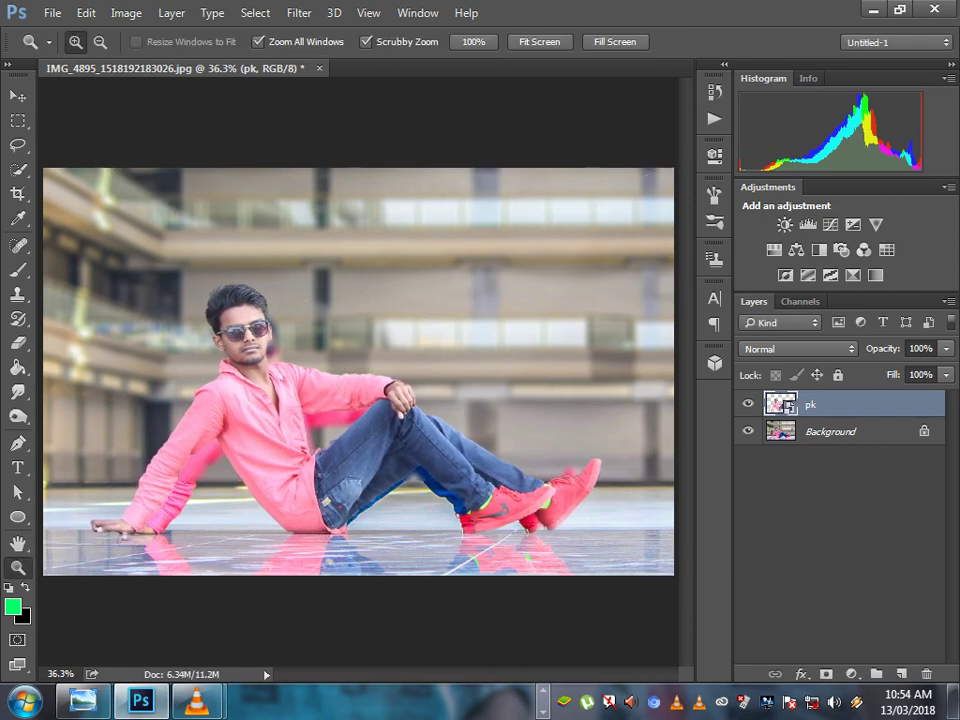
Run Camera Raw on the pk layer with Exposure -0.20, Highlights -74, Shadows +55.
{"action": "right_click", "coordinate": [390, 431]}
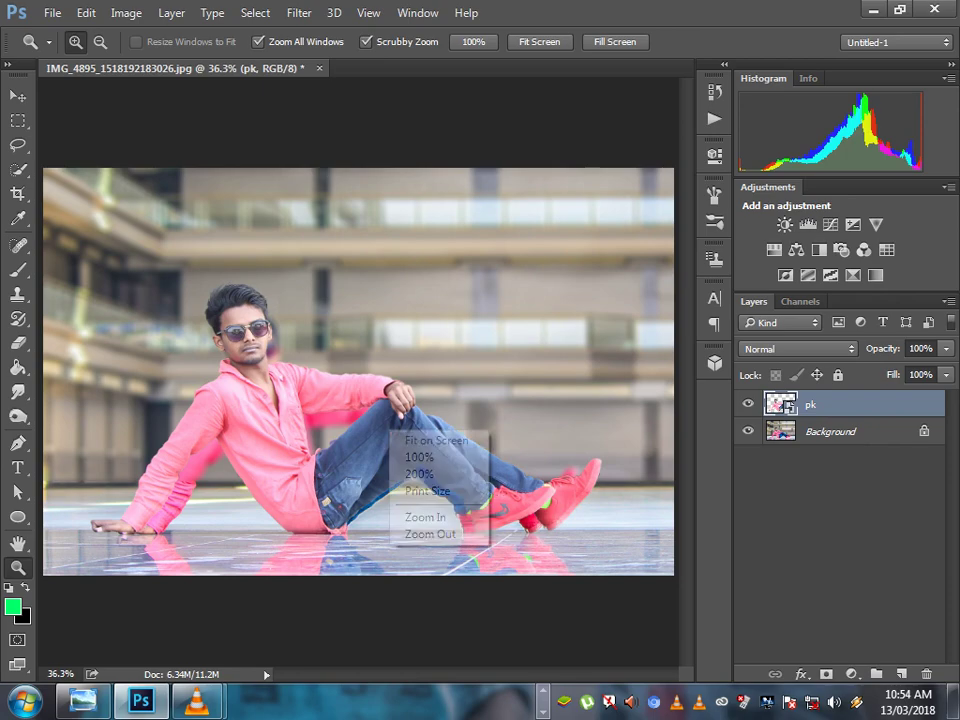
{"action": "left_click", "coordinate": [298, 12]}
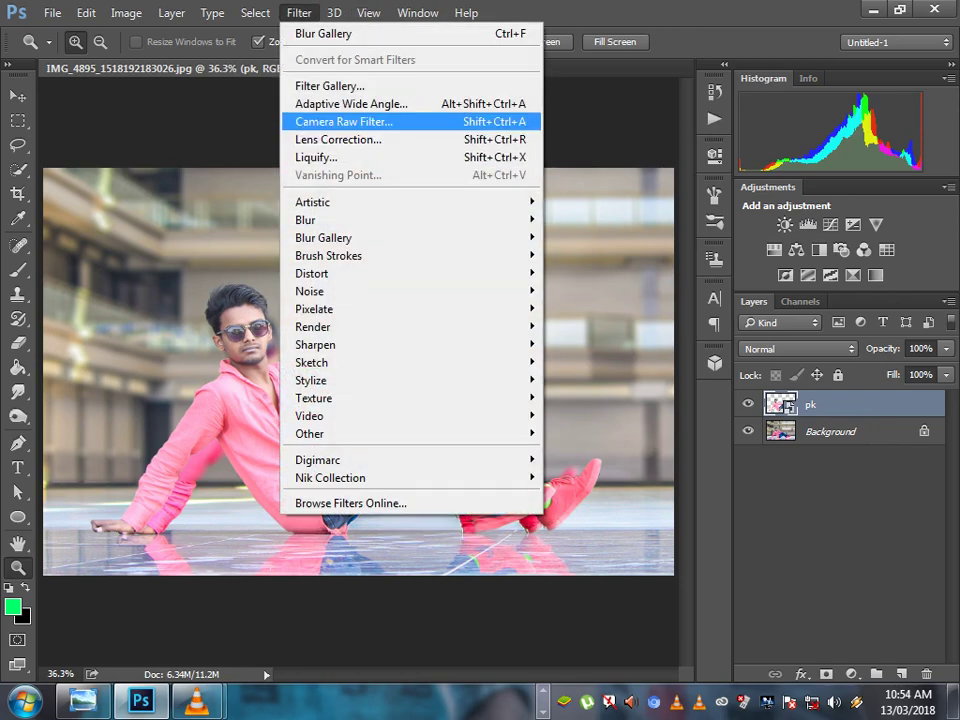
{"action": "key", "text": "Return"}
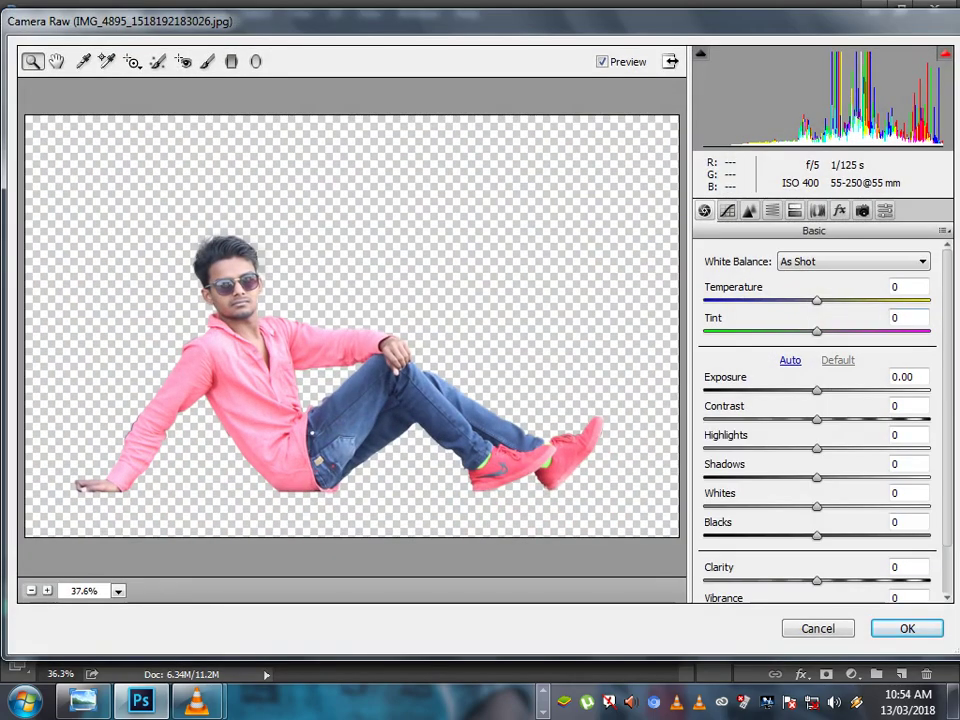
{"action": "key", "text": "Down"}
{"action": "key", "text": "Down"}
{"action": "key", "text": "Down"}
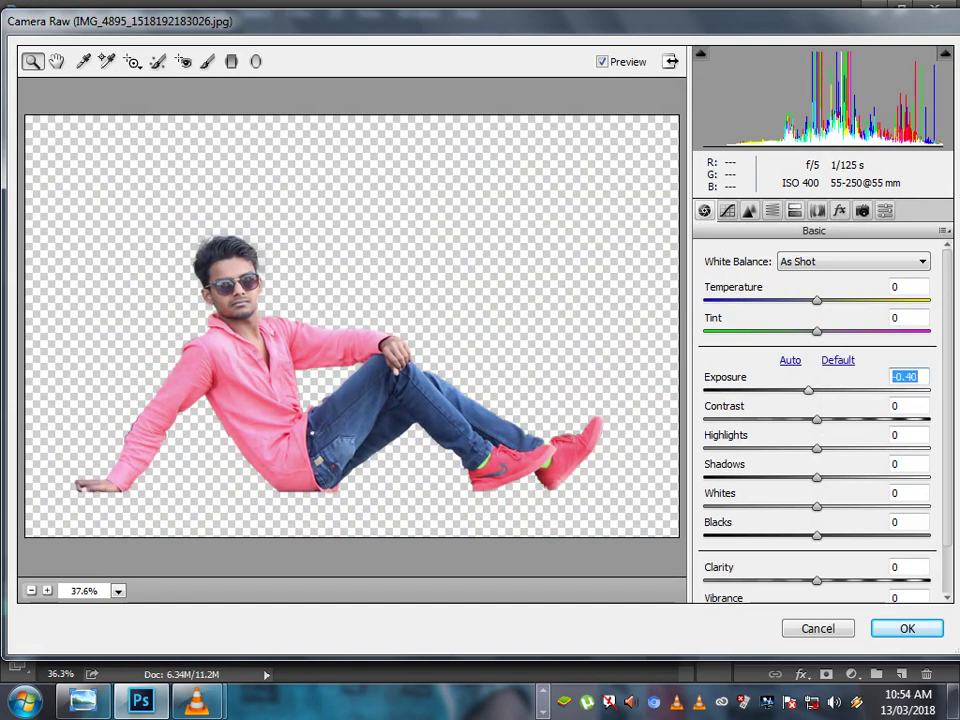
{"action": "key", "text": "Up"}
{"action": "key", "text": "Up"}
{"action": "key", "text": "Up"}
{"action": "key", "text": "Down"}
{"action": "key", "text": "Down"}
{"action": "key", "text": "Down"}
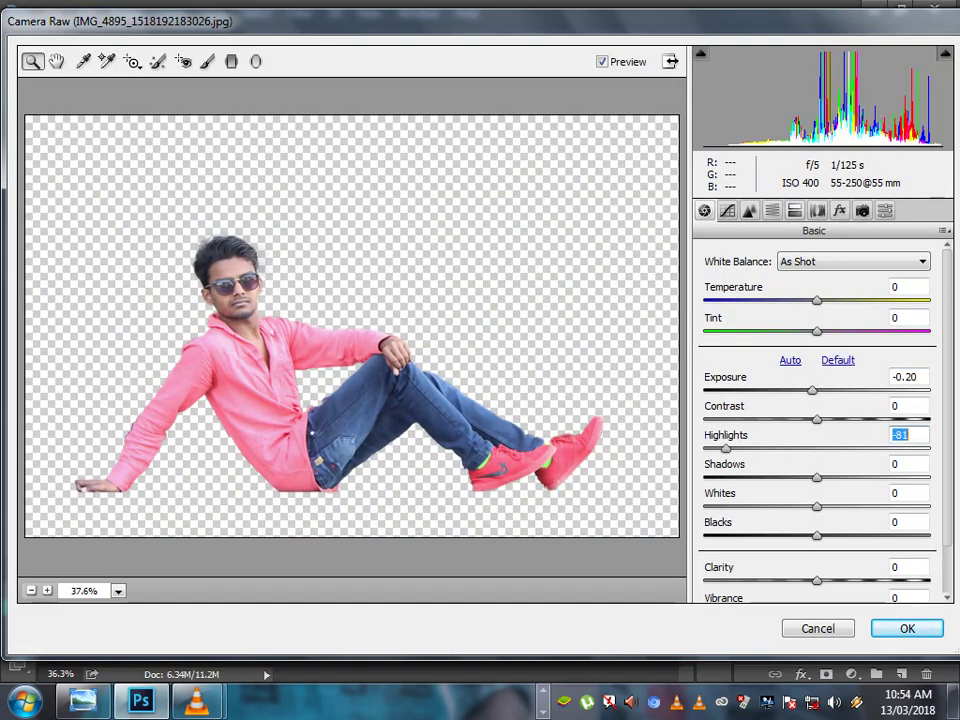
{"action": "key", "text": "Down"}
{"action": "key", "text": "Down"}
{"action": "key", "text": "Down"}
{"action": "key", "text": "Down"}
{"action": "key", "text": "Down"}
{"action": "key", "text": "Down"}
{"action": "left_click_drag", "start_coordinate": [828, 477], "coordinate": [878, 477]}
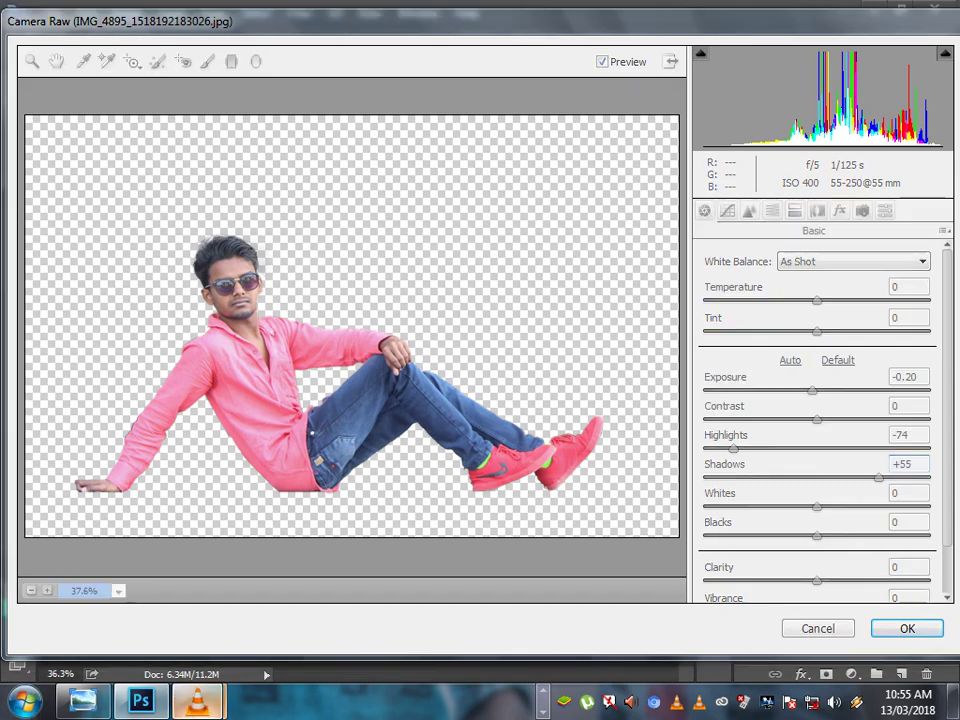
{"action": "left_click", "coordinate": [197, 700]}
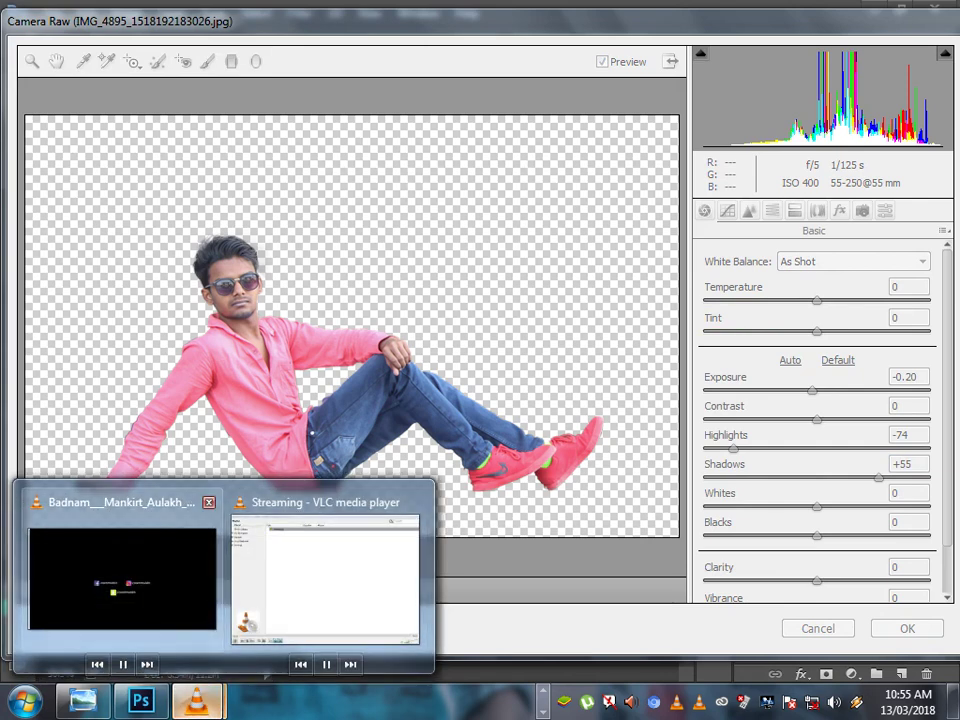
Bring the Badnam video to the front in VLC and seek back to 00:32.
{"action": "left_click", "coordinate": [122, 575]}
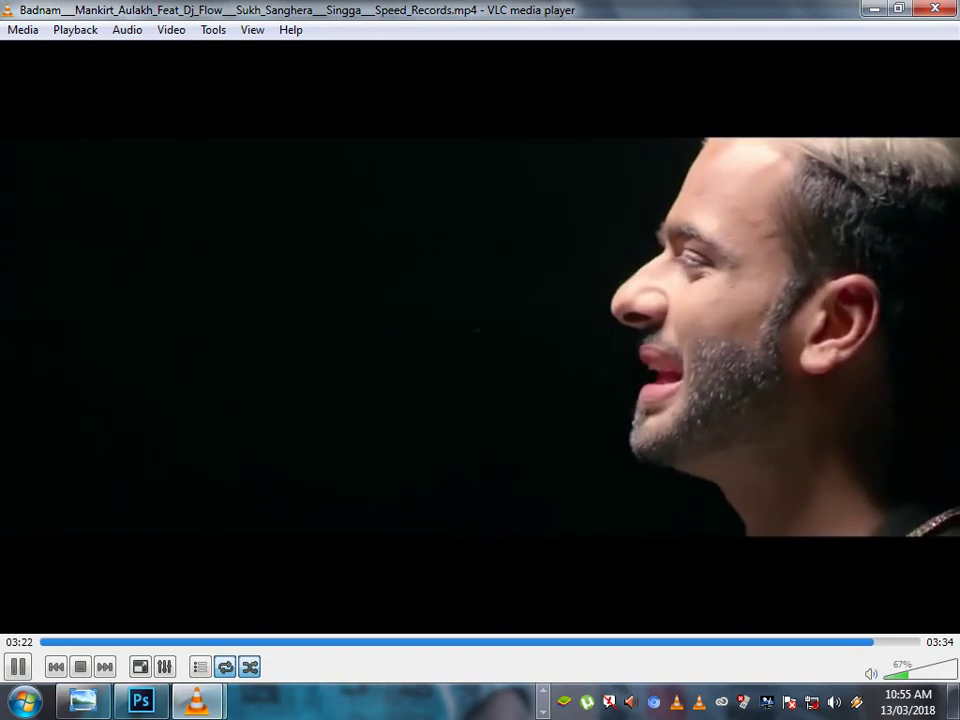
{"action": "left_click", "coordinate": [172, 641]}
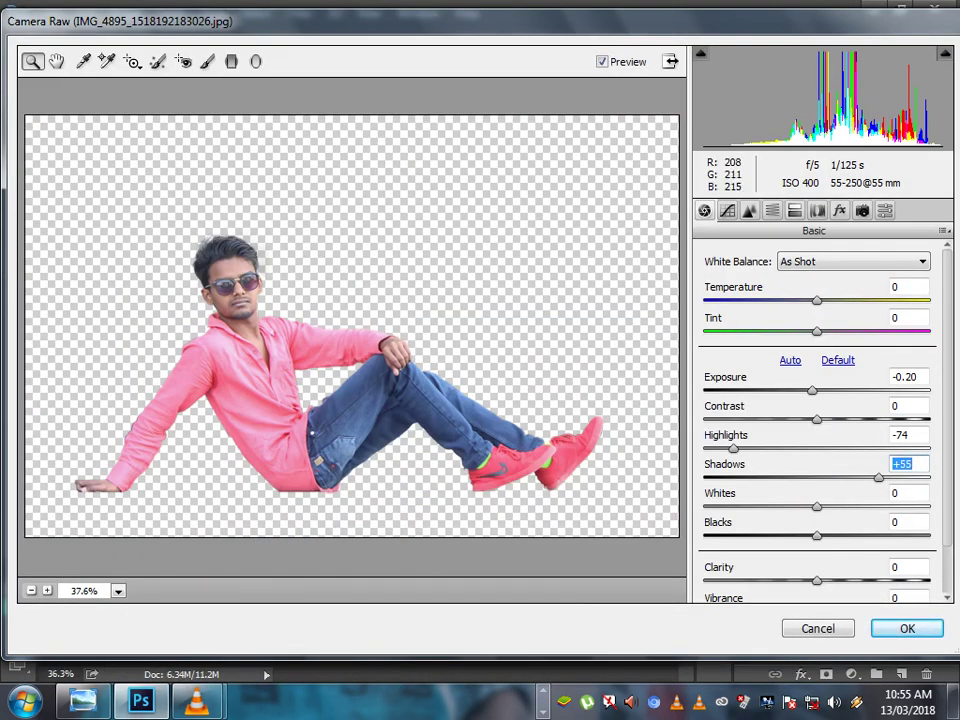
Zoom the preview to 66.7% and set Blacks -15, Clarity +44, Vibrance +59.
{"action": "left_click", "coordinate": [220, 237]}
{"action": "right_click", "coordinate": [324, 177]}
{"action": "left_click", "coordinate": [366, 291]}
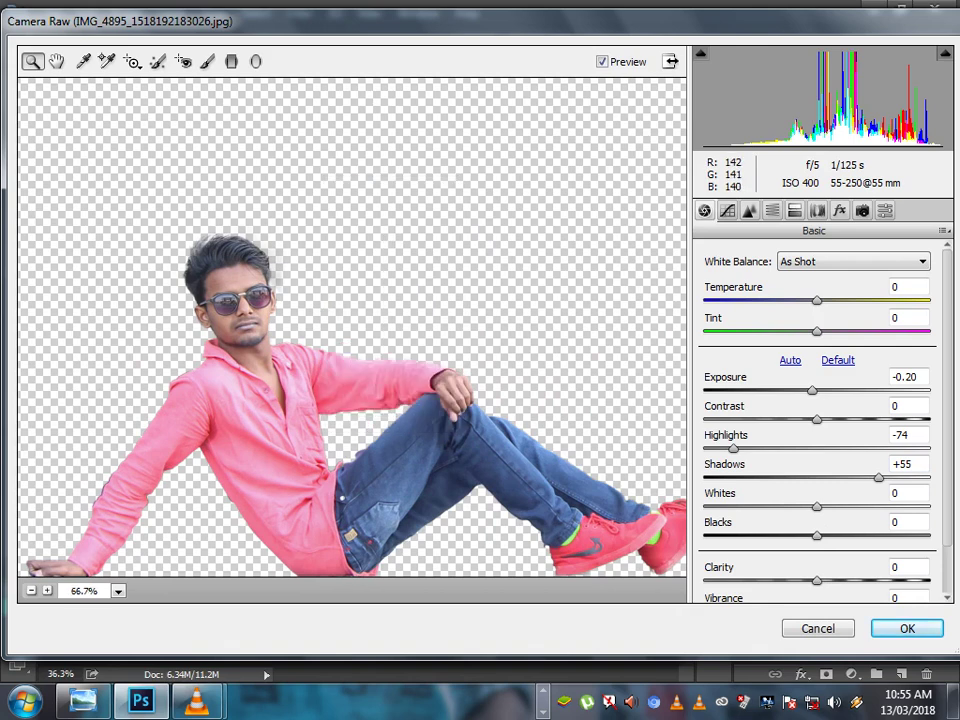
{"action": "scroll", "coordinate": [815, 420], "scroll_direction": "down", "scroll_amount": 2}
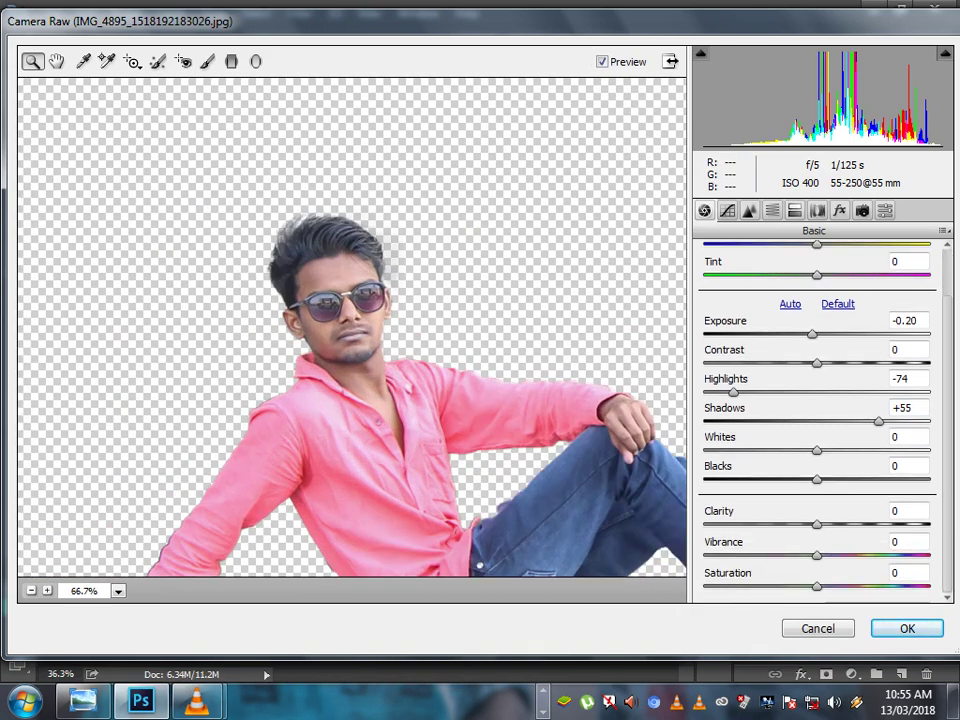
{"action": "type", "text": "-20"}
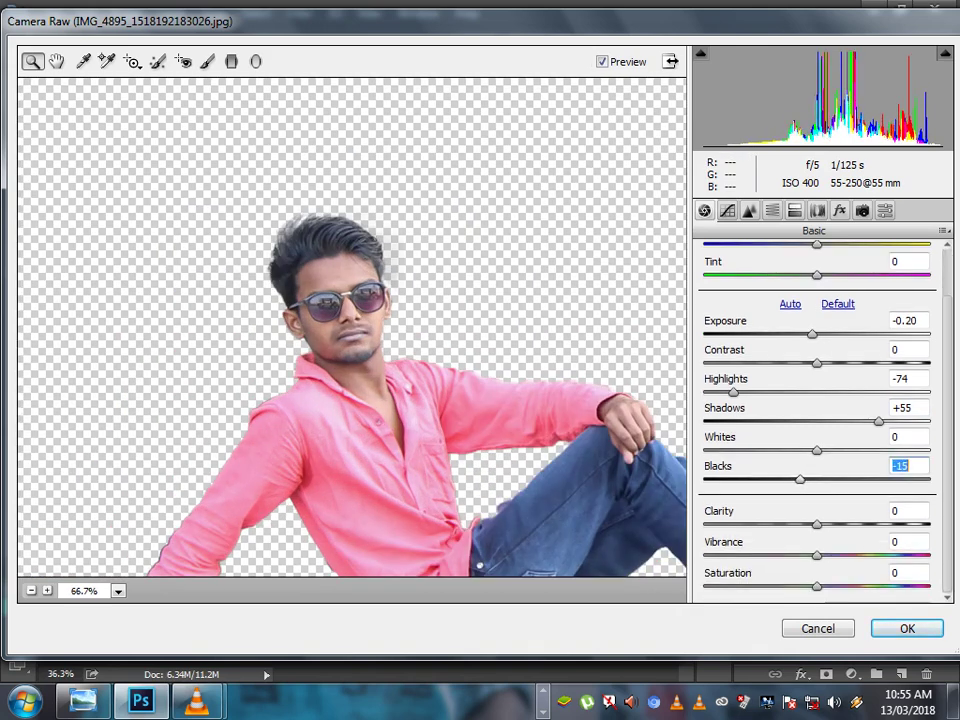
{"action": "type", "text": "-15"}
{"action": "key", "text": "Tab"}
{"action": "type", "text": "+57"}
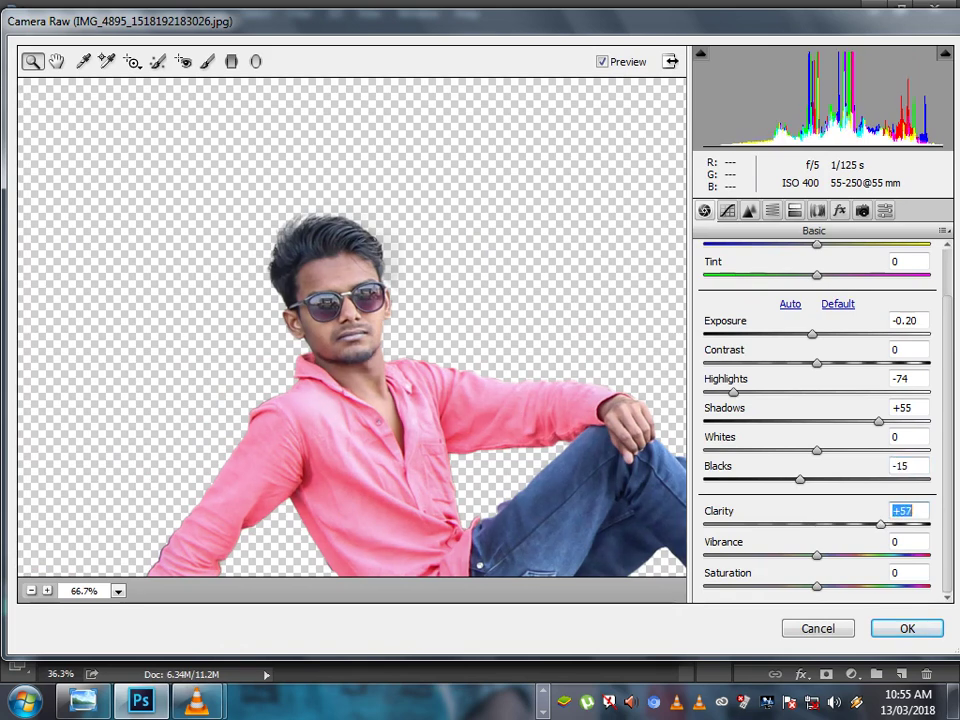
{"action": "type", "text": "44"}
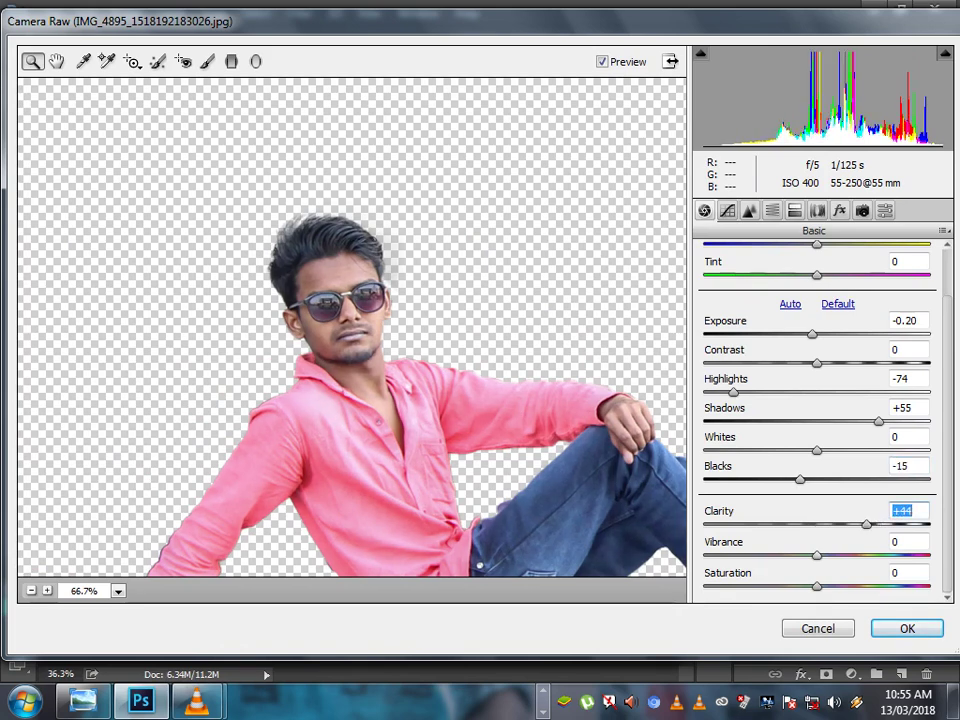
{"action": "key", "text": "Tab"}
{"action": "type", "text": "59"}
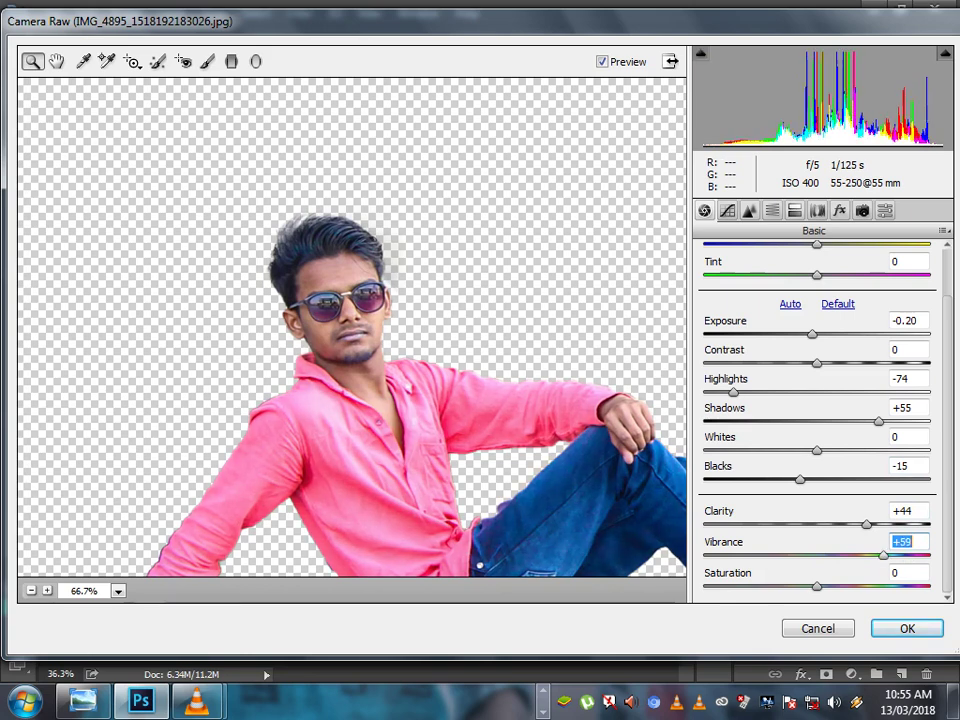
{"action": "type", "text": "38"}
In HSL, set Oranges luminance +31 and saturation -20, then apply the filter.
{"action": "key", "text": "ctrl+alt+4"}
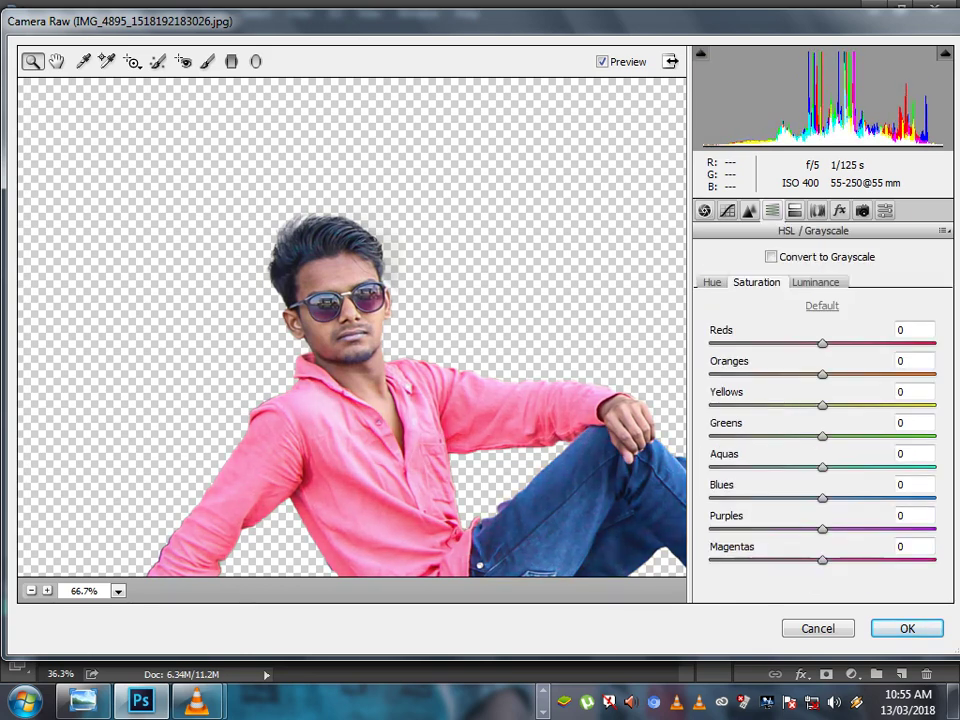
{"action": "left_click", "coordinate": [815, 282]}
{"action": "double_click", "coordinate": [907, 361]}
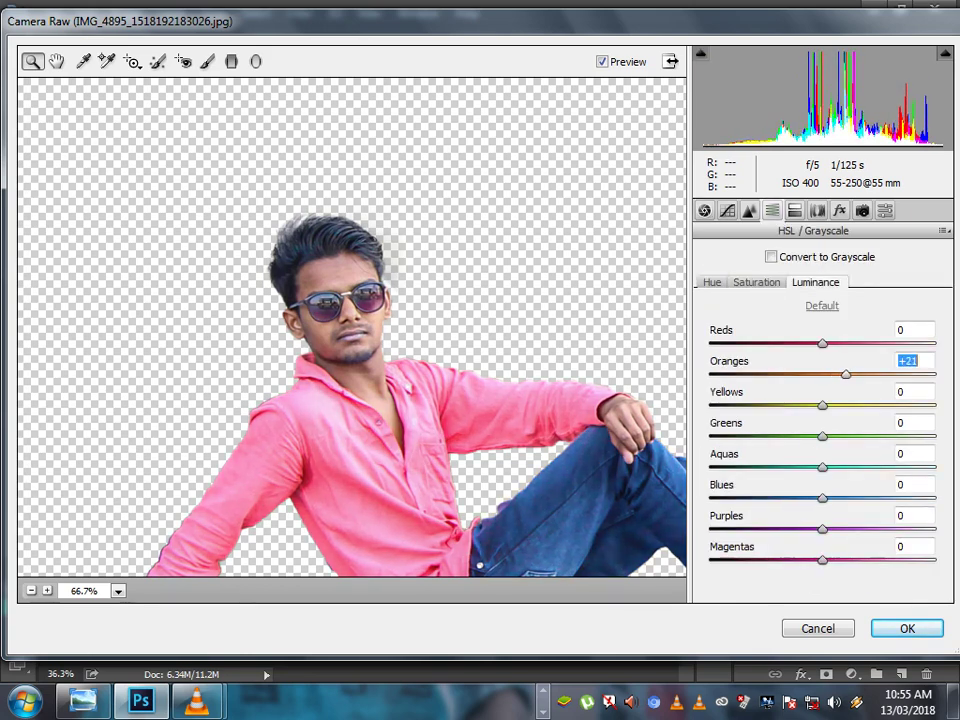
{"action": "type", "text": "4631"}
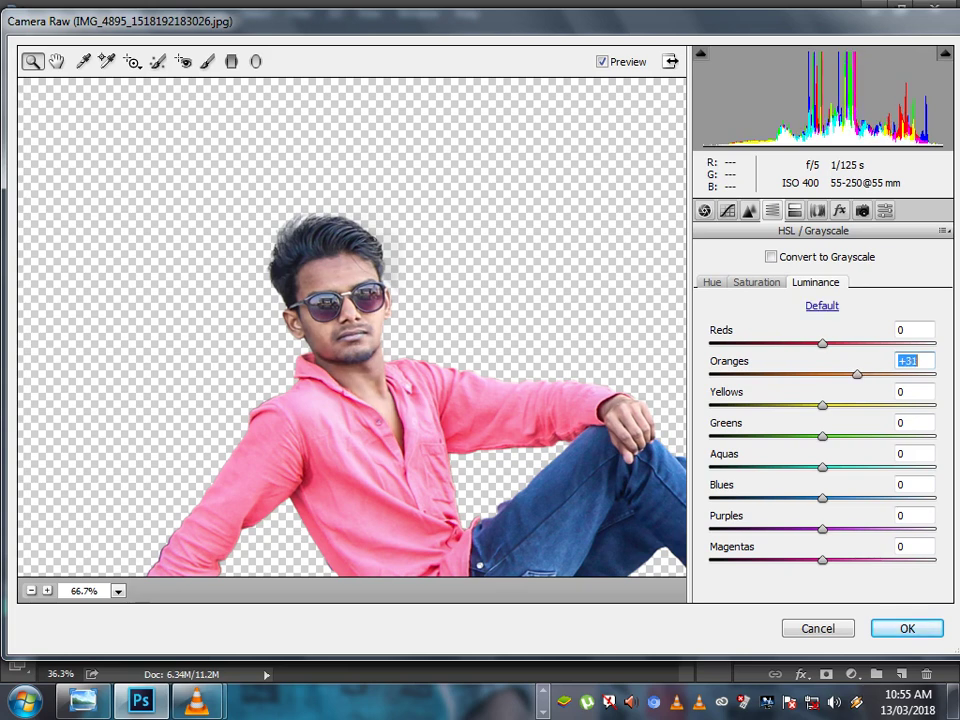
{"action": "left_click", "coordinate": [756, 282]}
{"action": "double_click", "coordinate": [907, 361]}
{"action": "type", "text": "-20"}
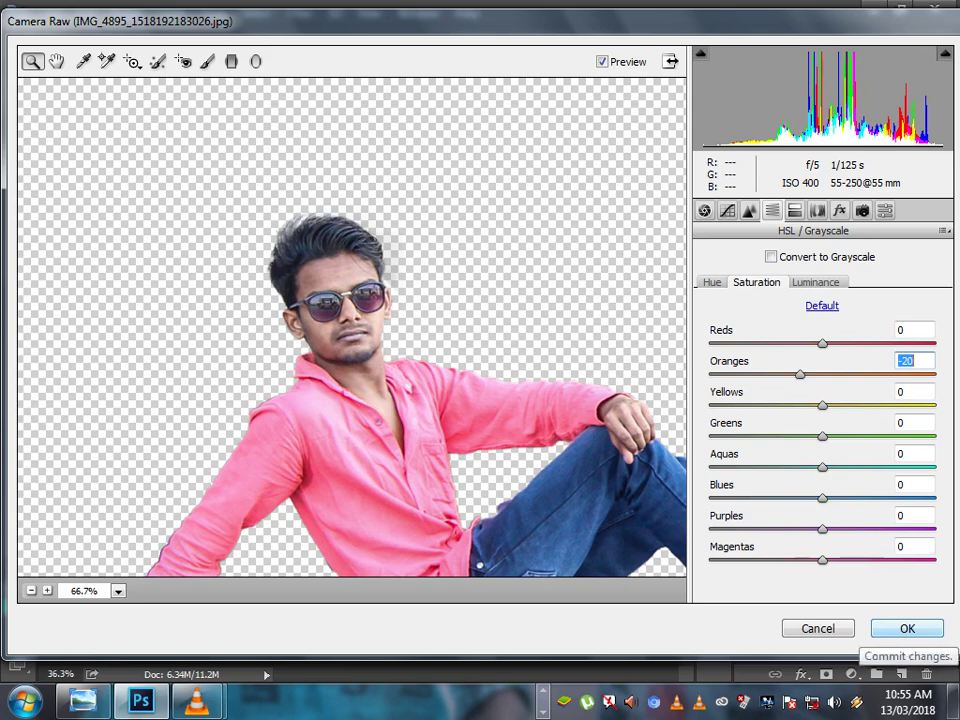
{"action": "left_click", "coordinate": [900, 628]}
Zoom in on the shoes, refit the image, then zoom on the lower-left shirt and hand.
{"action": "right_click", "coordinate": [381, 317]}
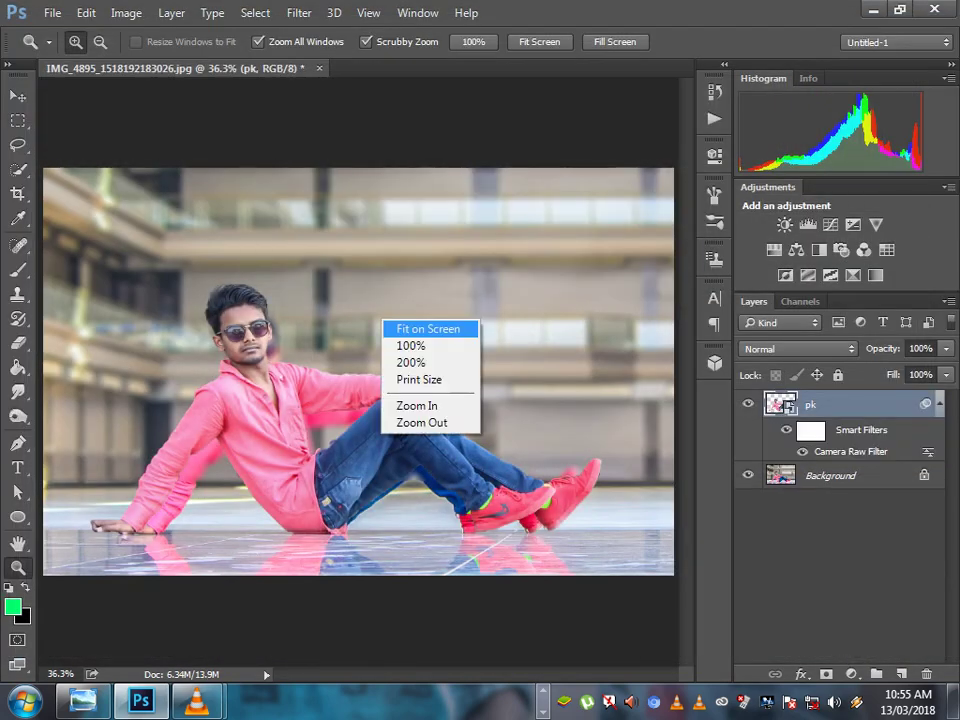
{"action": "right_click", "coordinate": [477, 507]}
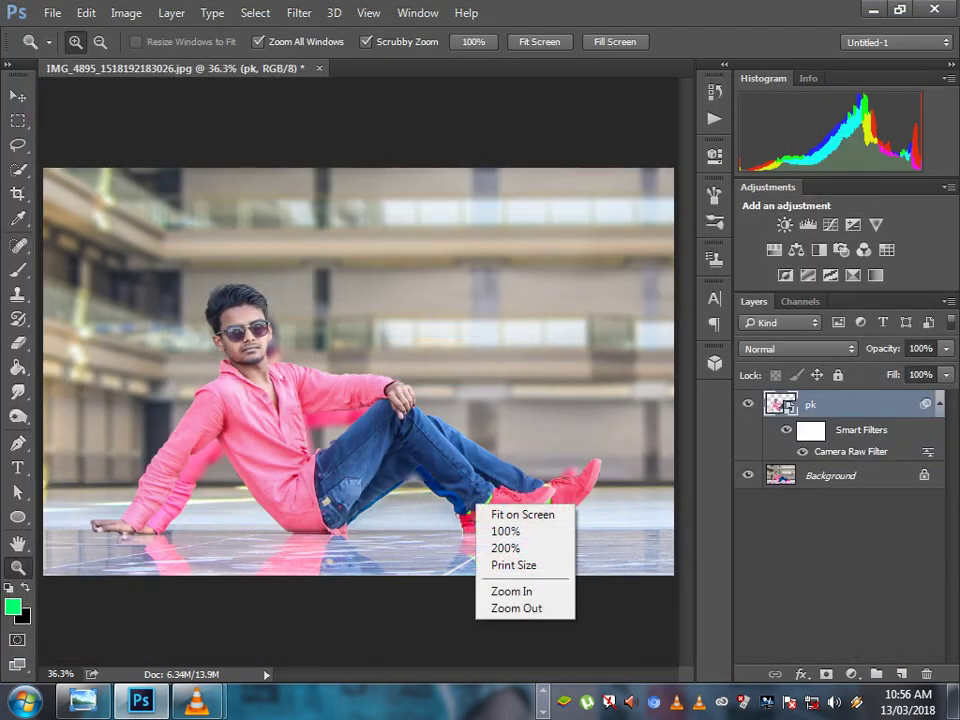
{"action": "left_click", "coordinate": [543, 490]}
{"action": "left_click", "coordinate": [543, 490]}
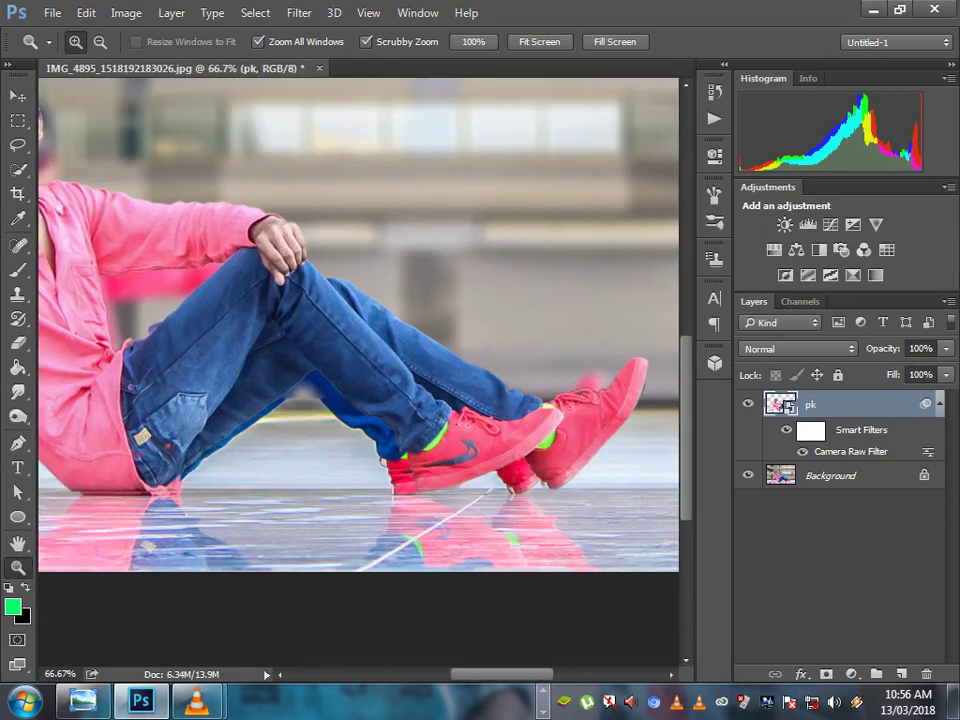
{"action": "right_click", "coordinate": [401, 424]}
{"action": "left_click", "coordinate": [440, 432]}
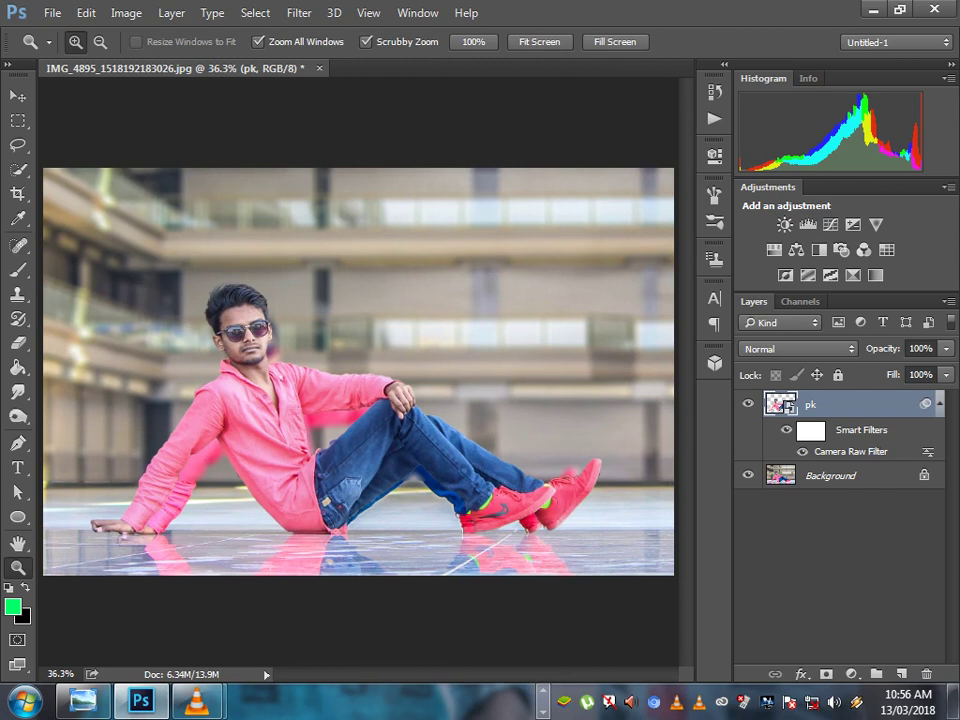
{"action": "left_click", "coordinate": [130, 500]}
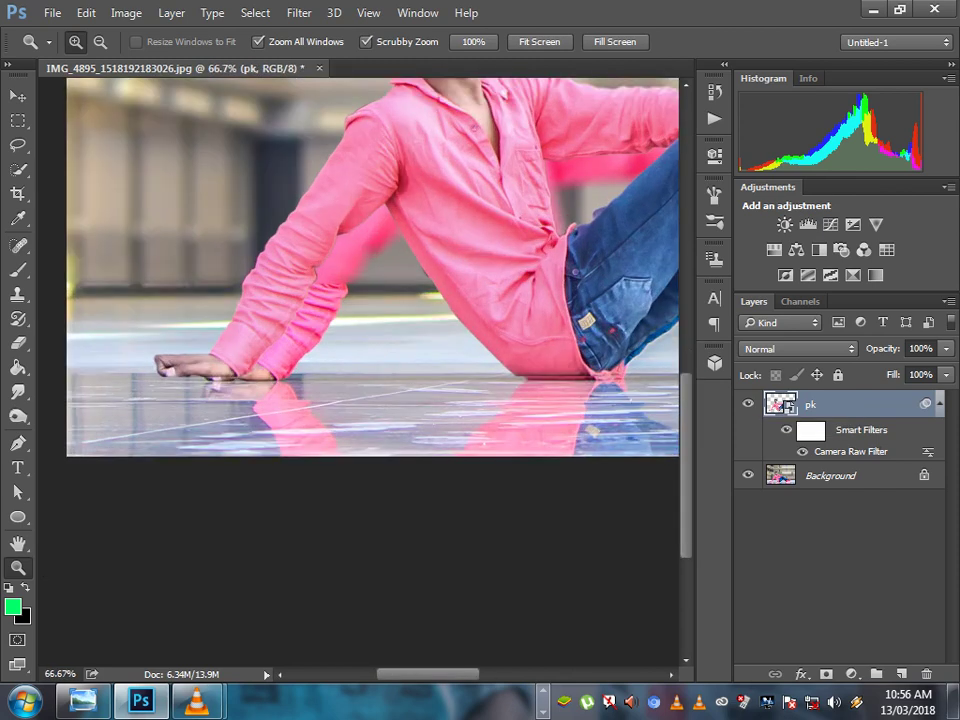
Hide the pk layer and set up an 80 px Clone Stamp on the Background layer.
{"action": "left_click", "coordinate": [748, 404]}
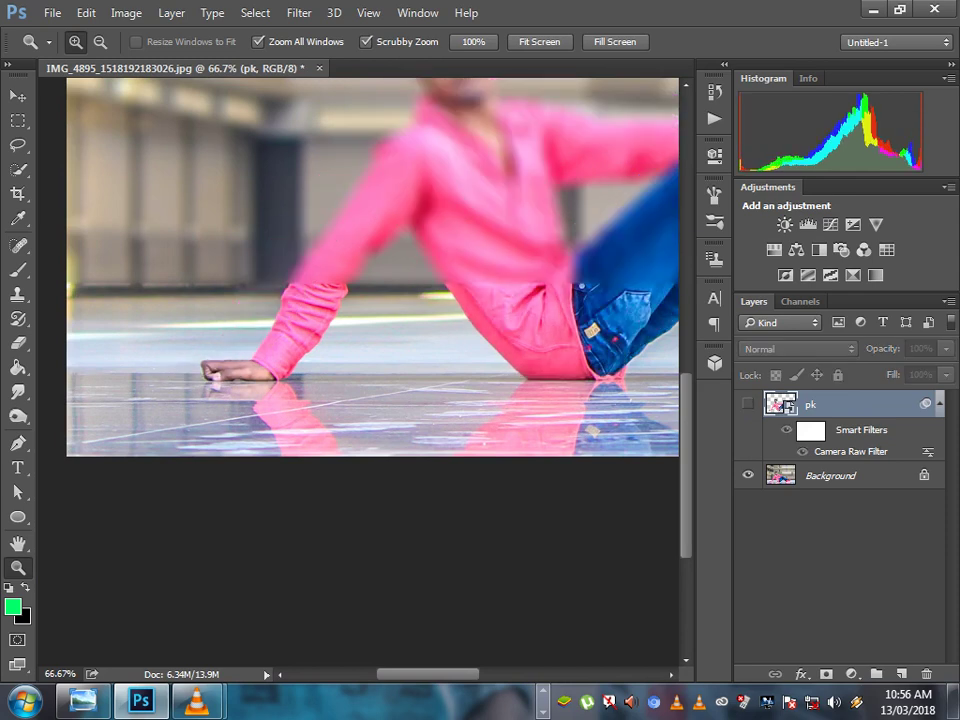
{"action": "scroll", "coordinate": [370, 280], "scroll_direction": "up", "scroll_amount": 1}
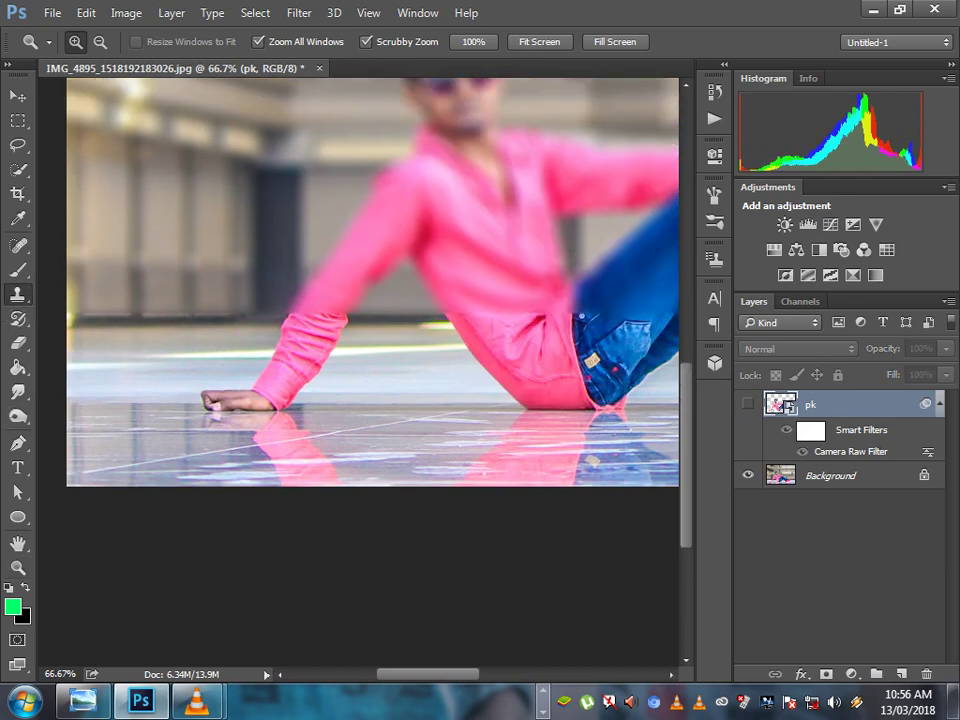
{"action": "left_click", "coordinate": [18, 294]}
{"action": "left_click", "coordinate": [450, 300]}
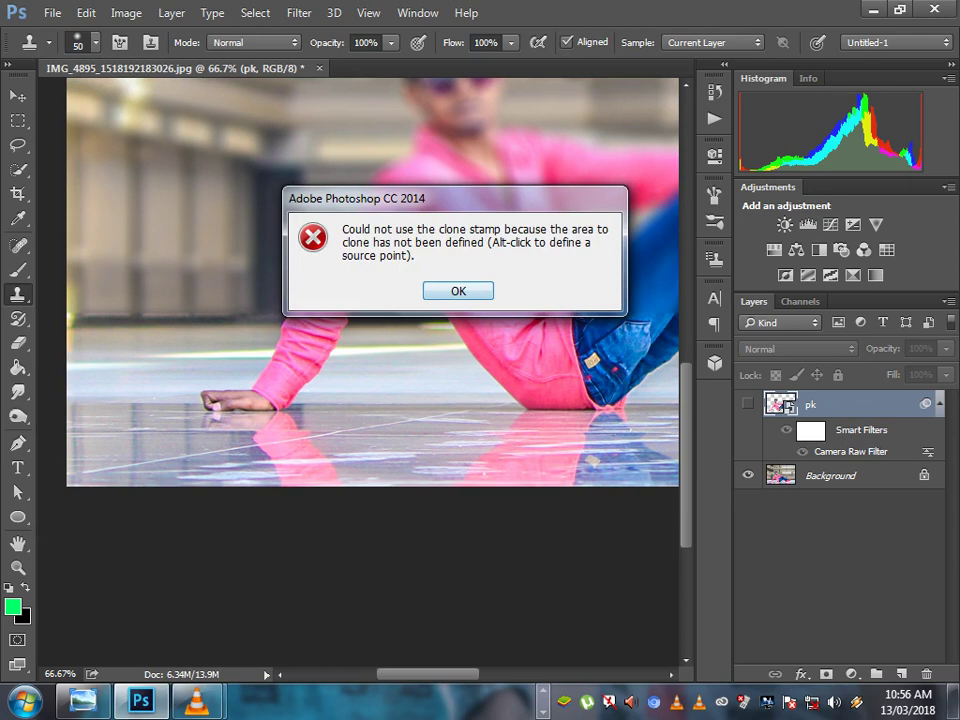
{"action": "key", "text": "Return"}
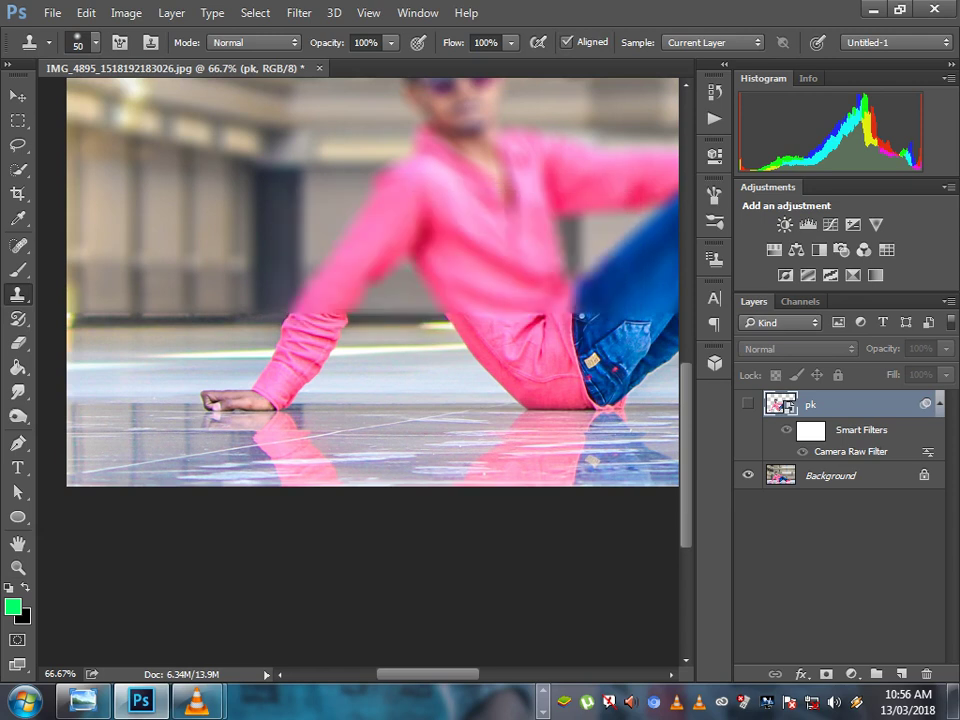
{"action": "key", "text": "alt+bracketleft"}
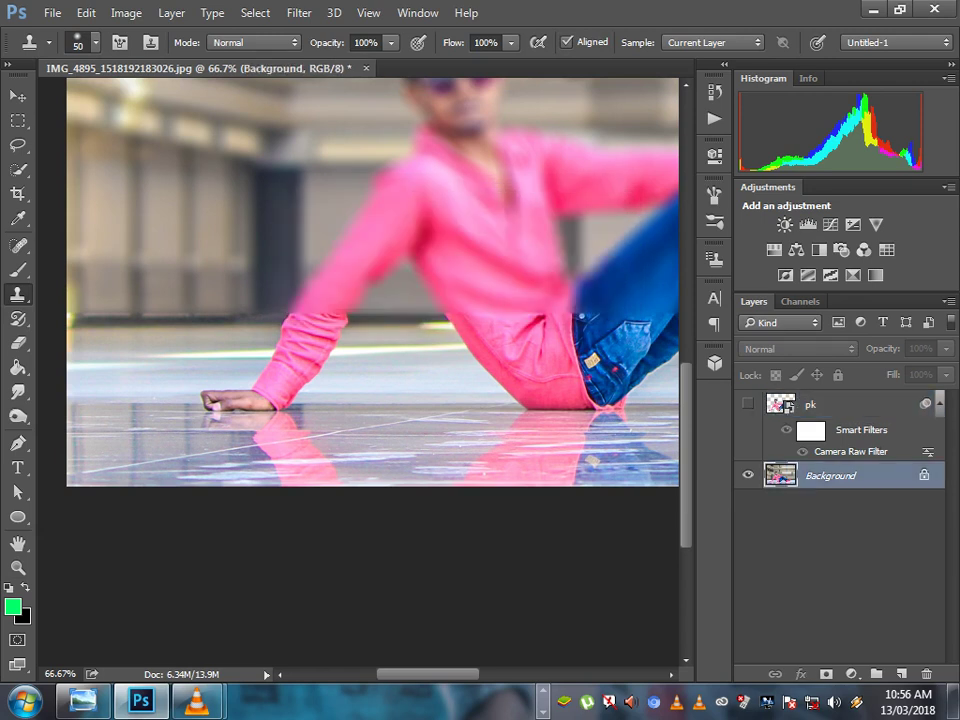
{"action": "key", "text": "bracketright"}
{"action": "key", "text": "bracketright"}
Clone floor texture over the man's hand and wrist.
{"action": "left_click_drag", "start_coordinate": [215, 395], "coordinate": [260, 388]}
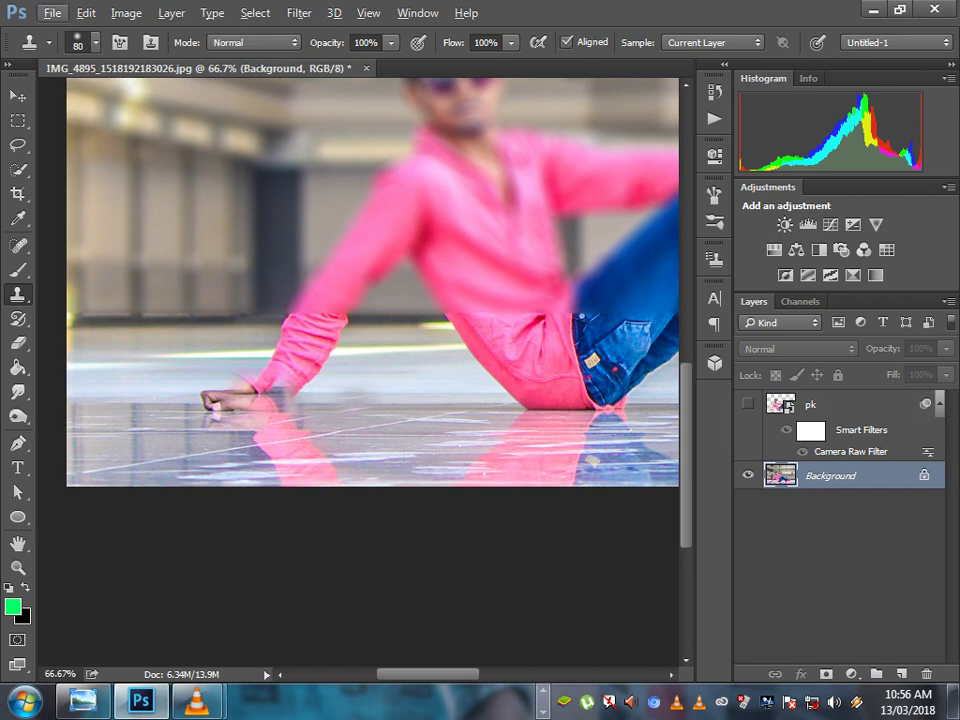
{"action": "left_click_drag", "start_coordinate": [200, 370], "coordinate": [262, 400]}
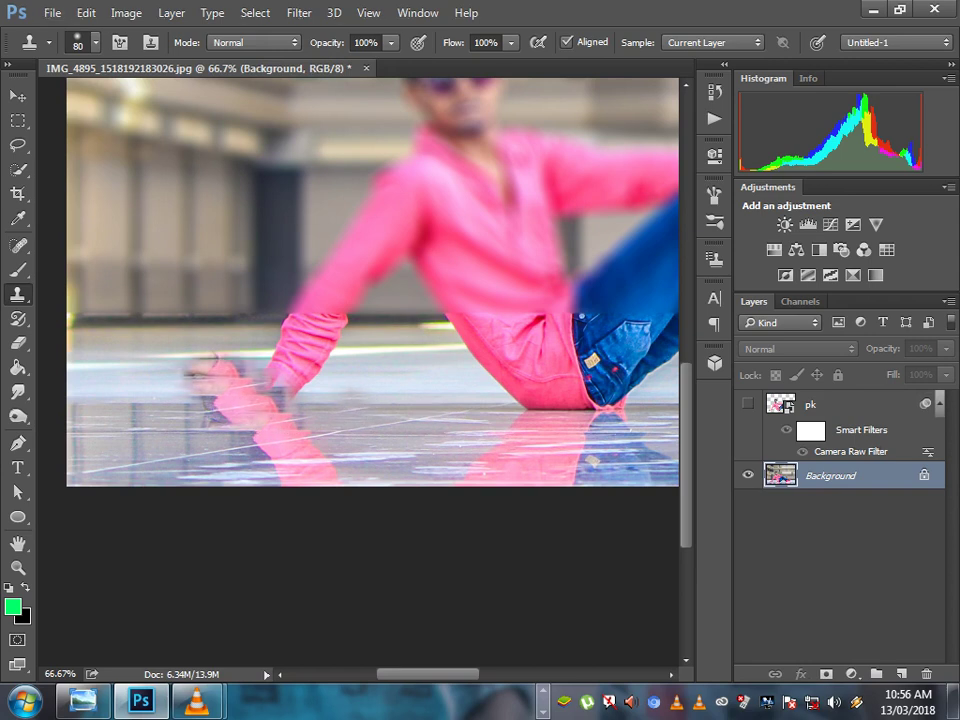
{"action": "mouse_move", "coordinate": [205, 380]}
{"action": "left_mouse_down"}
{"action": "mouse_move", "coordinate": [262, 400]}
{"action": "mouse_move", "coordinate": [320, 376]}
{"action": "mouse_move", "coordinate": [342, 378]}
{"action": "mouse_move", "coordinate": [340, 360]}
{"action": "mouse_move", "coordinate": [318, 362]}
{"action": "left_mouse_up"}
{"action": "left_click", "coordinate": [395, 398]}
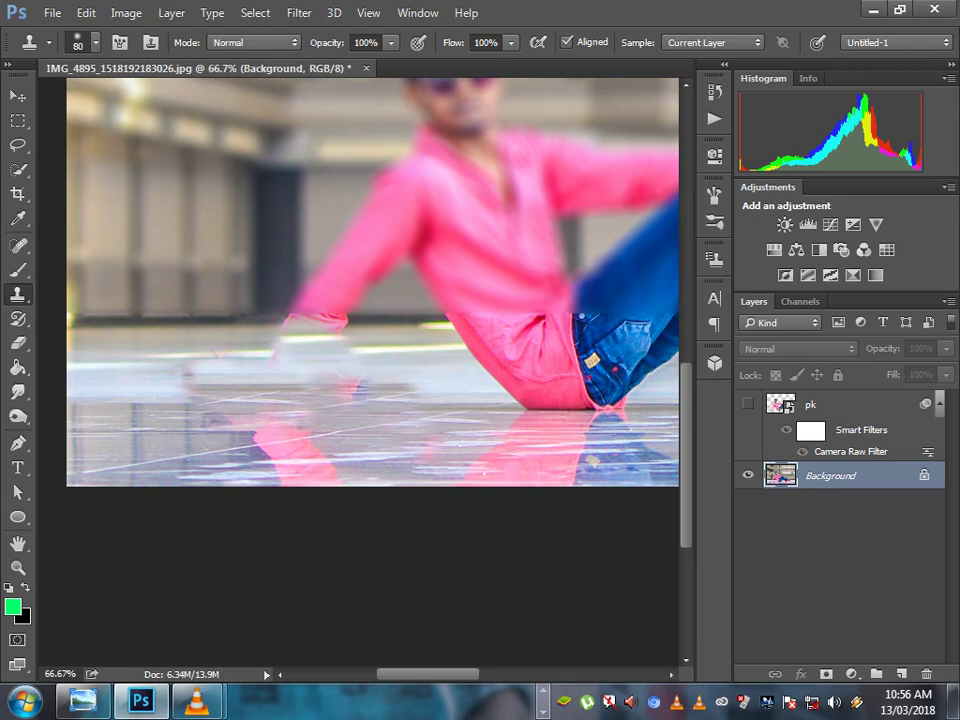
{"action": "mouse_move", "coordinate": [285, 290]}
{"action": "left_mouse_down"}
{"action": "mouse_move", "coordinate": [248, 289]}
{"action": "mouse_move", "coordinate": [283, 292]}
{"action": "mouse_move", "coordinate": [320, 272]}
{"action": "left_mouse_up"}
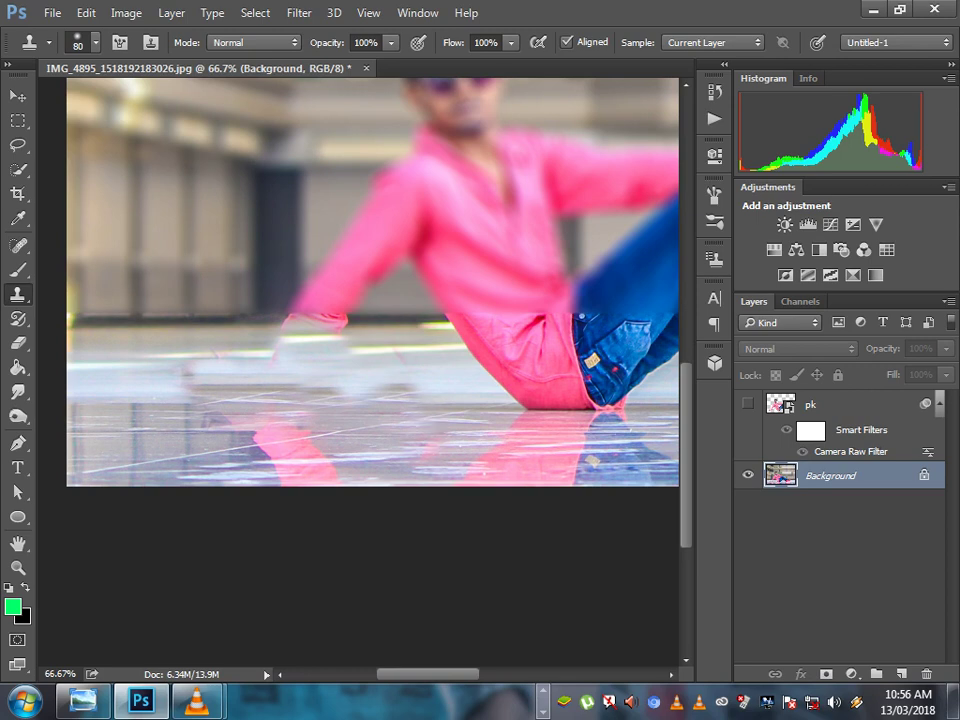
Cover the front pink shoe and lower jeans with cloned floor texture.
{"action": "scroll", "coordinate": [320, 300], "scroll_direction": "right", "scroll_amount": 5}
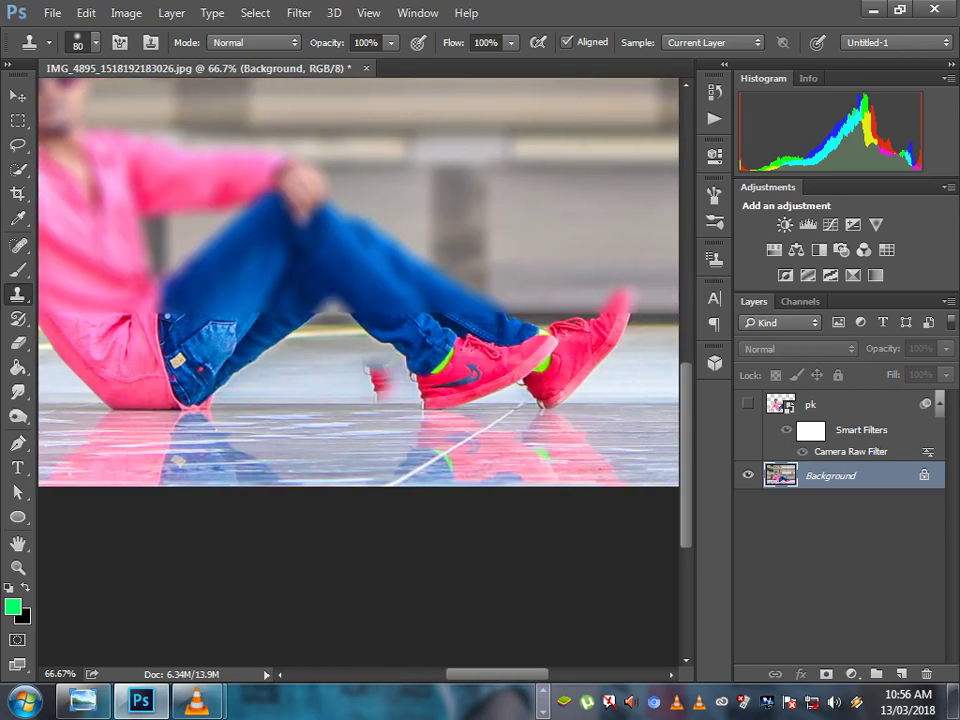
{"action": "left_click", "coordinate": [370, 390]}
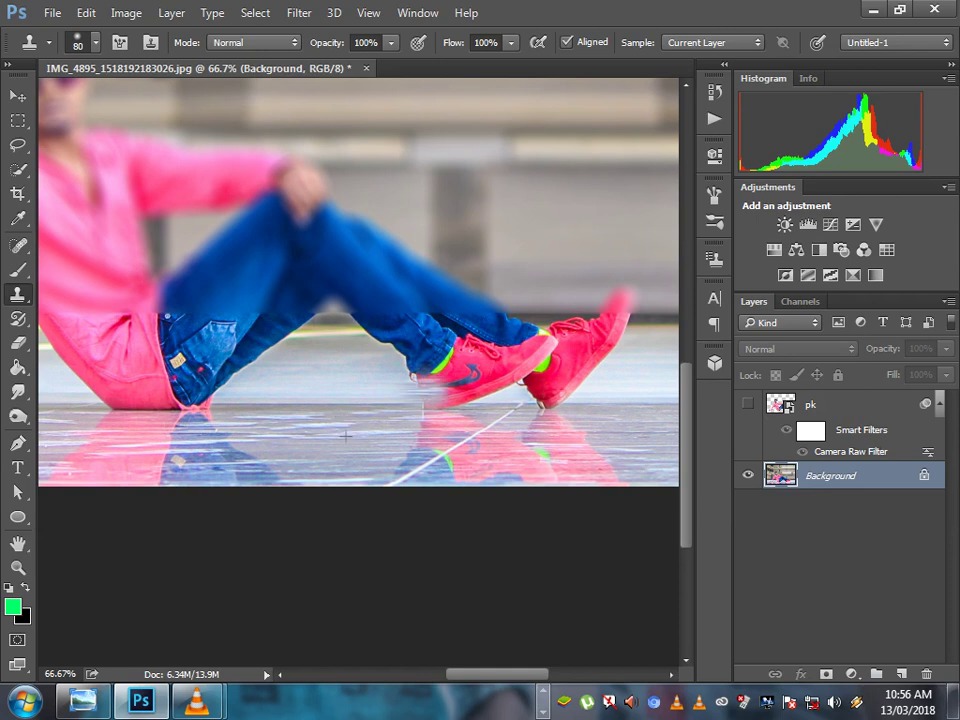
{"action": "left_click_drag", "start_coordinate": [522, 365], "coordinate": [370, 395]}
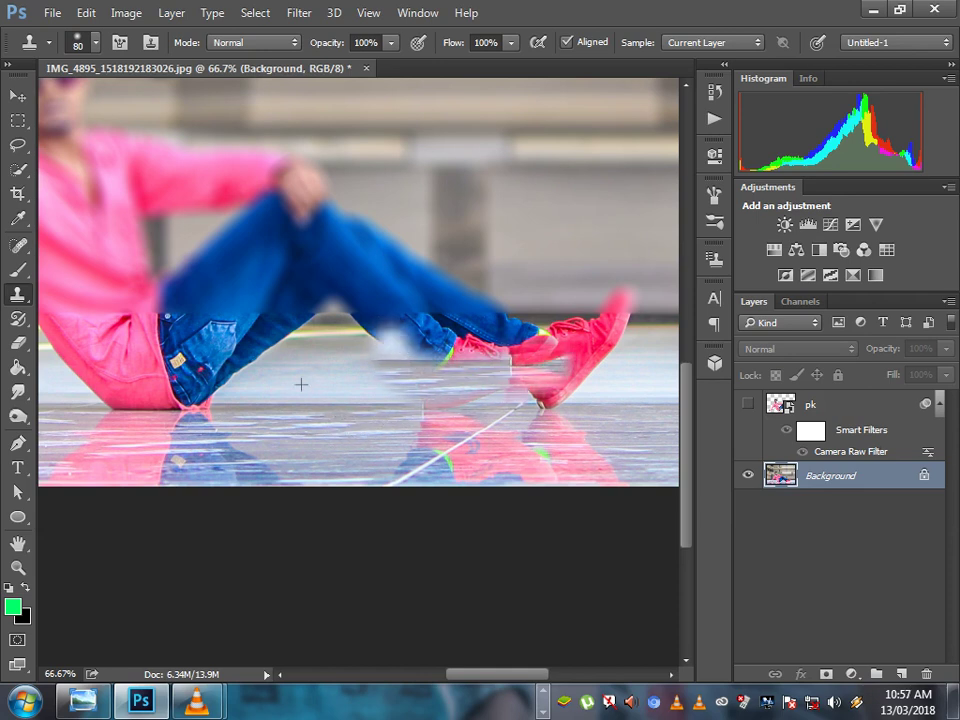
{"action": "left_click_drag", "start_coordinate": [370, 322], "coordinate": [430, 340]}
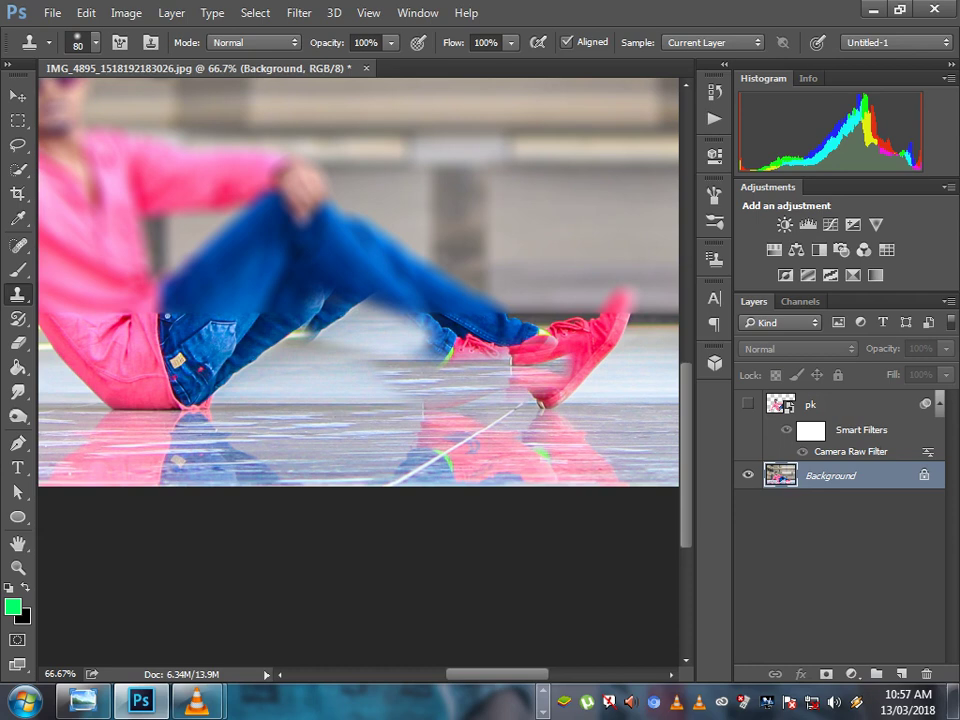
{"action": "left_click_drag", "start_coordinate": [295, 312], "coordinate": [330, 332]}
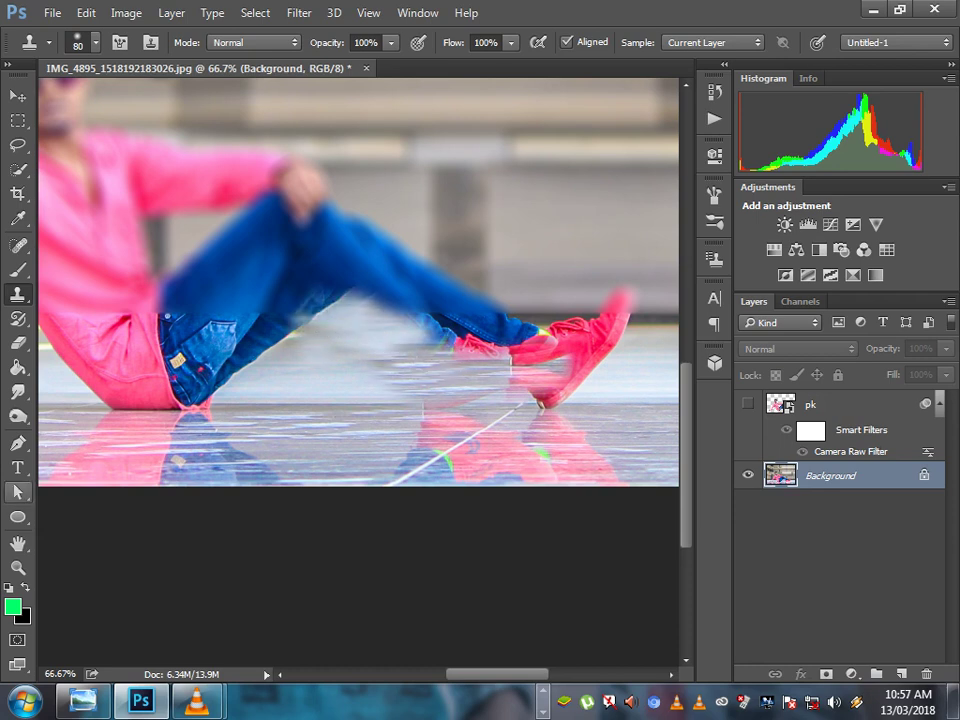
{"action": "left_click", "coordinate": [18, 567]}
Fit the image on screen, then zoom to 100% on the knee and jeans.
{"action": "right_click", "coordinate": [289, 332]}
{"action": "left_click", "coordinate": [325, 339]}
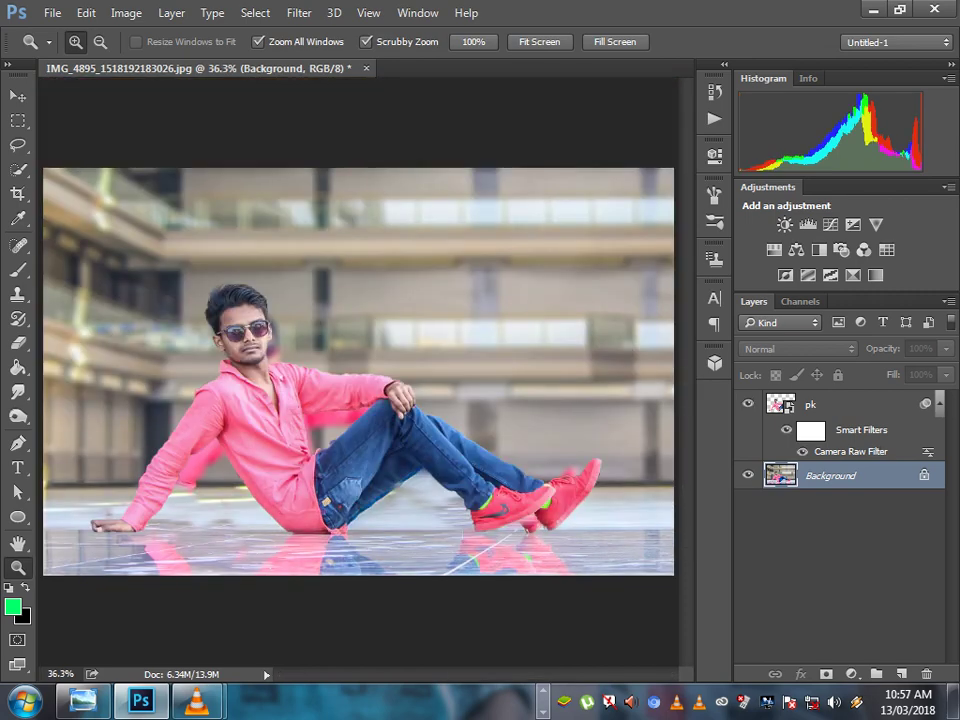
{"action": "left_click", "coordinate": [420, 510]}
{"action": "left_click", "coordinate": [420, 510]}
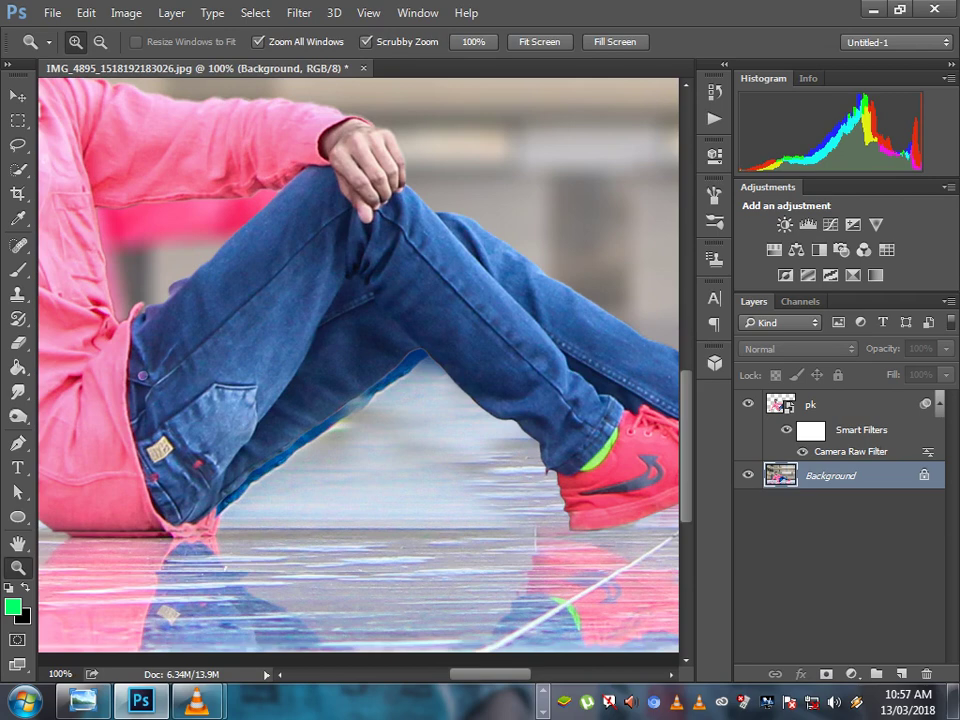
{"action": "scroll", "coordinate": [660, 187], "scroll_direction": "down", "scroll_amount": 1}
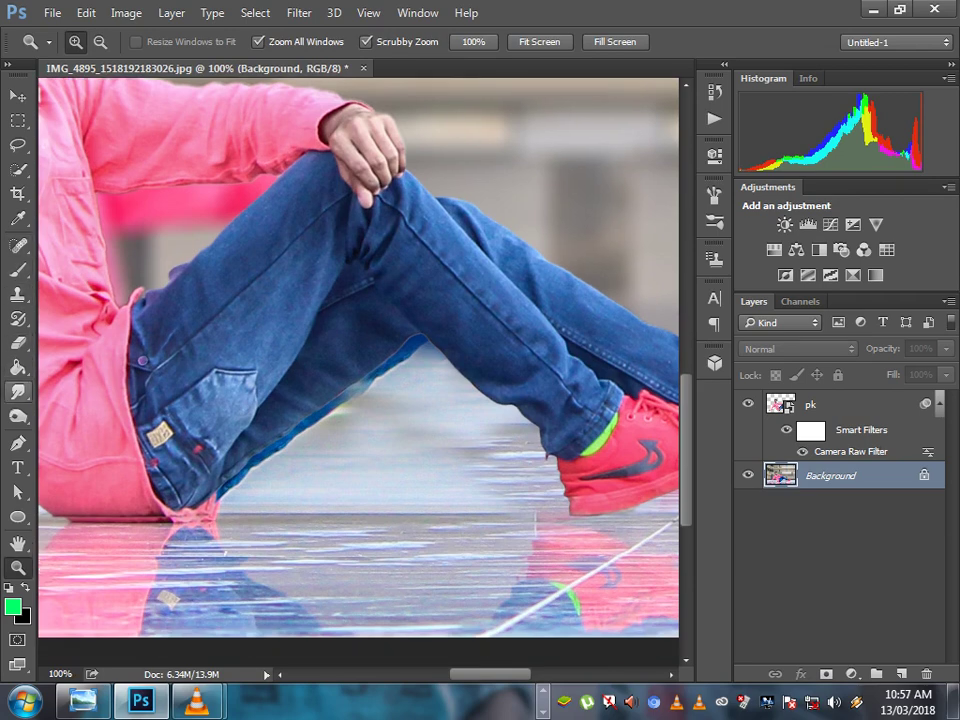
Clone floor texture over the bluish lower edge of the jeans.
{"action": "left_click", "coordinate": [18, 392]}
{"action": "left_click", "coordinate": [18, 293]}
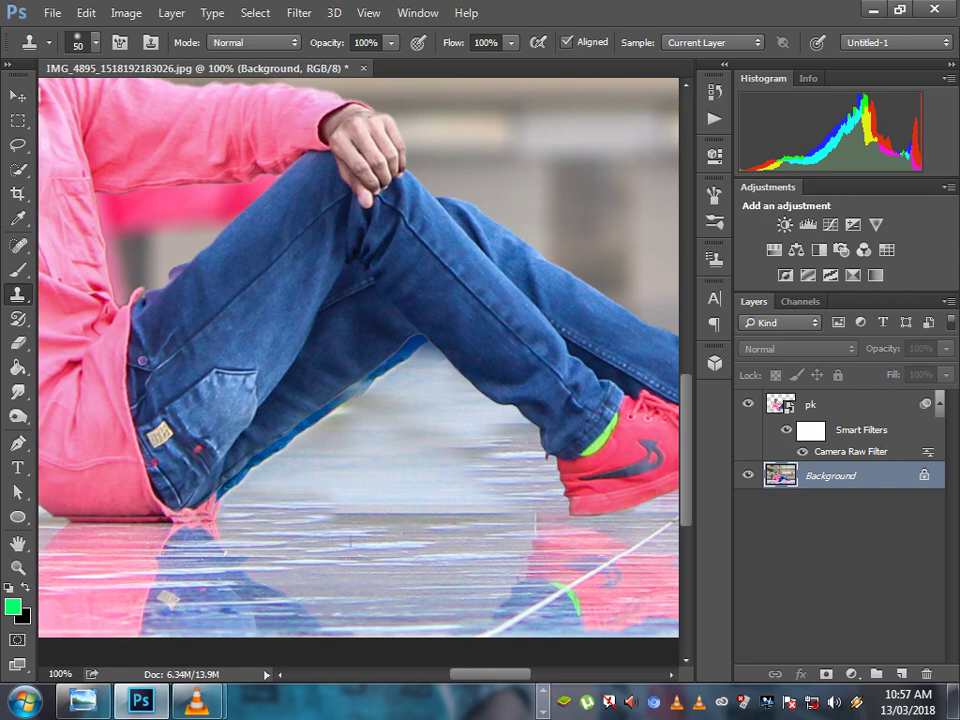
{"action": "left_click_drag", "start_coordinate": [490, 500], "coordinate": [515, 495]}
{"action": "scroll", "coordinate": [405, 383], "scroll_direction": "up", "scroll_amount": 2}
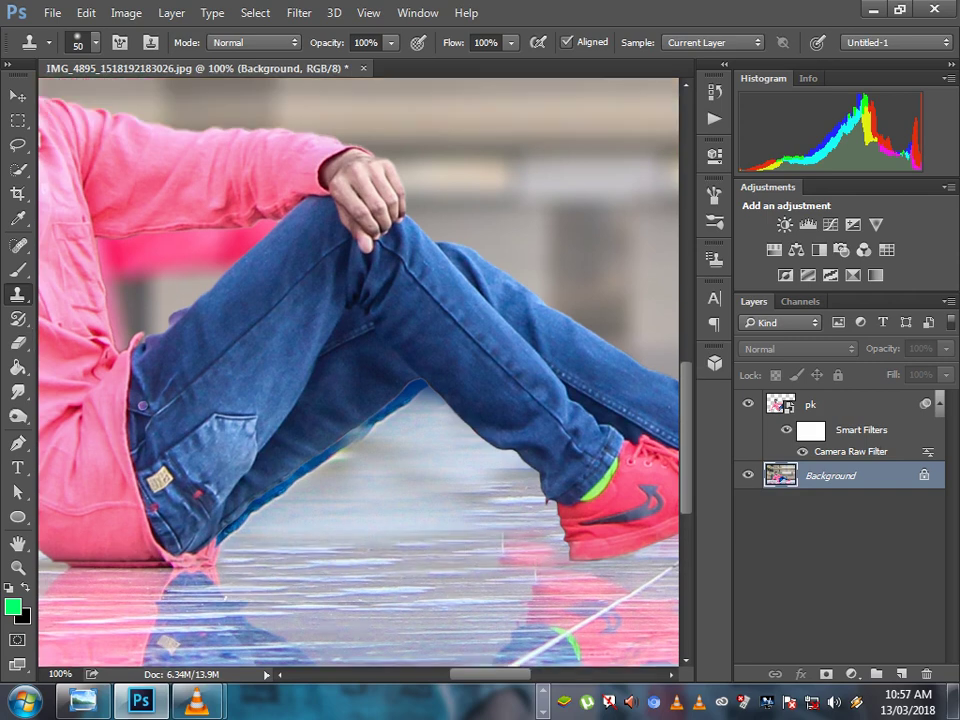
{"action": "scroll", "coordinate": [405, 383], "scroll_direction": "up", "scroll_amount": 2}
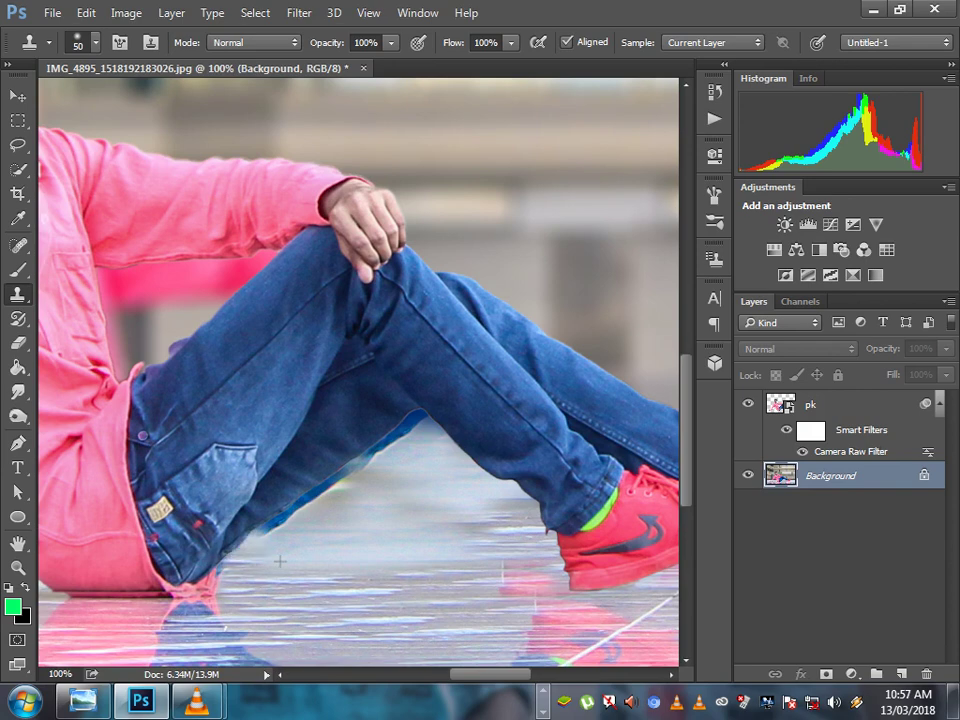
{"action": "mouse_move", "coordinate": [280, 505]}
{"action": "left_mouse_down"}
{"action": "mouse_move", "coordinate": [316, 540]}
{"action": "mouse_move", "coordinate": [445, 441]}
{"action": "left_mouse_up"}
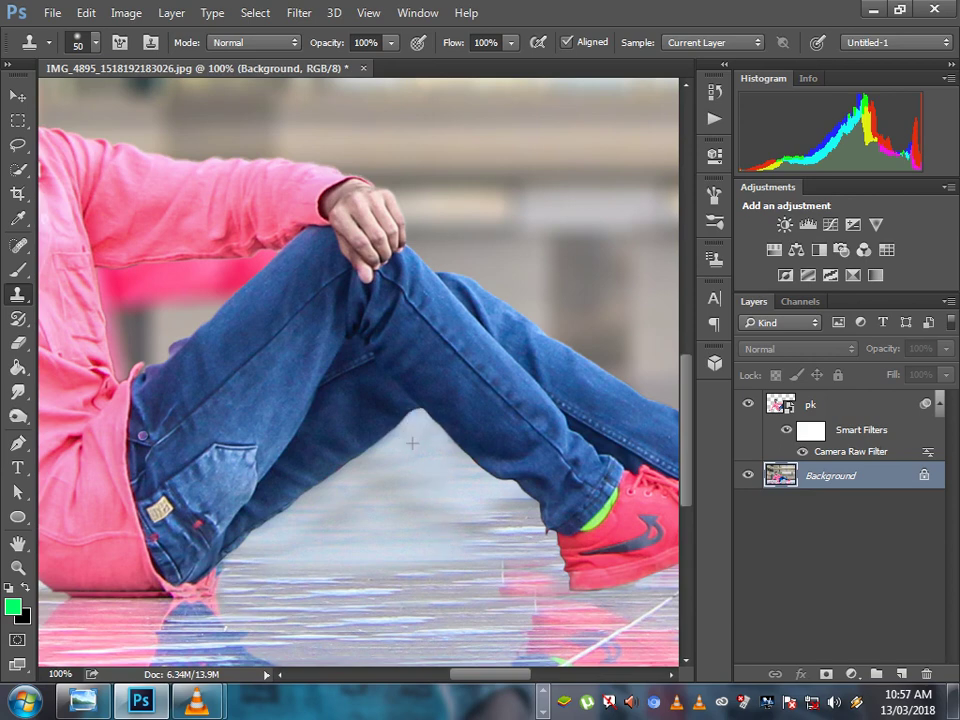
Alt-sample a clone source and stamp texture onto the background just above the front shoe.
{"action": "scroll", "coordinate": [389, 369], "scroll_direction": "right", "scroll_amount": 5}
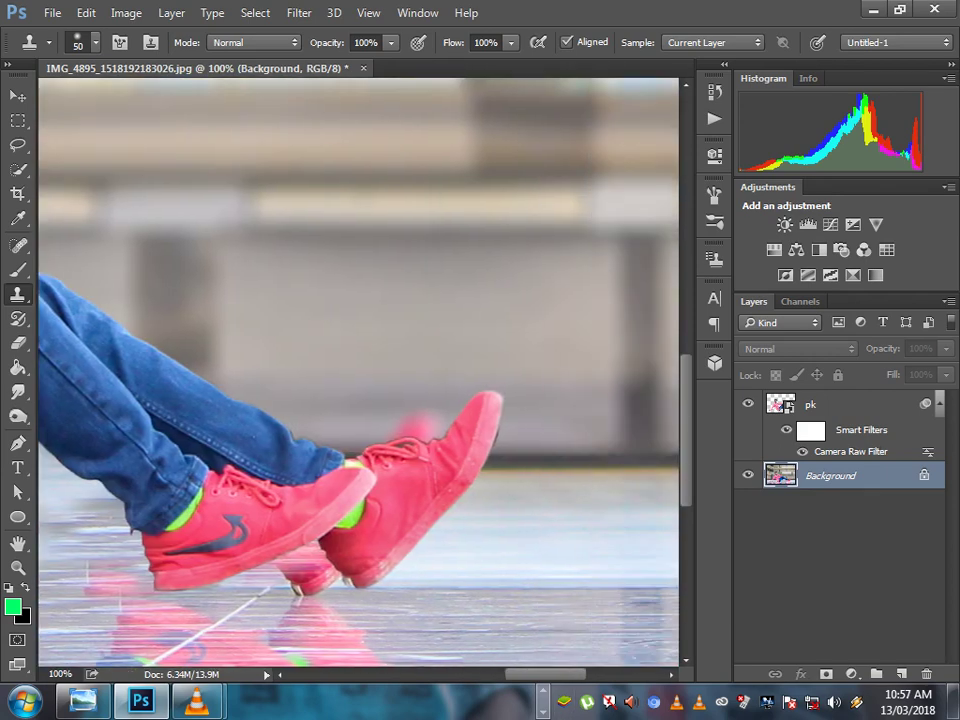
{"action": "key", "text": "alt"}
{"action": "key", "text": "alt"}
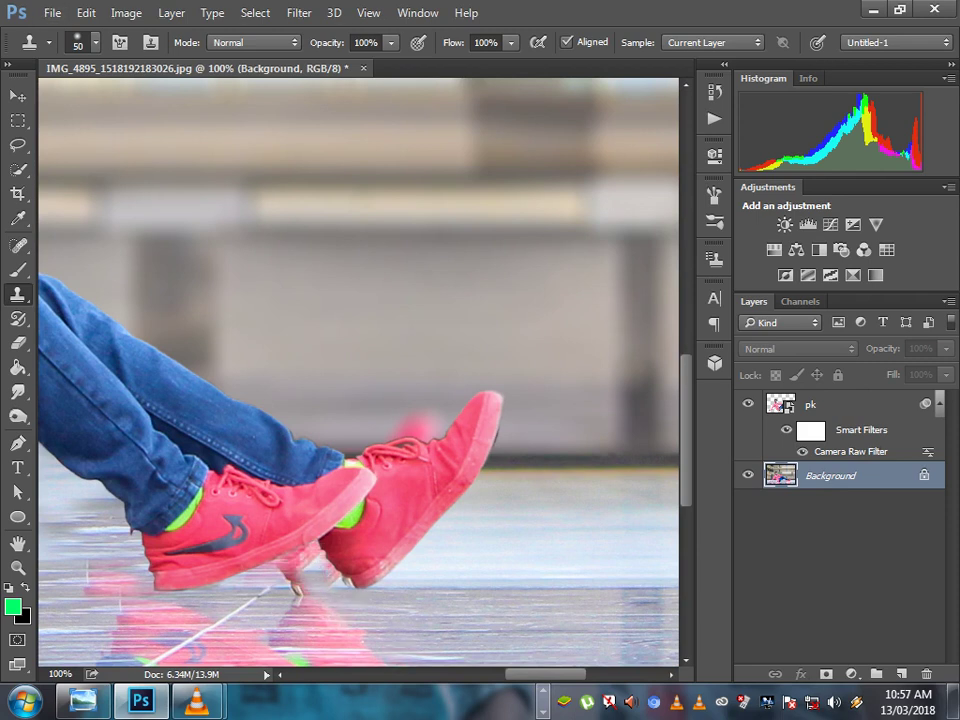
{"action": "key", "text": "alt"}
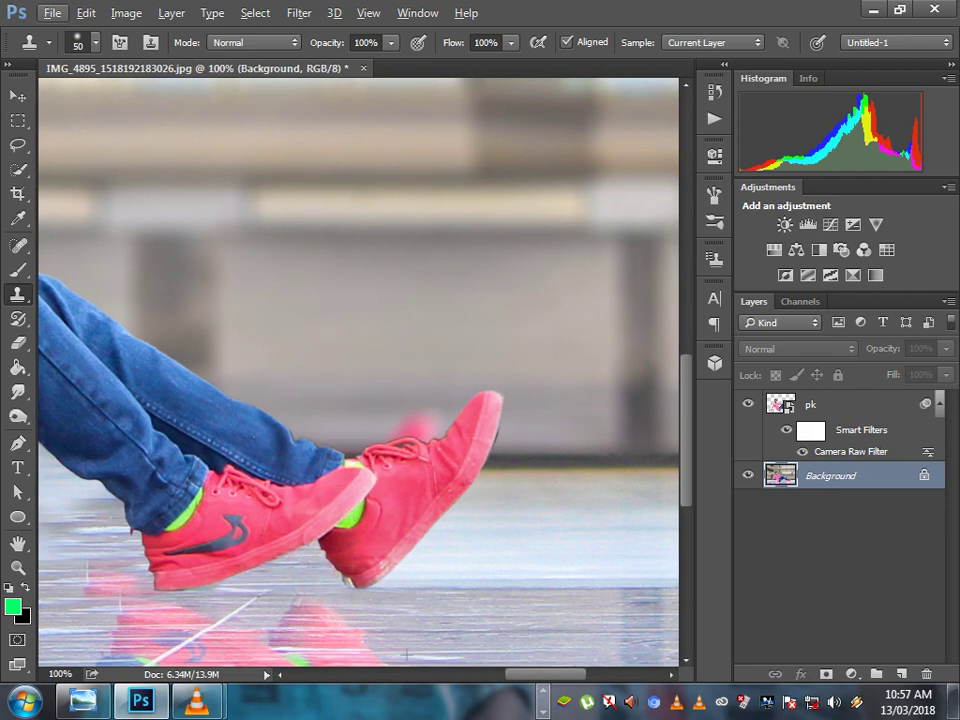
{"action": "key", "text": "alt"}
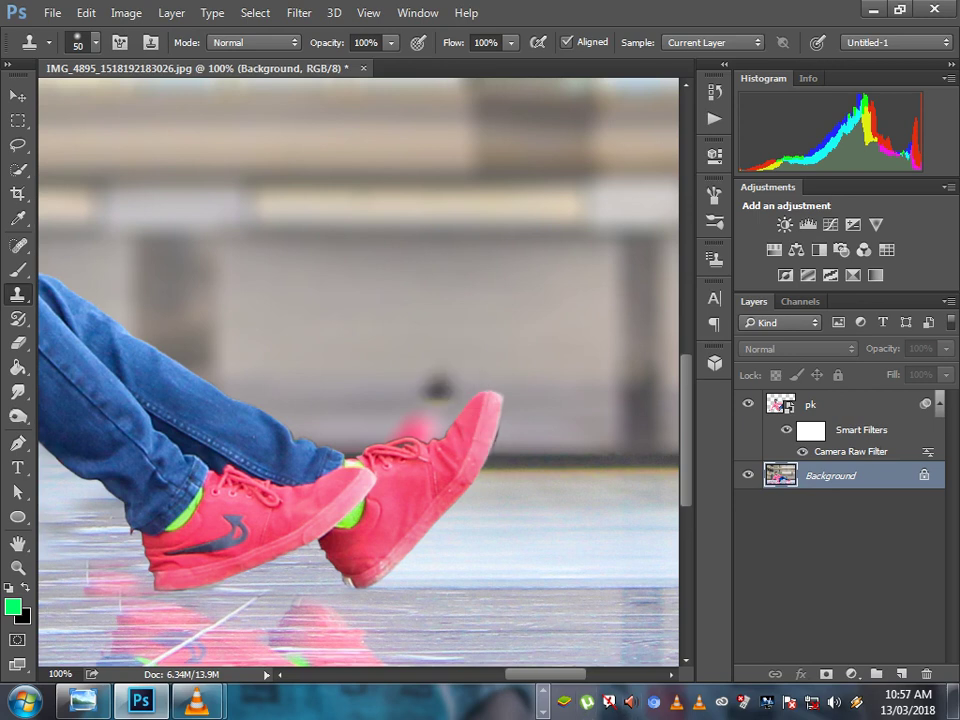
{"action": "left_click", "coordinate": [438, 387]}
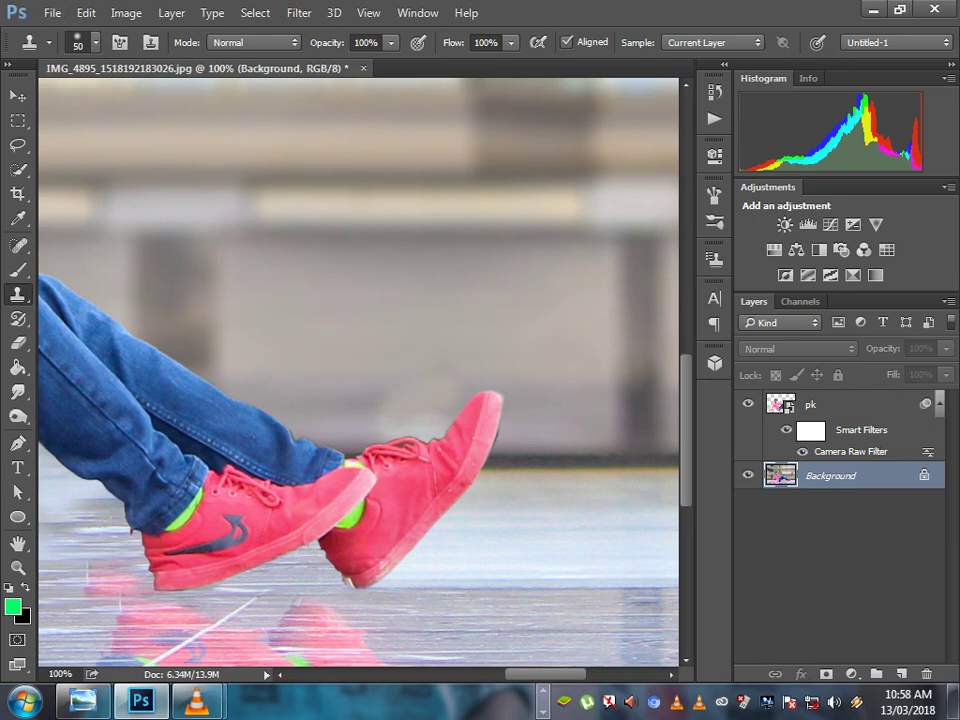
{"action": "scroll", "coordinate": [358, 370], "scroll_direction": "left", "scroll_amount": 5}
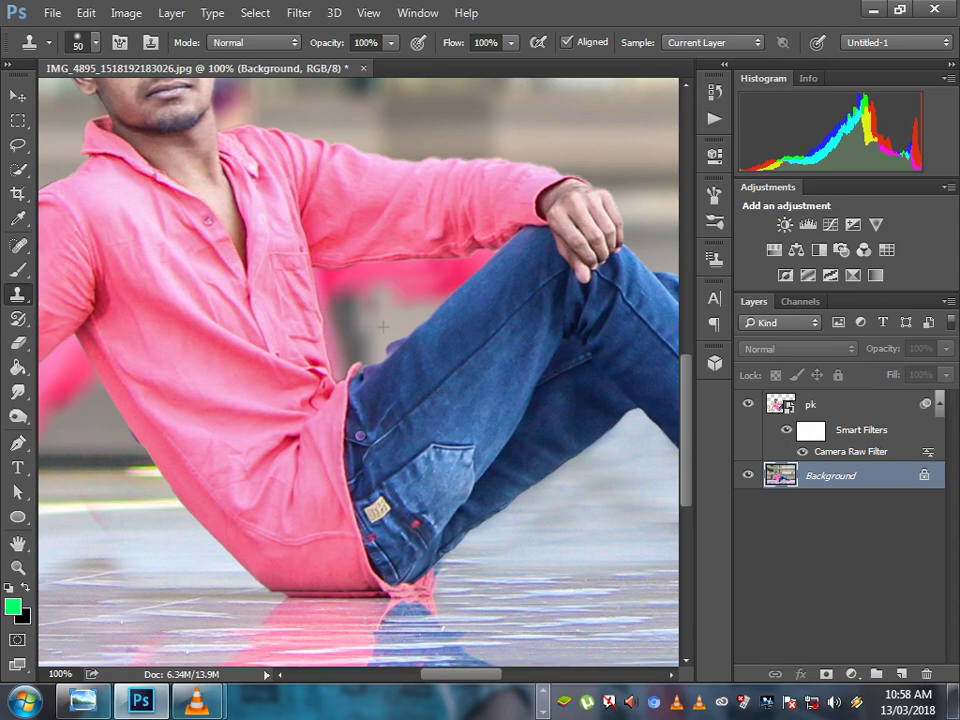
Clone background over the pink patches beside the shirt and behind the arm.
{"action": "mouse_move", "coordinate": [309, 236]}
{"action": "left_mouse_down"}
{"action": "mouse_move", "coordinate": [344, 210]}
{"action": "mouse_move", "coordinate": [350, 275]}
{"action": "left_mouse_up"}
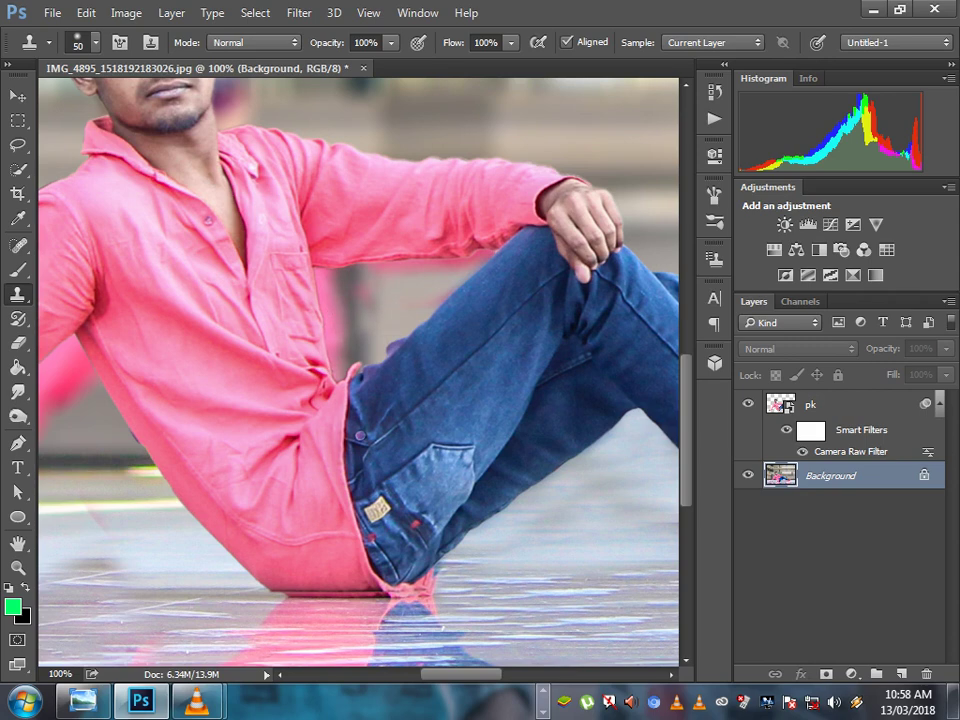
{"action": "left_click_drag", "start_coordinate": [292, 248], "coordinate": [344, 298]}
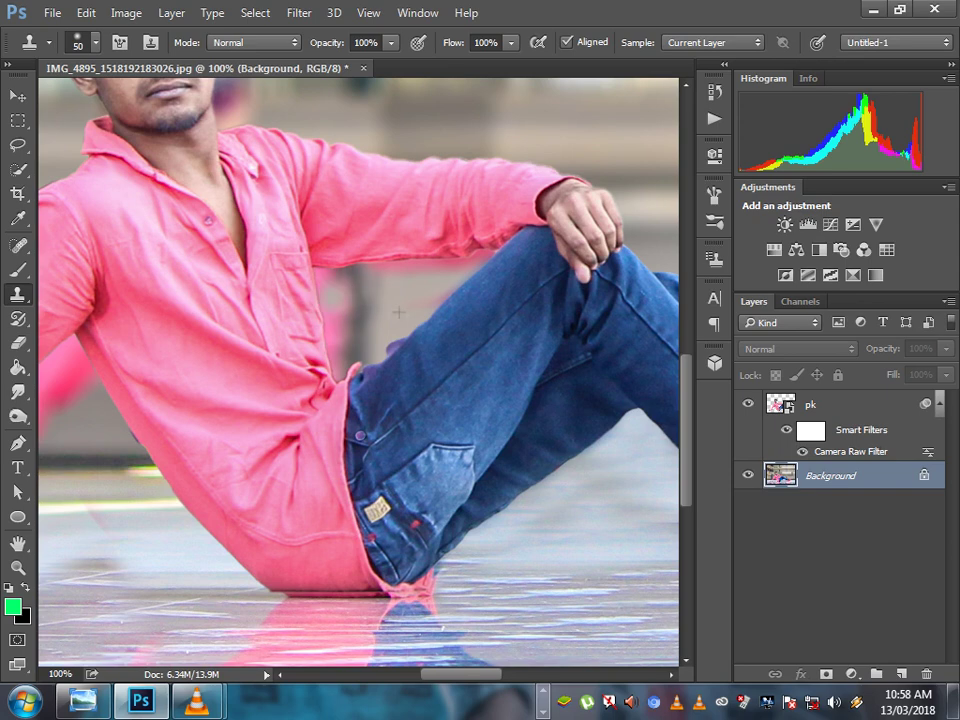
{"action": "mouse_move", "coordinate": [262, 246]}
{"action": "left_mouse_down"}
{"action": "mouse_move", "coordinate": [292, 205]}
{"action": "mouse_move", "coordinate": [276, 250]}
{"action": "left_mouse_up"}
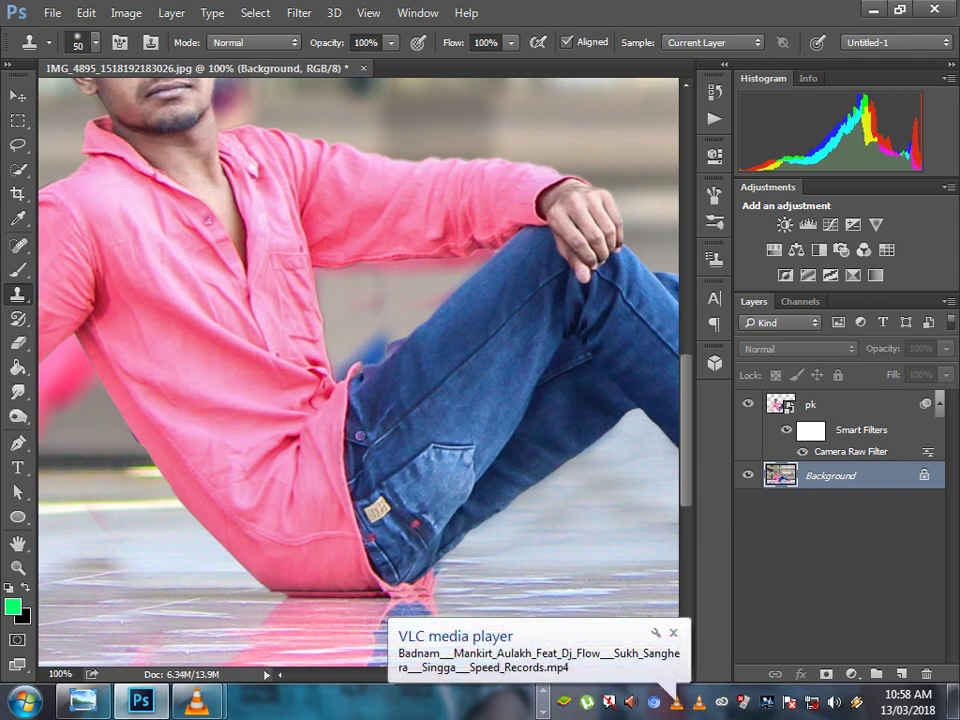
{"action": "left_click_drag", "start_coordinate": [316, 217], "coordinate": [345, 207]}
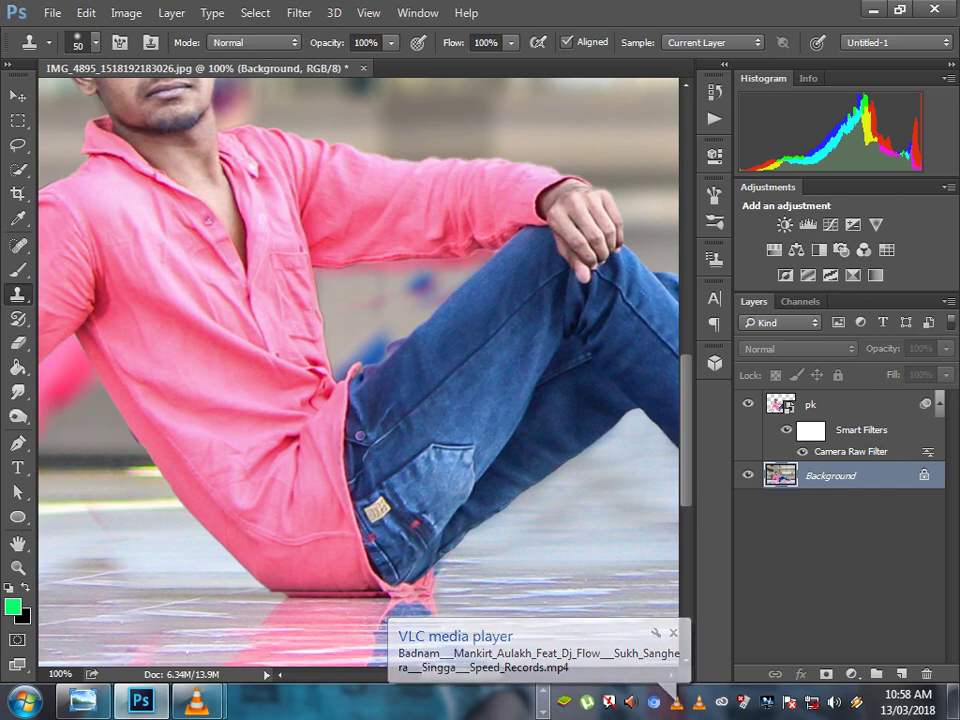
Clone over the blue blobs near the jeans and the background left of the knee.
{"action": "left_click_drag", "start_coordinate": [370, 285], "coordinate": [335, 350]}
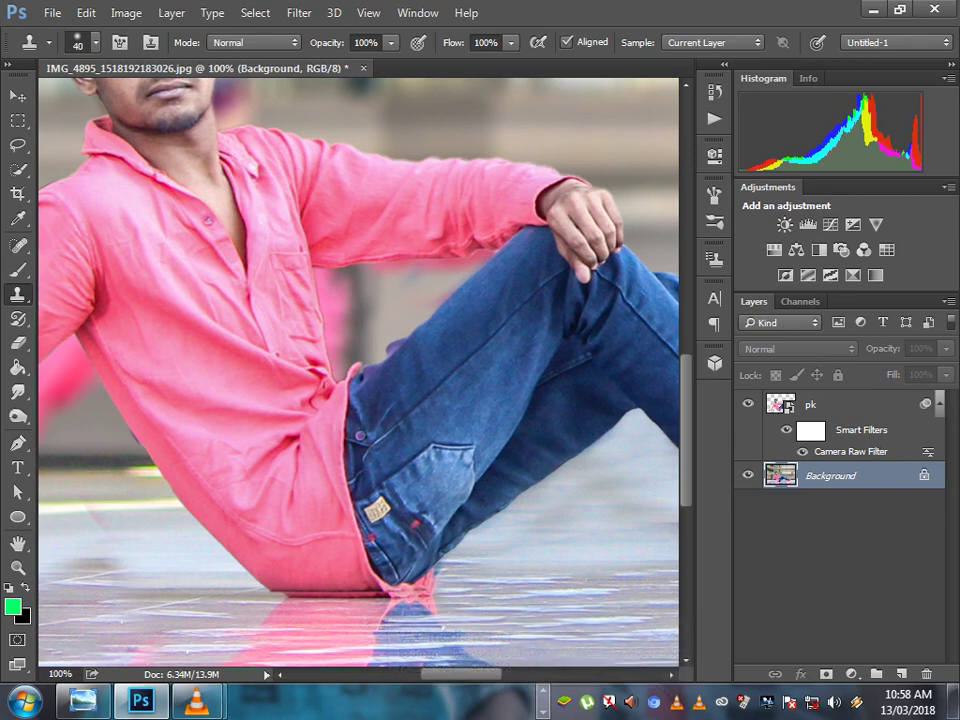
{"action": "key", "text": "ctrl+z"}
{"action": "left_click_drag", "start_coordinate": [413, 266], "coordinate": [445, 266]}
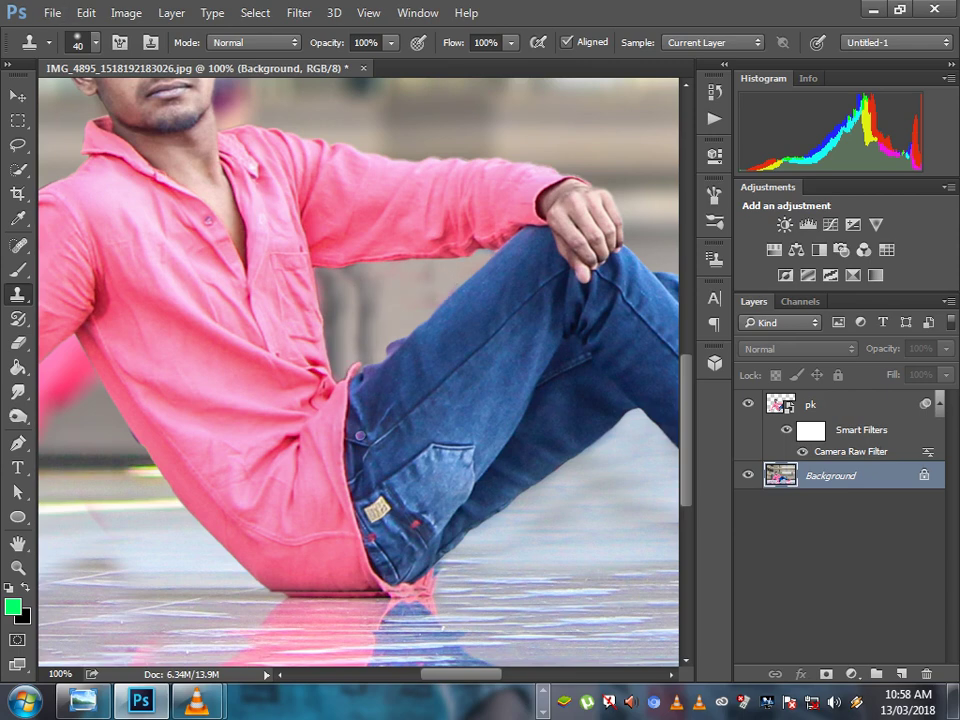
{"action": "scroll", "coordinate": [364, 468], "scroll_direction": "up", "scroll_amount": 2}
{"action": "scroll", "coordinate": [382, 236], "scroll_direction": "up", "scroll_amount": 3}
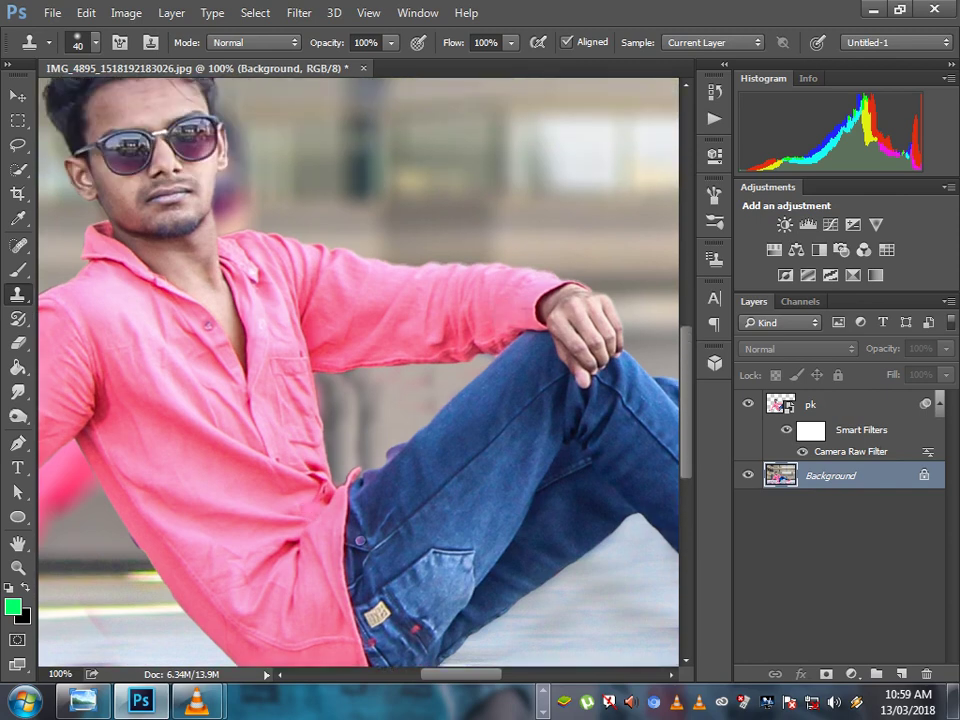
{"action": "scroll", "coordinate": [146, 240], "scroll_direction": "up", "scroll_amount": 3}
{"action": "scroll", "coordinate": [160, 235], "scroll_direction": "up", "scroll_amount": 1}
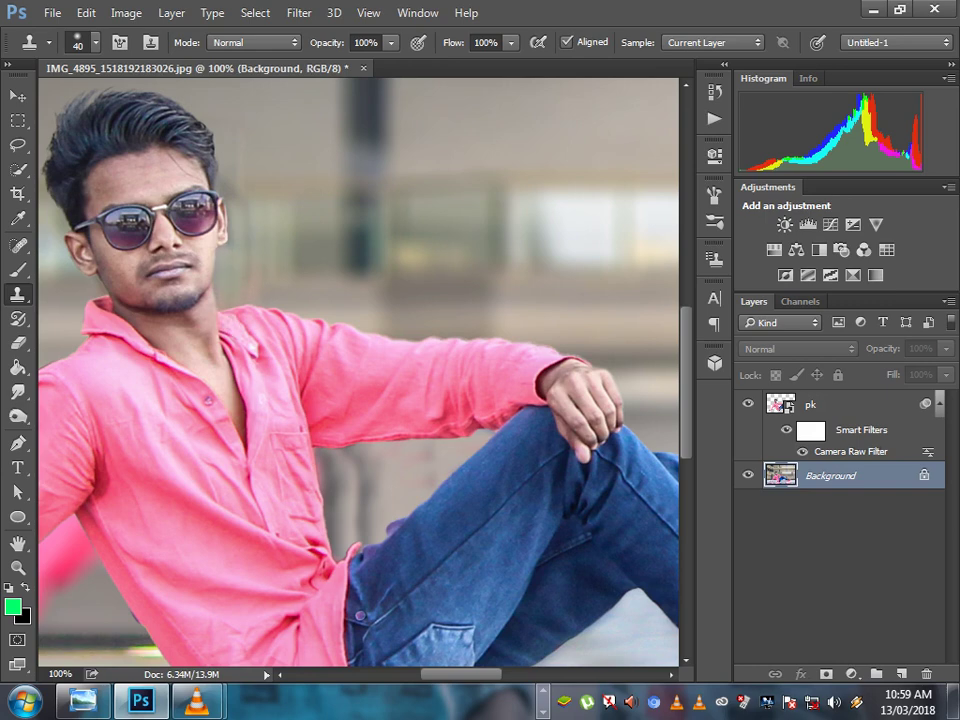
Fit the photo on screen, then zoom in to 200% on the shirt and arm.
{"action": "key", "text": "z"}
{"action": "right_click", "coordinate": [240, 357]}
{"action": "left_click", "coordinate": [258, 363]}
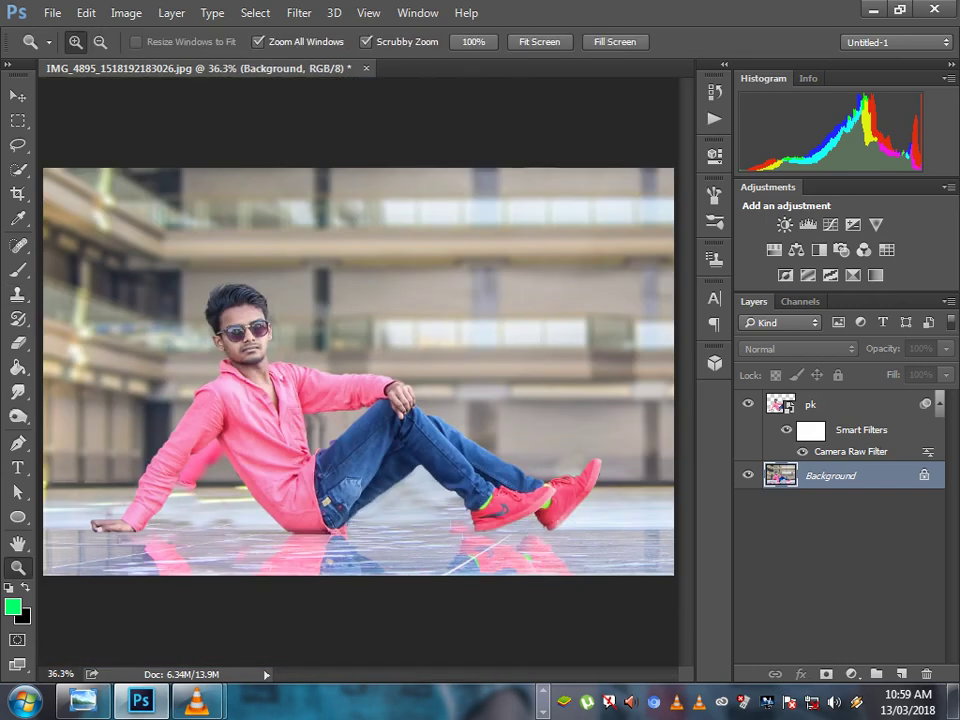
{"action": "left_click", "coordinate": [180, 490]}
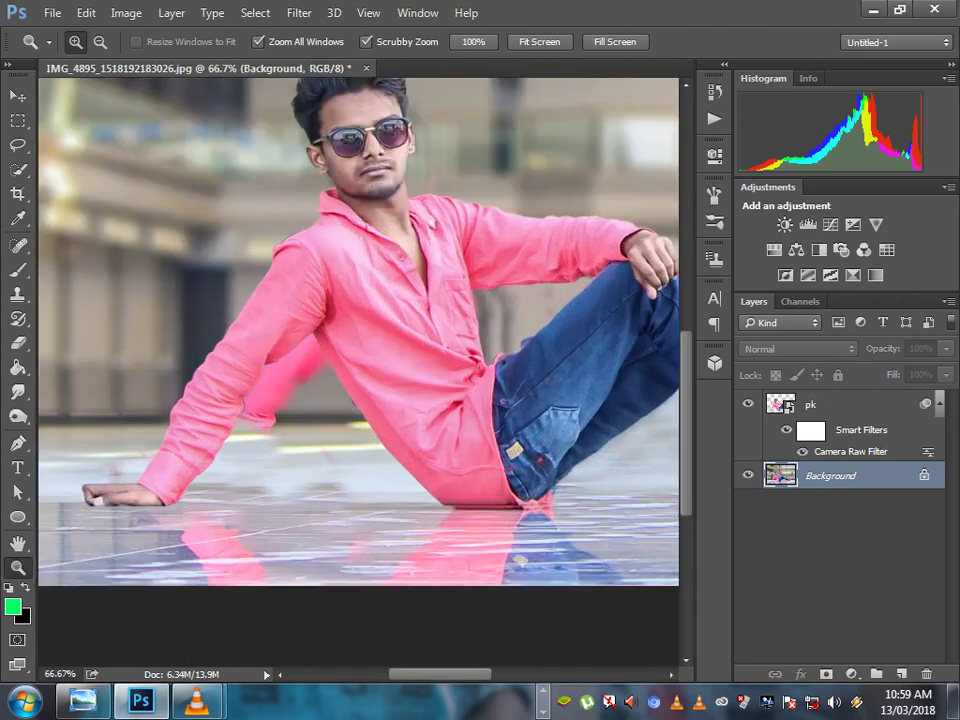
{"action": "left_click", "coordinate": [180, 490]}
{"action": "scroll", "coordinate": [358, 372], "scroll_direction": "up", "scroll_amount": 2}
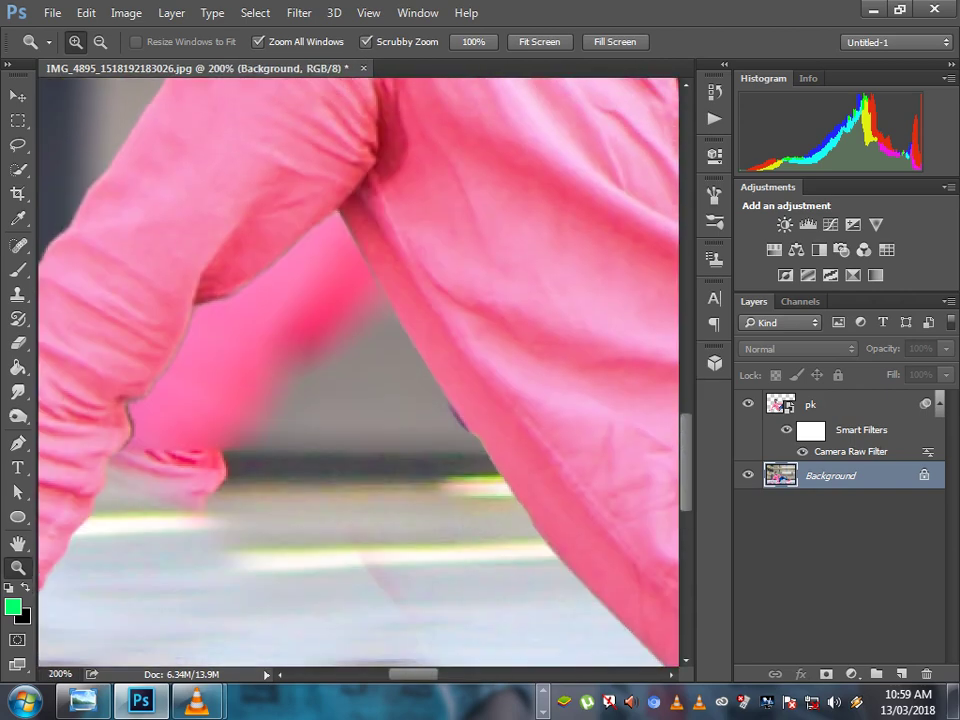
Clone grey background over the pink ghost arm and hand.
{"action": "left_click", "coordinate": [18, 294]}
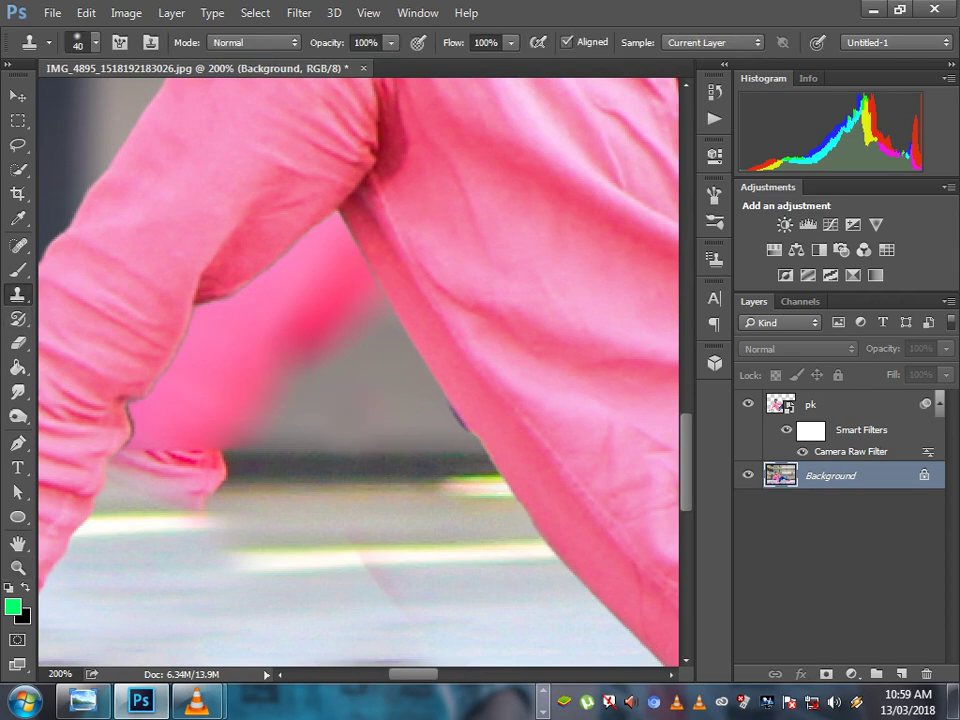
{"action": "left_click_drag", "start_coordinate": [255, 310], "coordinate": [180, 390]}
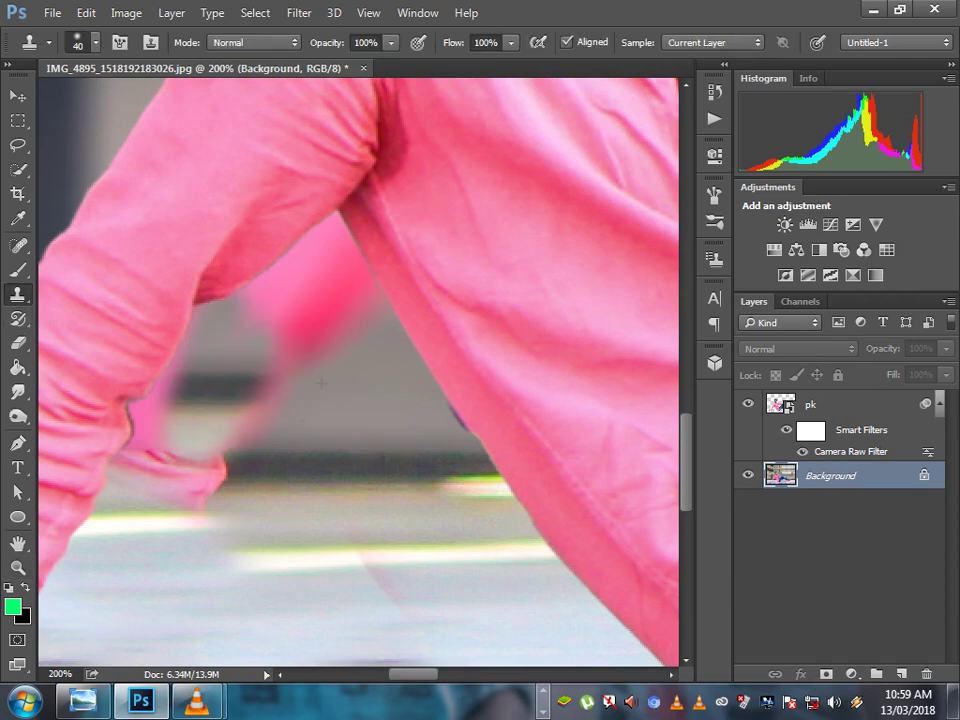
{"action": "left_click_drag", "start_coordinate": [130, 290], "coordinate": [200, 310]}
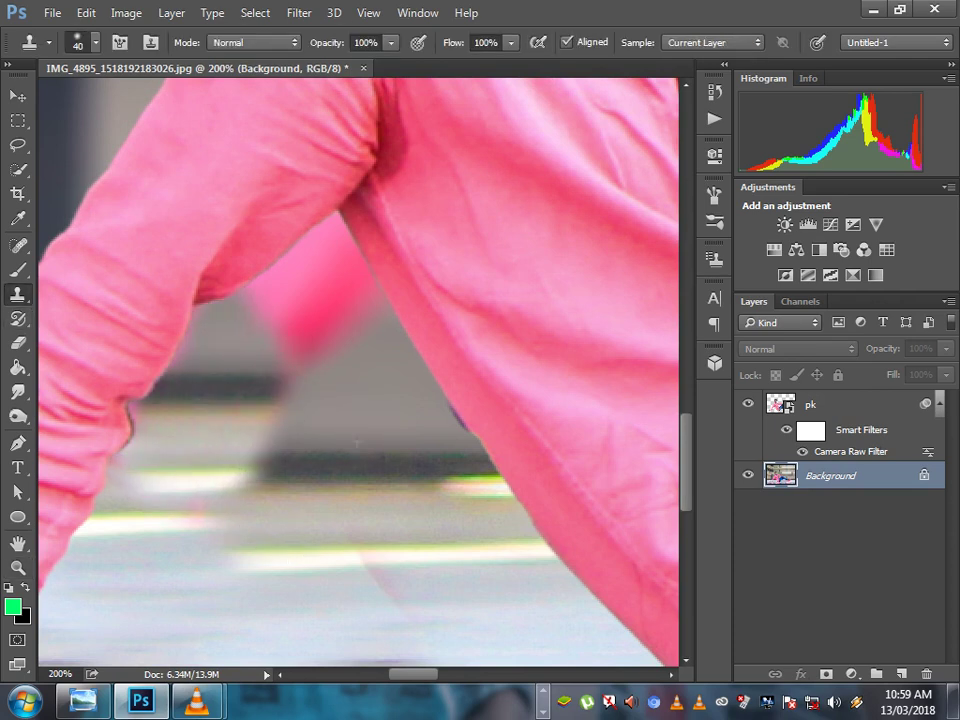
{"action": "mouse_move", "coordinate": [215, 215]}
{"action": "left_mouse_down"}
{"action": "mouse_move", "coordinate": [236, 190]}
{"action": "mouse_move", "coordinate": [195, 213]}
{"action": "mouse_move", "coordinate": [258, 175]}
{"action": "mouse_move", "coordinate": [250, 290]}
{"action": "left_mouse_up"}
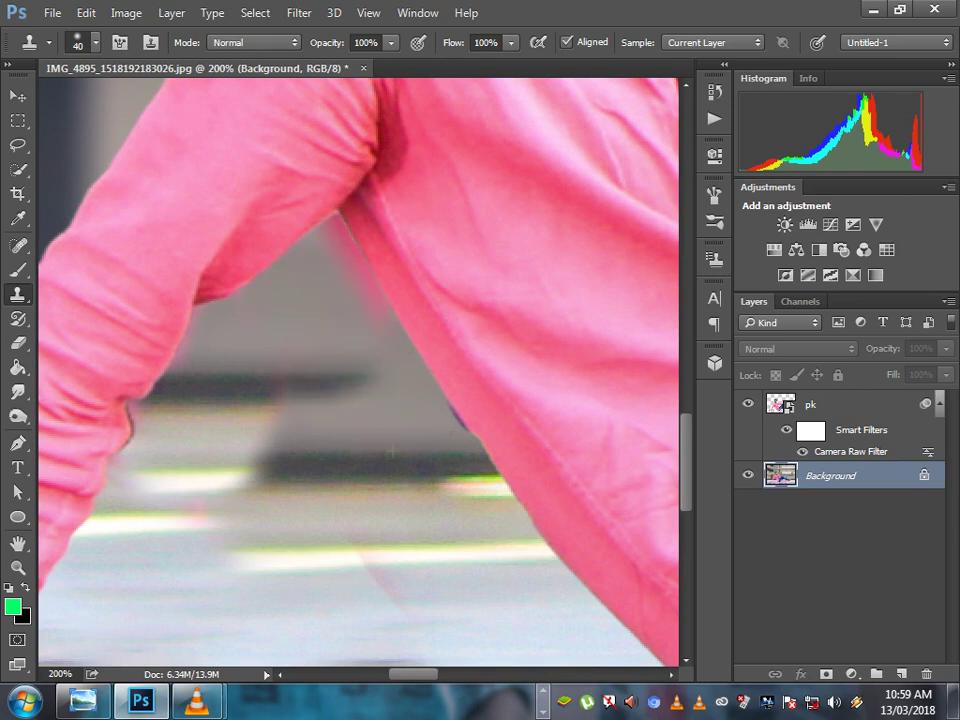
Lighten the dark background strip and the pink haze along the arm edge.
{"action": "left_click_drag", "start_coordinate": [290, 450], "coordinate": [340, 445]}
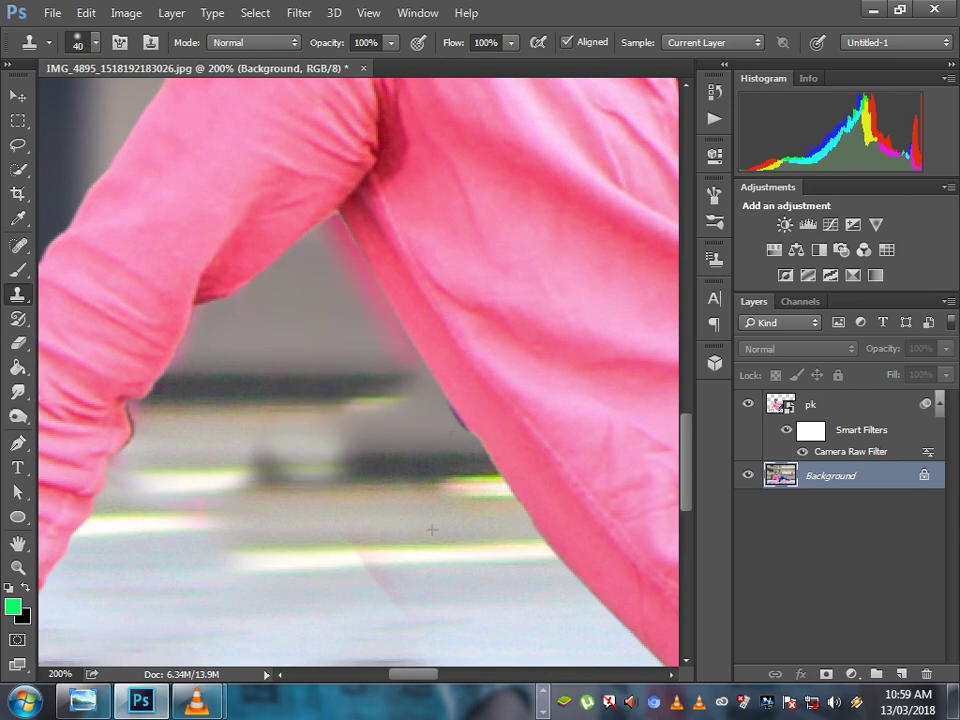
{"action": "mouse_move", "coordinate": [432, 529]}
{"action": "left_mouse_down"}
{"action": "mouse_move", "coordinate": [388, 529]}
{"action": "mouse_move", "coordinate": [322, 492]}
{"action": "left_mouse_up"}
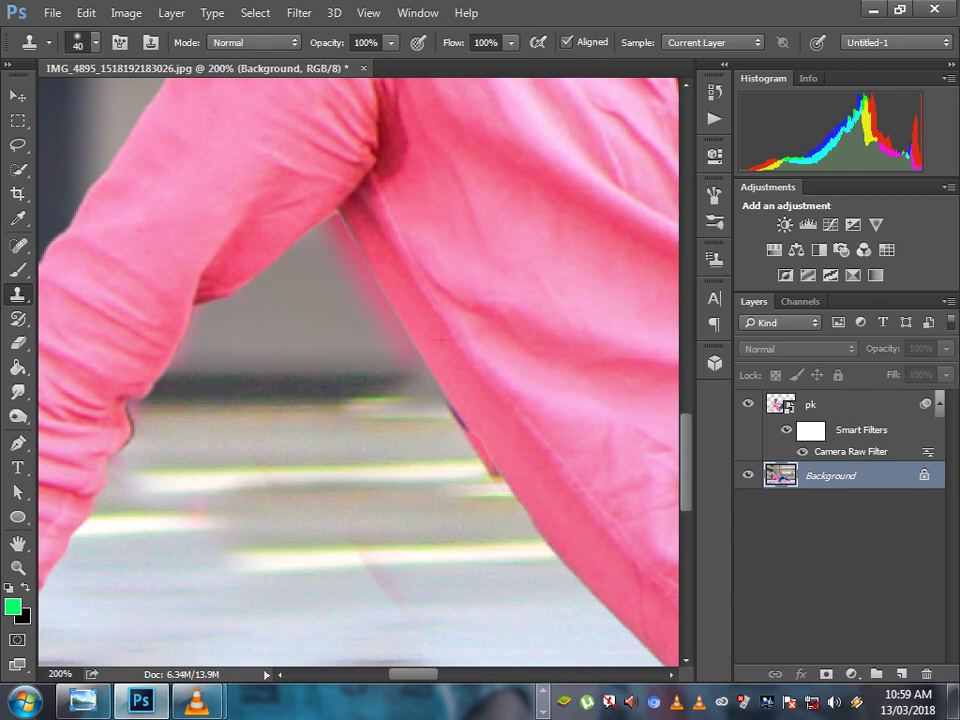
{"action": "left_click_drag", "start_coordinate": [310, 292], "coordinate": [335, 340]}
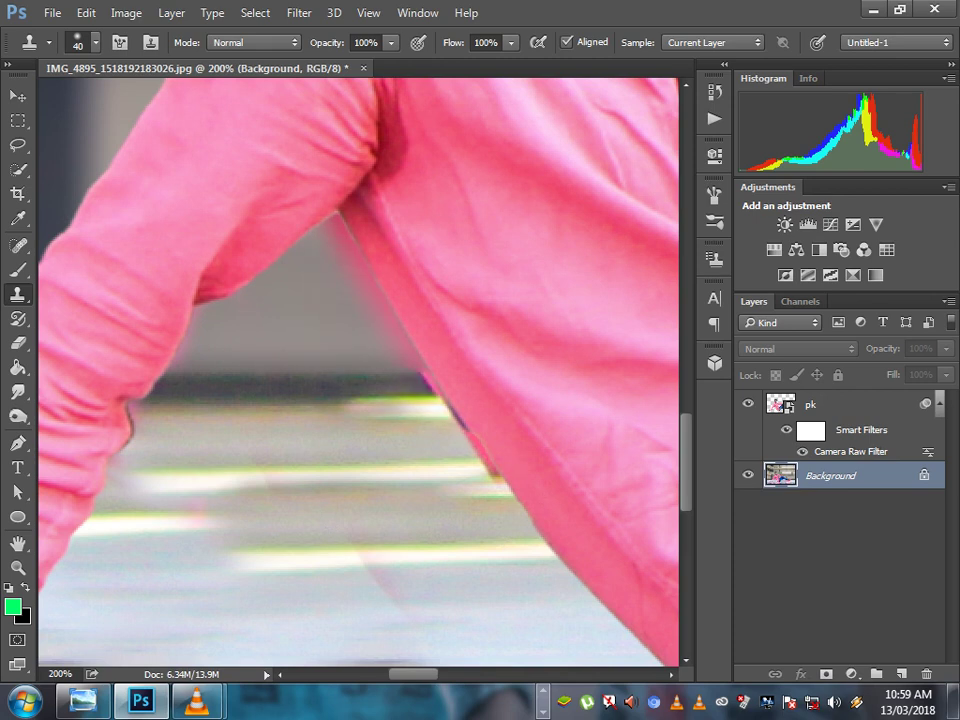
{"action": "left_click_drag", "start_coordinate": [350, 230], "coordinate": [375, 340]}
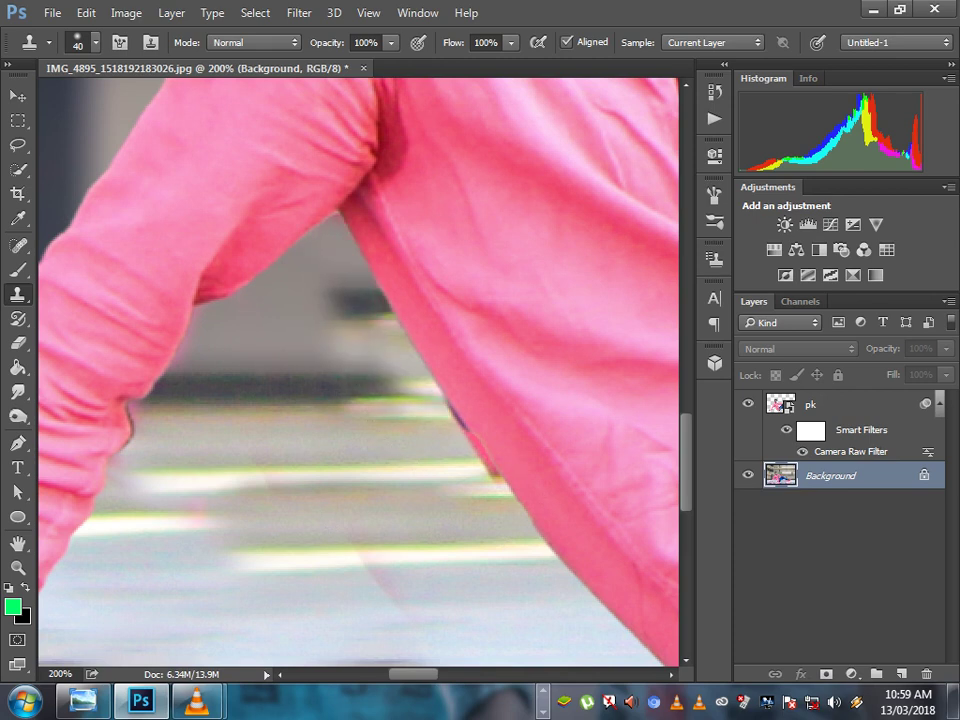
Set a new clone source and fill the area left of the arm, undoing a stray dab.
{"action": "left_click", "coordinate": [255, 228], "text": "alt"}
{"action": "left_click_drag", "start_coordinate": [290, 245], "coordinate": [270, 262]}
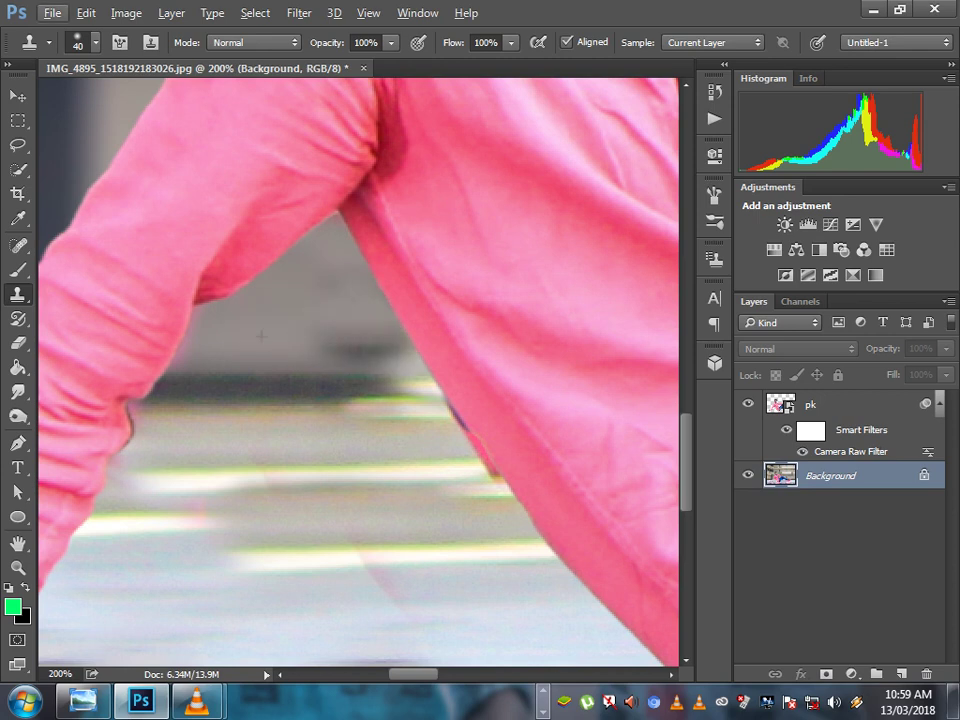
{"action": "left_click", "coordinate": [160, 427]}
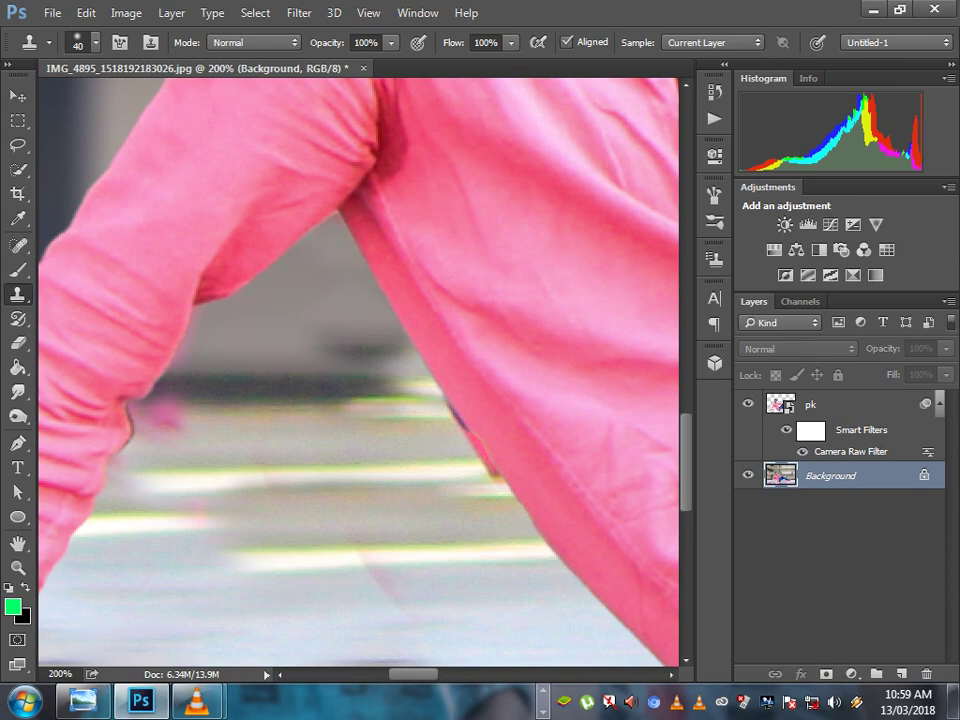
{"action": "key", "text": "ctrl+z"}
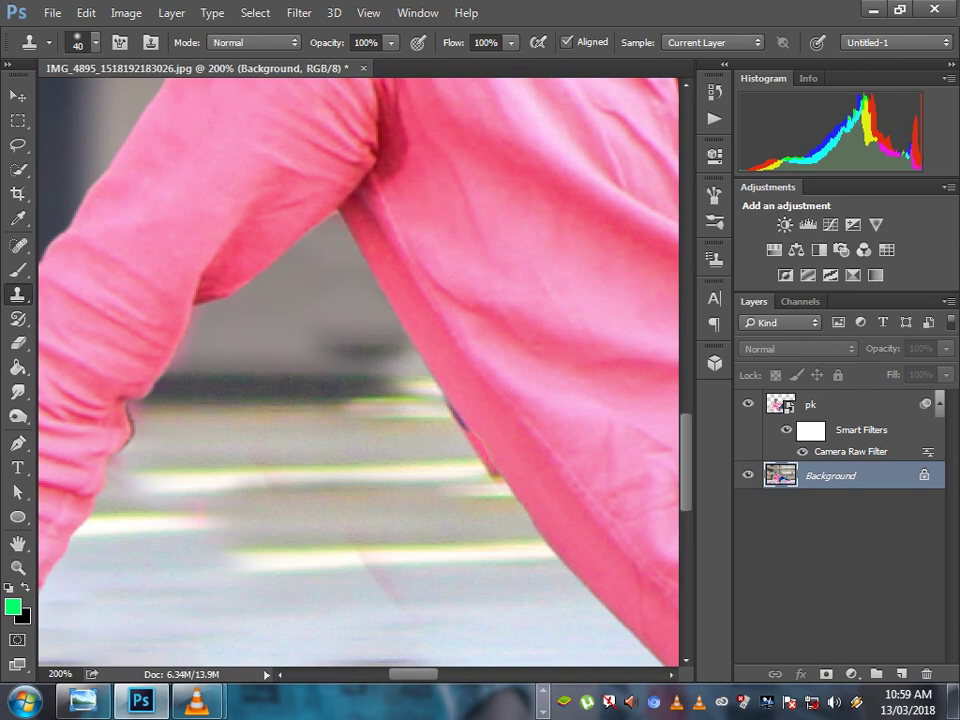
Fit the whole photo back on screen.
{"action": "right_click", "coordinate": [141, 497]}
{"action": "left_click", "coordinate": [188, 506]}
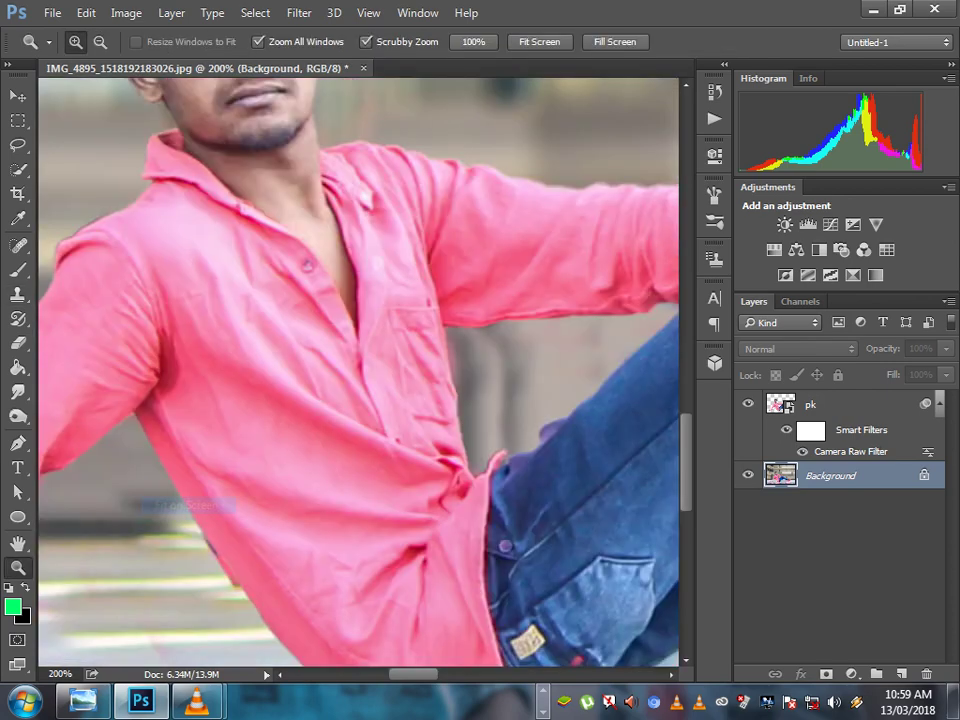
{"action": "right_click", "coordinate": [529, 455]}
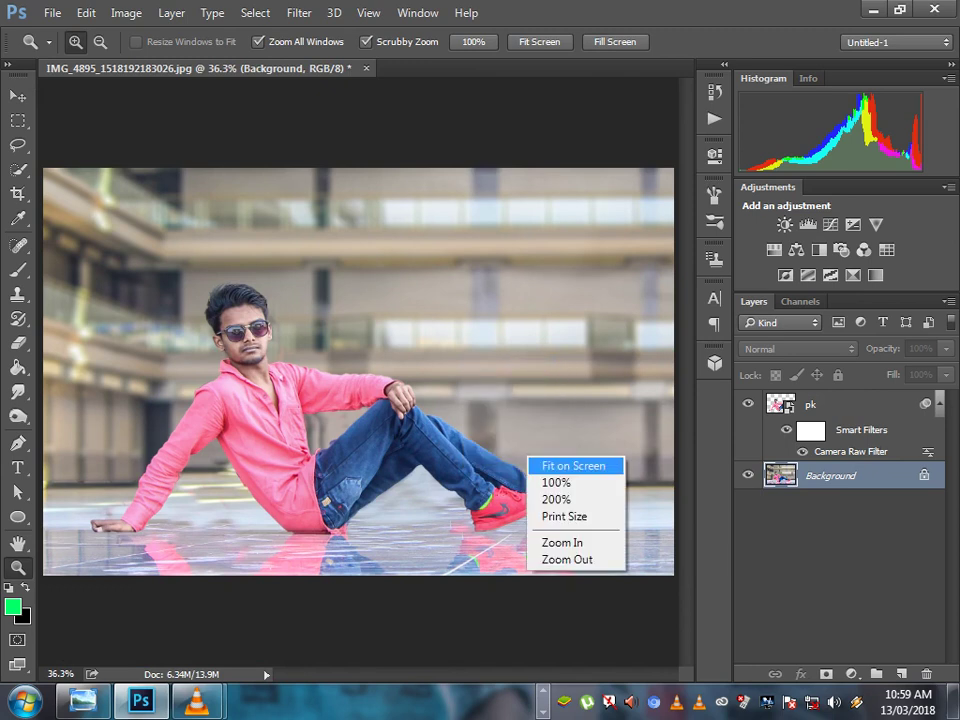
{"action": "left_click", "coordinate": [570, 465]}
{"action": "right_click", "coordinate": [455, 406]}
Fit the photo on screen and launch Nik Collection's Color Efex Pro 4 on it.
{"action": "left_click", "coordinate": [505, 418]}
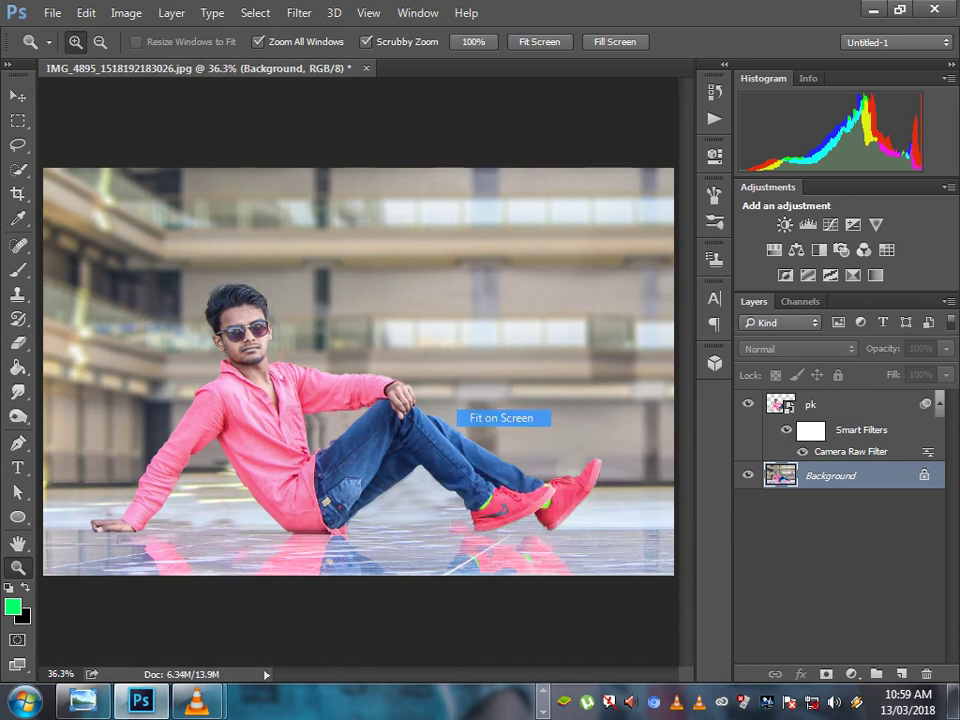
{"action": "left_click", "coordinate": [299, 13]}
{"action": "mouse_move", "coordinate": [330, 478]}
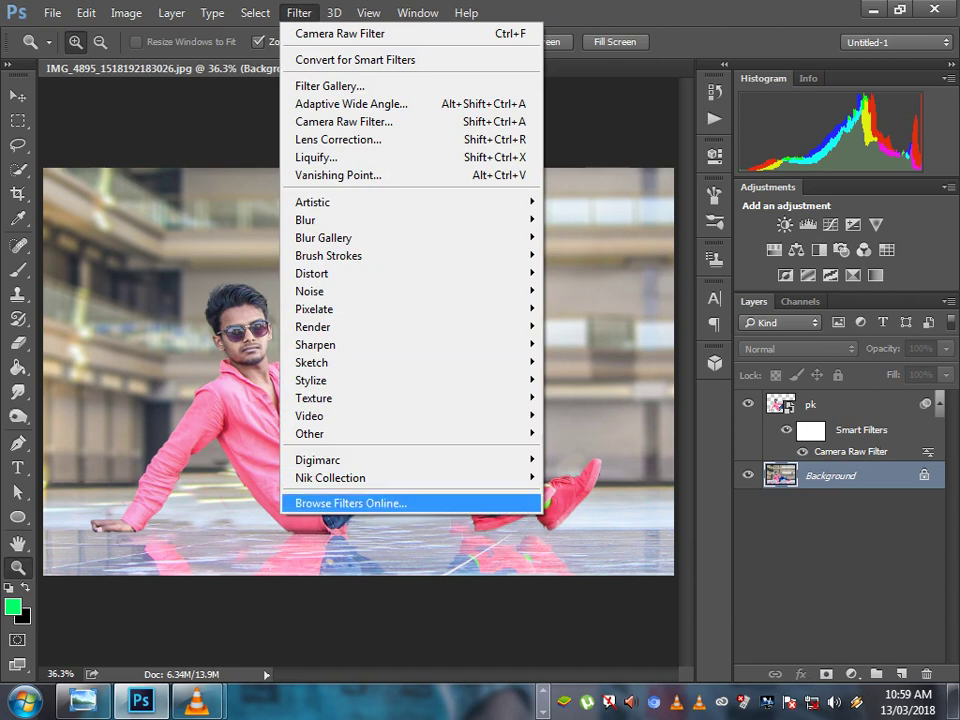
{"action": "left_click", "coordinate": [594, 494]}
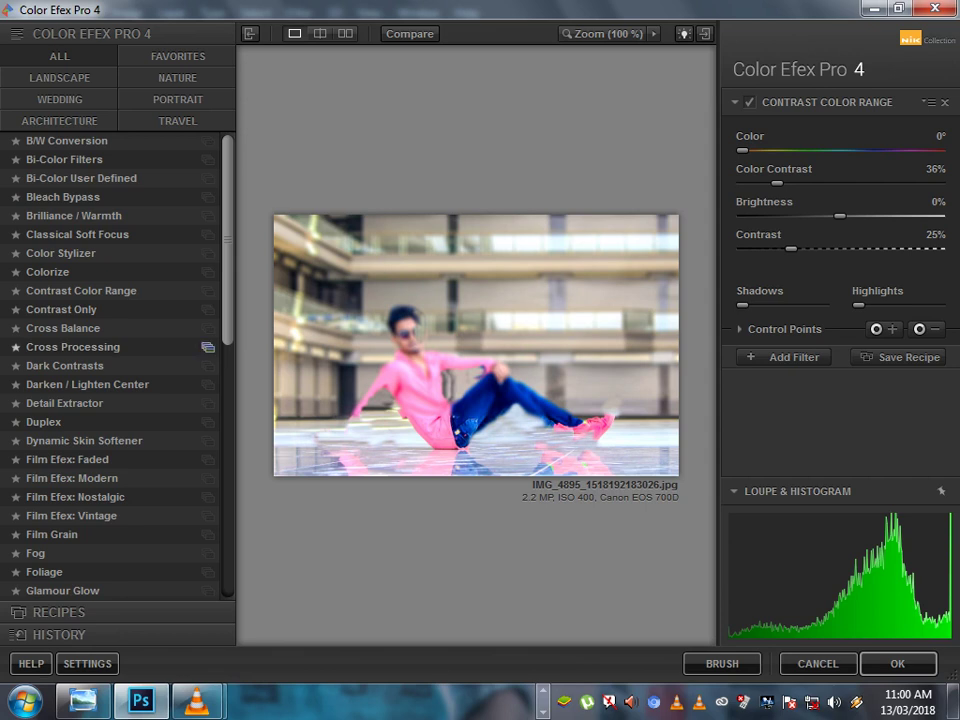
Apply Dark Contrasts with saturation raised to 50% and add a second filter.
{"action": "left_click", "coordinate": [65, 365]}
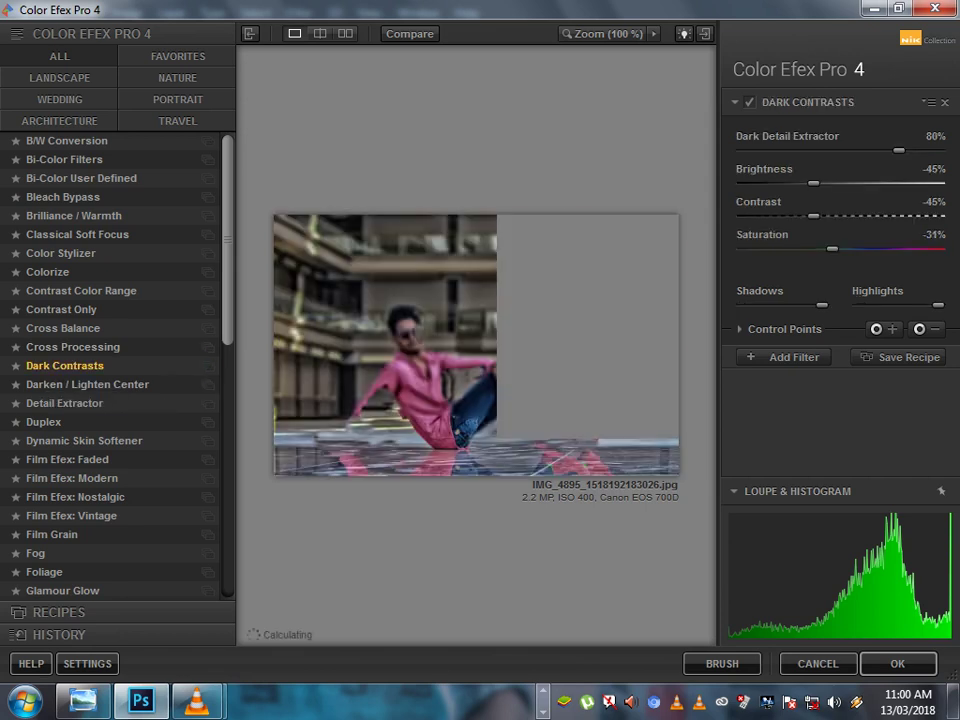
{"action": "left_click_drag", "start_coordinate": [876, 248], "coordinate": [933, 248]}
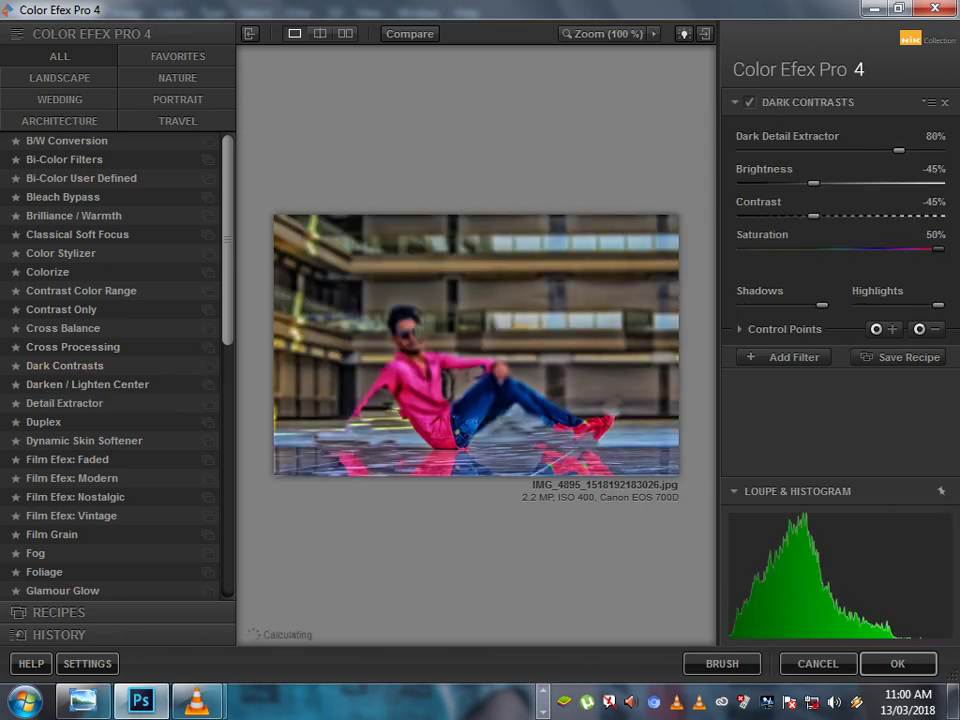
{"action": "left_click", "coordinate": [785, 357]}
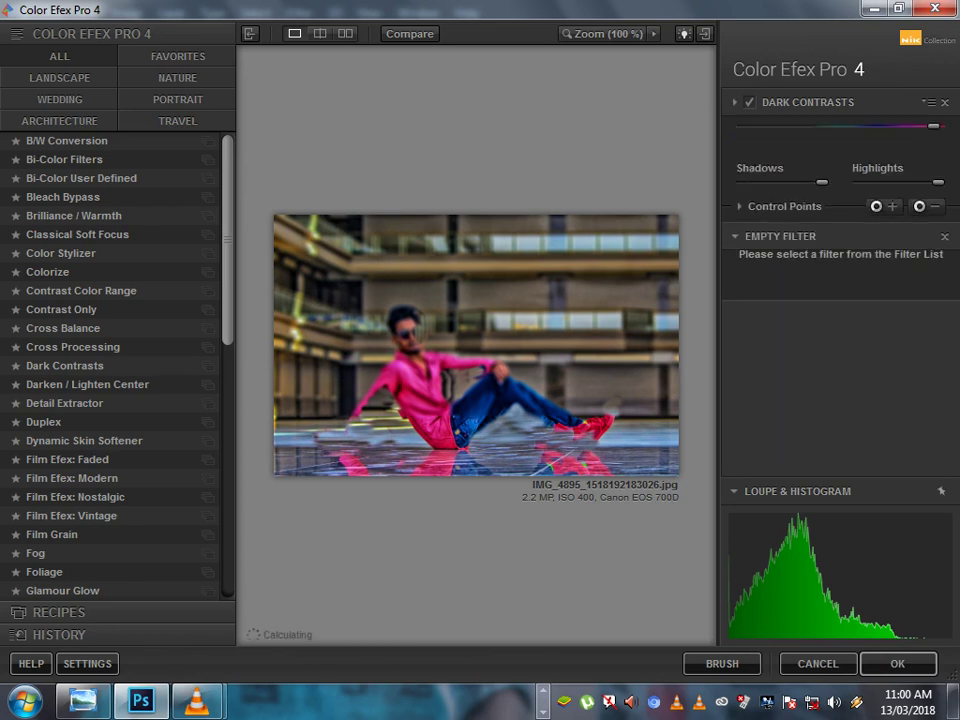
{"action": "scroll", "coordinate": [60, 500], "scroll_direction": "down", "scroll_amount": 2}
{"action": "scroll", "coordinate": [60, 500], "scroll_direction": "down", "scroll_amount": 2}
{"action": "scroll", "coordinate": [60, 508], "scroll_direction": "down", "scroll_amount": 1}
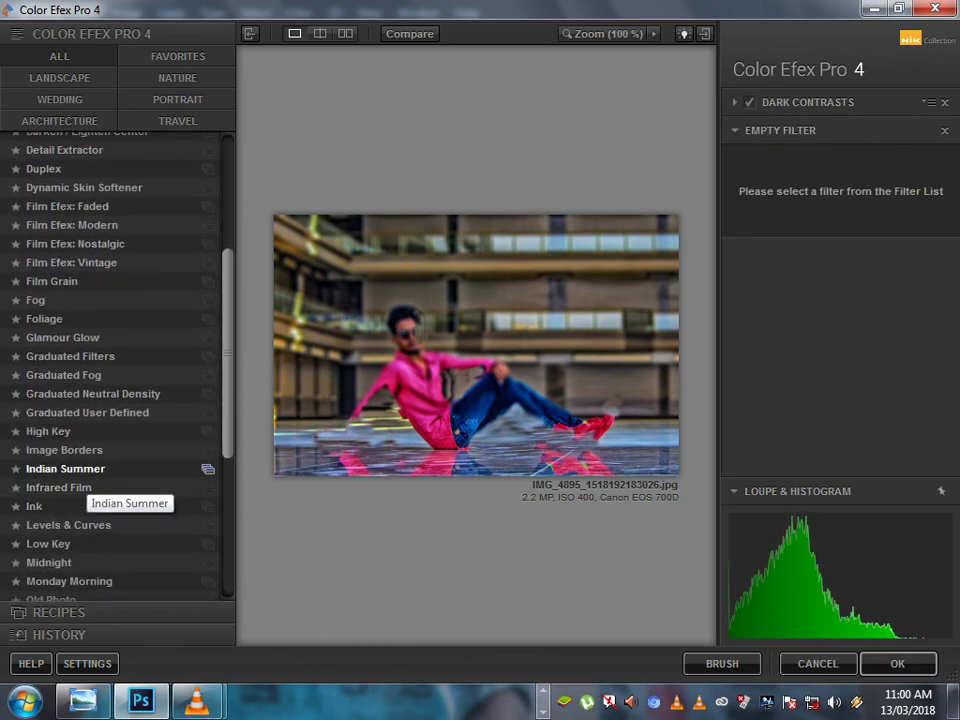
Make the second filter Indian Summer, method 2, Enhance Foliage 78%, and apply.
{"action": "left_click", "coordinate": [80, 469]}
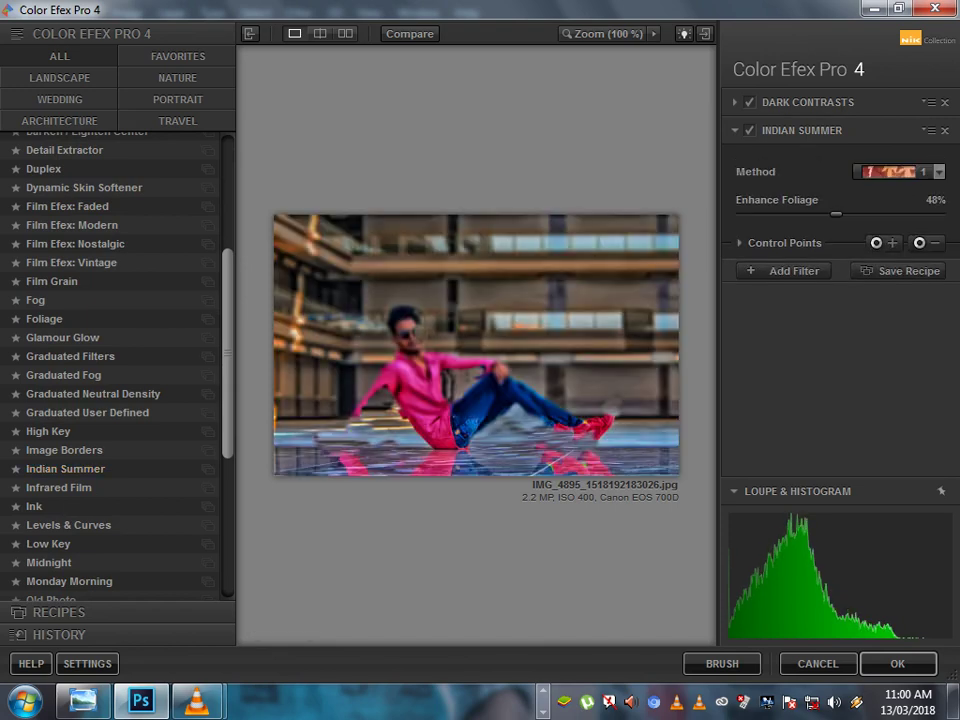
{"action": "left_click_drag", "start_coordinate": [836, 213], "coordinate": [826, 213]}
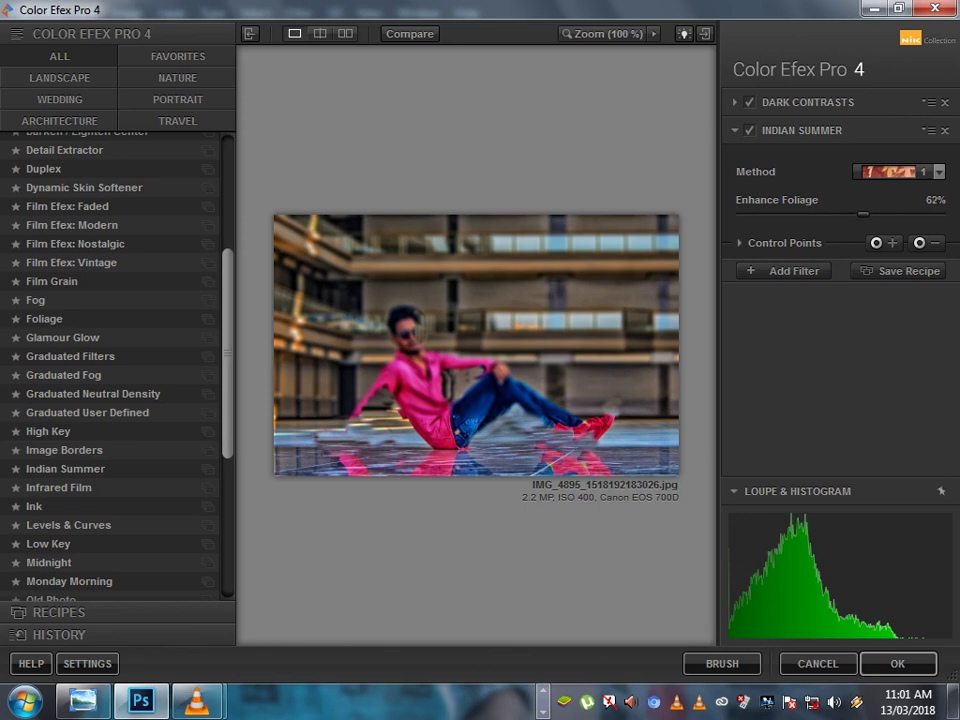
{"action": "left_click_drag", "start_coordinate": [823, 213], "coordinate": [940, 213]}
{"action": "left_click", "coordinate": [938, 172]}
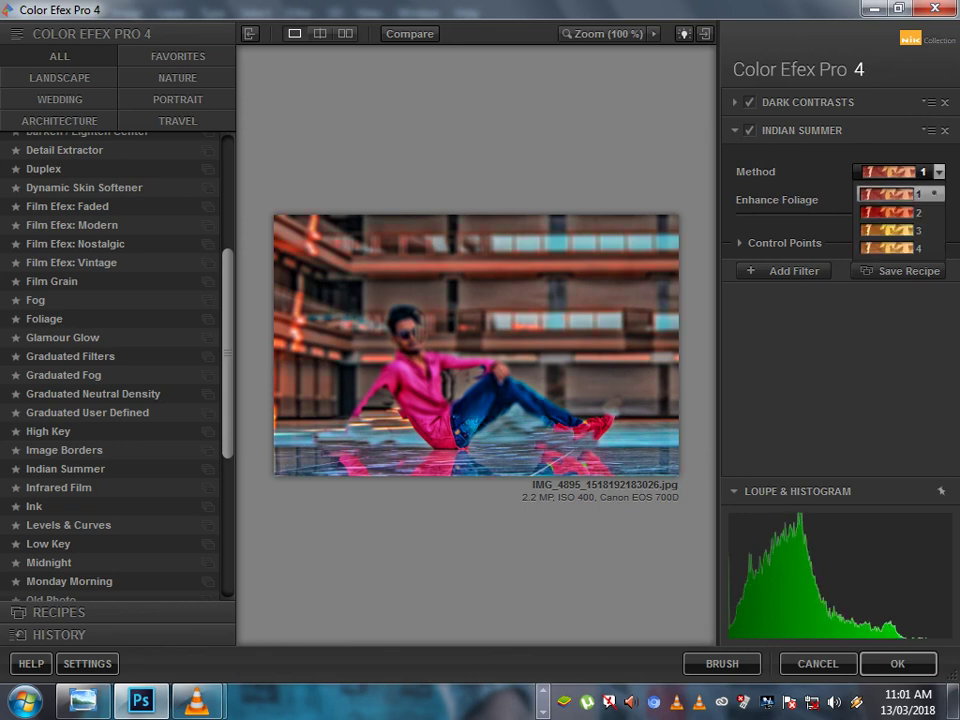
{"action": "left_click", "coordinate": [888, 212]}
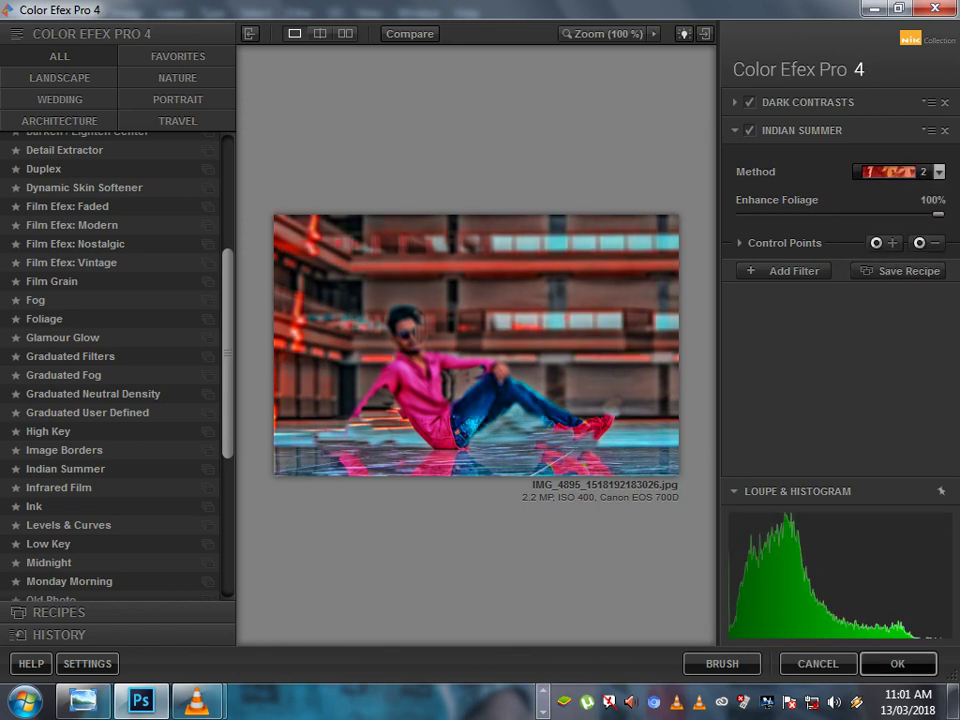
{"action": "left_click_drag", "start_coordinate": [938, 213], "coordinate": [895, 213]}
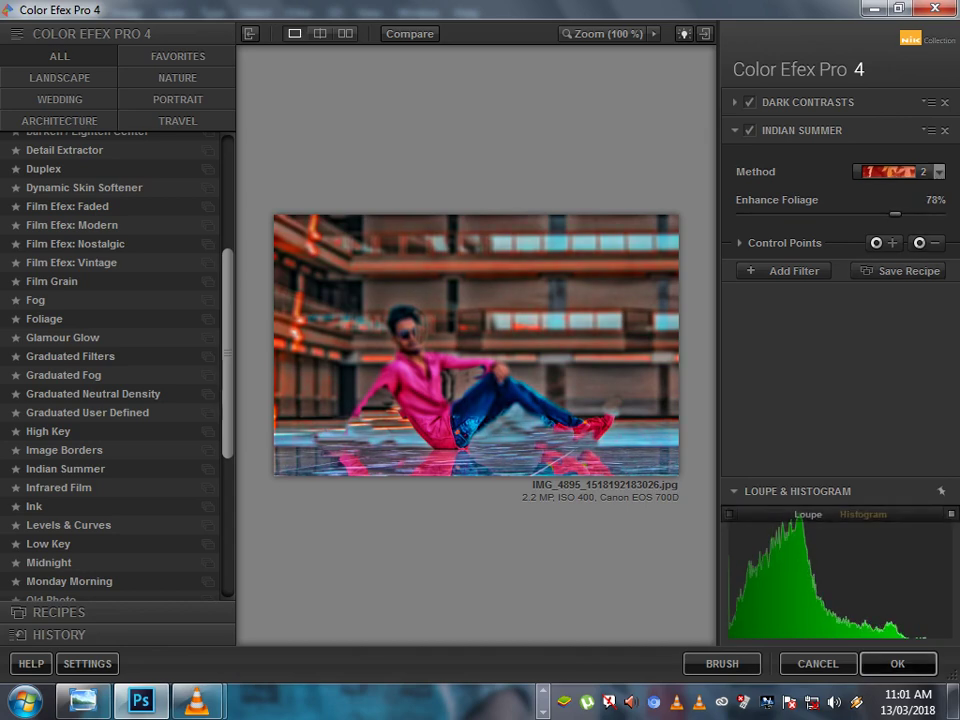
{"action": "key", "text": "Return"}
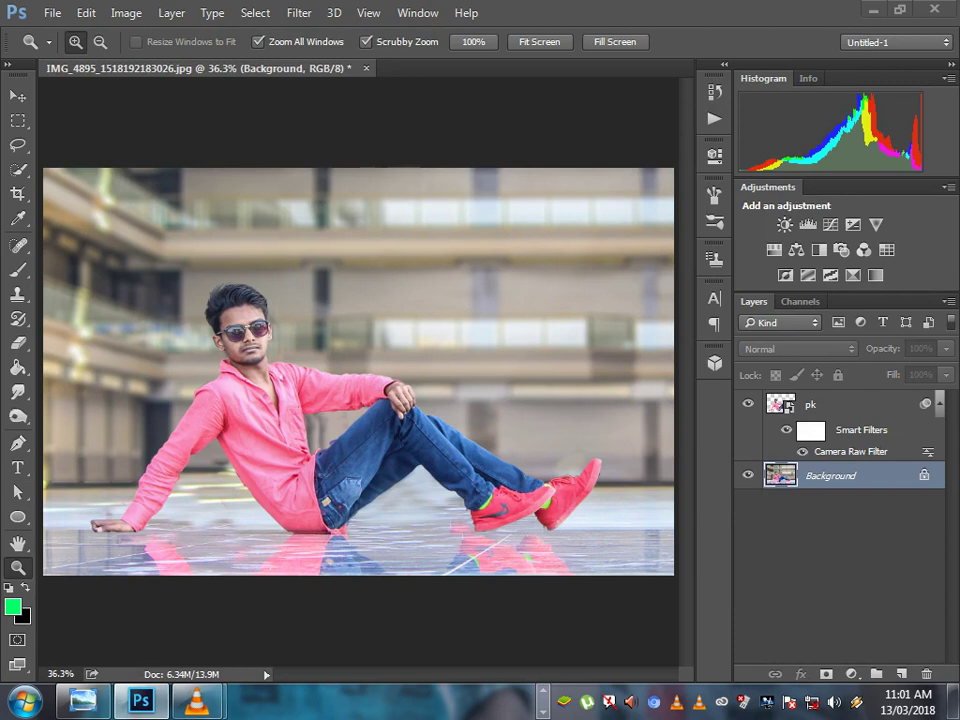
Duplicate the Background layer, then select the pk layer and open the Filter menu.
{"action": "key", "text": "ctrl+j"}
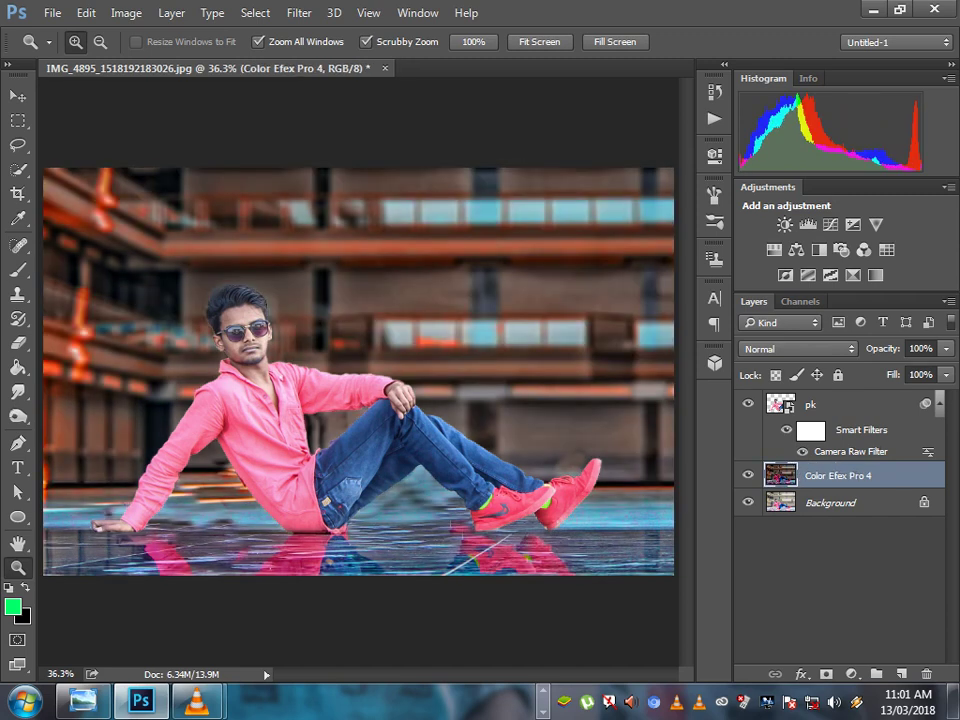
{"action": "right_click", "coordinate": [332, 321]}
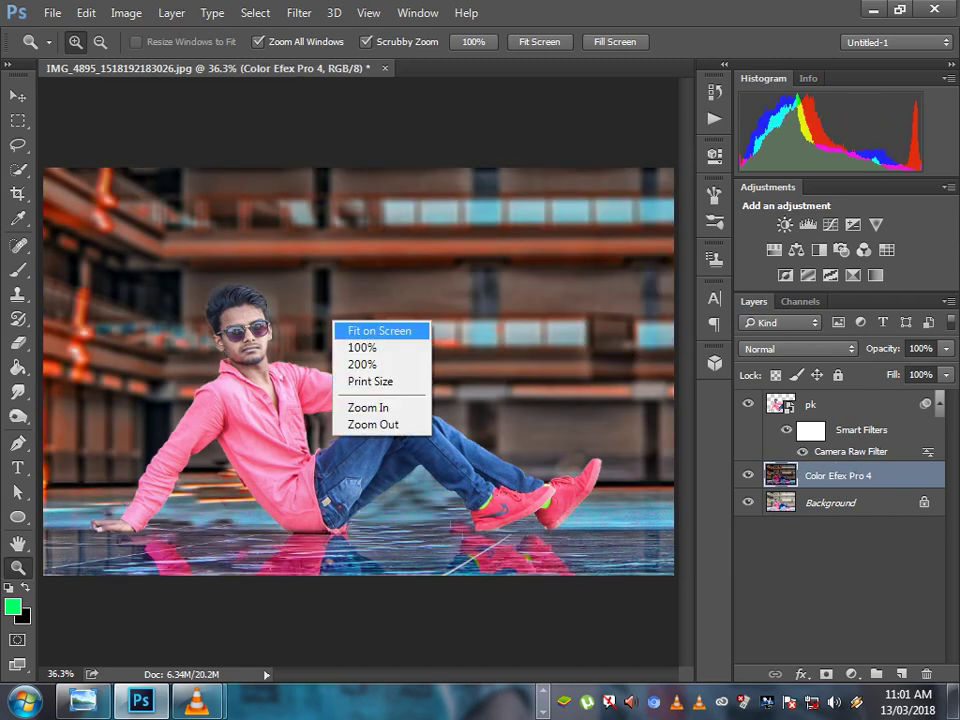
{"action": "key", "text": "Escape"}
{"action": "right_click", "coordinate": [358, 339]}
{"action": "key", "text": "Escape"}
{"action": "right_click", "coordinate": [384, 345]}
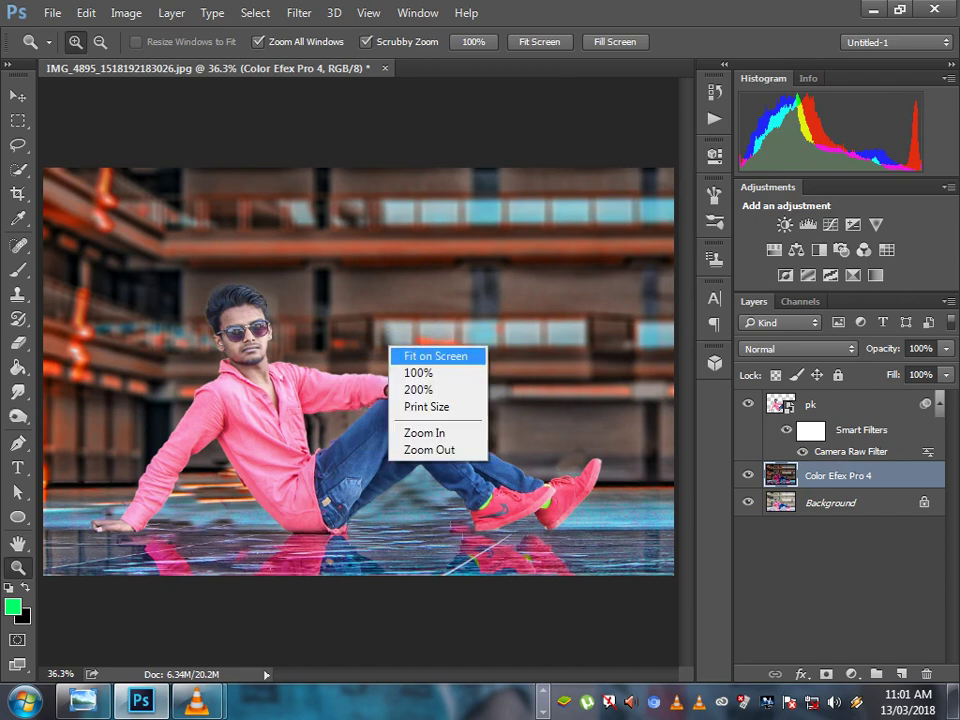
{"action": "key", "text": "Escape"}
{"action": "right_click", "coordinate": [388, 356]}
{"action": "key", "text": "Escape"}
{"action": "left_click", "coordinate": [840, 404]}
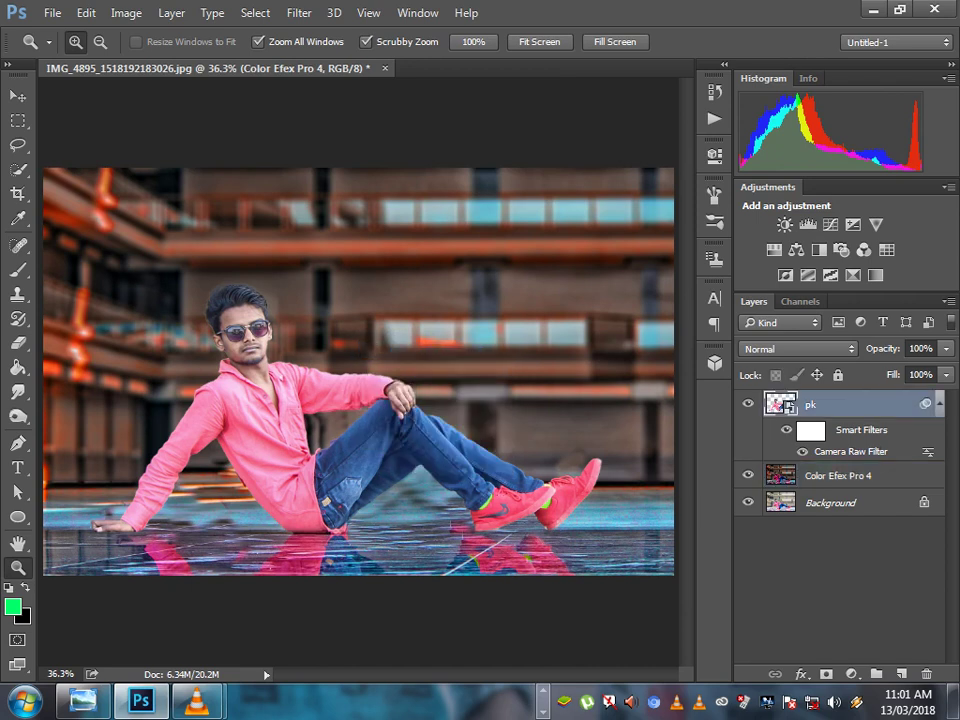
{"action": "left_click", "coordinate": [299, 13]}
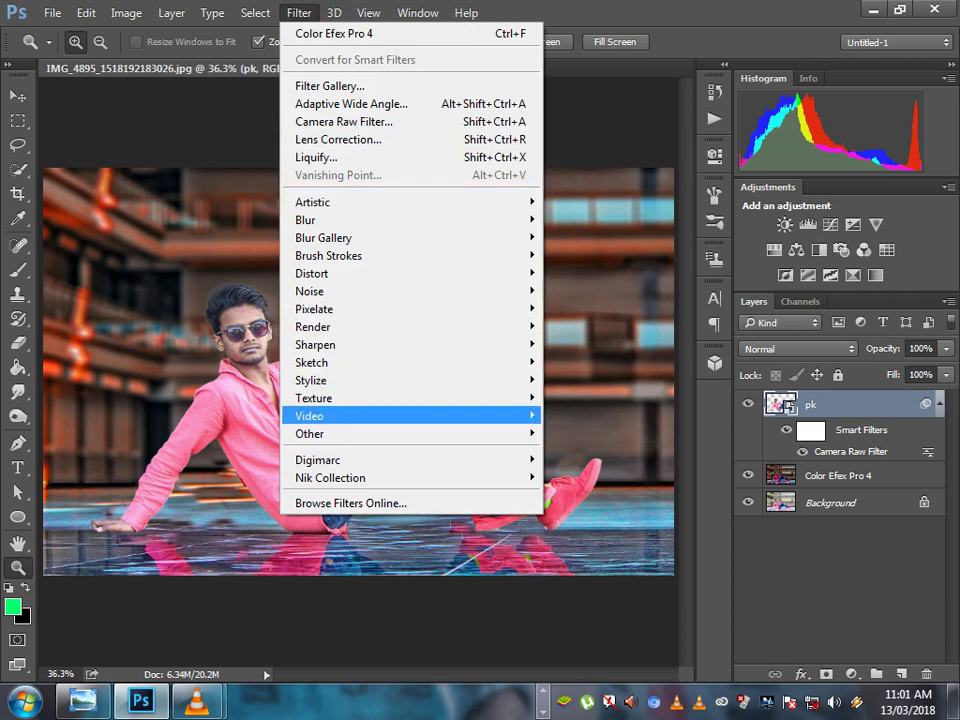
{"action": "mouse_move", "coordinate": [330, 477]}
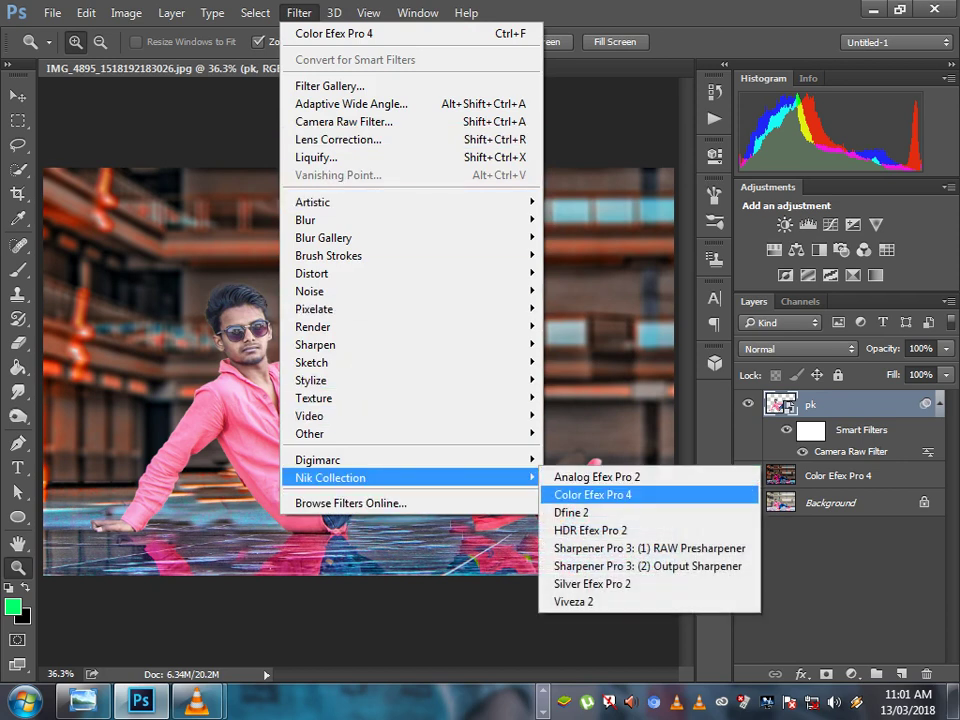
Apply Color Efex Pro 4's Detail Extractor to pk as a smart filter with contrast 8%.
{"action": "left_click", "coordinate": [592, 494]}
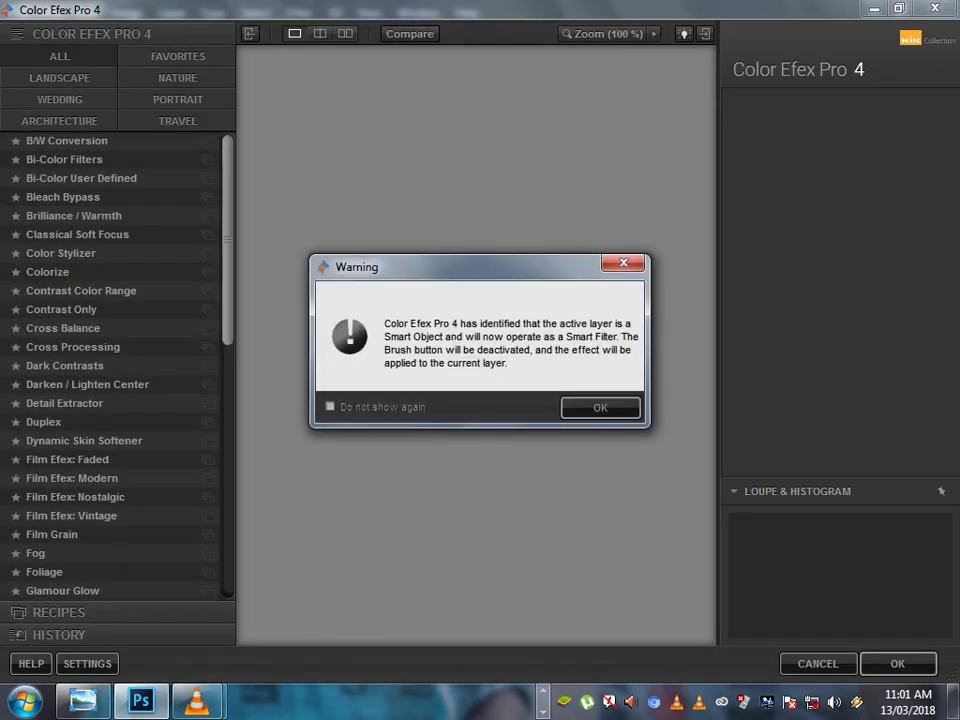
{"action": "key", "text": "Return"}
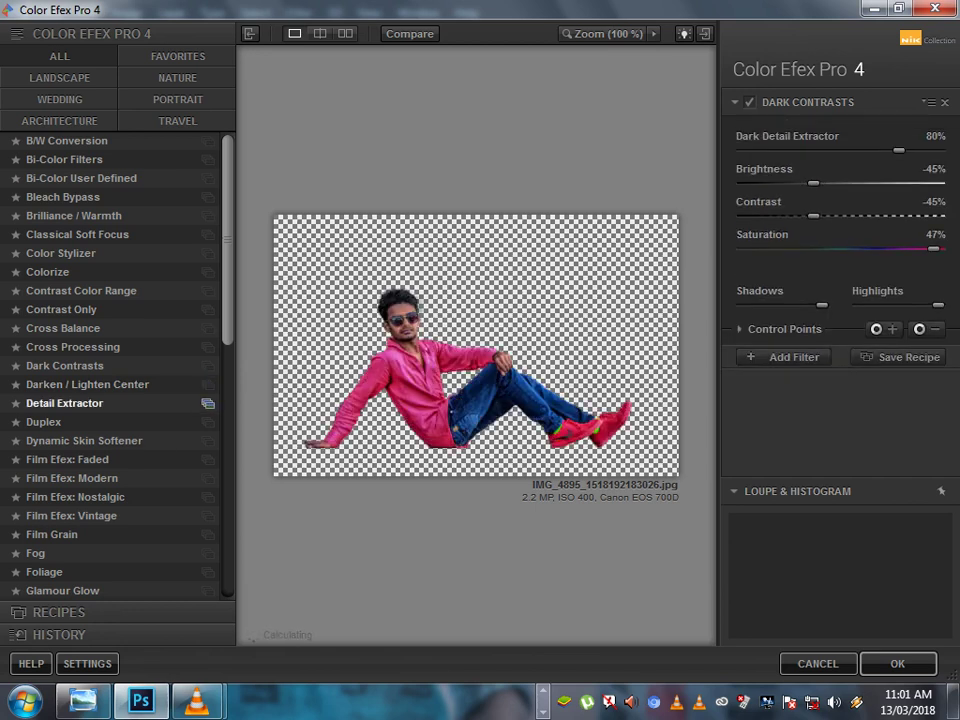
{"action": "left_click", "coordinate": [64, 403]}
{"action": "left_click_drag", "start_coordinate": [815, 183], "coordinate": [817, 183]}
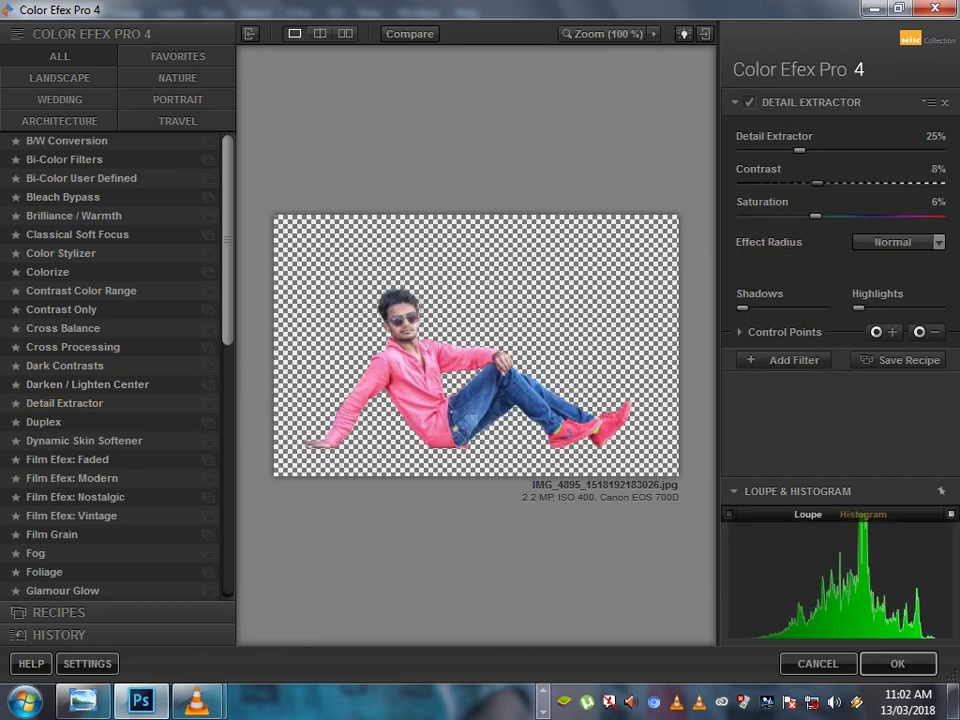
{"action": "left_click", "coordinate": [897, 663]}
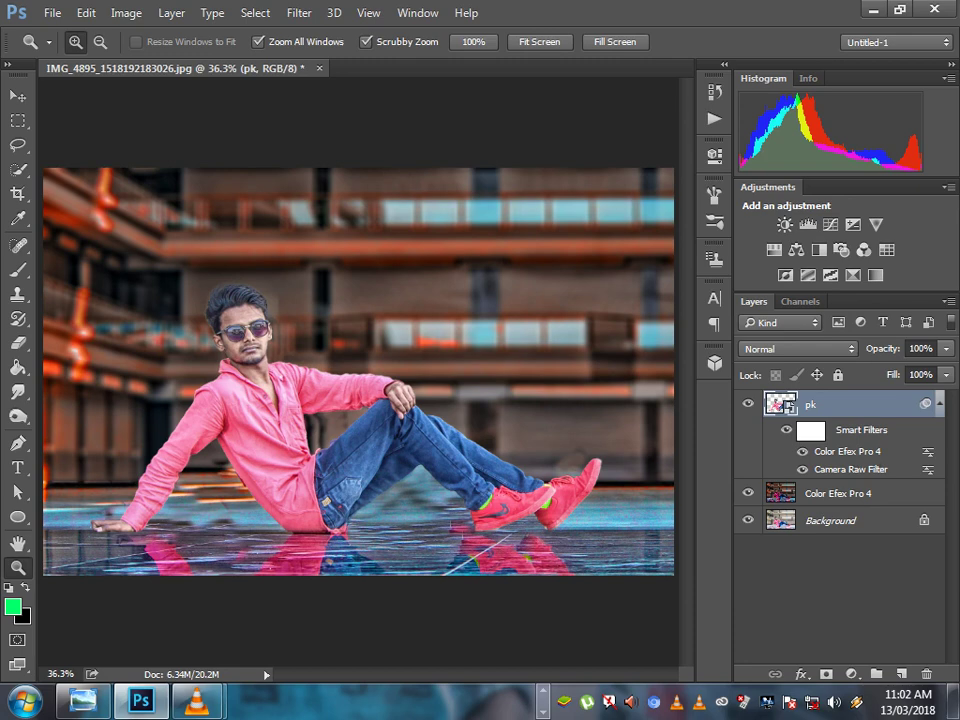
Zoom to 200% on the face, rasterize pk for smudging, and set Strength to 26%.
{"action": "left_click", "coordinate": [248, 332]}
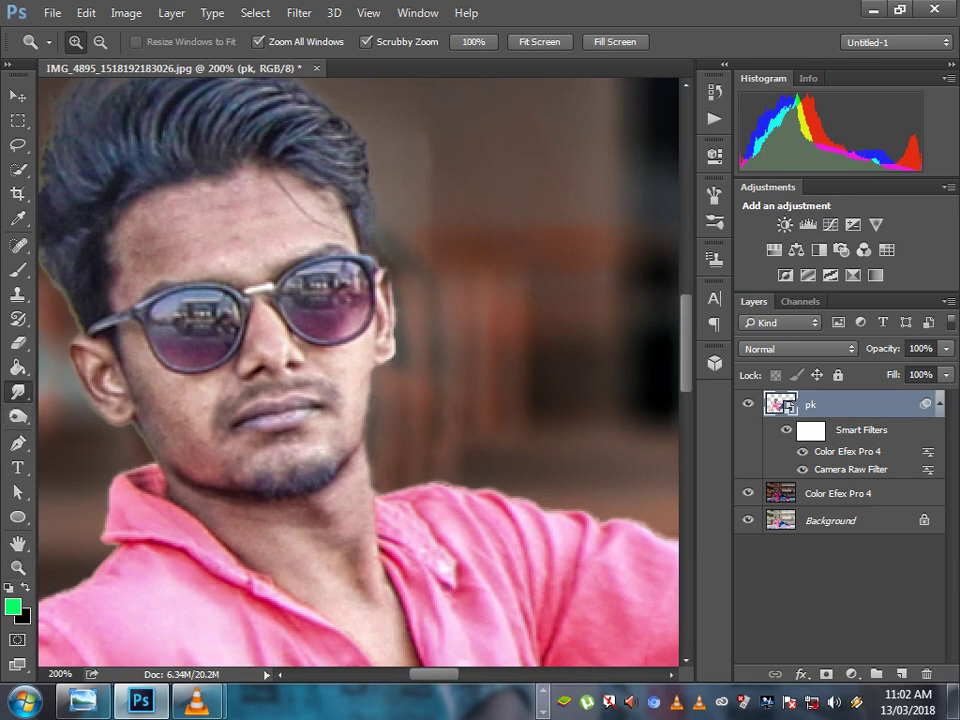
{"action": "left_click", "coordinate": [18, 392]}
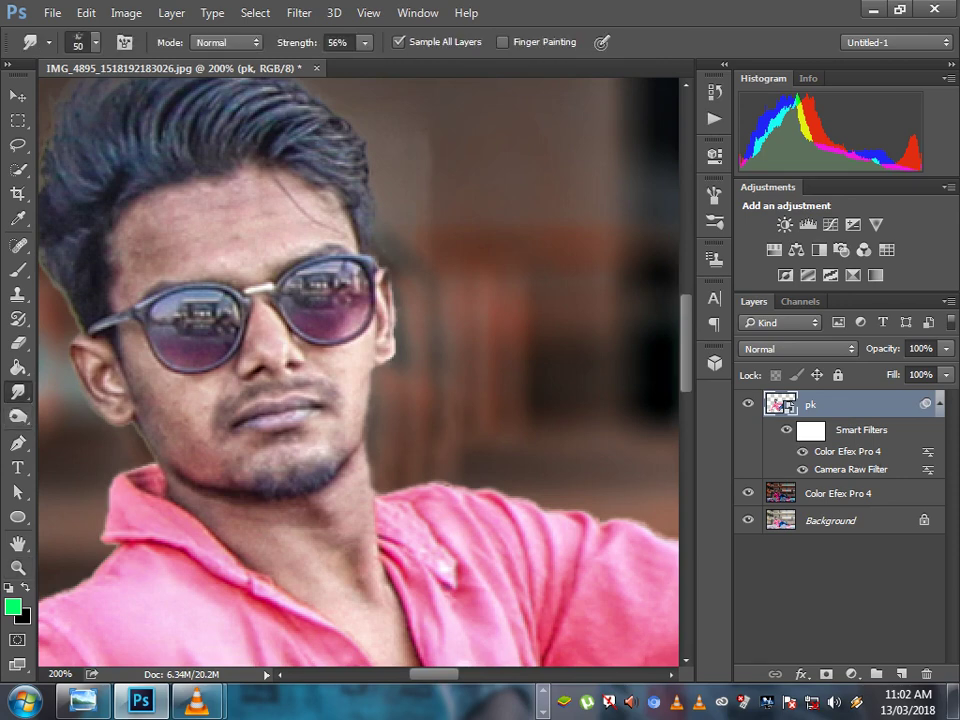
{"action": "key", "text": "Return"}
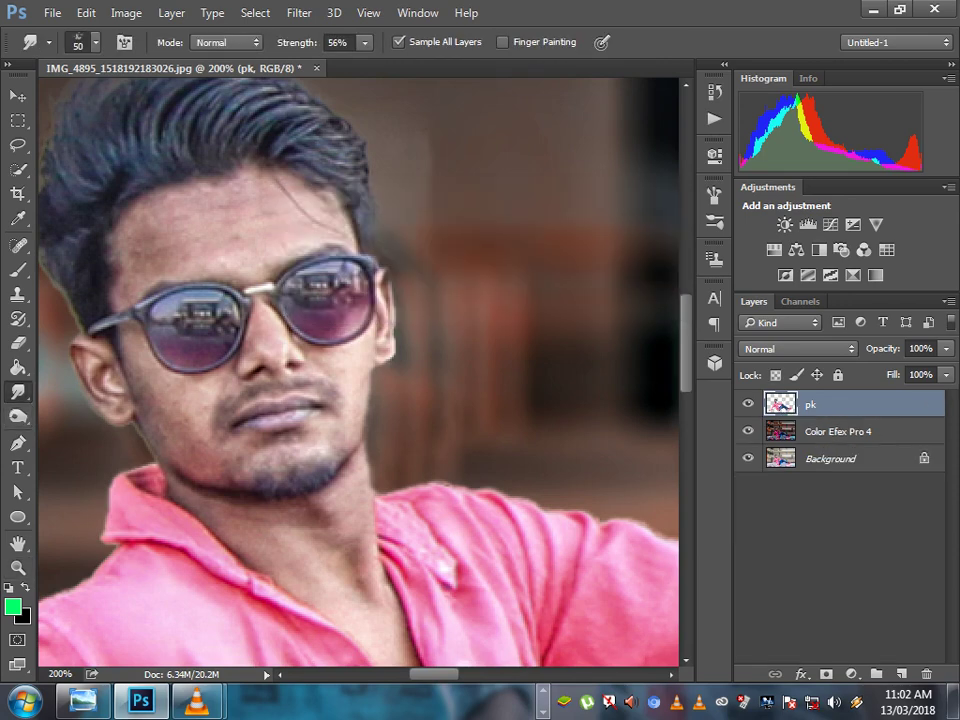
{"action": "scroll", "coordinate": [358, 372], "scroll_direction": "up", "scroll_amount": 3}
{"action": "left_click", "coordinate": [365, 42]}
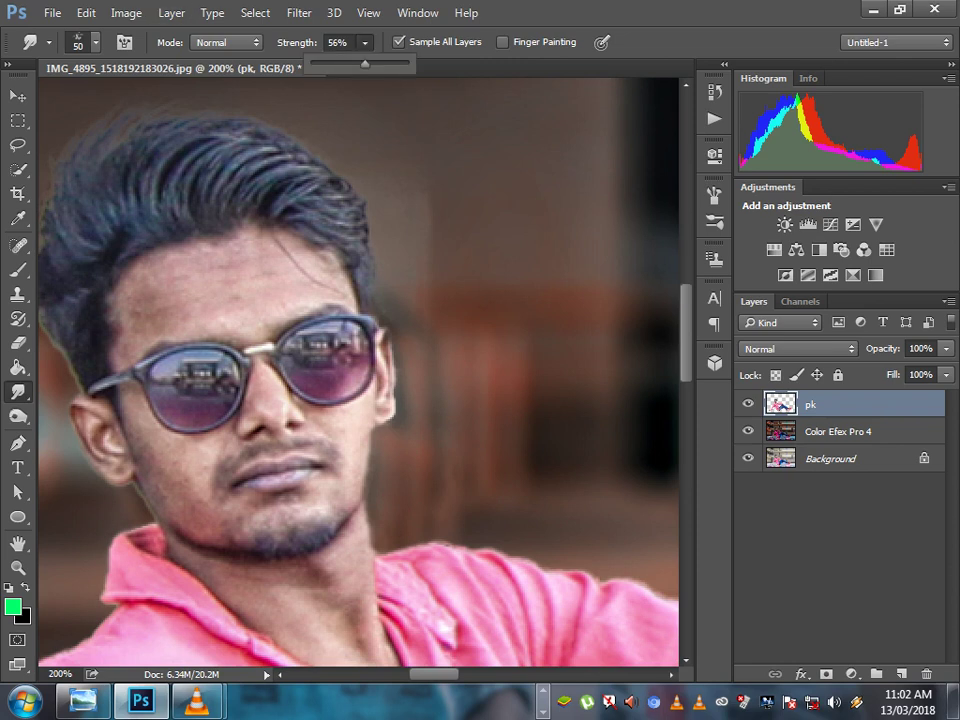
{"action": "left_click_drag", "start_coordinate": [365, 63], "coordinate": [337, 63]}
{"action": "key", "text": "Return"}
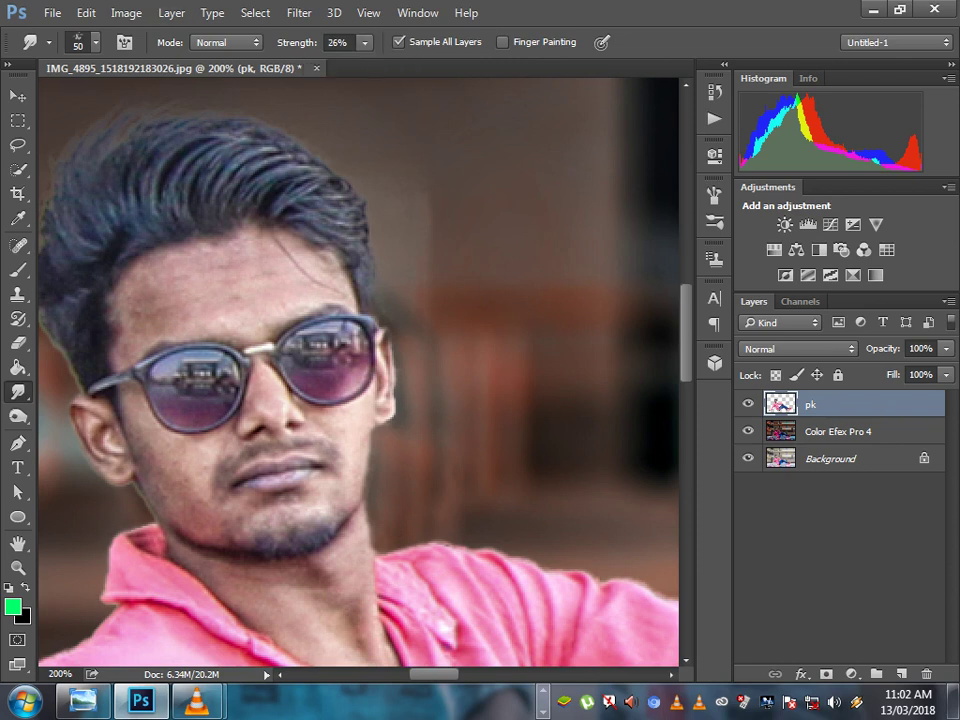
Choose the 104 px soft brush preset for the Smudge tool.
{"action": "left_click", "coordinate": [76, 40]}
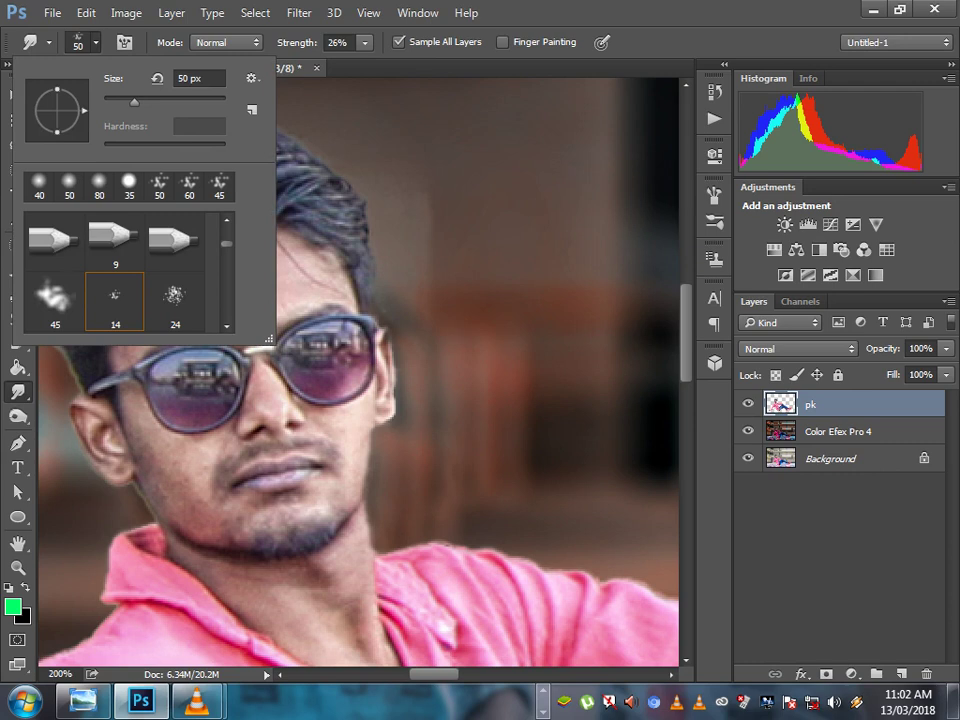
{"action": "scroll", "coordinate": [125, 270], "scroll_direction": "down", "scroll_amount": 5}
{"action": "scroll", "coordinate": [125, 270], "scroll_direction": "down", "scroll_amount": 5}
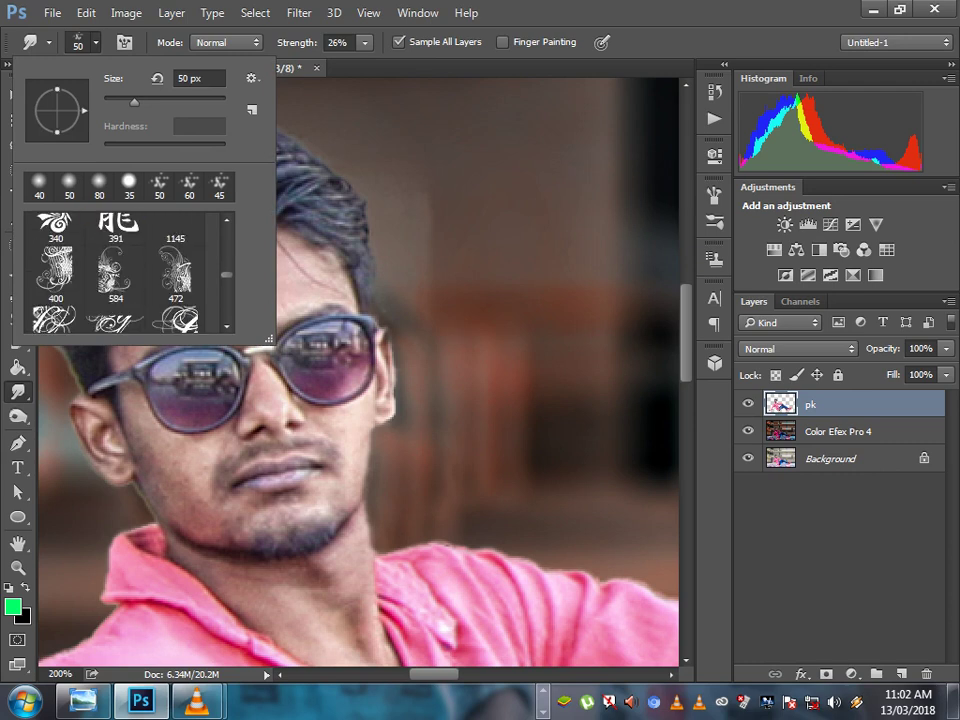
{"action": "scroll", "coordinate": [125, 270], "scroll_direction": "down", "scroll_amount": 5}
{"action": "left_click", "coordinate": [55, 298]}
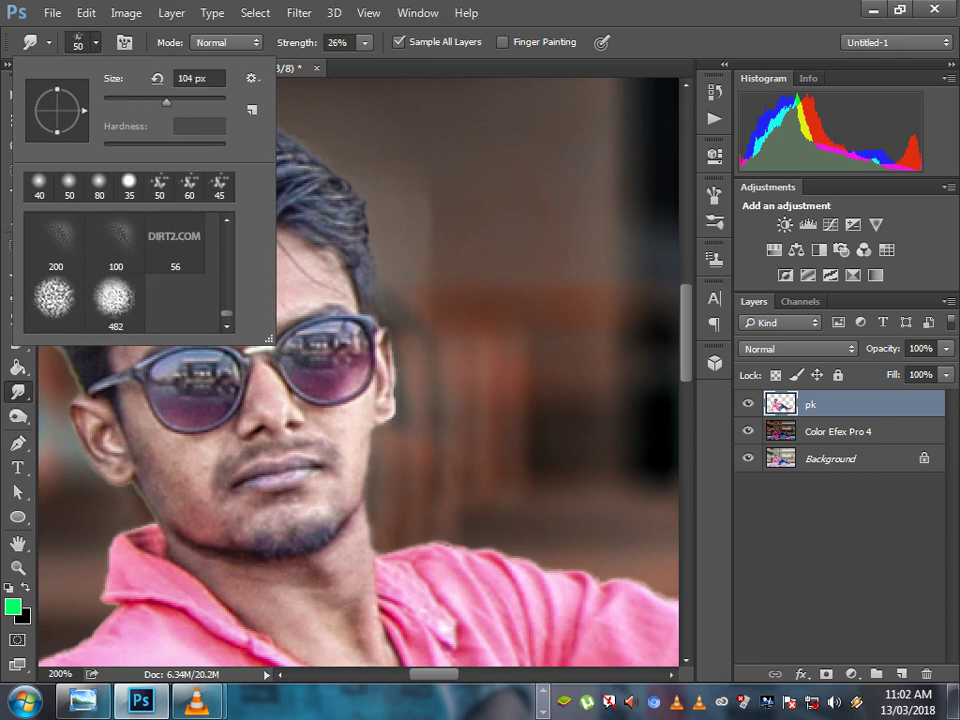
{"action": "left_click", "coordinate": [38, 42]}
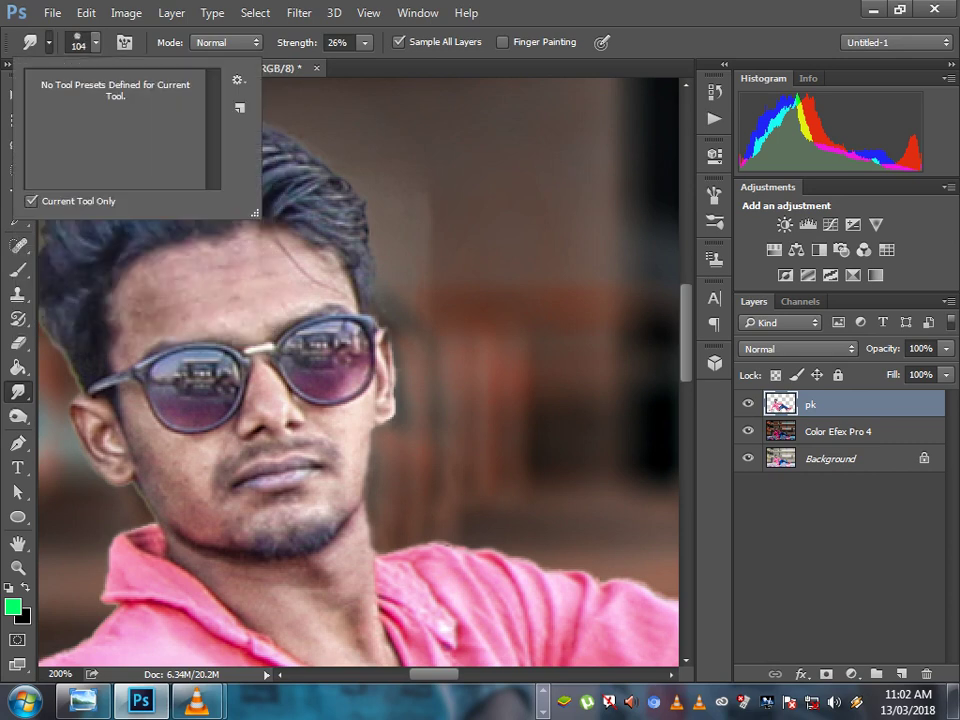
{"action": "left_click", "coordinate": [38, 42]}
{"action": "left_click", "coordinate": [78, 42]}
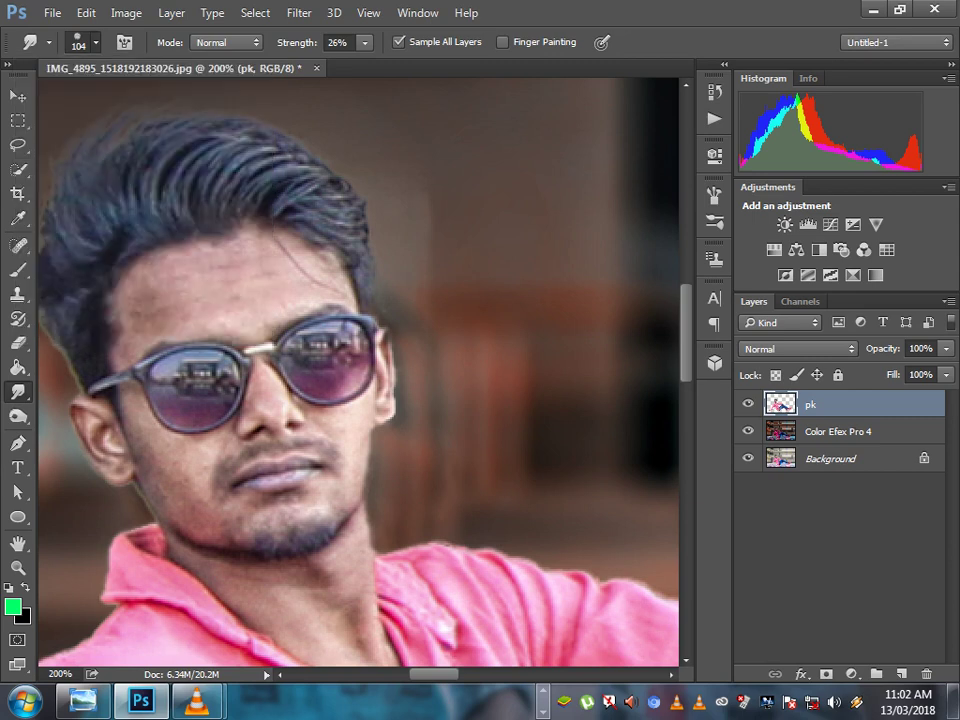
Smudge the hair and face edges, varying the Smudge brush between about 9 and 25 px.
{"action": "key", "text": "bracketleft"}
{"action": "key", "text": "bracketleft"}
{"action": "key", "text": "bracketleft"}
{"action": "key", "text": "bracketleft"}
{"action": "key", "text": "bracketleft"}
{"action": "key", "text": "bracketleft"}
{"action": "key", "text": "bracketleft"}
{"action": "key", "text": "bracketleft"}
{"action": "key", "text": "bracketright"}
{"action": "key", "text": "bracketright"}
{"action": "key", "text": "bracketright"}
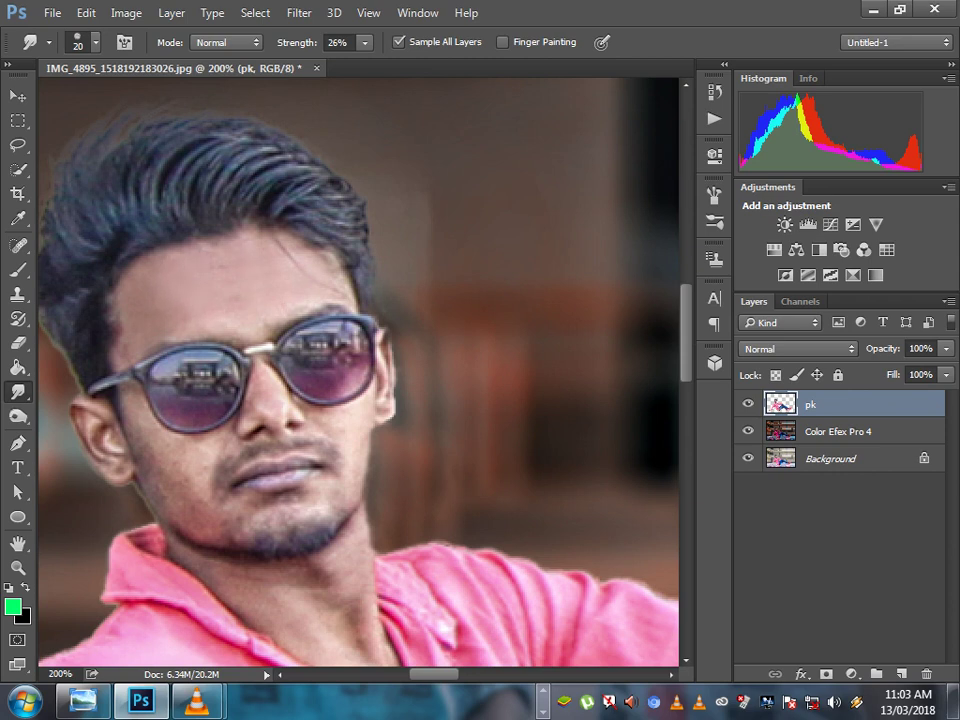
{"action": "scroll", "coordinate": [360, 370], "scroll_direction": "down", "scroll_amount": 2}
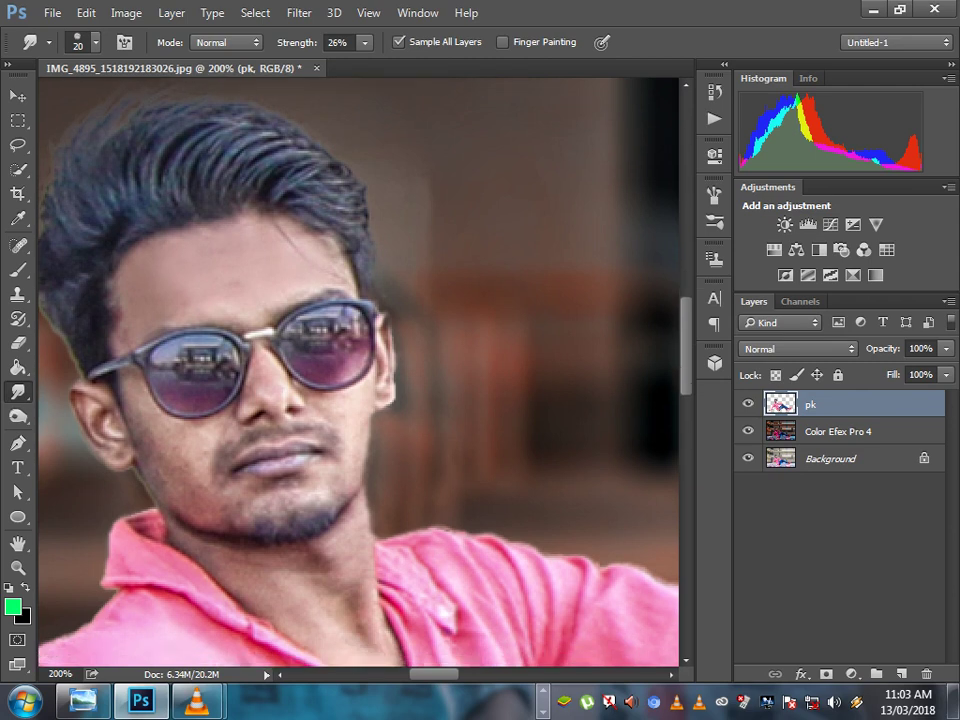
{"action": "scroll", "coordinate": [360, 370], "scroll_direction": "down", "scroll_amount": 3}
{"action": "key", "text": "bracketleft"}
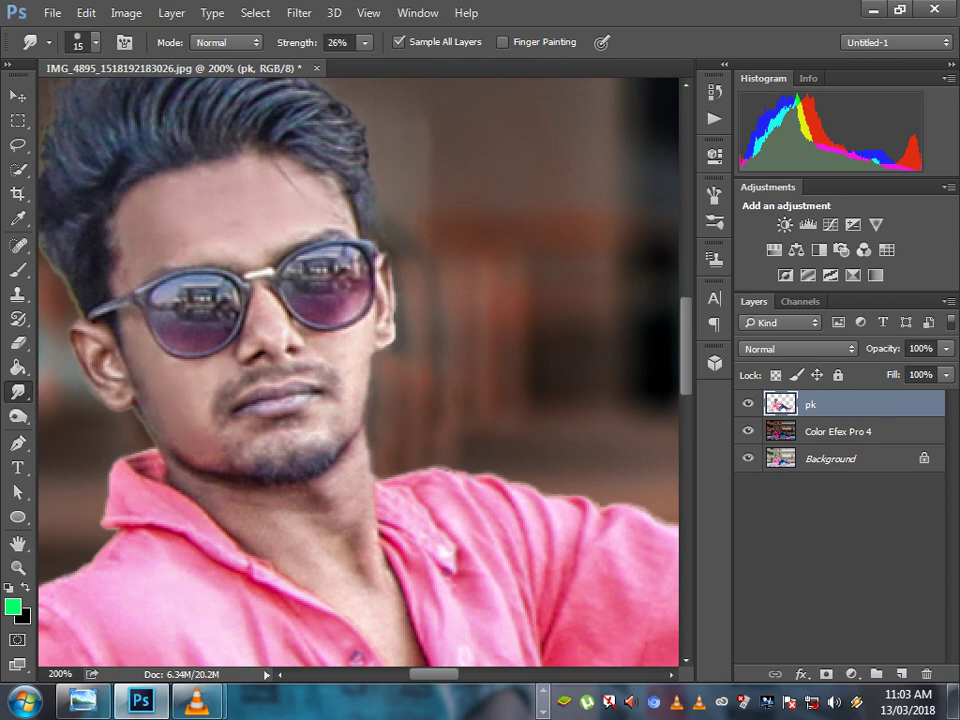
{"action": "key", "text": "bracketleft"}
{"action": "key", "text": "bracketright"}
{"action": "key", "text": "bracketleft"}
{"action": "scroll", "coordinate": [360, 370], "scroll_direction": "down", "scroll_amount": 3}
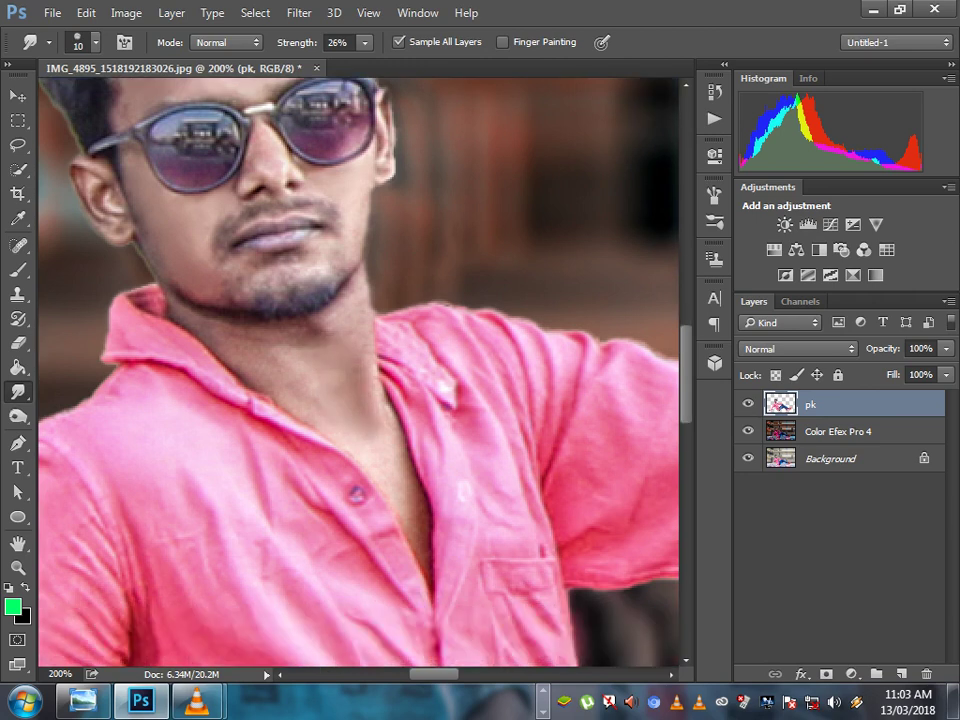
{"action": "key", "text": "bracketright"}
{"action": "key", "text": "bracketright"}
{"action": "key", "text": "bracketright"}
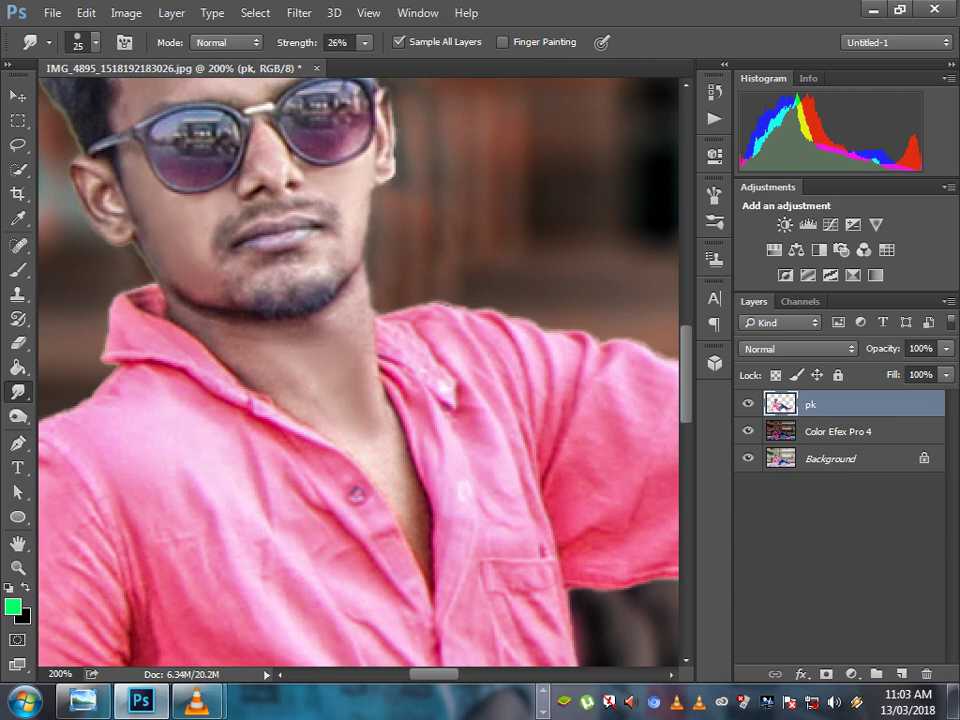
{"action": "key", "text": "bracketleft"}
{"action": "scroll", "coordinate": [360, 370], "scroll_direction": "up", "scroll_amount": 2}
{"action": "key", "text": "bracketleft"}
{"action": "key", "text": "bracketleft"}
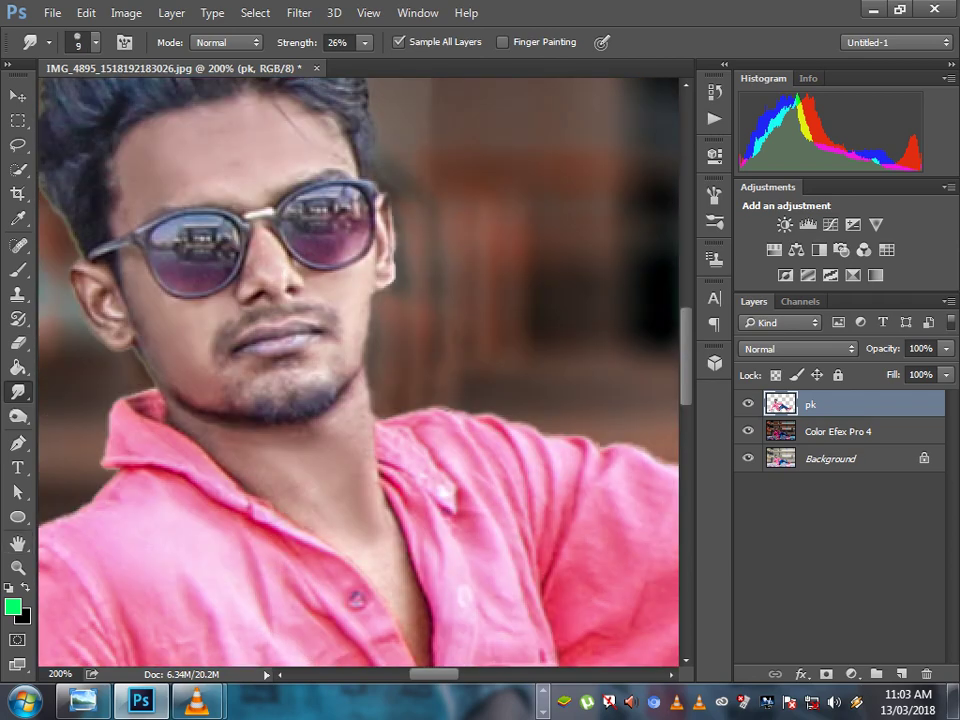
Zoom to 200% on the sleeve and hand, smudge its edges, then fit the image on screen.
{"action": "left_click", "coordinate": [18, 567]}
{"action": "key", "text": "ctrl+0"}
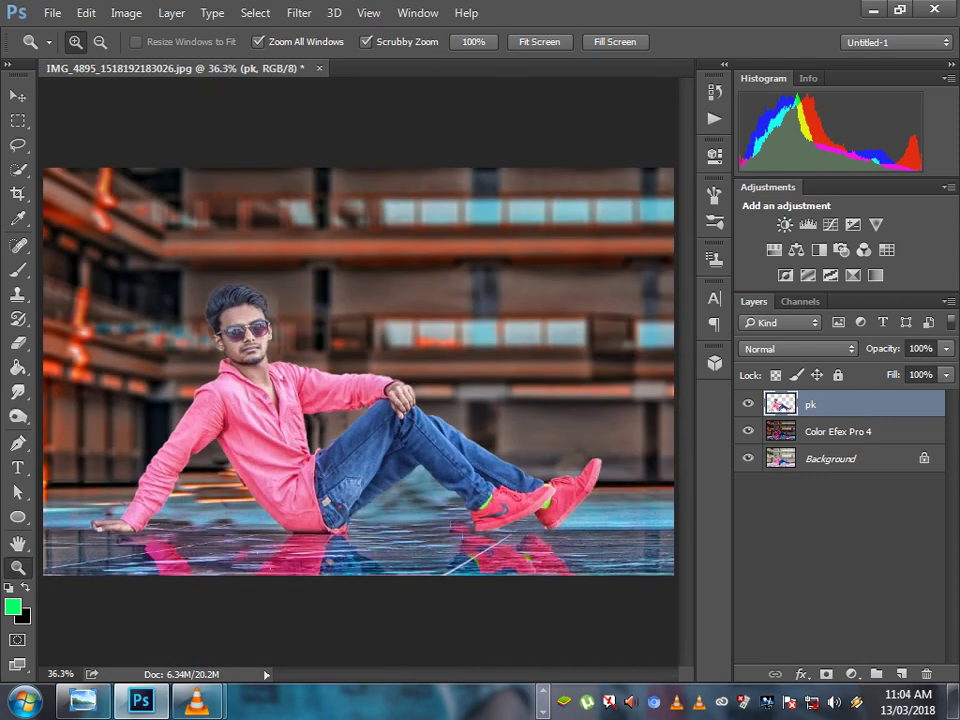
{"action": "key", "text": "ctrl+plus"}
{"action": "left_click", "coordinate": [279, 386]}
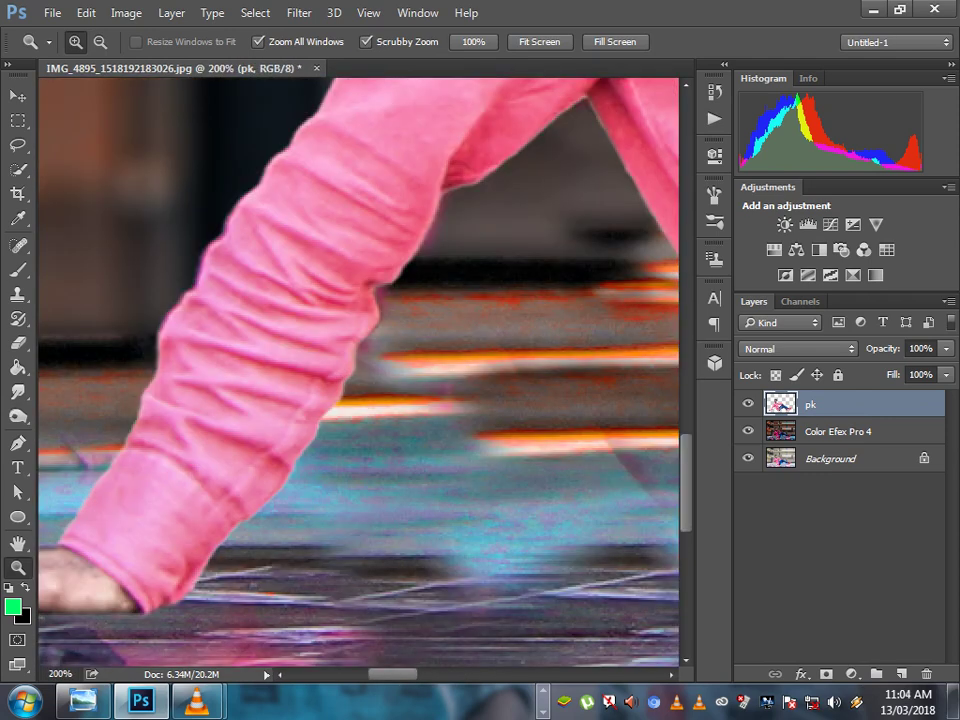
{"action": "left_click_drag", "start_coordinate": [279, 386], "coordinate": [419, 326]}
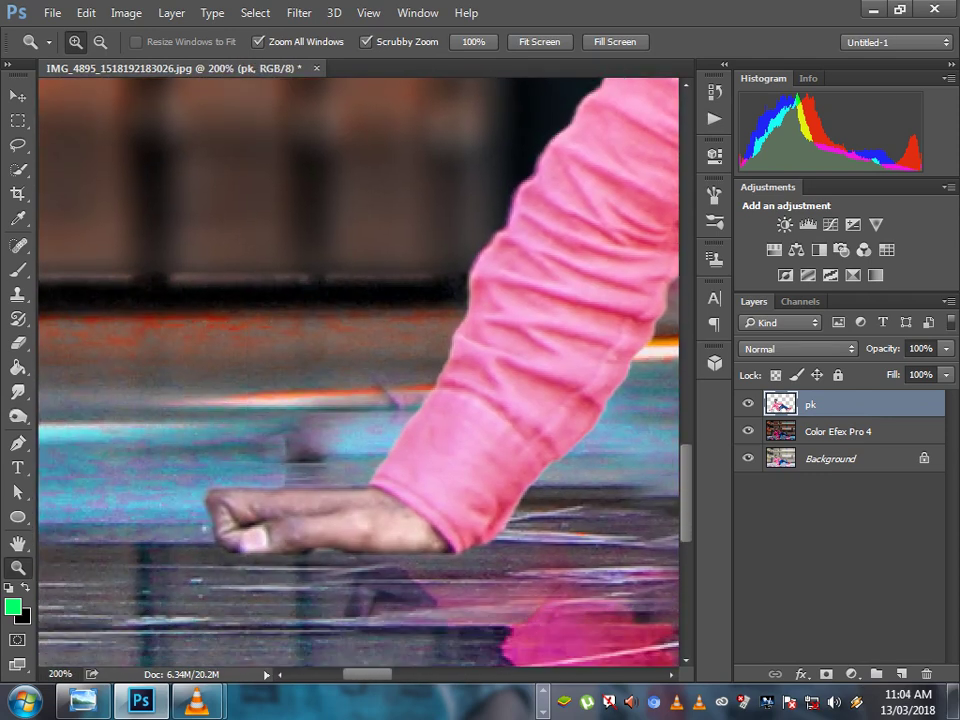
{"action": "left_click", "coordinate": [17, 392]}
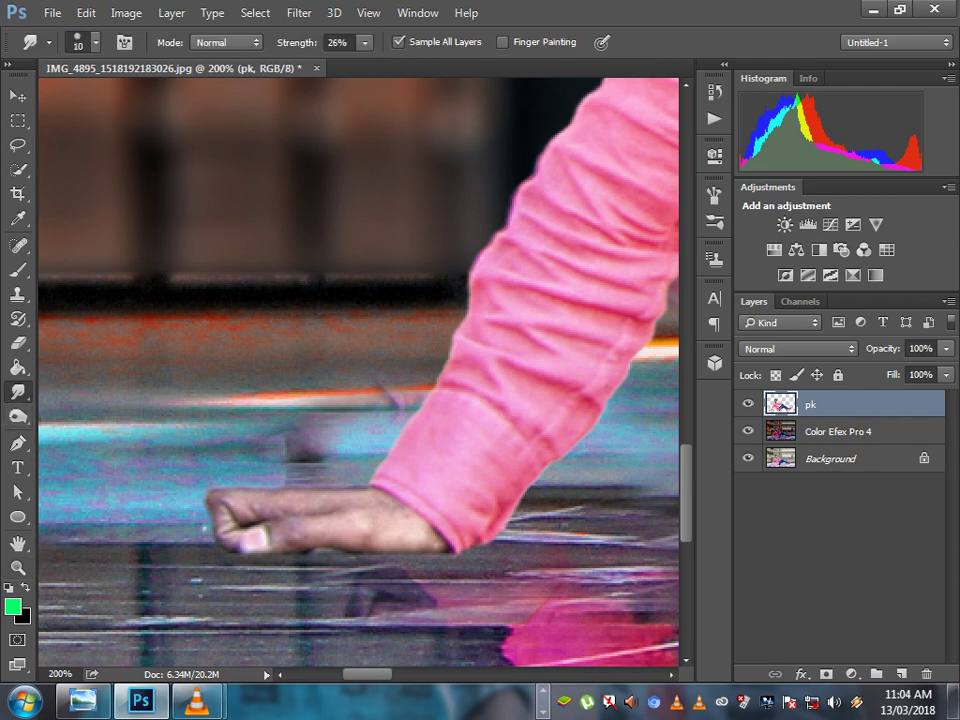
{"action": "key", "text": "bracketright"}
{"action": "key", "text": "bracketright"}
{"action": "key", "text": "bracketleft"}
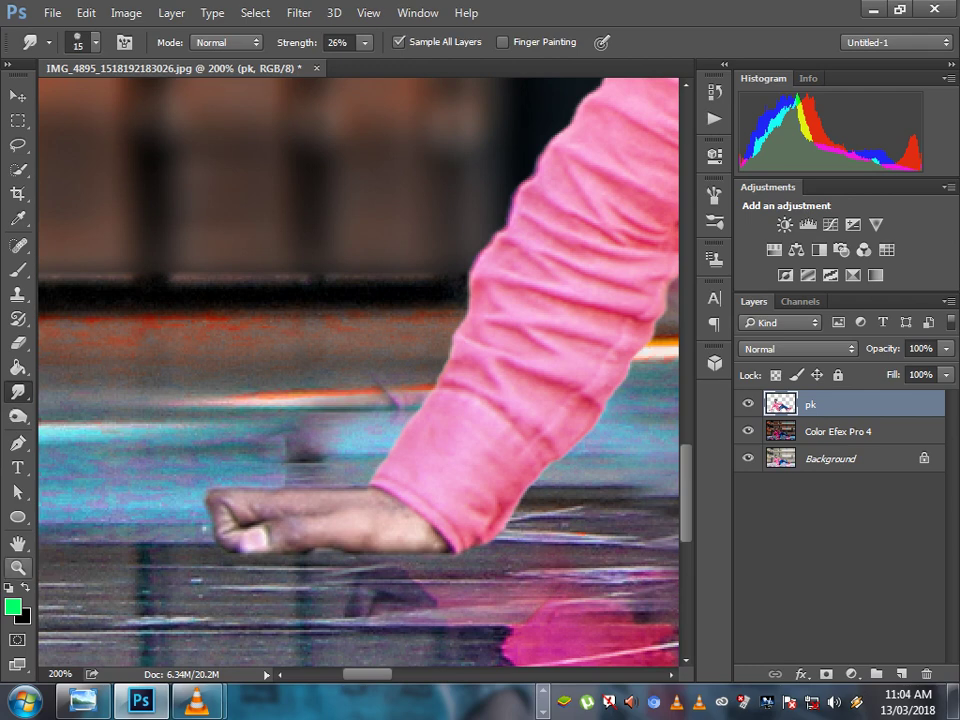
{"action": "left_click", "coordinate": [17, 567]}
{"action": "right_click", "coordinate": [437, 383]}
{"action": "left_click", "coordinate": [470, 391]}
{"action": "right_click", "coordinate": [437, 383]}
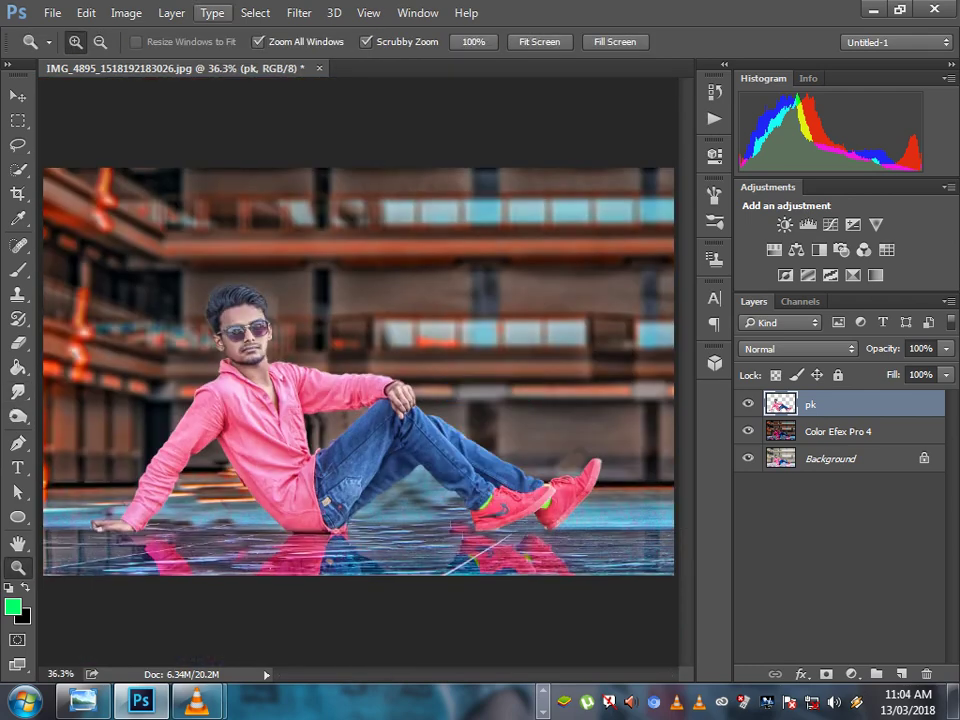
Apply Color Efex Pro 4's Dark Contrasts filter, then zoom in on the man's face.
{"action": "left_click", "coordinate": [299, 13]}
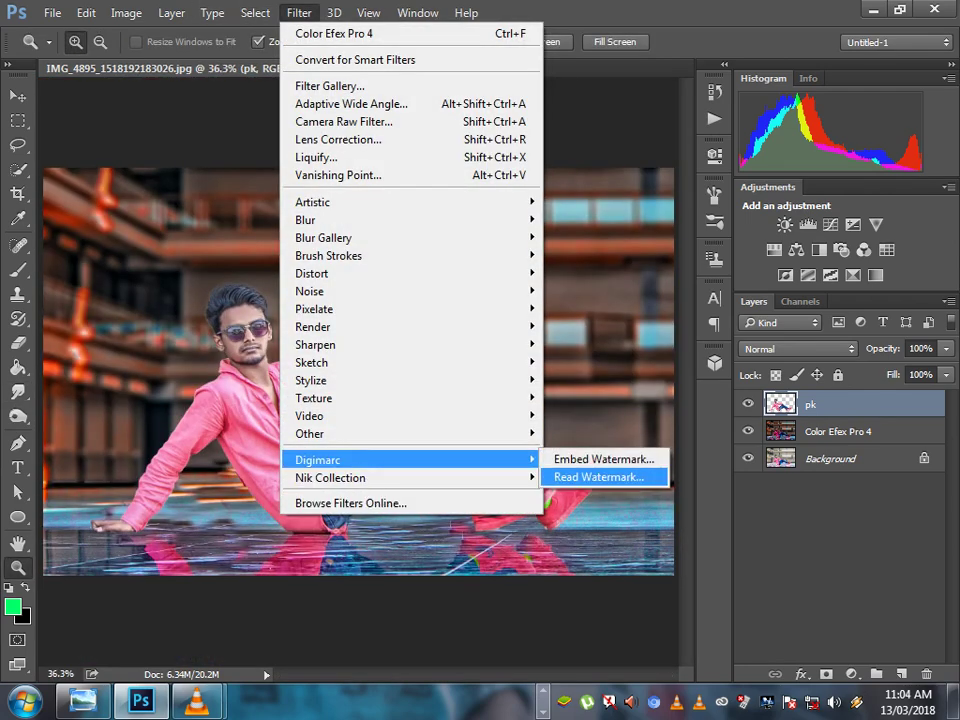
{"action": "left_click", "coordinate": [592, 494]}
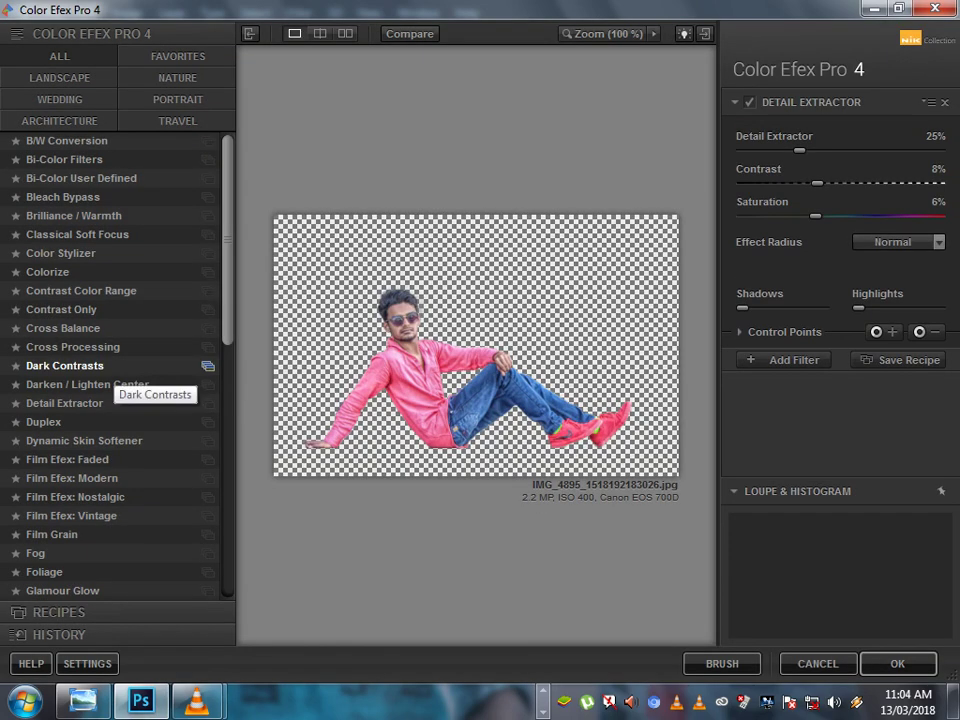
{"action": "left_click", "coordinate": [206, 366]}
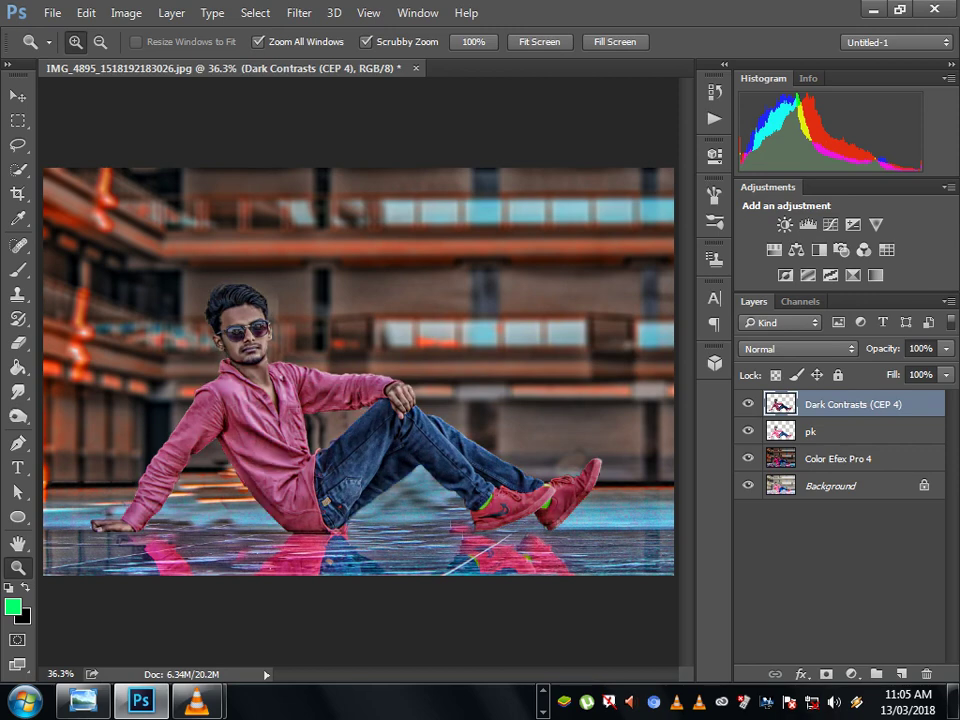
{"action": "left_click", "coordinate": [240, 330]}
{"action": "left_click", "coordinate": [355, 345]}
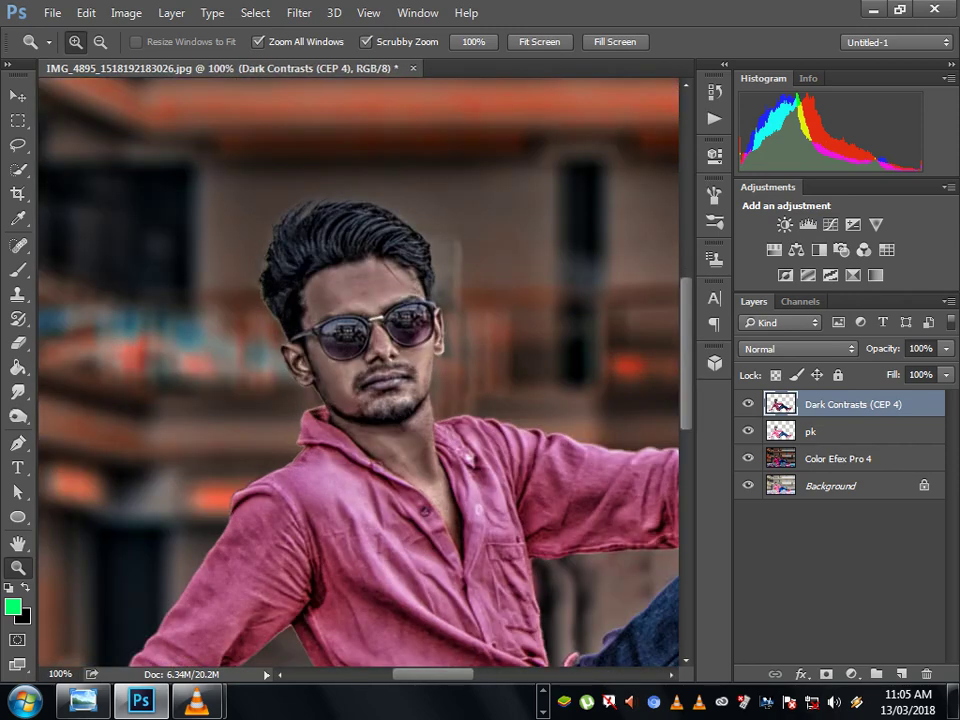
Add a white layer mask to the Dark Contrasts (CEP 4) layer and pick the Brush.
{"action": "left_click", "coordinate": [452, 384]}
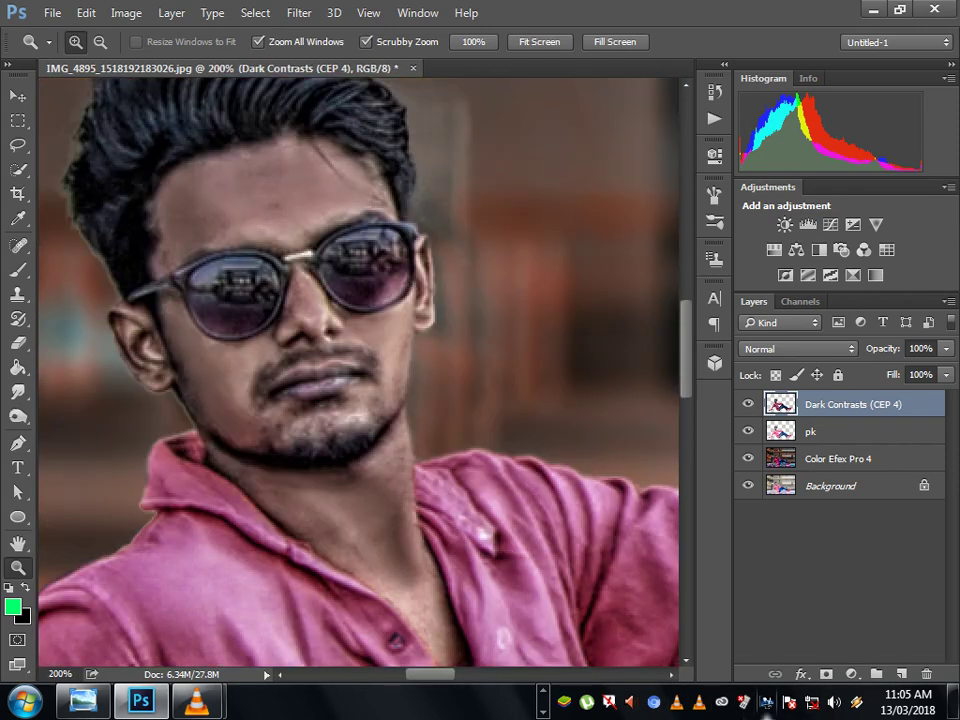
{"action": "left_click", "coordinate": [840, 560]}
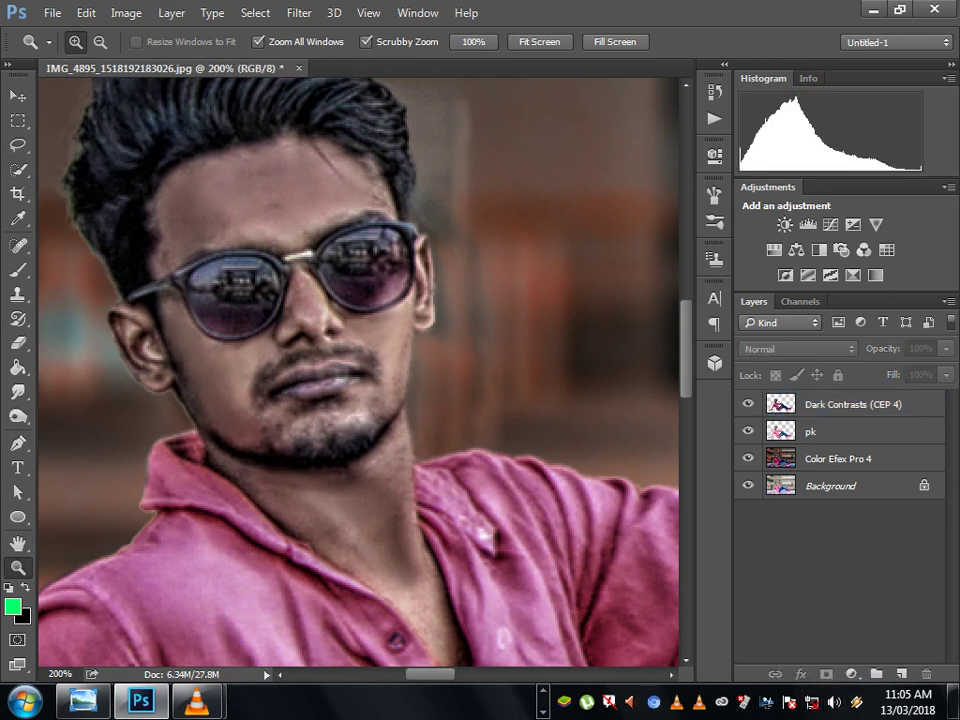
{"action": "left_click", "coordinate": [852, 404]}
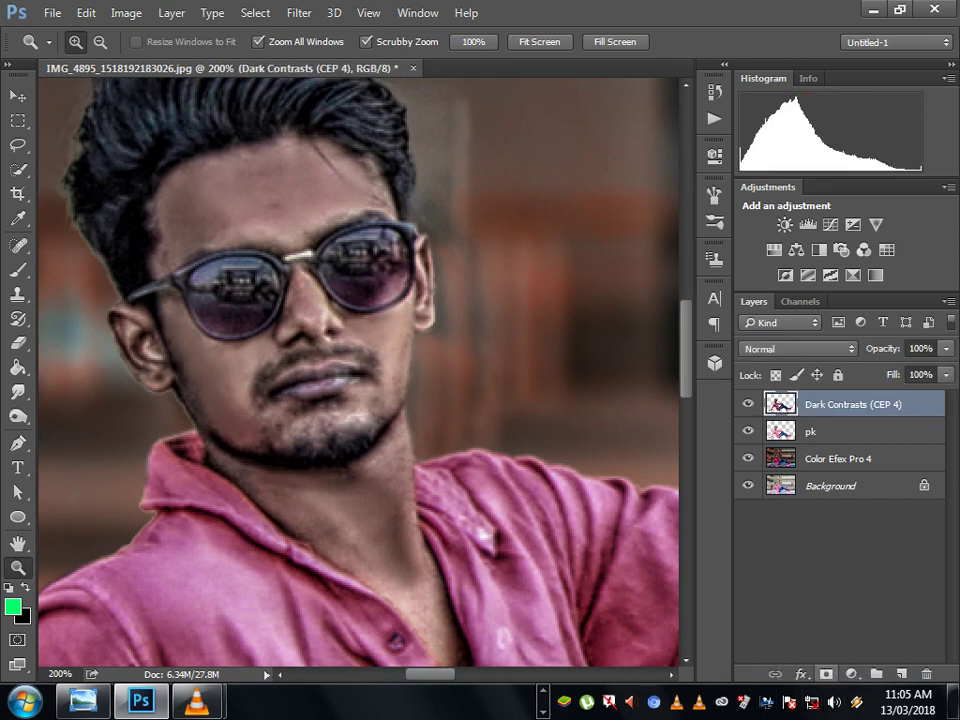
{"action": "left_click", "coordinate": [826, 674]}
{"action": "left_click", "coordinate": [18, 270]}
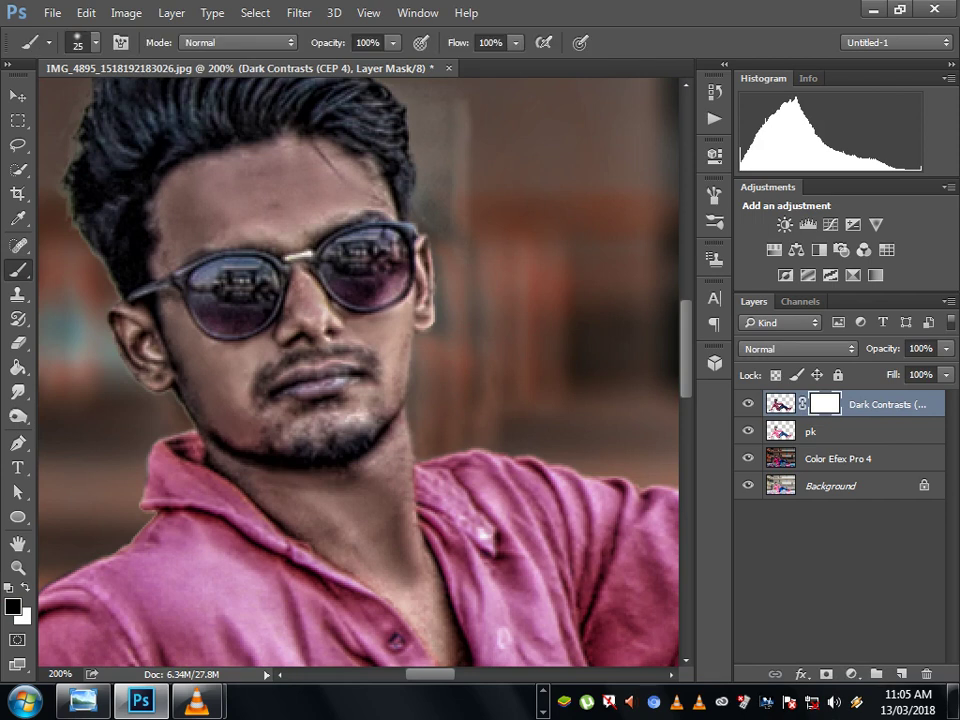
Paint black over the forehead, cheeks, jaw, nose, chin and hair edge to hide the effect.
{"action": "mouse_move", "coordinate": [130, 145]}
{"action": "left_mouse_down"}
{"action": "mouse_move", "coordinate": [276, 162]}
{"action": "mouse_move", "coordinate": [190, 185]}
{"action": "mouse_move", "coordinate": [175, 175]}
{"action": "mouse_move", "coordinate": [235, 150]}
{"action": "mouse_move", "coordinate": [250, 110]}
{"action": "left_mouse_up"}
{"action": "mouse_move", "coordinate": [200, 150]}
{"action": "left_mouse_down"}
{"action": "mouse_move", "coordinate": [165, 200]}
{"action": "mouse_move", "coordinate": [125, 220]}
{"action": "mouse_move", "coordinate": [150, 290]}
{"action": "left_mouse_up"}
{"action": "mouse_move", "coordinate": [160, 340]}
{"action": "left_mouse_down"}
{"action": "mouse_move", "coordinate": [200, 260]}
{"action": "mouse_move", "coordinate": [140, 300]}
{"action": "mouse_move", "coordinate": [230, 230]}
{"action": "left_mouse_up"}
{"action": "left_click_drag", "start_coordinate": [235, 340], "coordinate": [240, 210]}
{"action": "left_click_drag", "start_coordinate": [258, 475], "coordinate": [193, 356]}
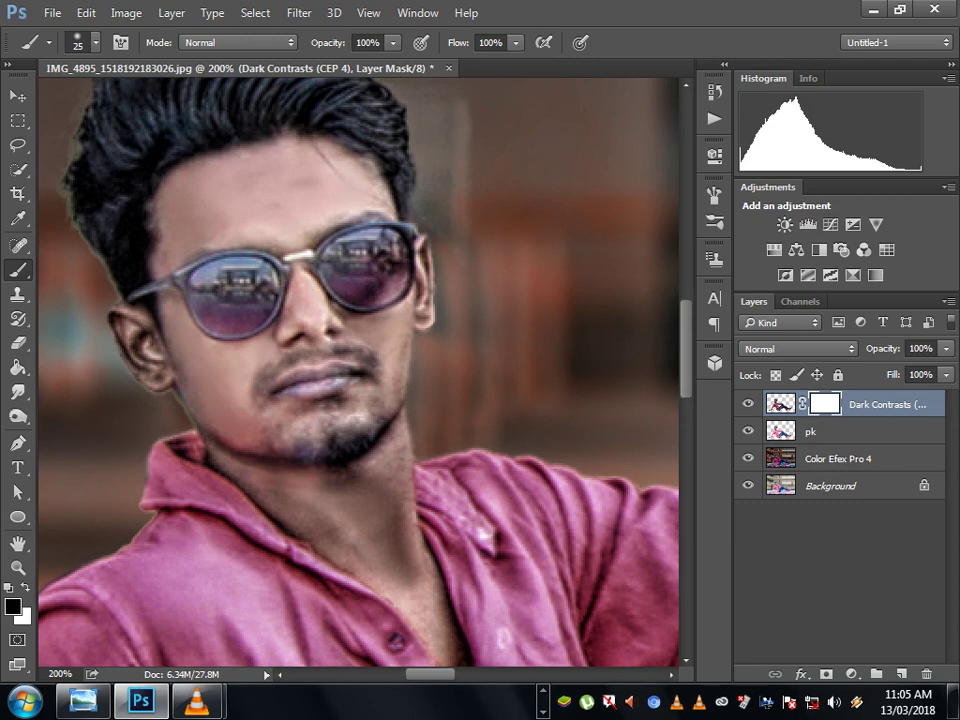
{"action": "left_click_drag", "start_coordinate": [250, 310], "coordinate": [268, 212]}
{"action": "left_click_drag", "start_coordinate": [275, 290], "coordinate": [285, 125]}
{"action": "left_click_drag", "start_coordinate": [290, 210], "coordinate": [305, 140]}
{"action": "mouse_move", "coordinate": [305, 245]}
{"action": "left_mouse_down"}
{"action": "mouse_move", "coordinate": [320, 175]}
{"action": "mouse_move", "coordinate": [298, 350]}
{"action": "mouse_move", "coordinate": [270, 385]}
{"action": "left_mouse_up"}
{"action": "left_click_drag", "start_coordinate": [280, 300], "coordinate": [248, 390]}
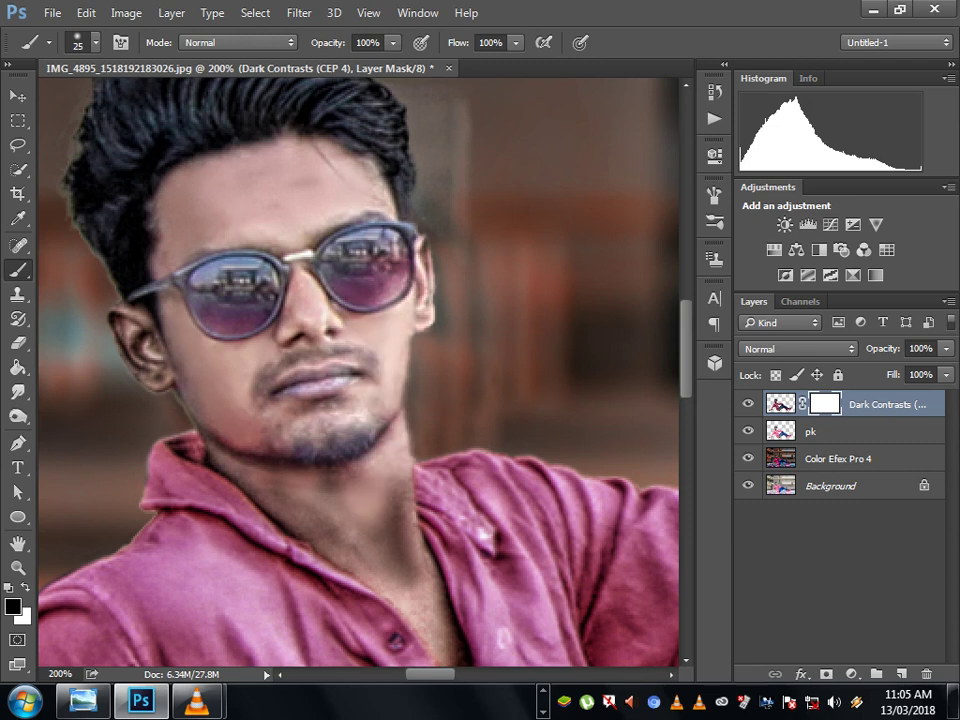
{"action": "mouse_move", "coordinate": [128, 292]}
{"action": "left_mouse_down"}
{"action": "mouse_move", "coordinate": [85, 235]}
{"action": "mouse_move", "coordinate": [175, 358]}
{"action": "mouse_move", "coordinate": [255, 400]}
{"action": "mouse_move", "coordinate": [285, 445]}
{"action": "mouse_move", "coordinate": [305, 400]}
{"action": "left_mouse_up"}
Resize the brush and paint out the effect on the neck beside the collar.
{"action": "key", "text": "bracketright"}
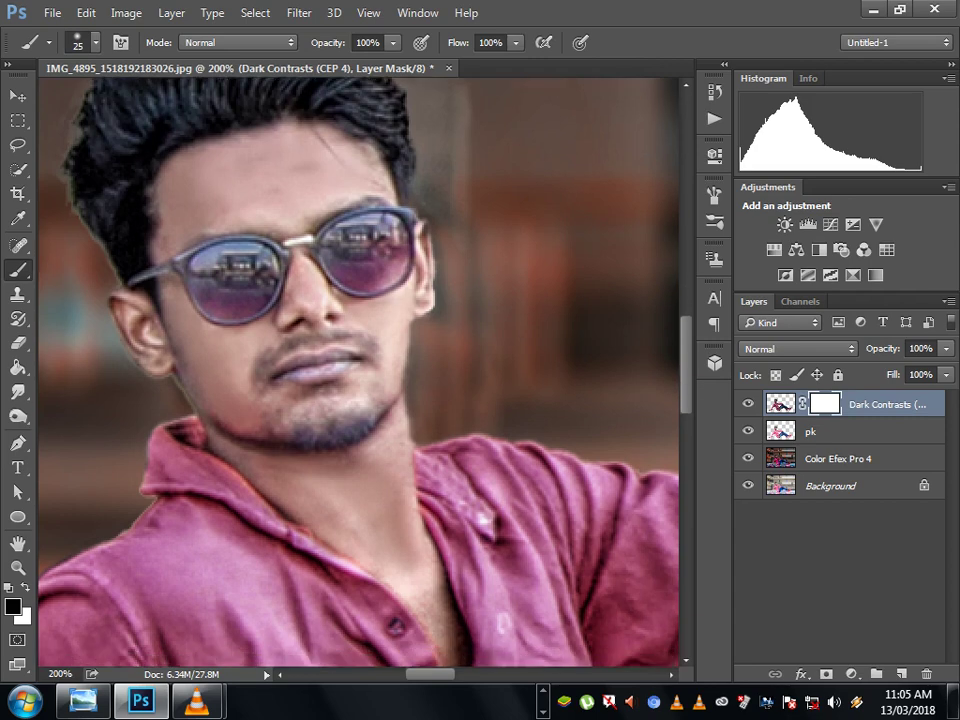
{"action": "scroll", "coordinate": [360, 370], "scroll_direction": "down", "scroll_amount": 3}
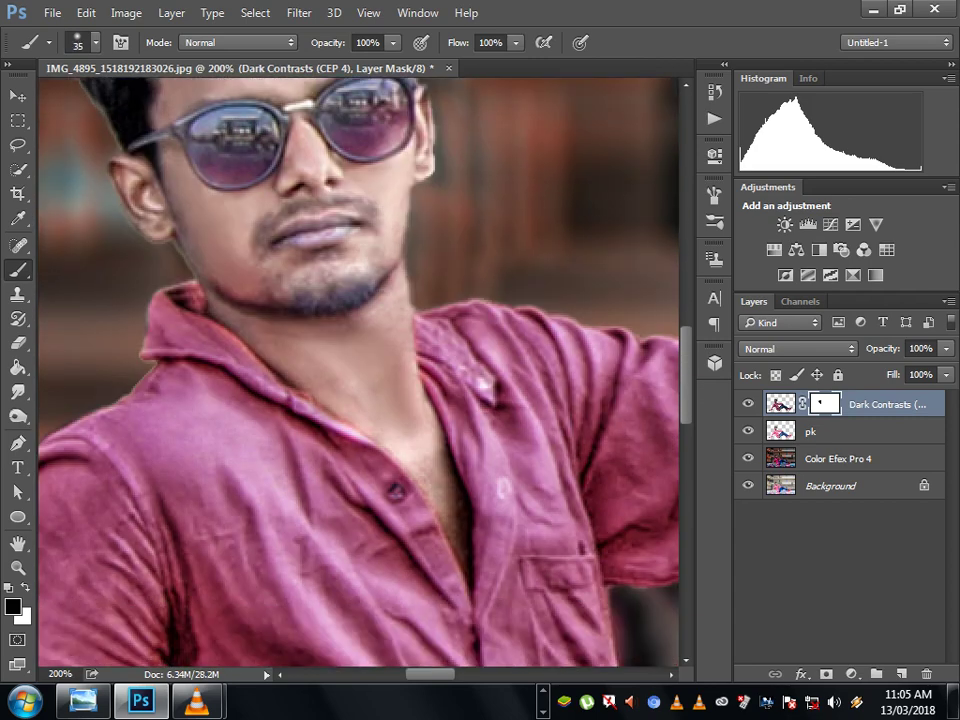
{"action": "key", "text": "bracketright"}
{"action": "key", "text": "bracketright"}
{"action": "key", "text": "bracketright"}
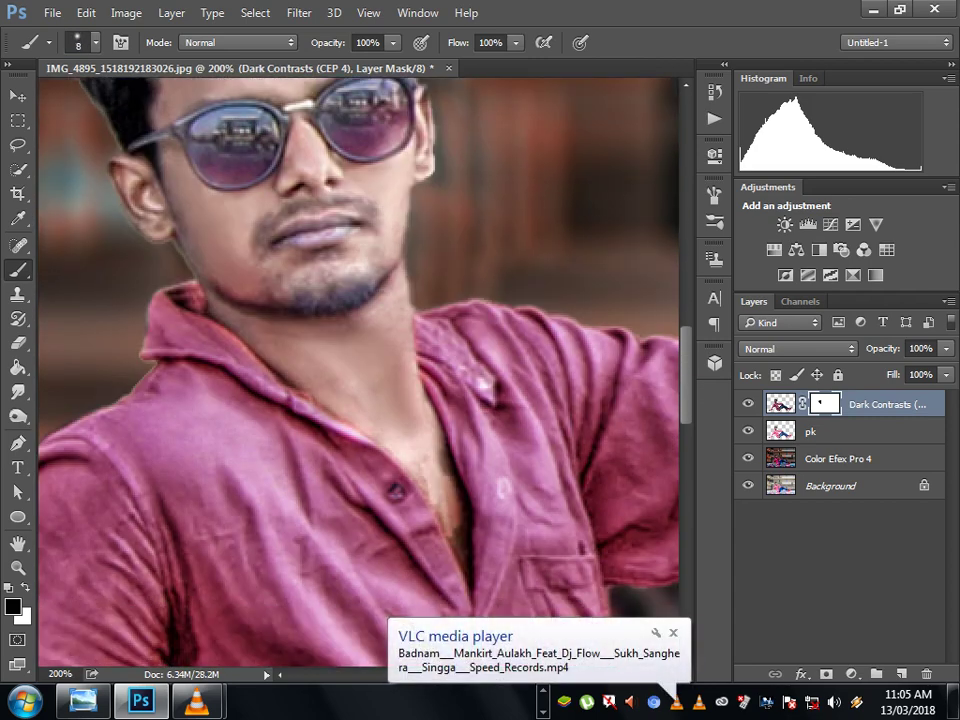
{"action": "left_click_drag", "start_coordinate": [330, 336], "coordinate": [355, 436]}
{"action": "left_click_drag", "start_coordinate": [352, 392], "coordinate": [352, 428]}
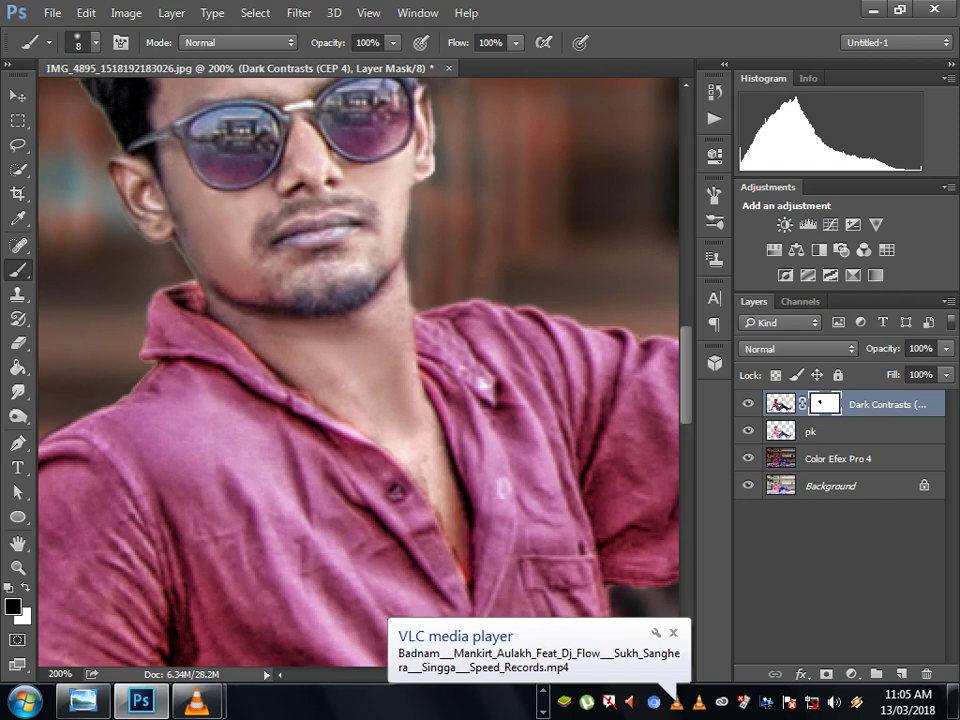
Enlarge the brush, pan down along the shirt and sleeve, and paint out the effect on the fist.
{"action": "key", "text": "bracketright"}
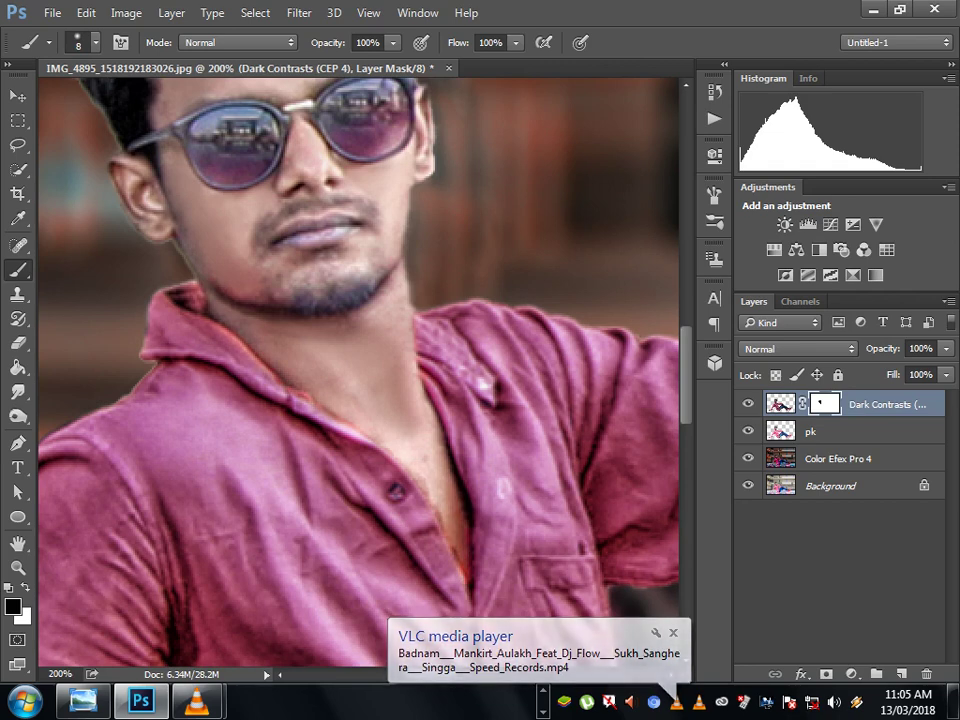
{"action": "key", "text": "bracketright"}
{"action": "key", "text": "bracketright"}
{"action": "key", "text": "bracketright"}
{"action": "scroll", "coordinate": [471, 478], "scroll_direction": "up", "scroll_amount": 1}
{"action": "scroll", "coordinate": [471, 478], "scroll_direction": "up", "scroll_amount": 1}
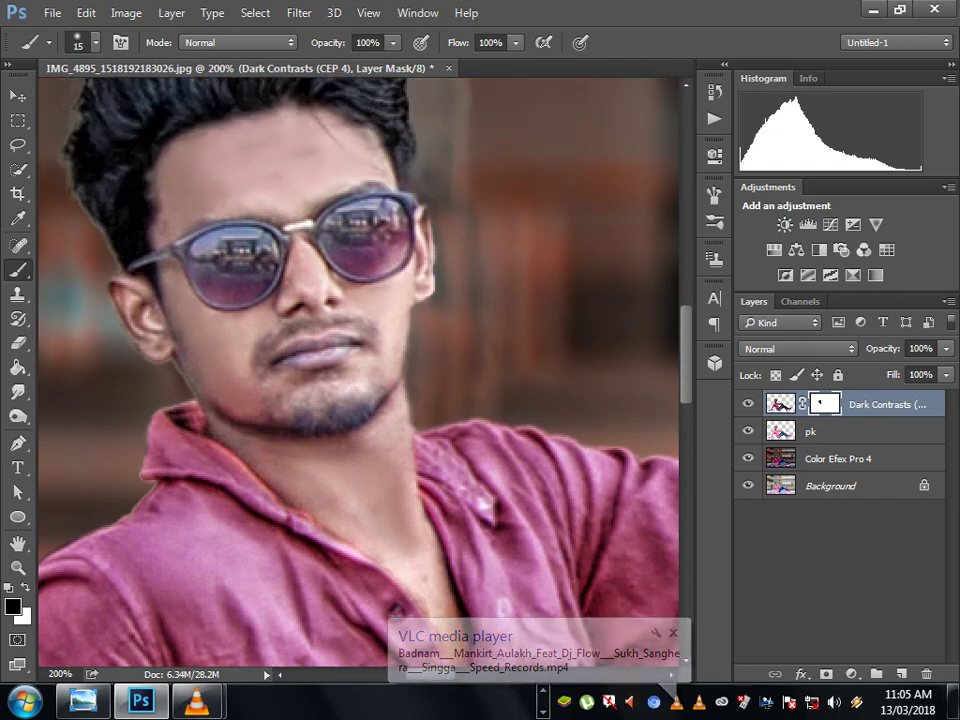
{"action": "key", "text": "bracketright"}
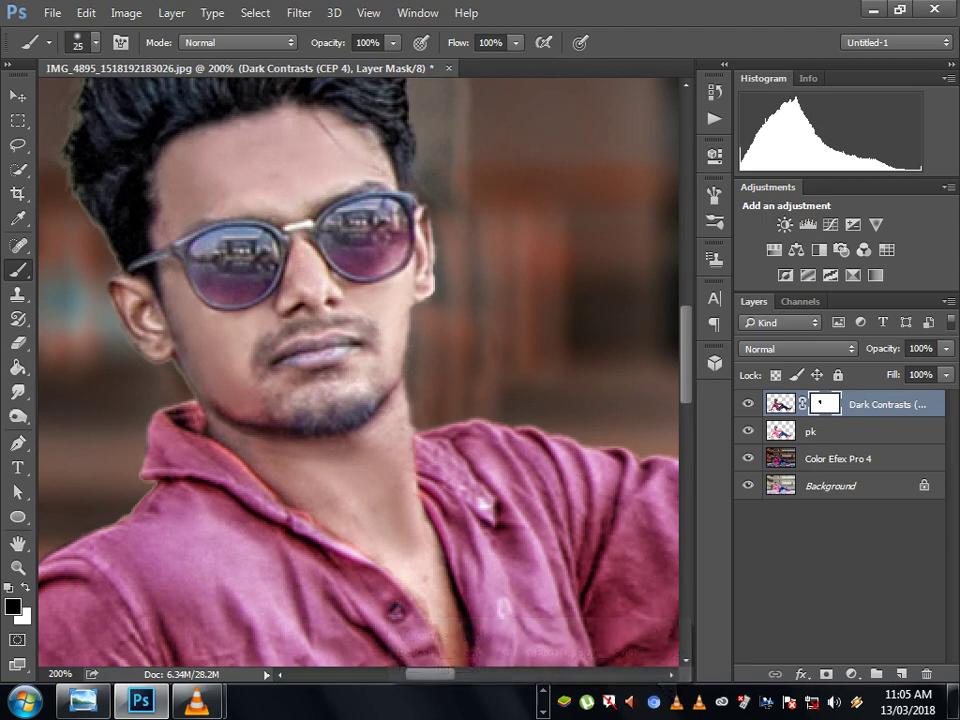
{"action": "scroll", "coordinate": [358, 371], "scroll_direction": "right", "scroll_amount": 2}
{"action": "scroll", "coordinate": [358, 371], "scroll_direction": "right", "scroll_amount": 5}
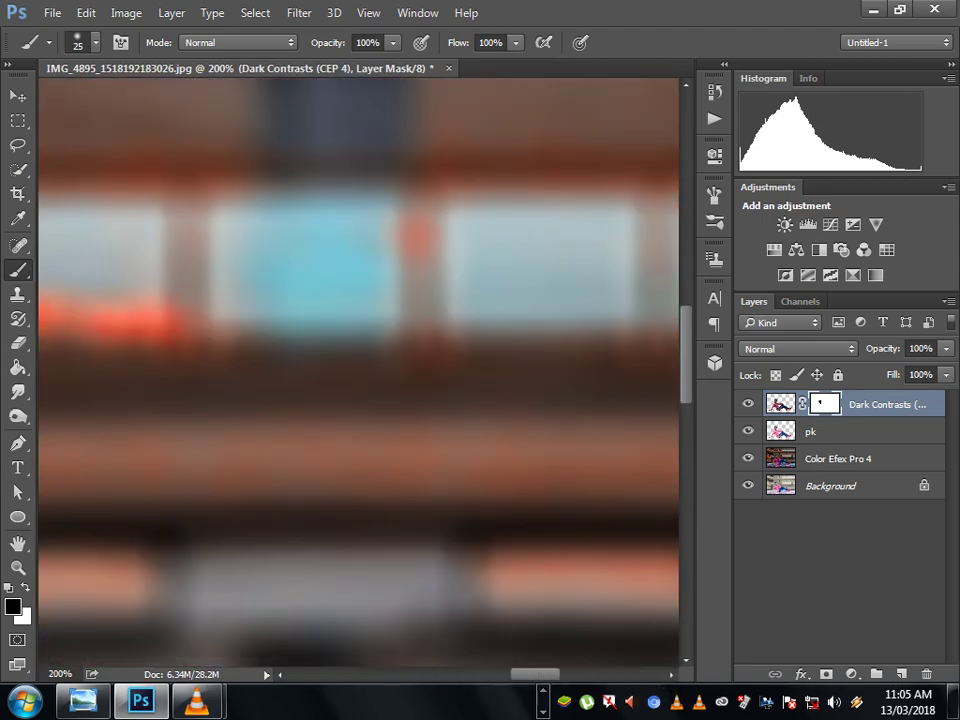
{"action": "scroll", "coordinate": [358, 371], "scroll_direction": "left", "scroll_amount": 3}
{"action": "scroll", "coordinate": [358, 371], "scroll_direction": "down", "scroll_amount": 2}
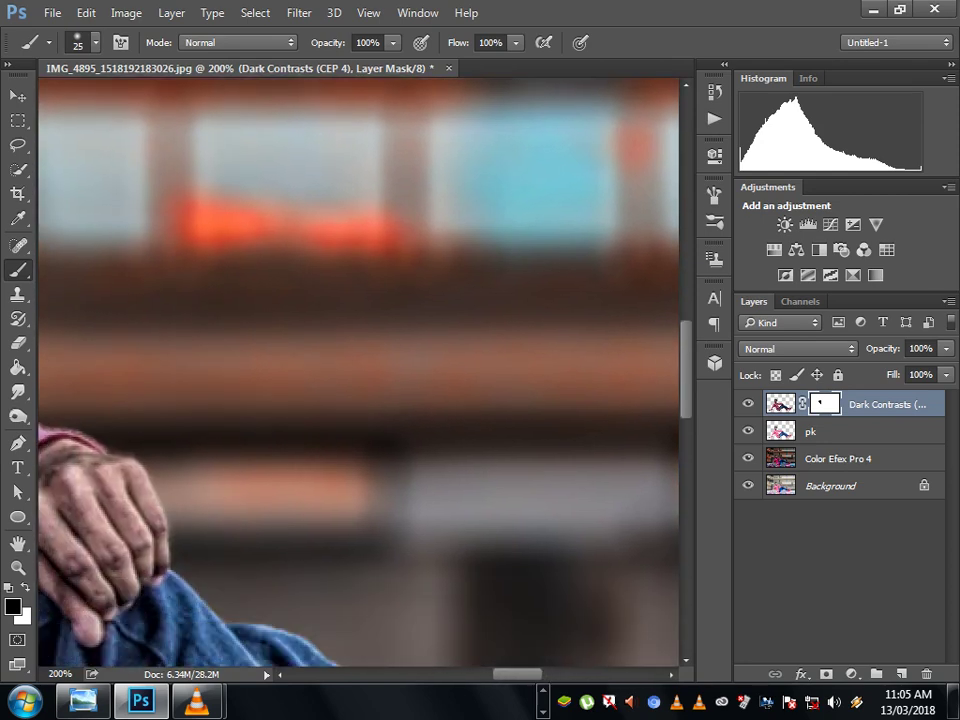
{"action": "scroll", "coordinate": [358, 371], "scroll_direction": "left", "scroll_amount": 4}
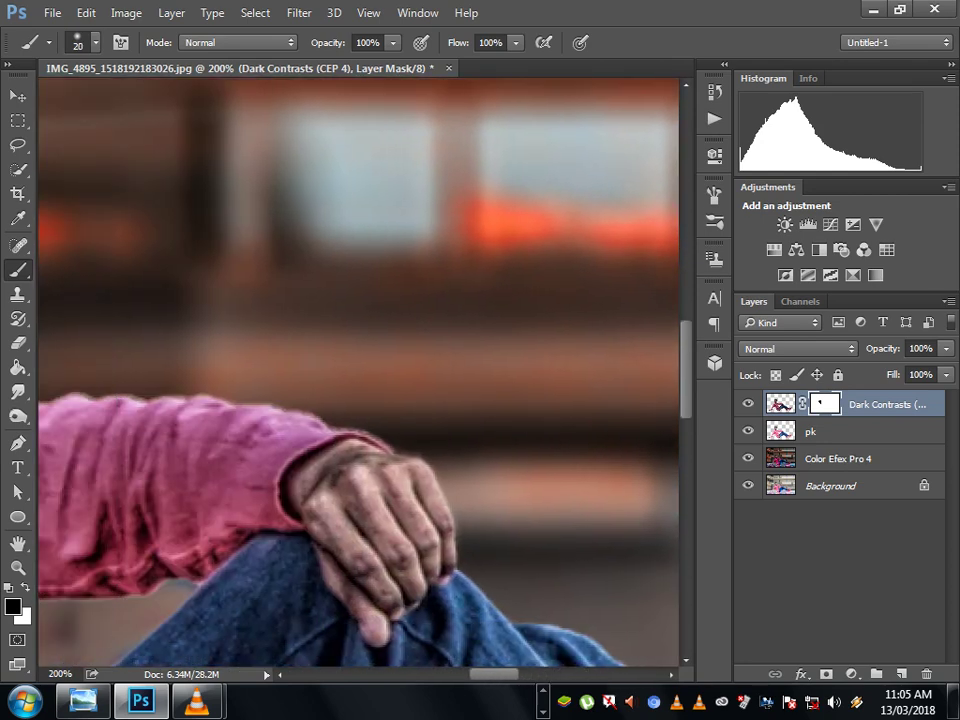
{"action": "key", "text": "bracketleft"}
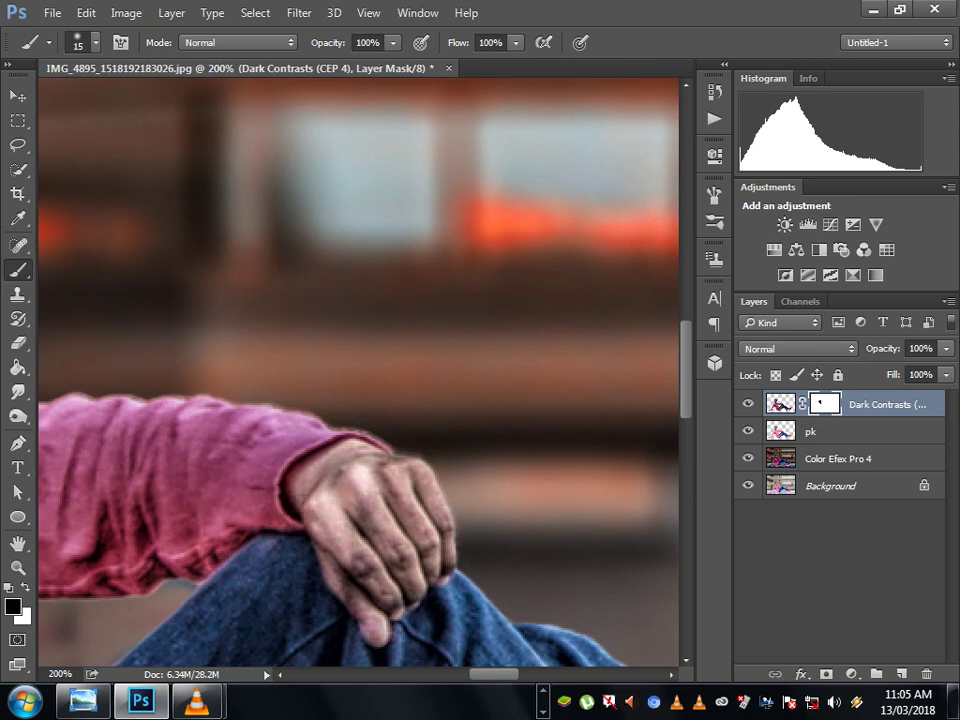
{"action": "key", "text": "bracketright"}
{"action": "key", "text": "bracketright"}
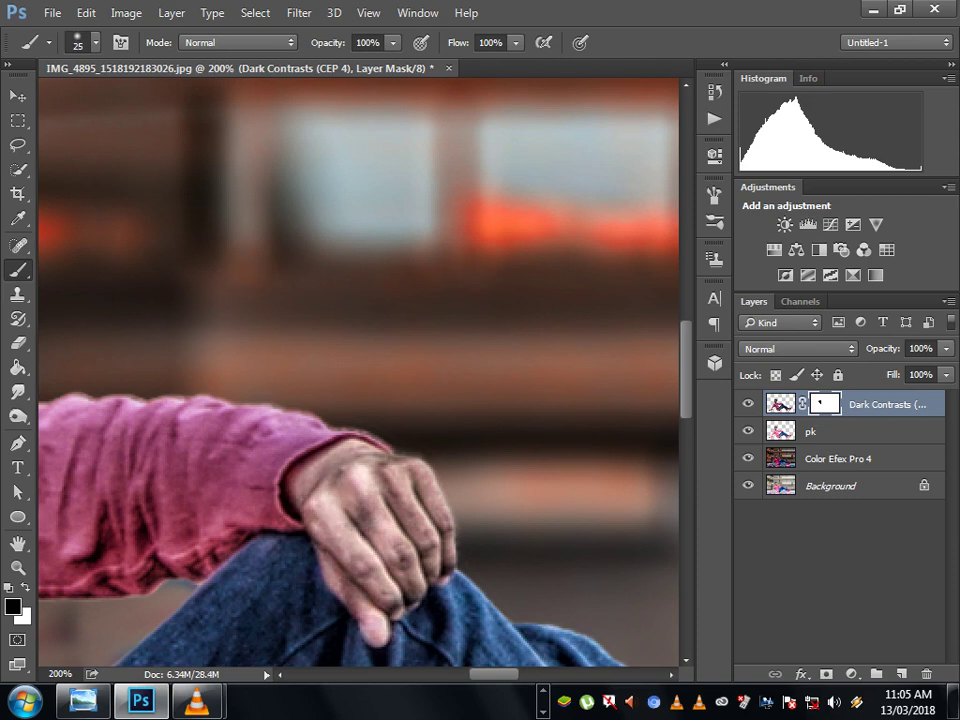
{"action": "key", "text": "bracketright"}
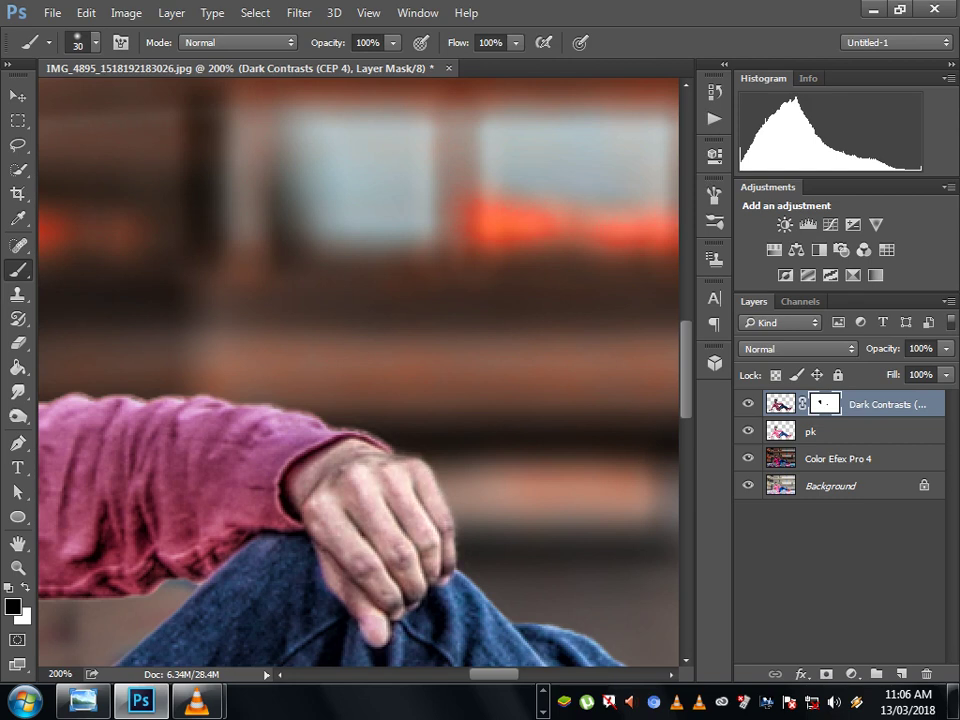
{"action": "mouse_move", "coordinate": [360, 400]}
{"action": "left_mouse_down"}
{"action": "mouse_move", "coordinate": [440, 414]}
{"action": "mouse_move", "coordinate": [450, 286]}
{"action": "mouse_move", "coordinate": [480, 180]}
{"action": "left_mouse_up"}
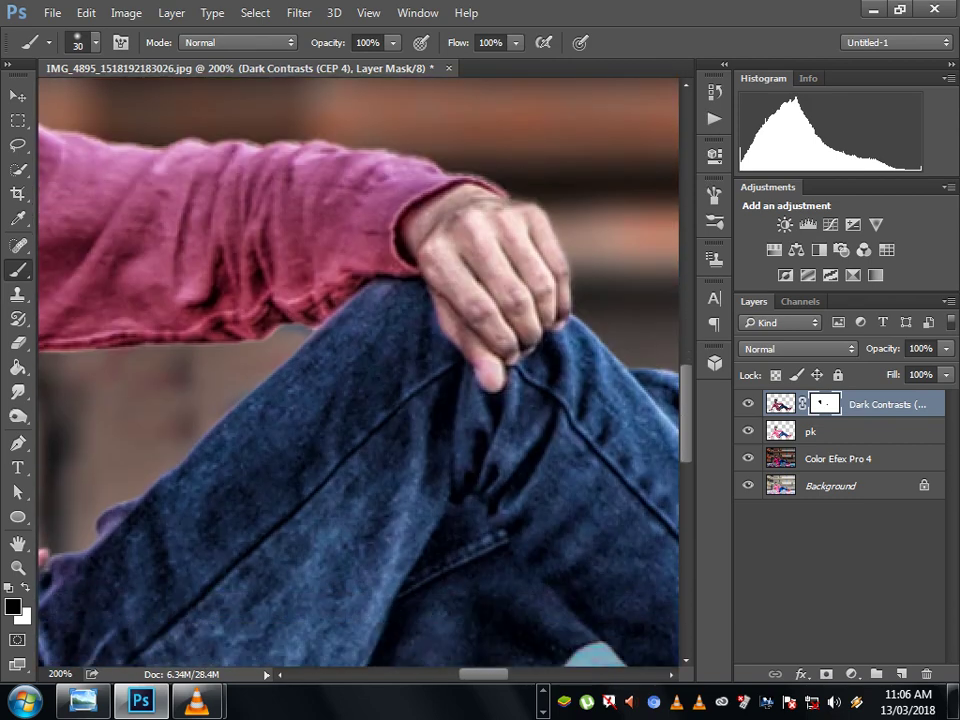
{"action": "mouse_move", "coordinate": [250, 200]}
{"action": "left_mouse_down"}
{"action": "mouse_move", "coordinate": [470, 560]}
{"action": "mouse_move", "coordinate": [640, 480]}
{"action": "mouse_move", "coordinate": [680, 220]}
{"action": "left_mouse_up"}
{"action": "mouse_move", "coordinate": [400, 350]}
{"action": "left_mouse_down"}
{"action": "mouse_move", "coordinate": [480, 300]}
{"action": "mouse_move", "coordinate": [600, 320]}
{"action": "mouse_move", "coordinate": [640, 300]}
{"action": "left_mouse_up"}
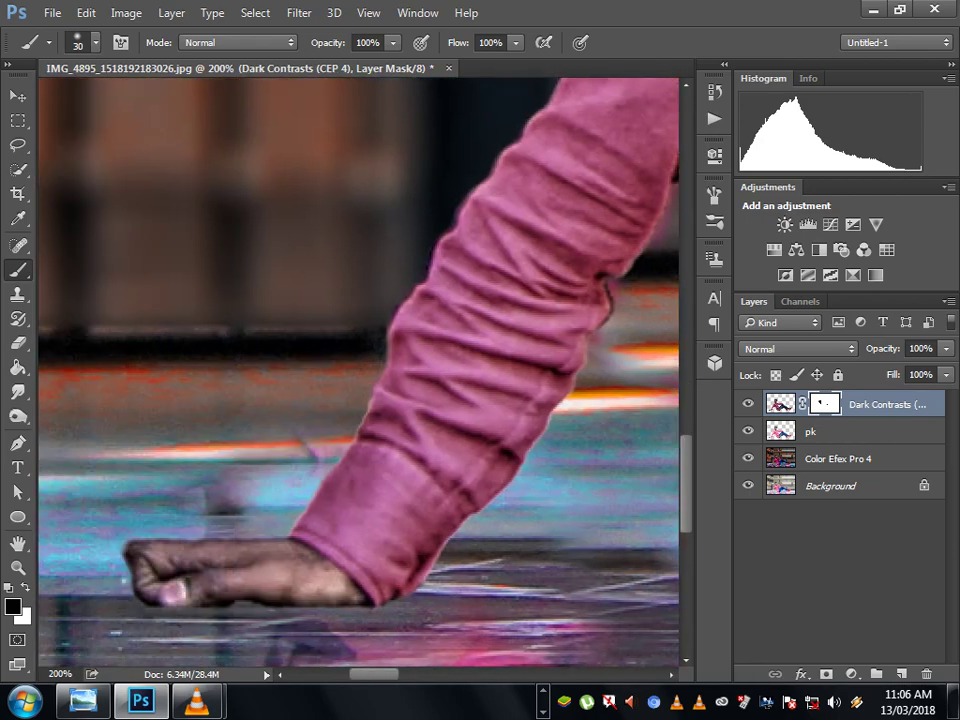
{"action": "left_click_drag", "start_coordinate": [135, 575], "coordinate": [350, 575]}
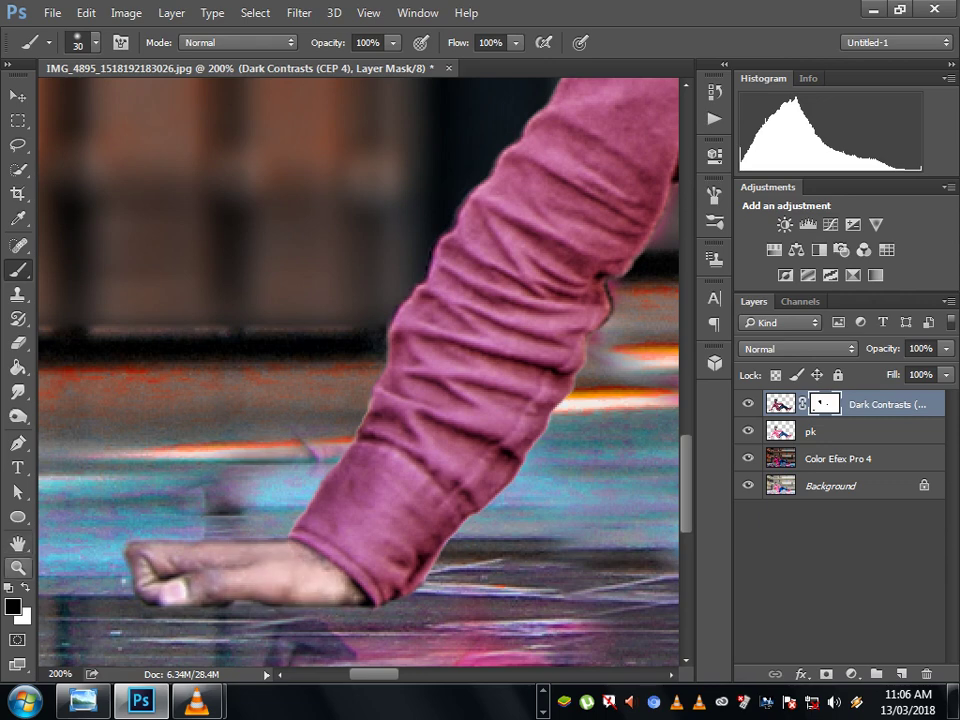
Fit the whole image back on screen.
{"action": "left_click", "coordinate": [18, 567]}
{"action": "right_click", "coordinate": [219, 358]}
{"action": "left_click", "coordinate": [262, 368]}
{"action": "right_click", "coordinate": [503, 357]}
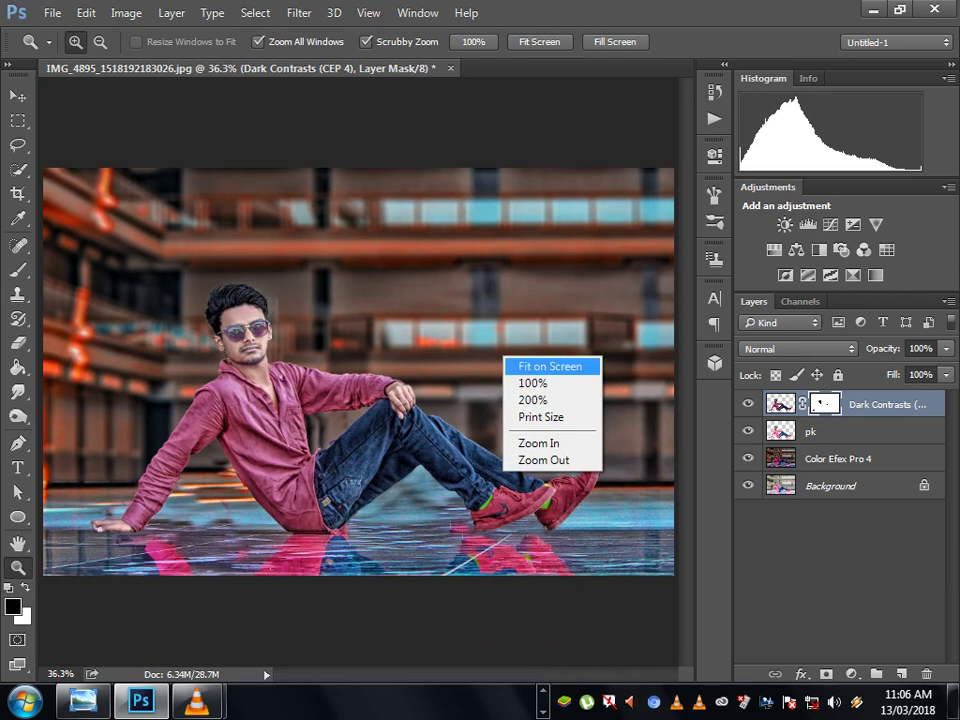
Add the pk layer to the selection and merge it into the Dark Contrasts layer.
{"action": "left_click", "coordinate": [545, 366]}
{"action": "left_click", "coordinate": [825, 431], "text": "ctrl"}
{"action": "right_click", "coordinate": [850, 431]}
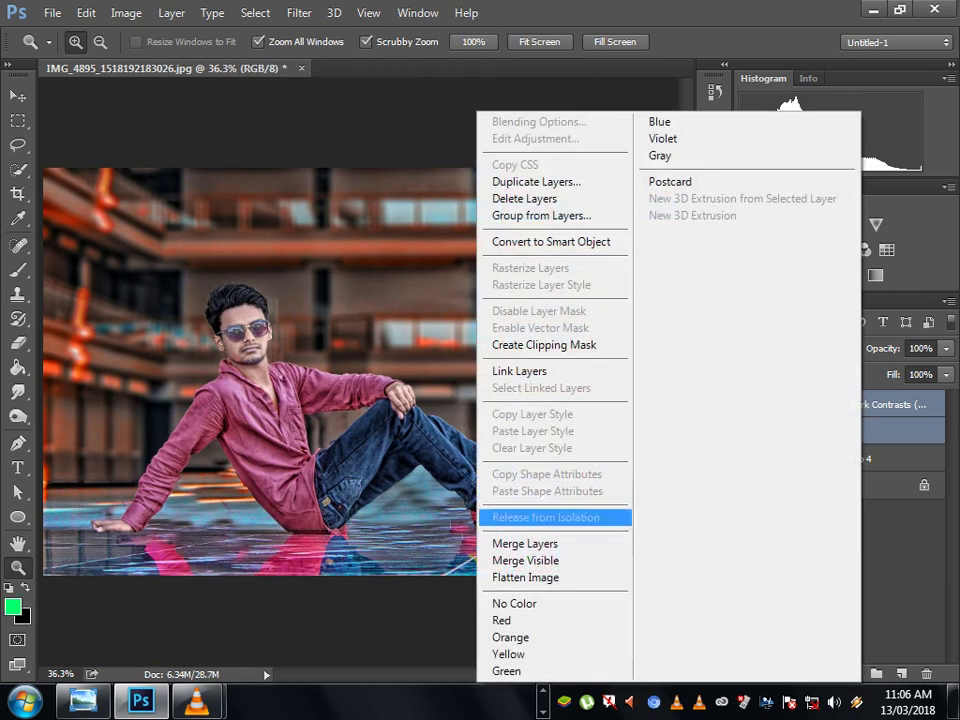
{"action": "left_click", "coordinate": [530, 542]}
{"action": "right_click", "coordinate": [488, 256]}
Apply Color Efex Pro 4's Contrast Color Range filter with Color Contrast at 37%.
{"action": "left_click", "coordinate": [255, 12]}
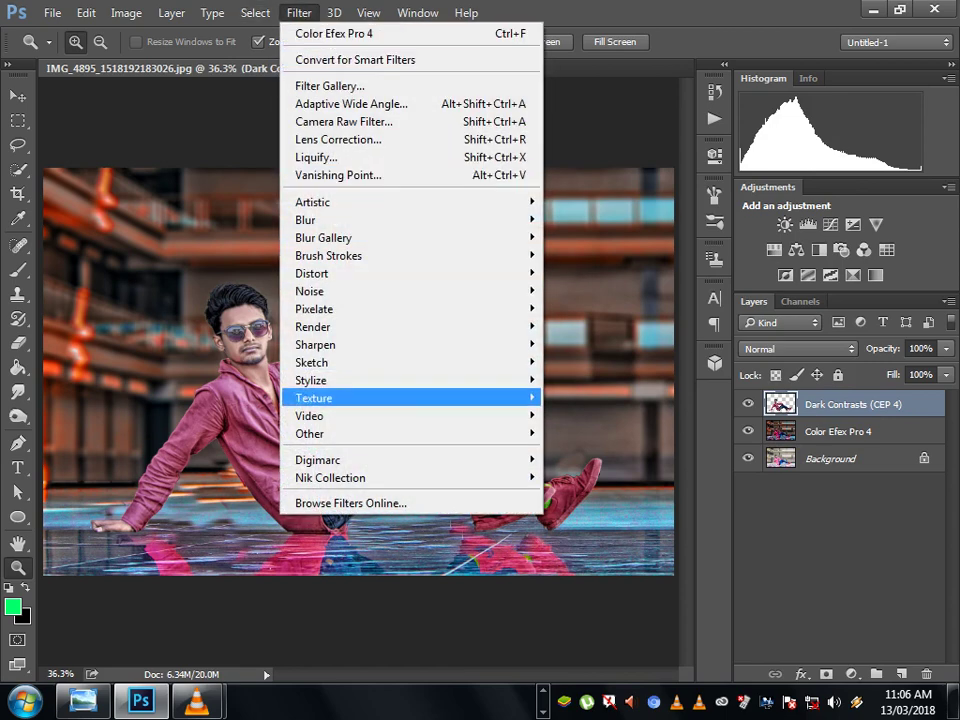
{"action": "left_click", "coordinate": [600, 495]}
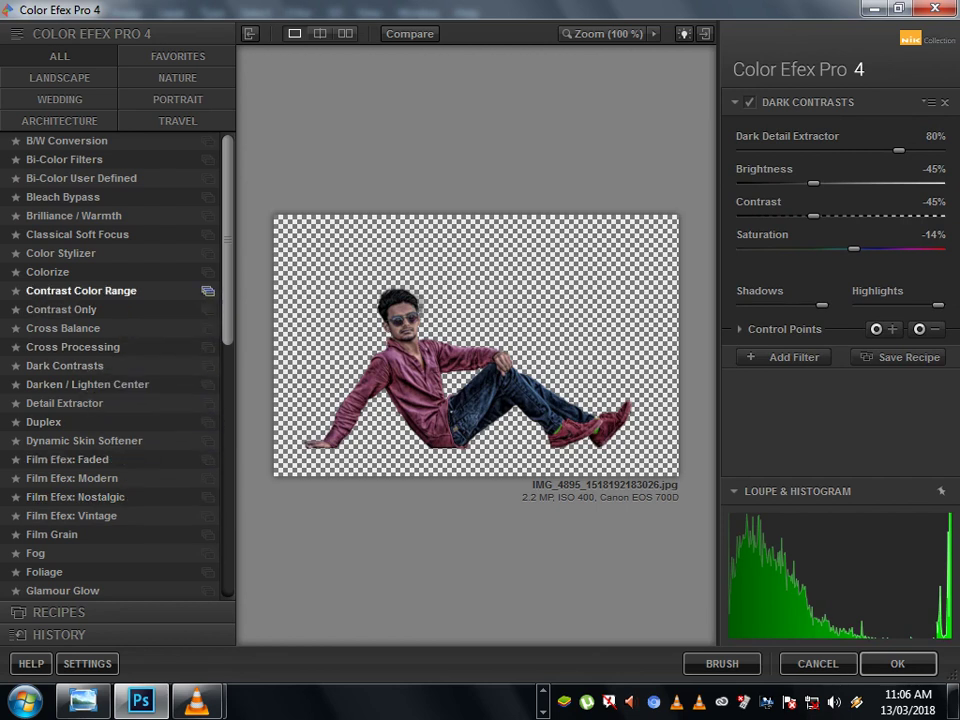
{"action": "left_click", "coordinate": [90, 290]}
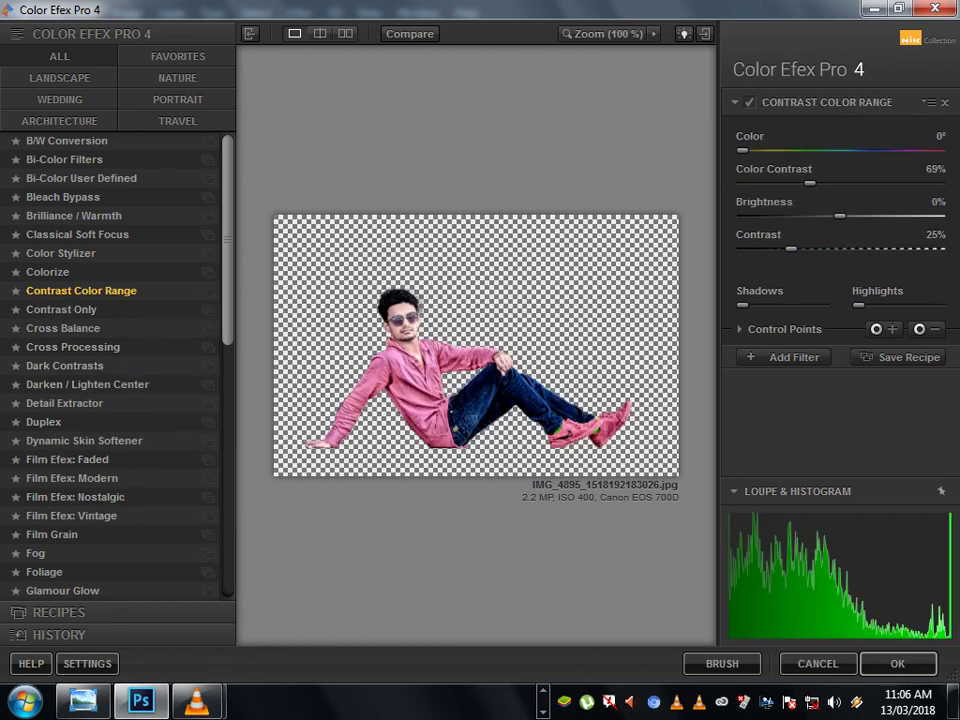
{"action": "left_click_drag", "start_coordinate": [809, 183], "coordinate": [777, 183]}
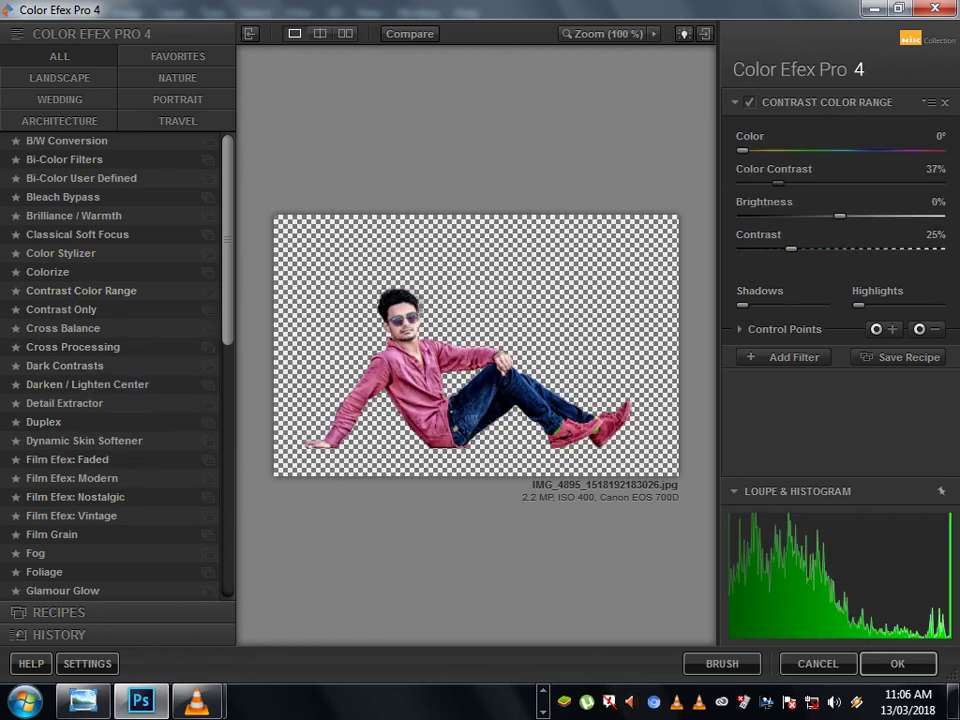
{"action": "left_click", "coordinate": [897, 663]}
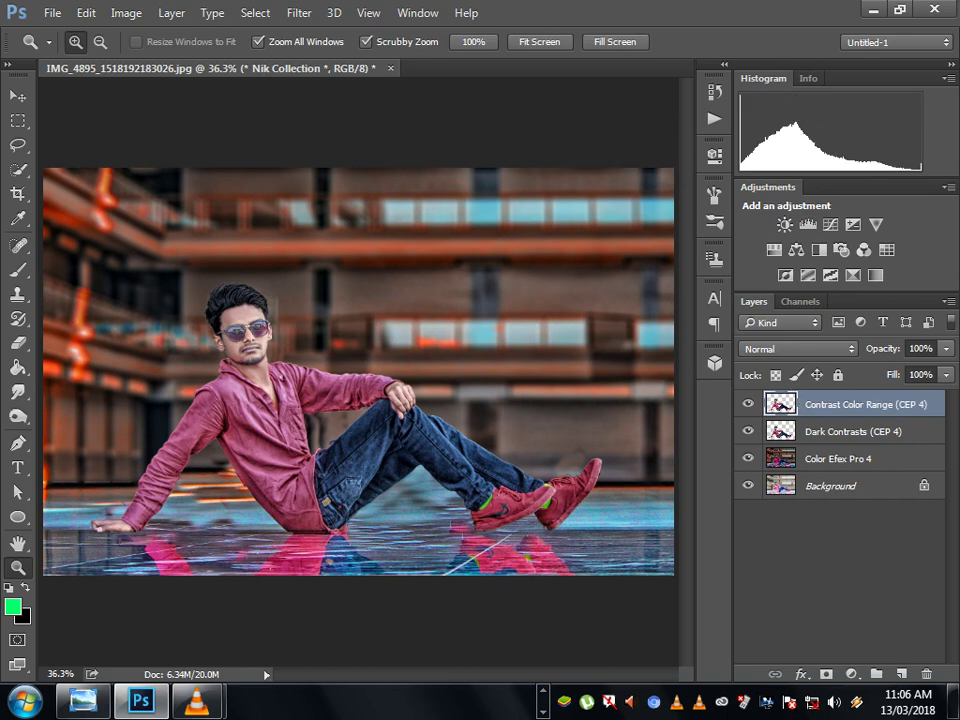
Fit the photo on screen and set the Contrast Color Range layer opacity to 70%.
{"action": "right_click", "coordinate": [312, 341]}
{"action": "key", "text": "Escape"}
{"action": "left_click", "coordinate": [298, 356]}
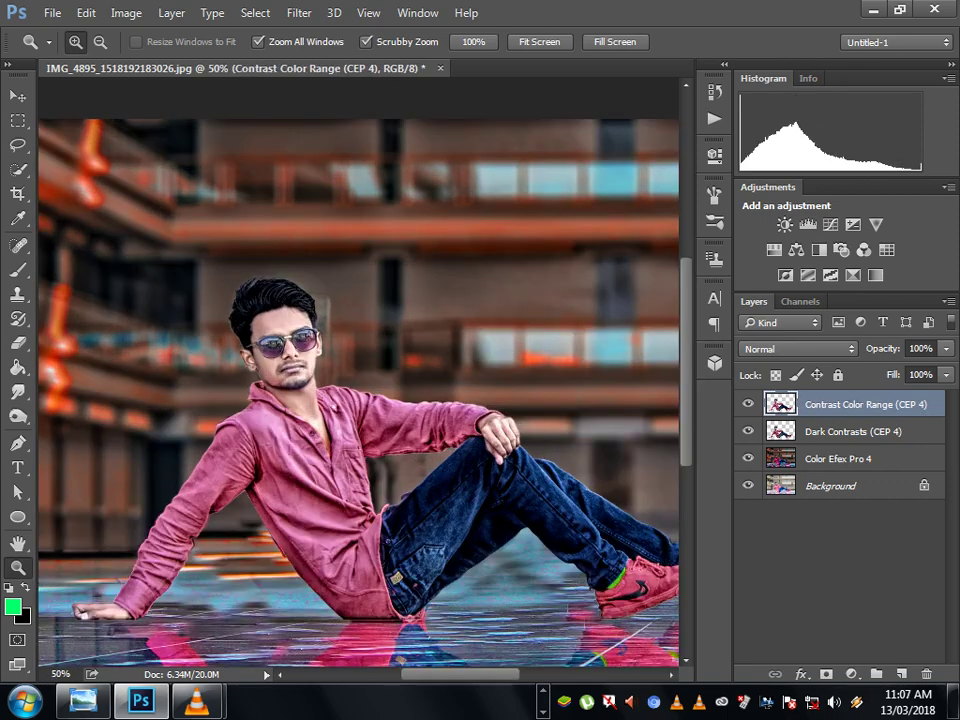
{"action": "right_click", "coordinate": [298, 356]}
{"action": "left_click", "coordinate": [330, 364]}
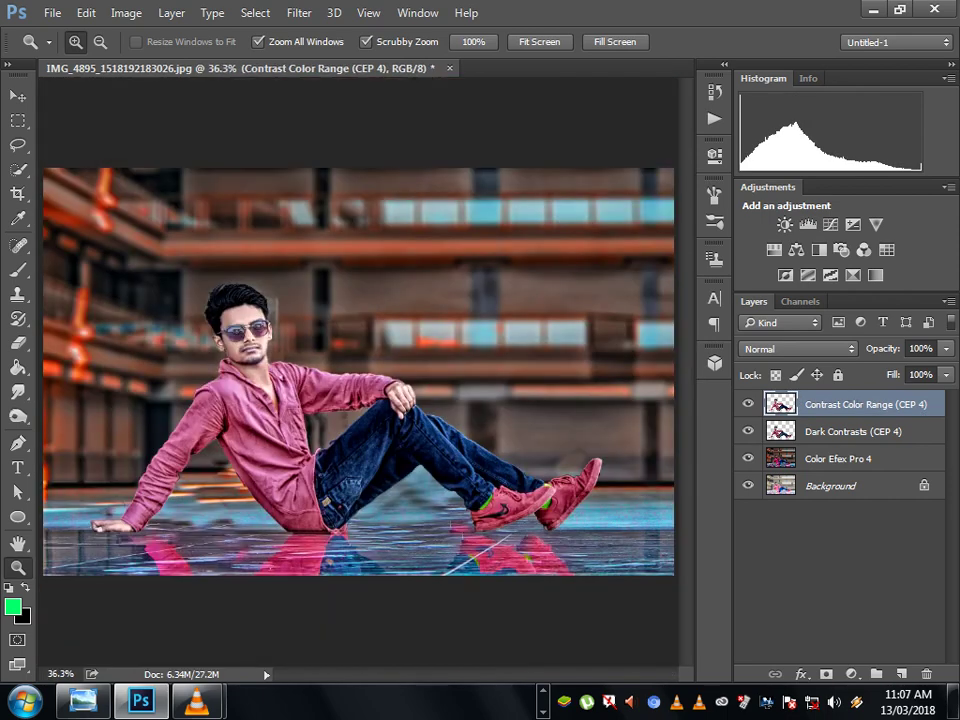
{"action": "right_click", "coordinate": [311, 356]}
{"action": "key", "text": "Escape"}
{"action": "left_click_drag", "start_coordinate": [945, 348], "coordinate": [917, 369]}
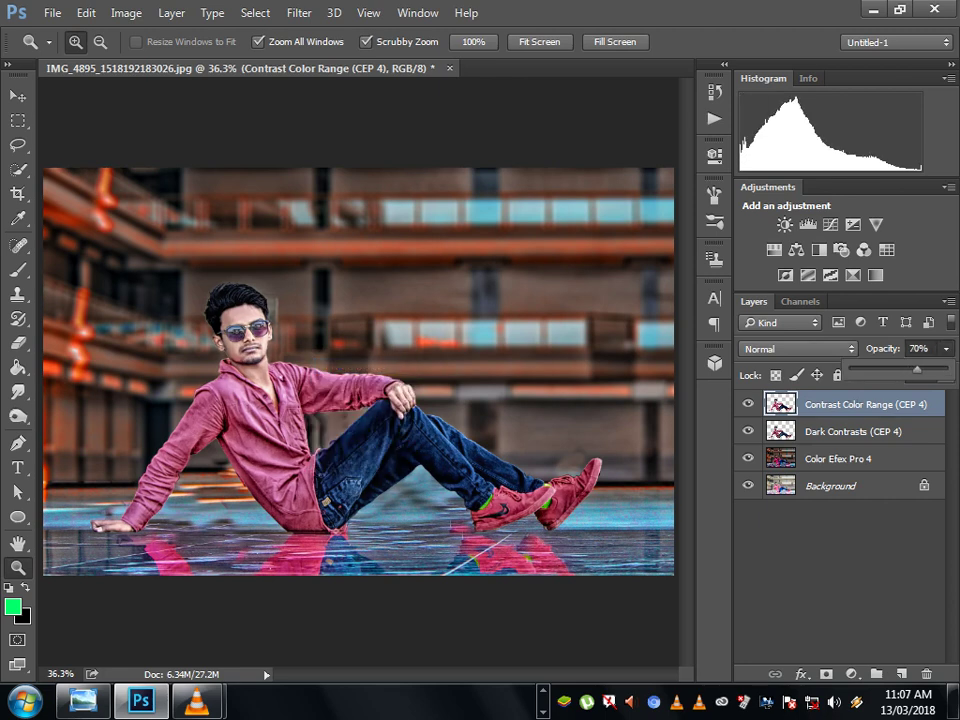
Add a Selective Color adjustment layer with the Reds' Black lowered to -37.
{"action": "right_click", "coordinate": [408, 310]}
{"action": "key", "text": "Escape"}
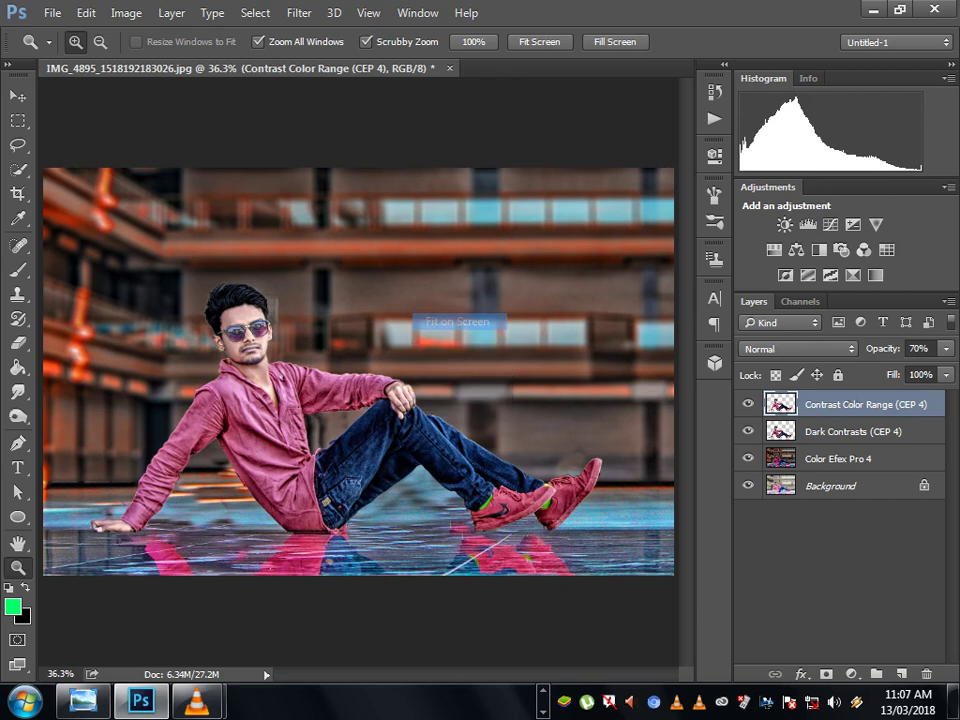
{"action": "left_click", "coordinate": [851, 674]}
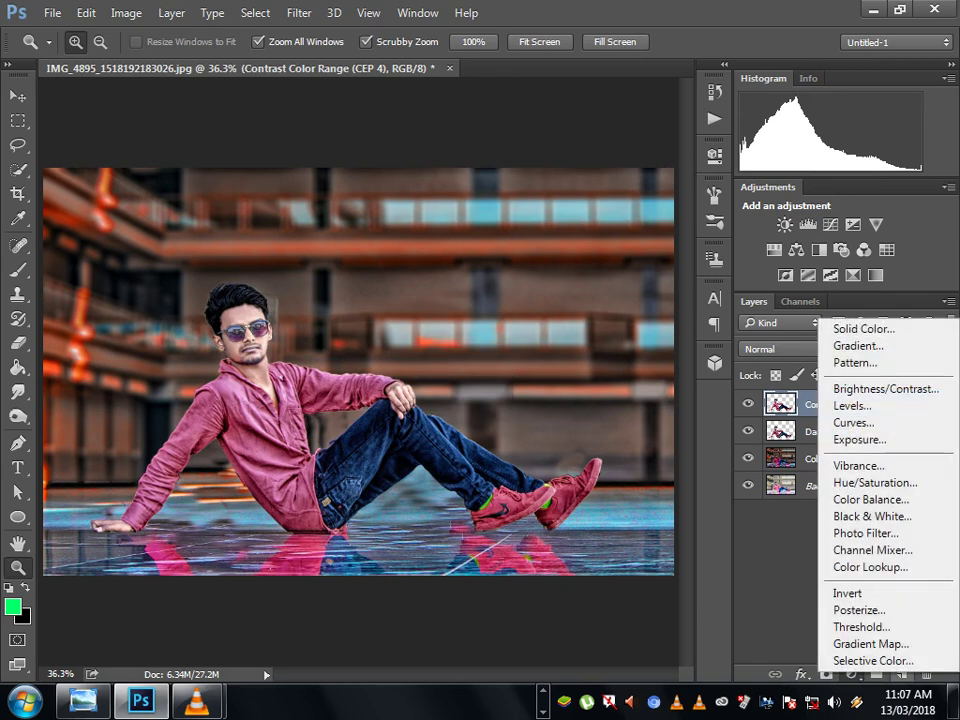
{"action": "left_click", "coordinate": [873, 660]}
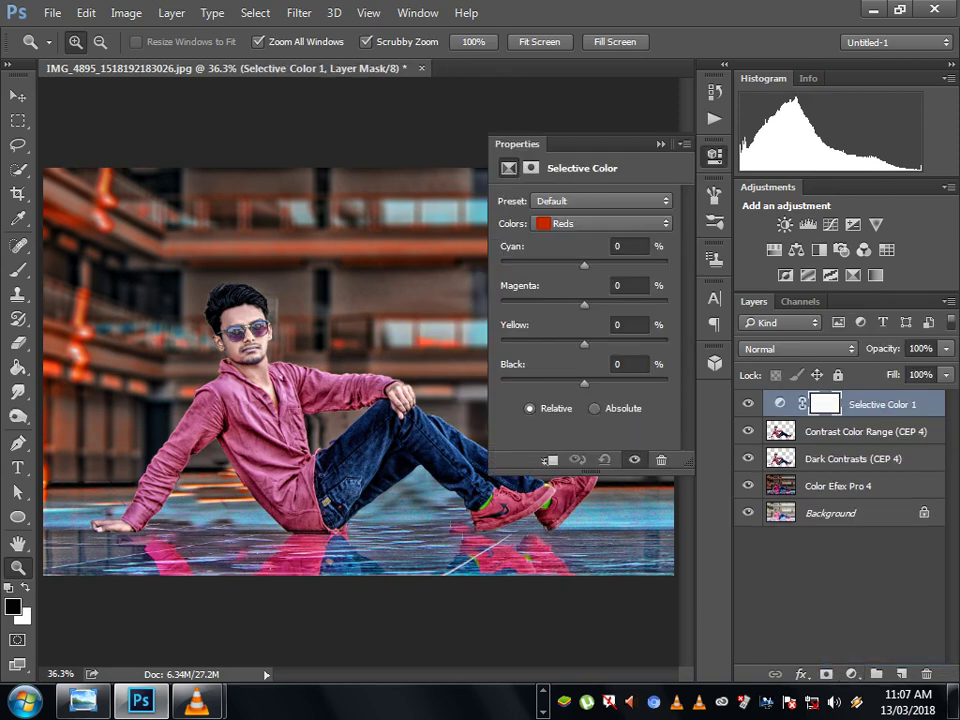
{"action": "left_click_drag", "start_coordinate": [584, 383], "coordinate": [559, 383]}
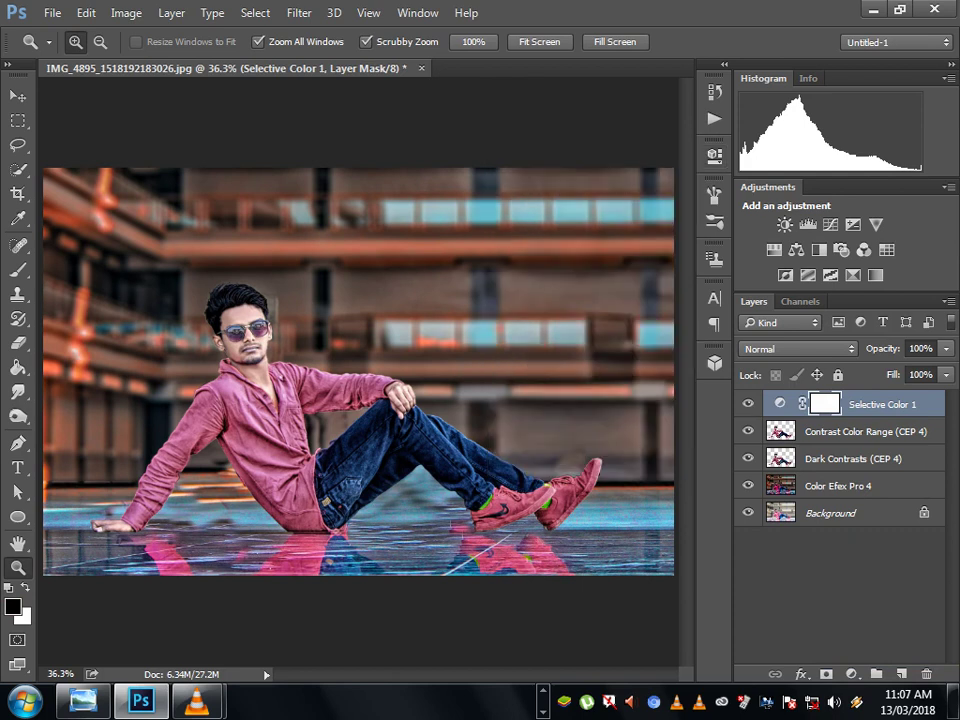
Paint the Selective Color mask black, switch to a small white brush, and select the contrast layers.
{"action": "key", "text": "b"}
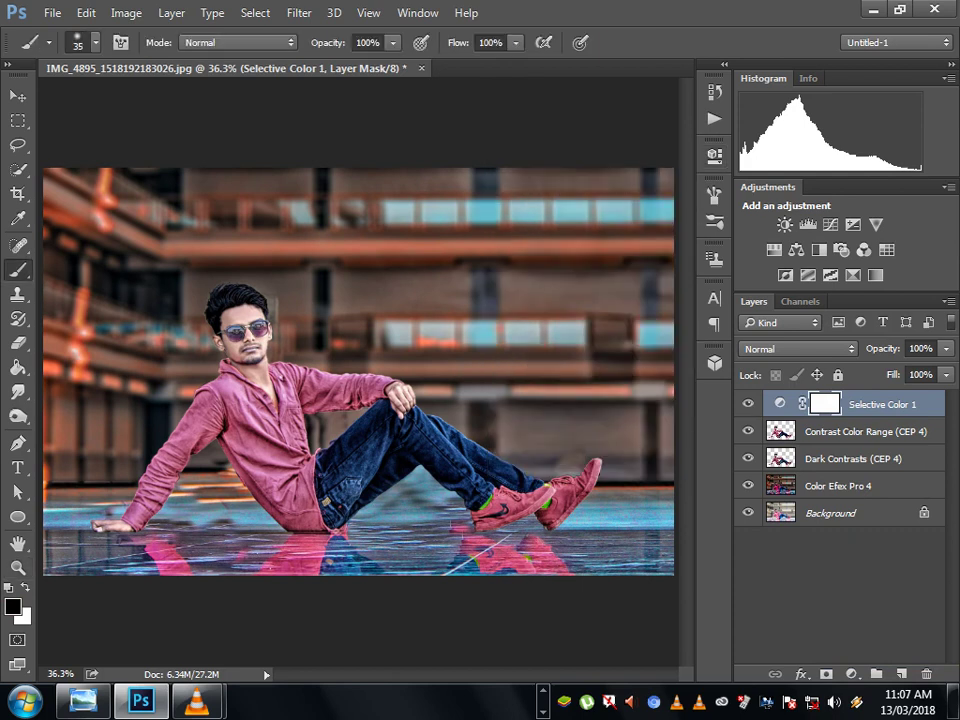
{"action": "key", "text": "bracketright"}
{"action": "key", "text": "bracketright"}
{"action": "key", "text": "bracketright"}
{"action": "mouse_move", "coordinate": [60, 150]}
{"action": "left_mouse_down"}
{"action": "mouse_move", "coordinate": [60, 260]}
{"action": "mouse_move", "coordinate": [140, 330]}
{"action": "mouse_move", "coordinate": [210, 190]}
{"action": "mouse_move", "coordinate": [370, 190]}
{"action": "left_mouse_up"}
{"action": "left_click_drag", "start_coordinate": [450, 190], "coordinate": [600, 250]}
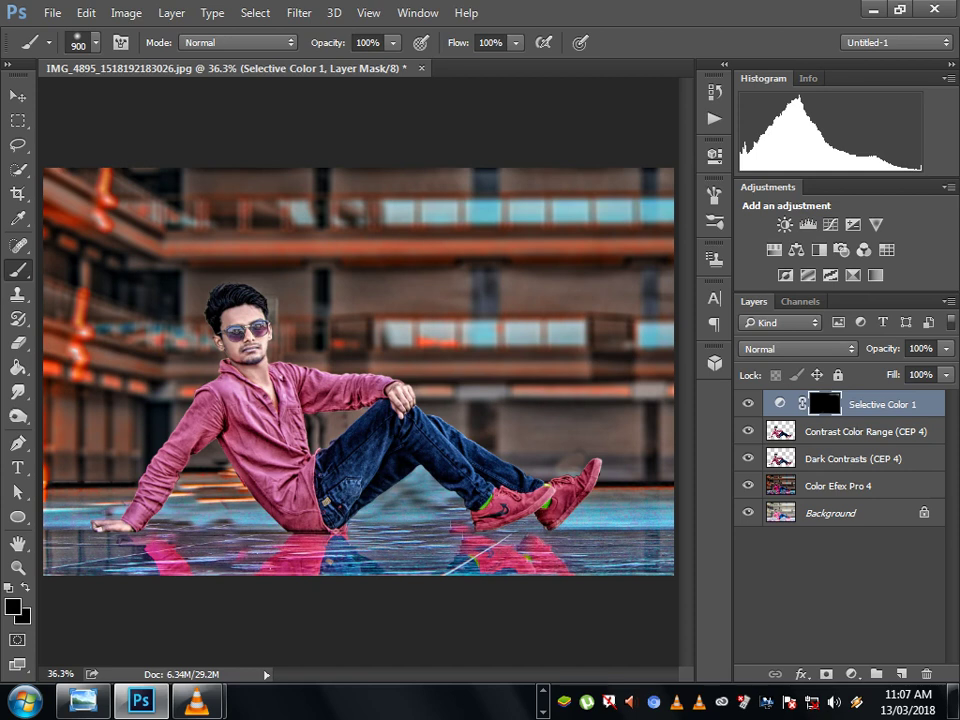
{"action": "key", "text": "x"}
{"action": "key", "text": "bracketleft"}
{"action": "key", "text": "bracketleft"}
{"action": "key", "text": "bracketleft"}
{"action": "key", "text": "alt+shift+bracketleft"}
{"action": "key", "text": "alt+shift+bracketleft"}
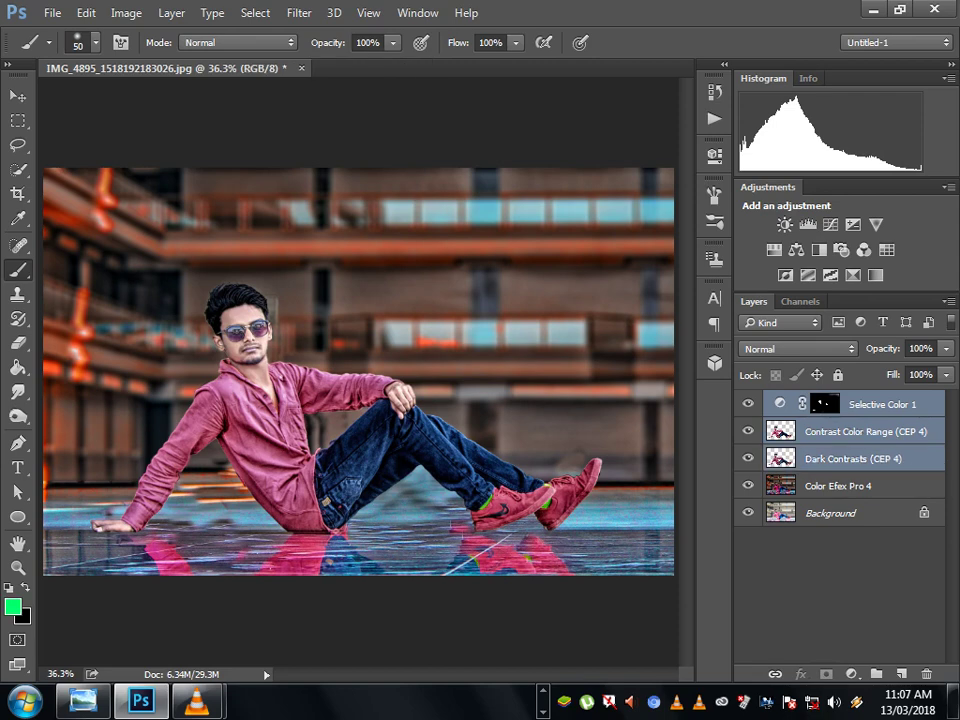
Merge the three selected layers into one and zoom to 300% on the face.
{"action": "right_click", "coordinate": [857, 431]}
{"action": "left_click", "coordinate": [500, 544]}
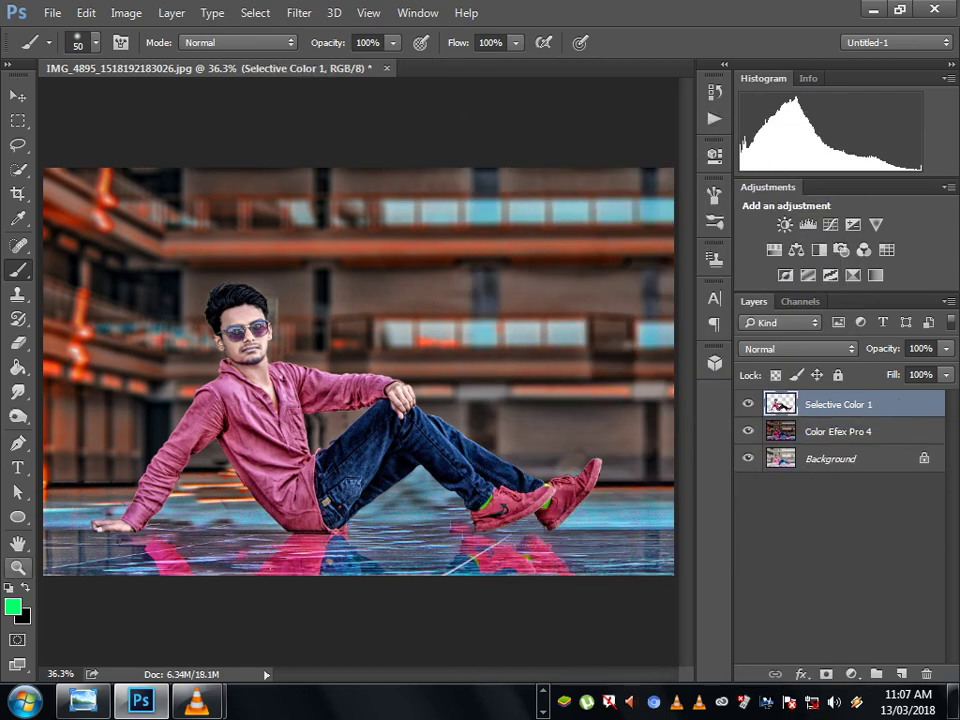
{"action": "key", "text": "z"}
{"action": "right_click", "coordinate": [321, 285]}
{"action": "left_click", "coordinate": [335, 291]}
{"action": "left_click_drag", "start_coordinate": [248, 323], "coordinate": [330, 323]}
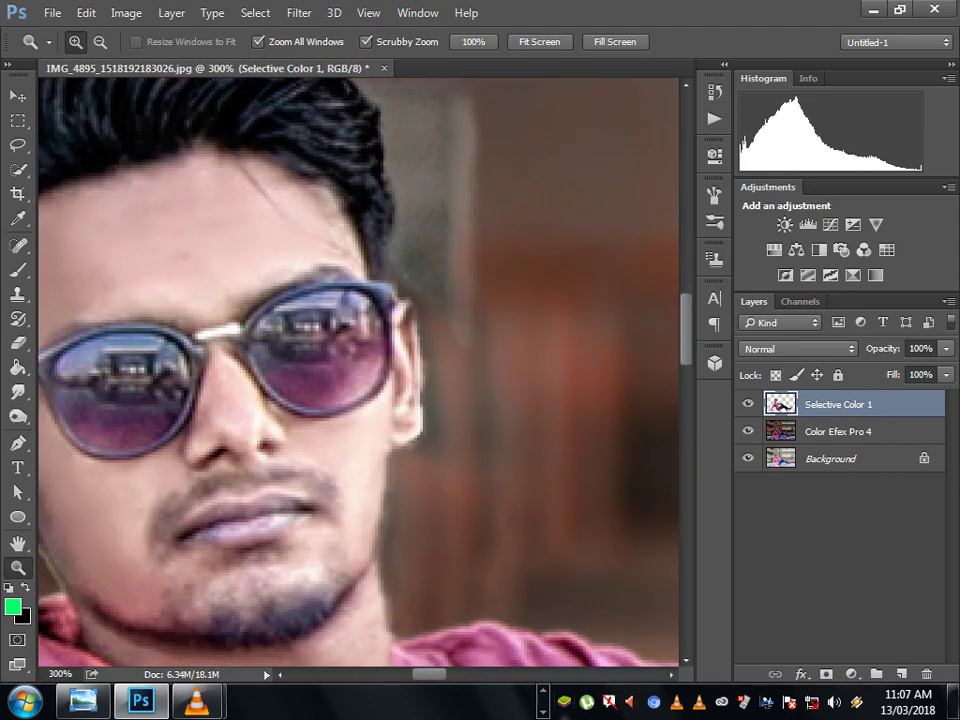
{"action": "scroll", "coordinate": [358, 370], "scroll_direction": "left", "scroll_amount": 5}
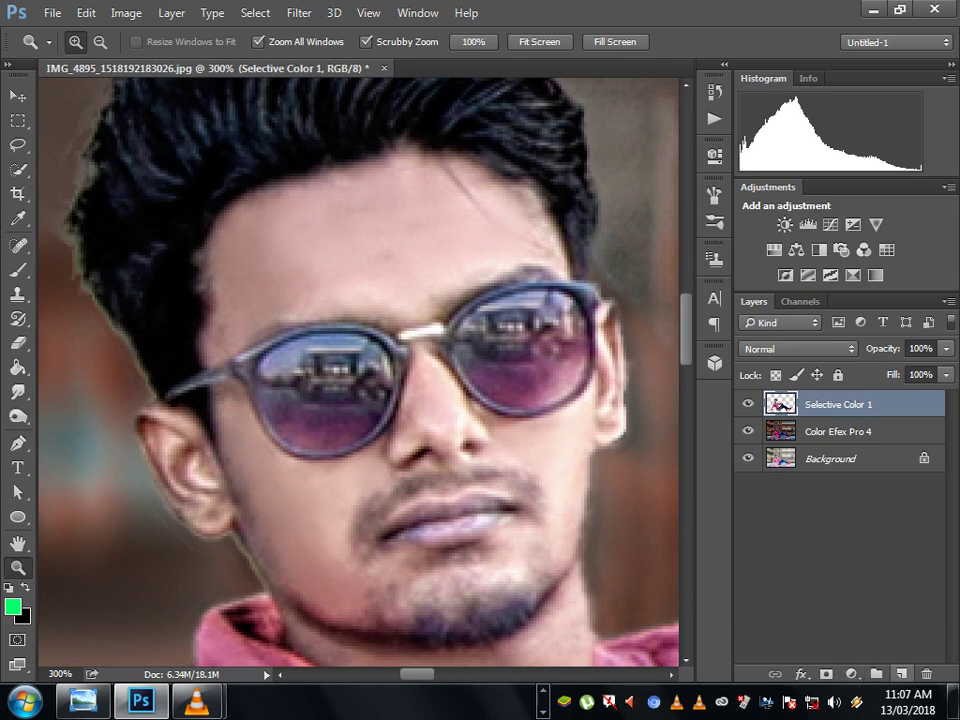
On a new Color-mode layer, paint both sunglass lenses with cyan #00c0ff.
{"action": "key", "text": "ctrl+shift+alt+n"}
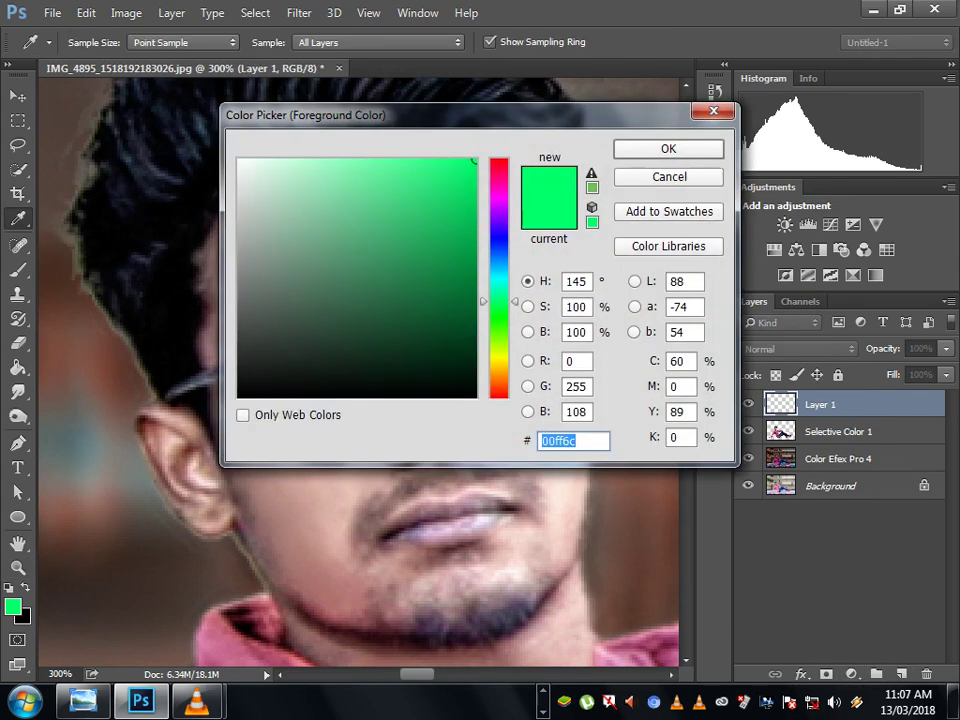
{"action": "type", "text": "00ffde"}
{"action": "type", "text": "00ccff"}
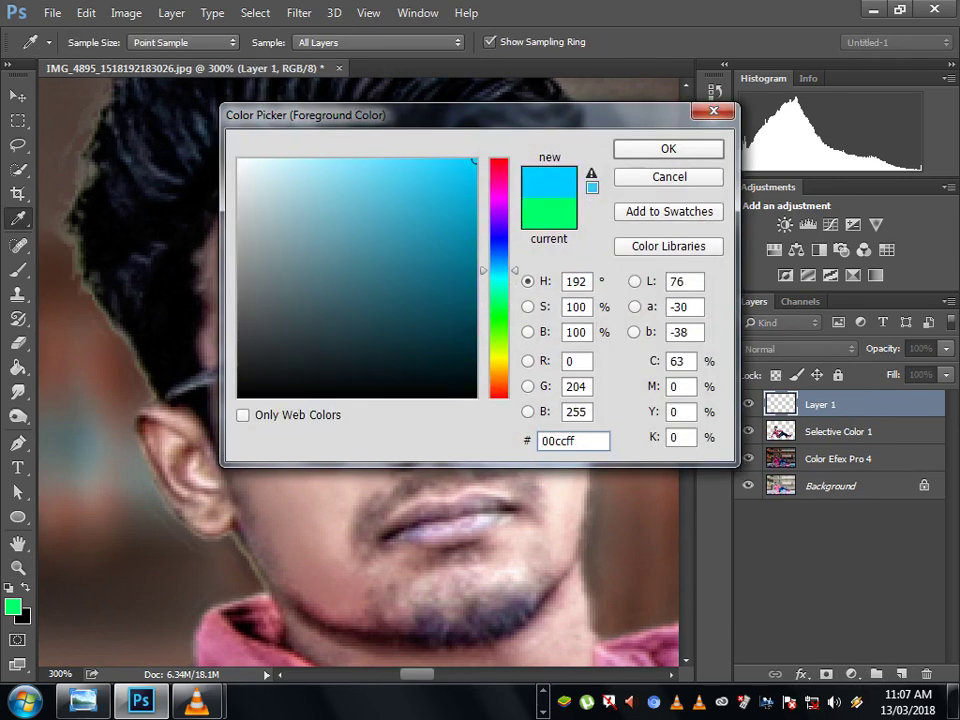
{"action": "key", "text": "BackSpace"}
{"action": "key", "text": "BackSpace"}
{"action": "key", "text": "BackSpace"}
{"action": "type", "text": "0ff"}
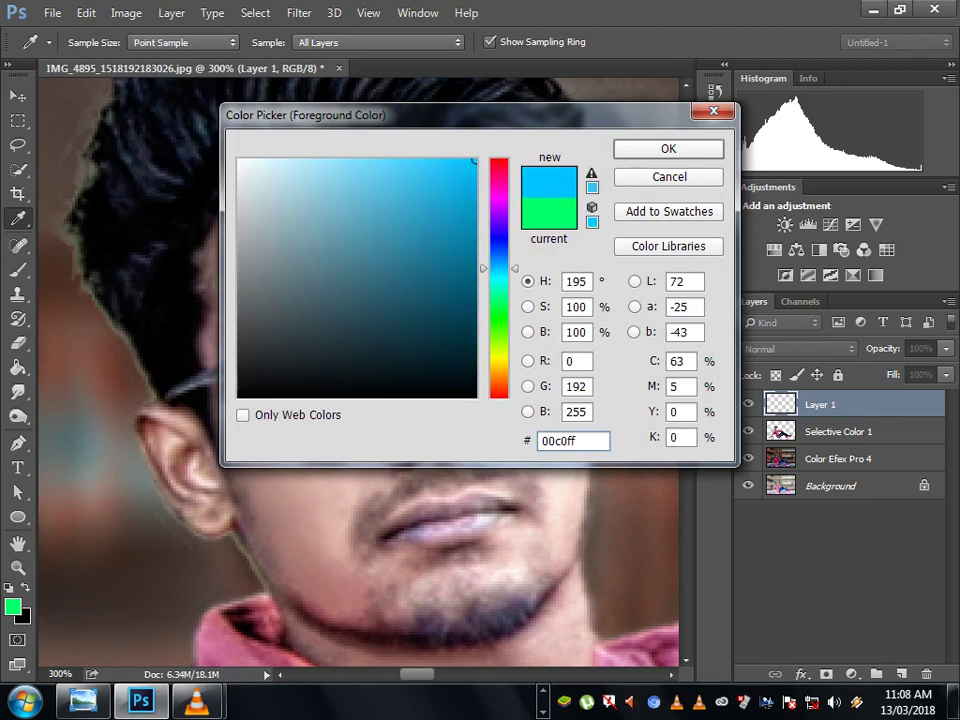
{"action": "key", "text": "Return"}
{"action": "key", "text": "b"}
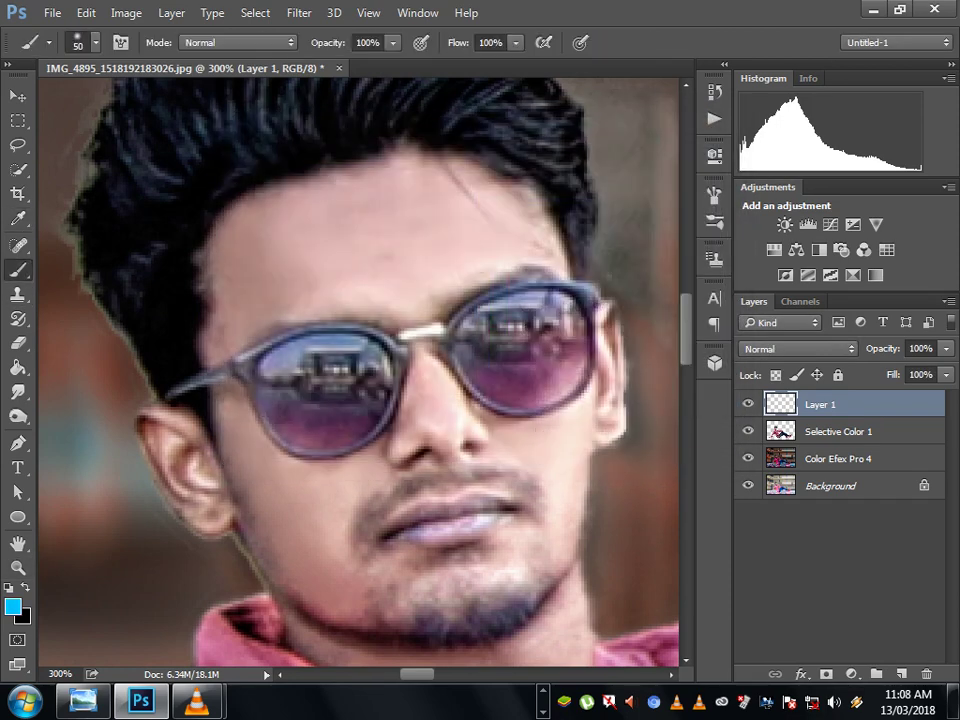
{"action": "left_click", "coordinate": [797, 348]}
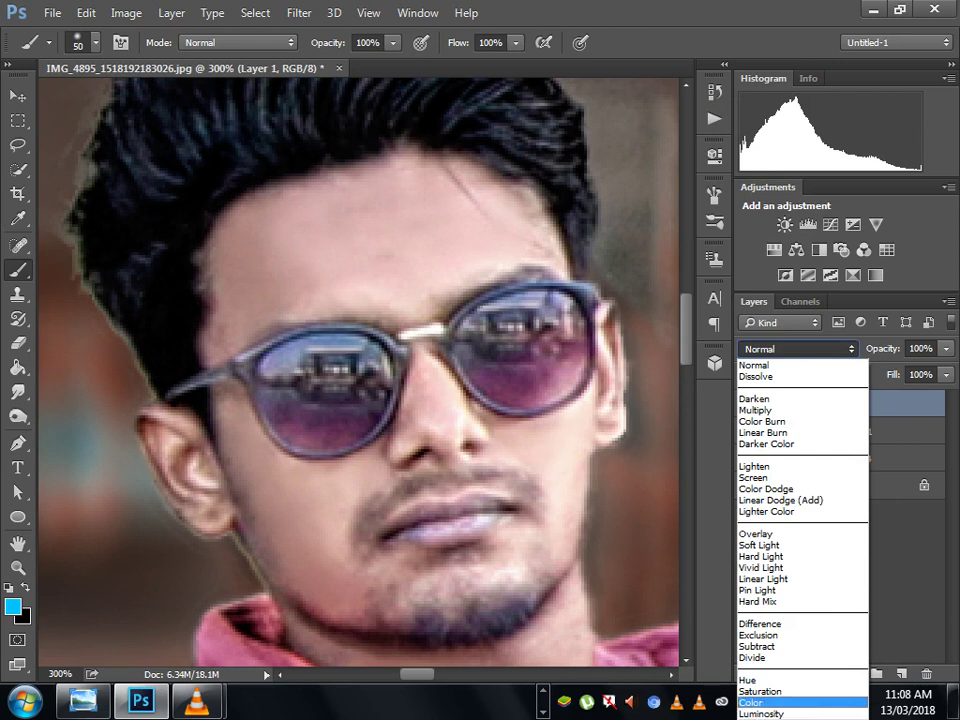
{"action": "key", "text": "Return"}
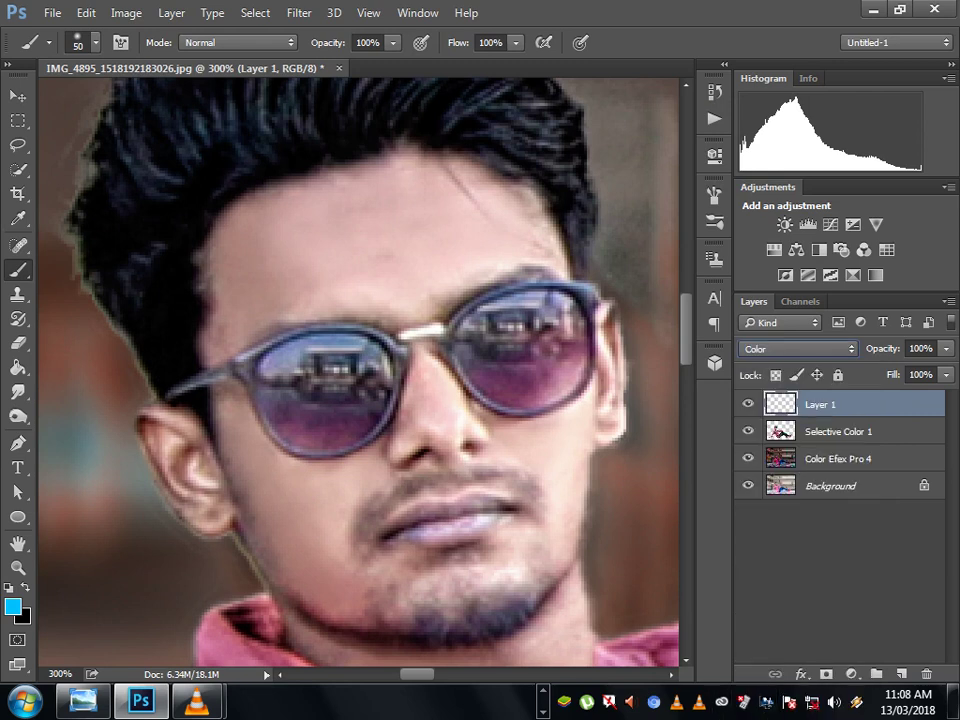
{"action": "left_click_drag", "start_coordinate": [270, 380], "coordinate": [380, 405]}
{"action": "key", "text": "bracketleft"}
{"action": "key", "text": "bracketleft"}
{"action": "key", "text": "bracketleft"}
{"action": "key", "text": "bracketleft"}
{"action": "key", "text": "bracketleft"}
{"action": "key", "text": "bracketleft"}
{"action": "key", "text": "bracketleft"}
{"action": "key", "text": "bracketleft"}
{"action": "key", "text": "bracketright"}
{"action": "key", "text": "bracketright"}
{"action": "key", "text": "bracketleft"}
{"action": "key", "text": "bracketleft"}
Fit the photo on screen and select the Color Efex Pro 4 layer.
{"action": "key", "text": "z"}
{"action": "right_click", "coordinate": [456, 250]}
{"action": "left_click", "coordinate": [505, 259]}
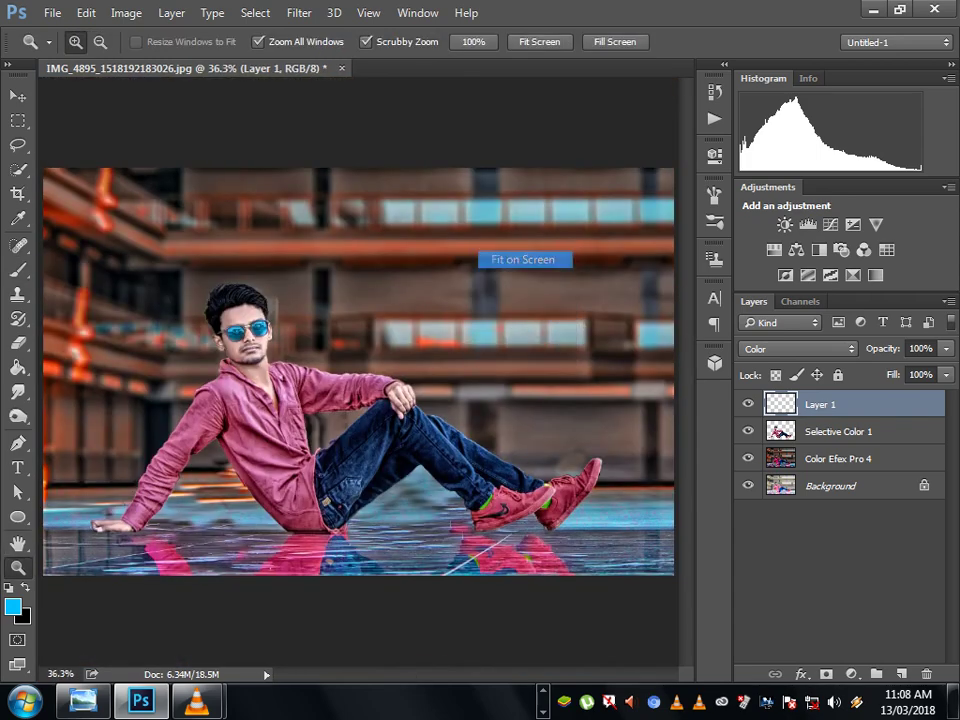
{"action": "right_click", "coordinate": [364, 258]}
{"action": "left_click", "coordinate": [405, 267]}
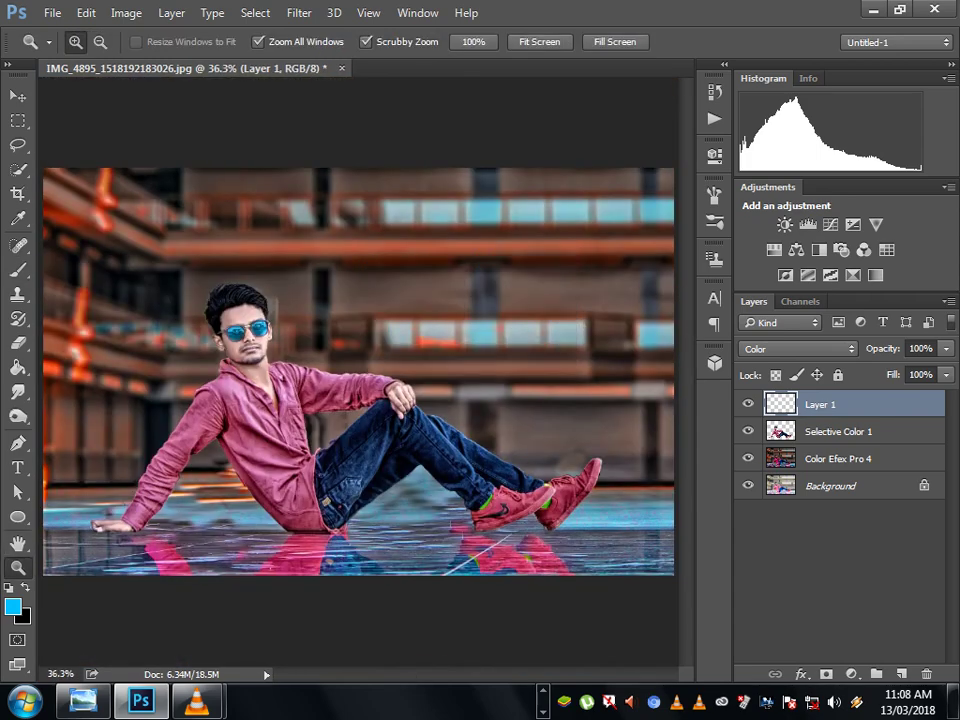
{"action": "right_click", "coordinate": [424, 273]}
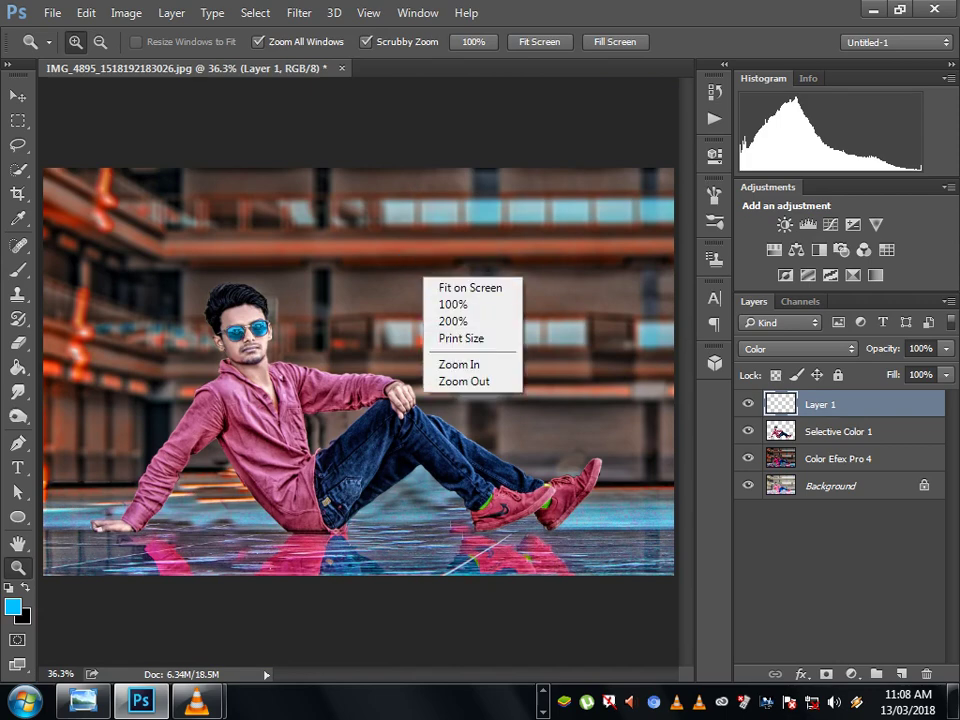
{"action": "left_click", "coordinate": [470, 285]}
{"action": "key", "text": "alt+bracketleft"}
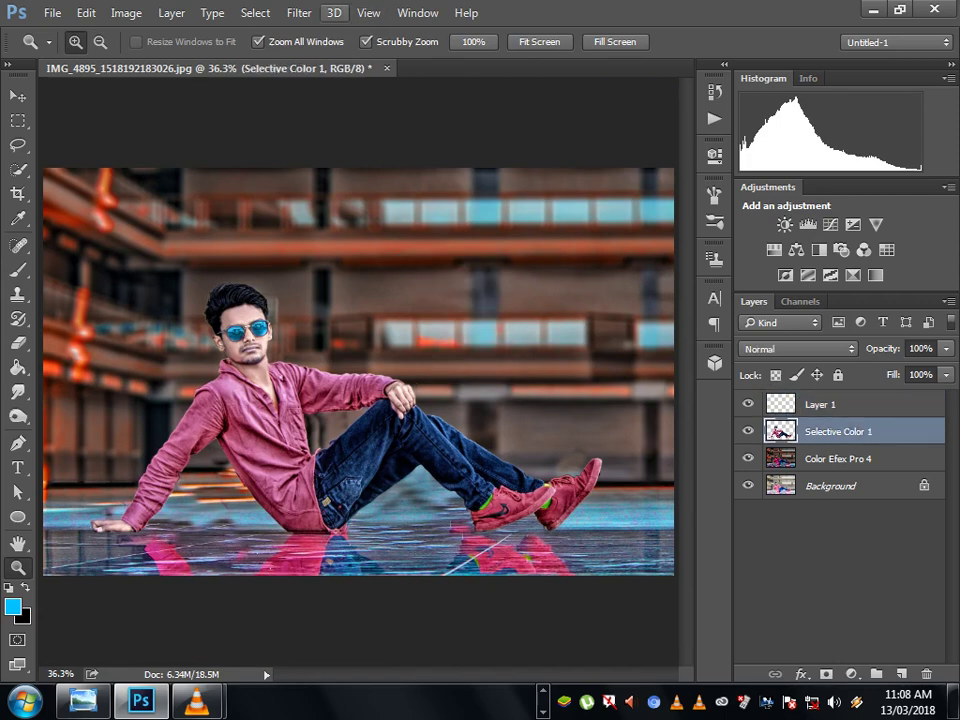
{"action": "key", "text": "alt+bracketleft"}
Apply a Tilt-Shift blur with the focus line on the floor and blur reduced to 22 px.
{"action": "left_click", "coordinate": [299, 12]}
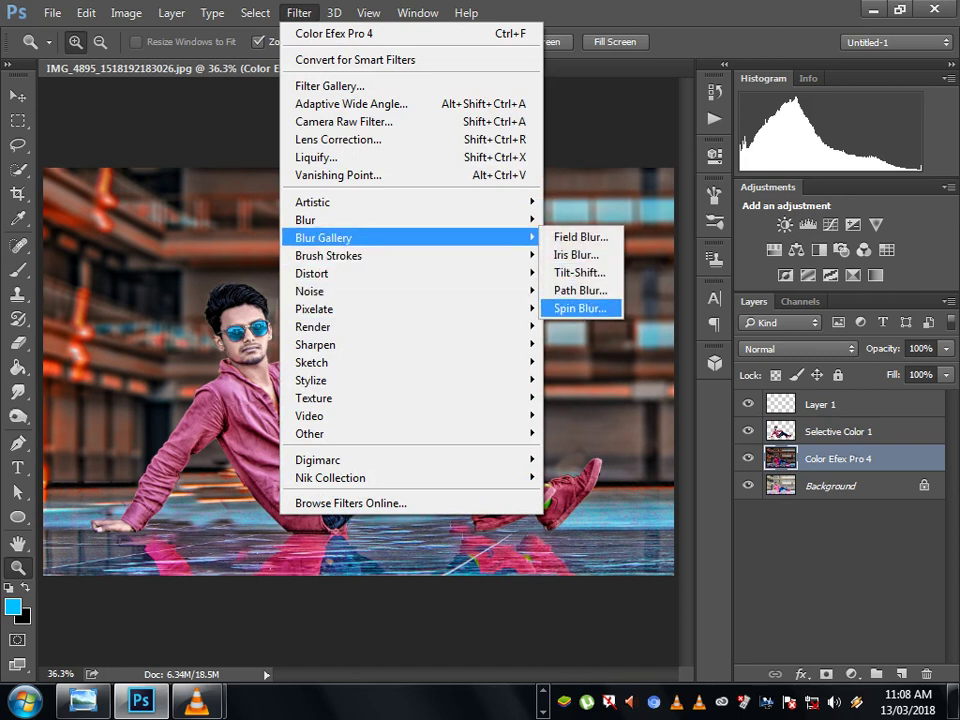
{"action": "left_click", "coordinate": [579, 272]}
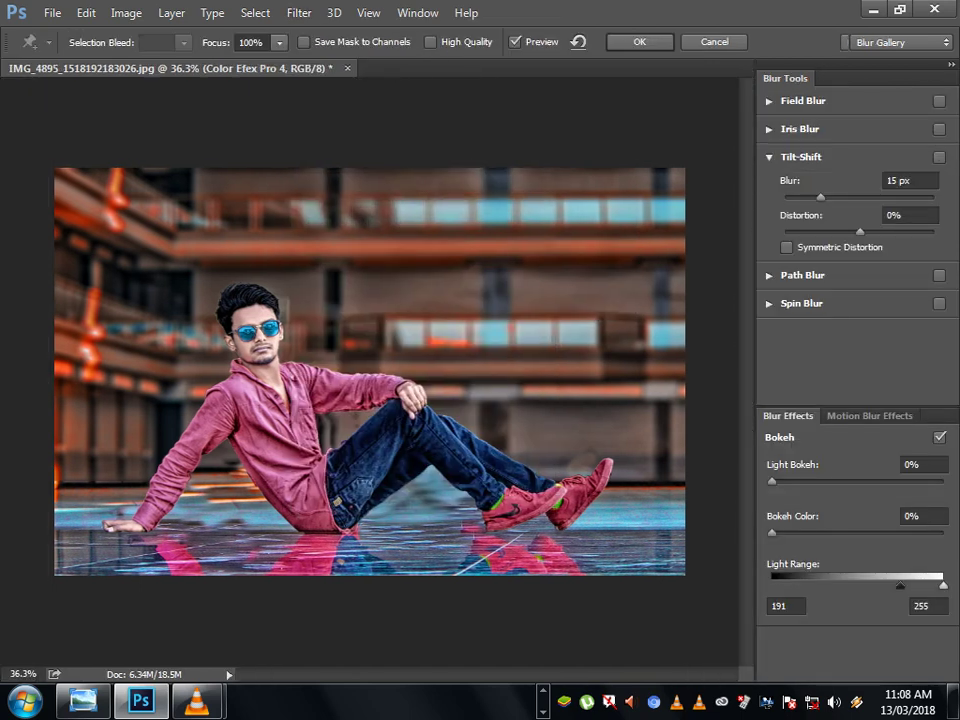
{"action": "left_click_drag", "start_coordinate": [500, 249], "coordinate": [500, 330]}
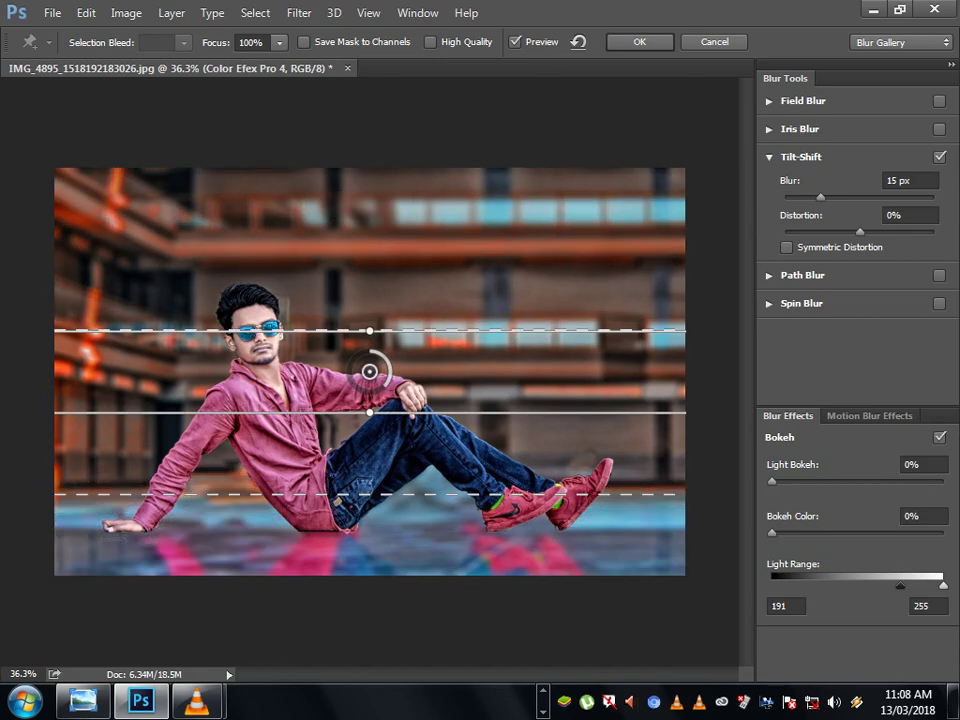
{"action": "left_click_drag", "start_coordinate": [370, 412], "coordinate": [370, 634]}
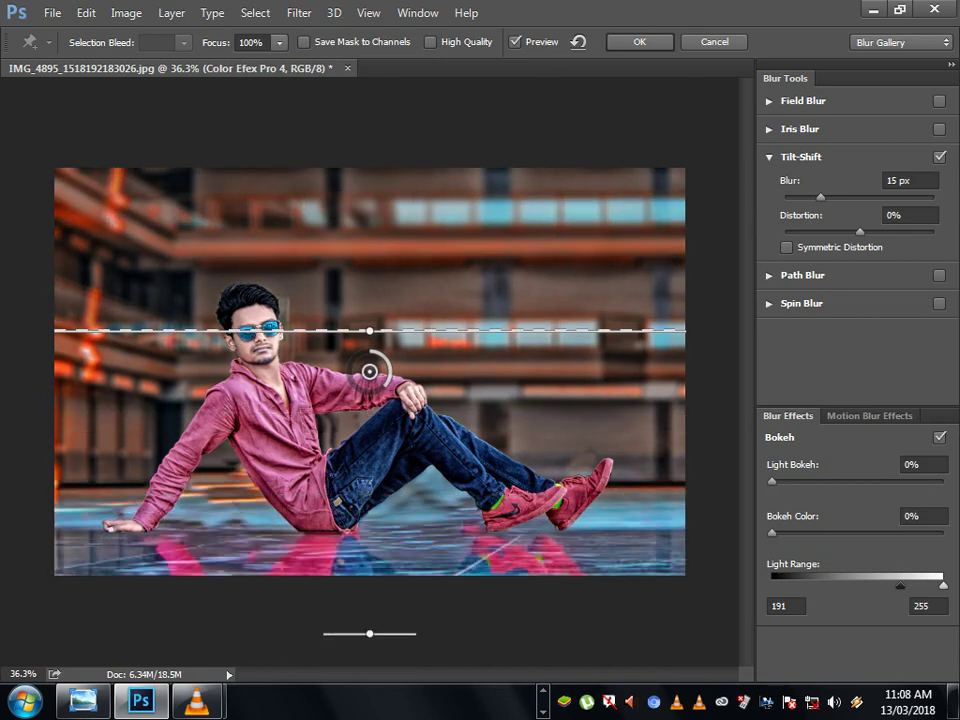
{"action": "left_click_drag", "start_coordinate": [370, 372], "coordinate": [375, 532]}
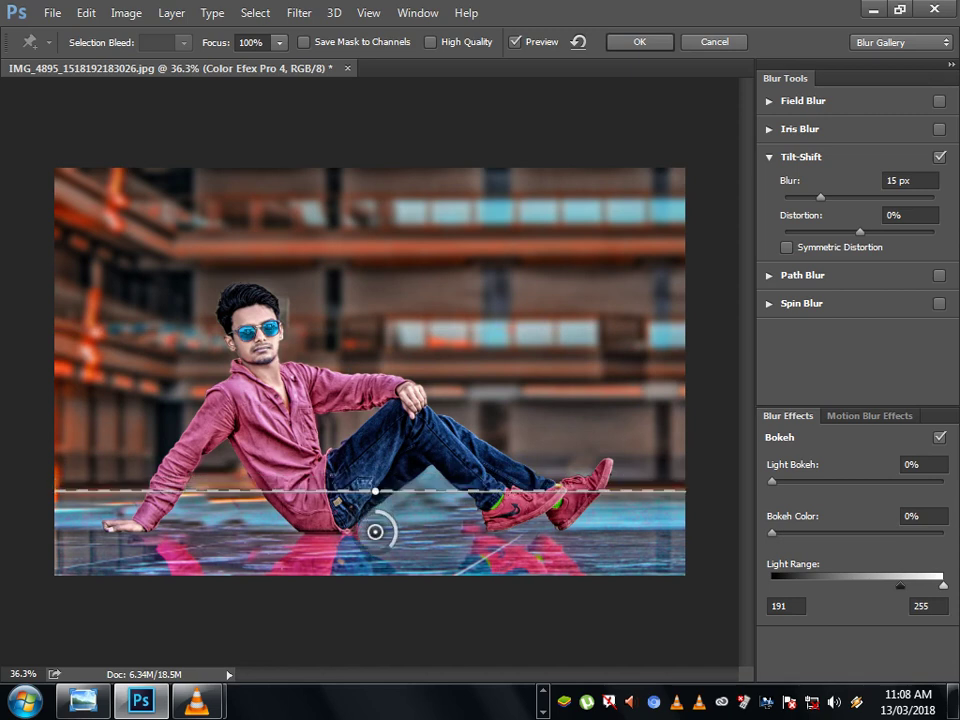
{"action": "left_click_drag", "start_coordinate": [375, 532], "coordinate": [389, 544]}
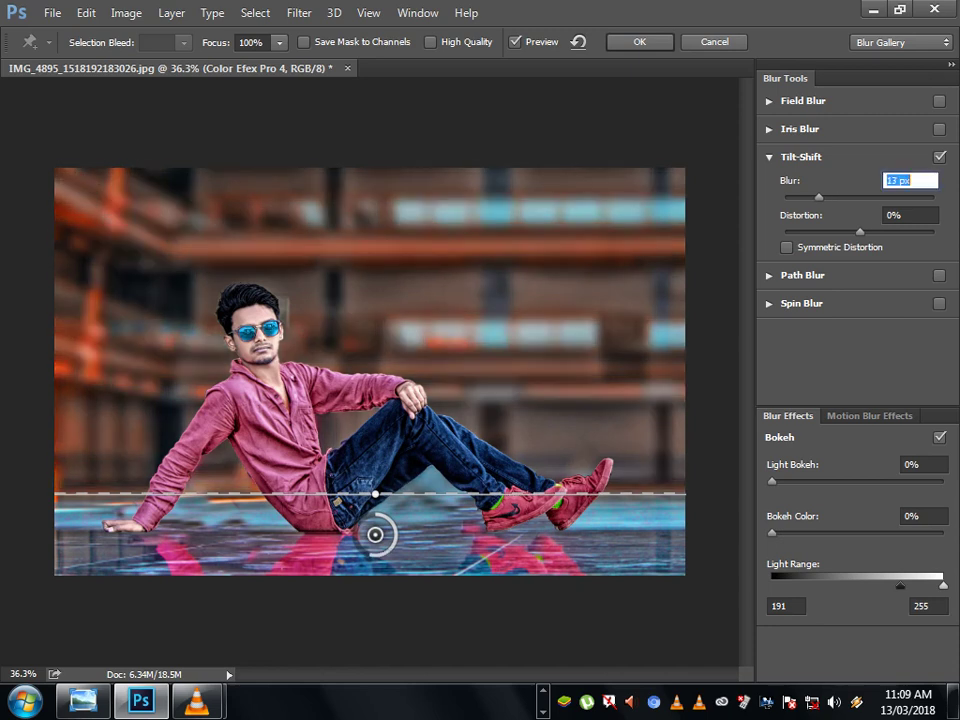
{"action": "key", "text": "Down"}
{"action": "key", "text": "Down"}
{"action": "key", "text": "Down"}
{"action": "key", "text": "Down"}
{"action": "key", "text": "Down"}
{"action": "key", "text": "Down"}
{"action": "key", "text": "Return"}
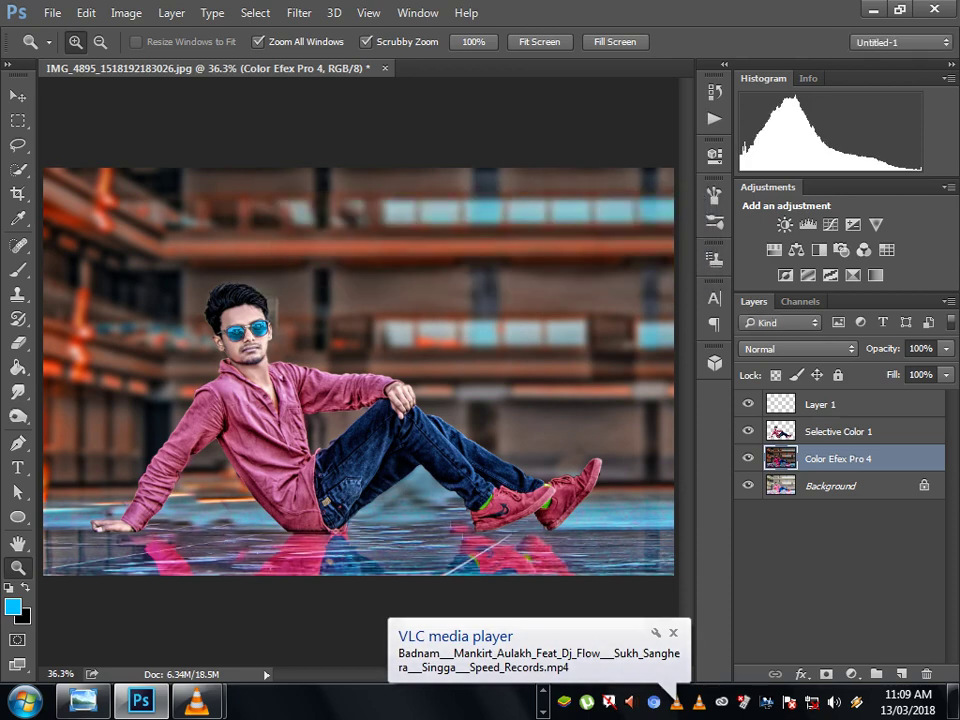
Zoom in twice on the man's right shoe and lower legs, then pan across them.
{"action": "right_click", "coordinate": [405, 410]}
{"action": "key", "text": "Escape"}
{"action": "left_click", "coordinate": [542, 521]}
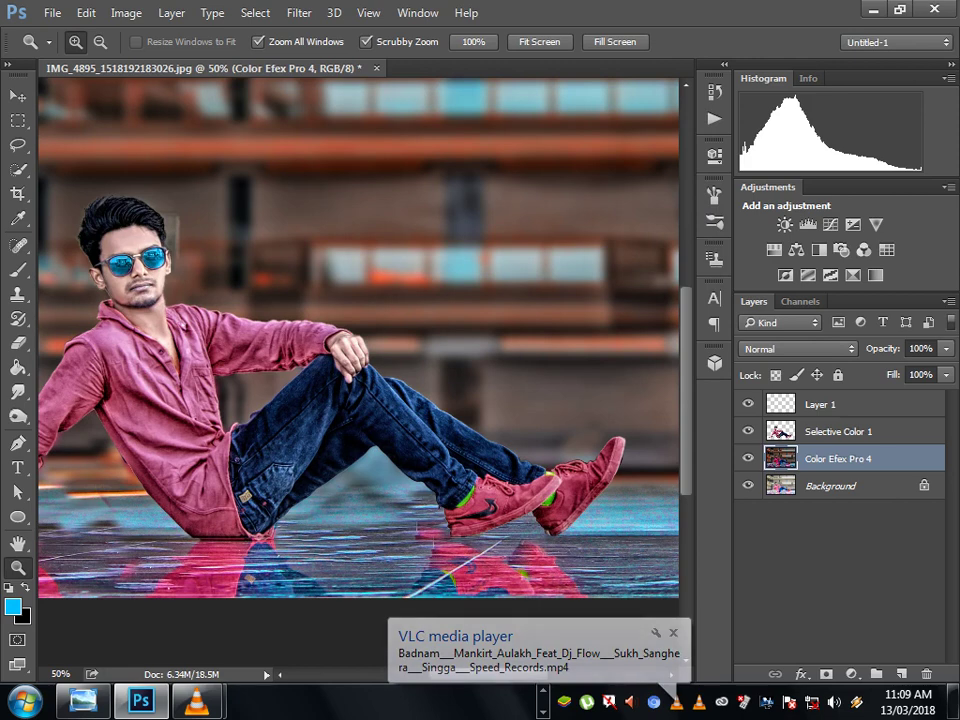
{"action": "left_click", "coordinate": [365, 515]}
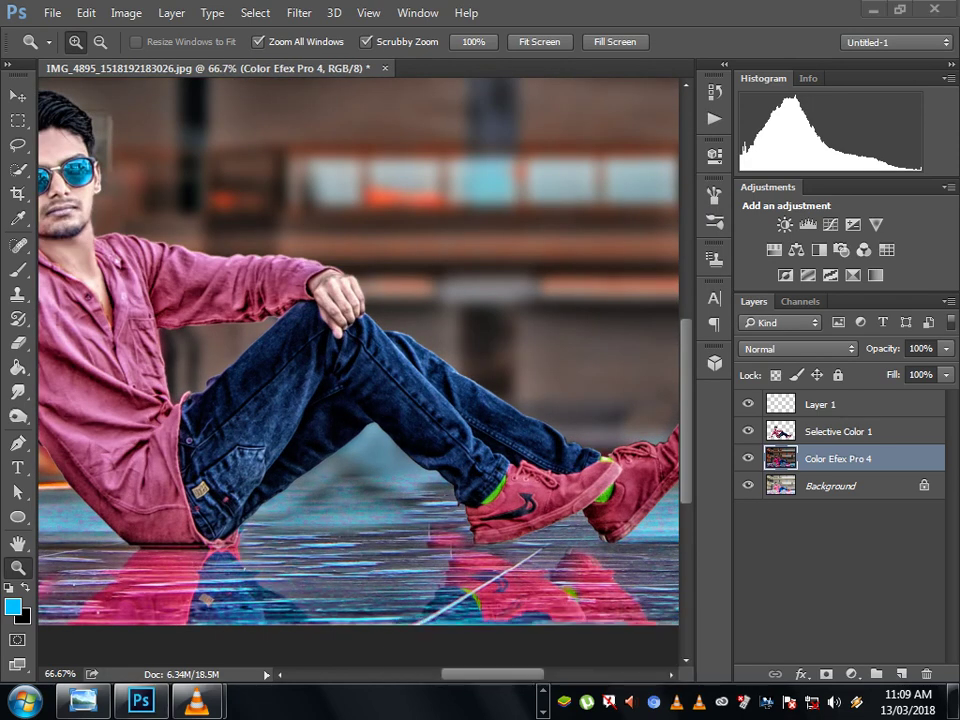
{"action": "left_click_drag", "start_coordinate": [492, 674], "coordinate": [510, 674]}
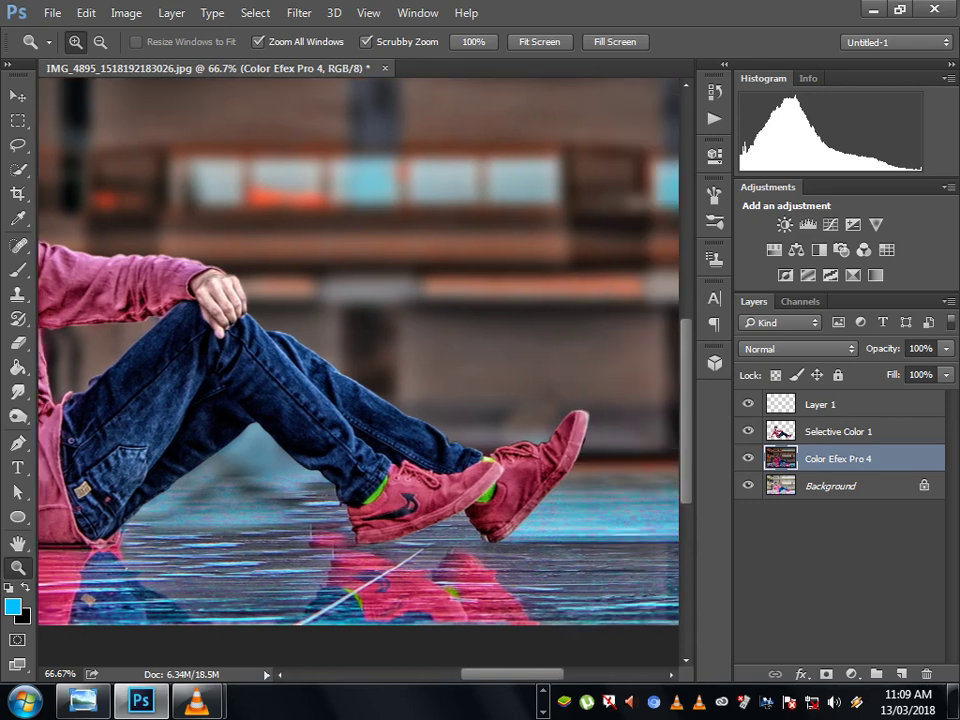
Clone-stamp small patches near the front shoe and its floor reflection with a 70 px brush.
{"action": "left_click", "coordinate": [18, 293]}
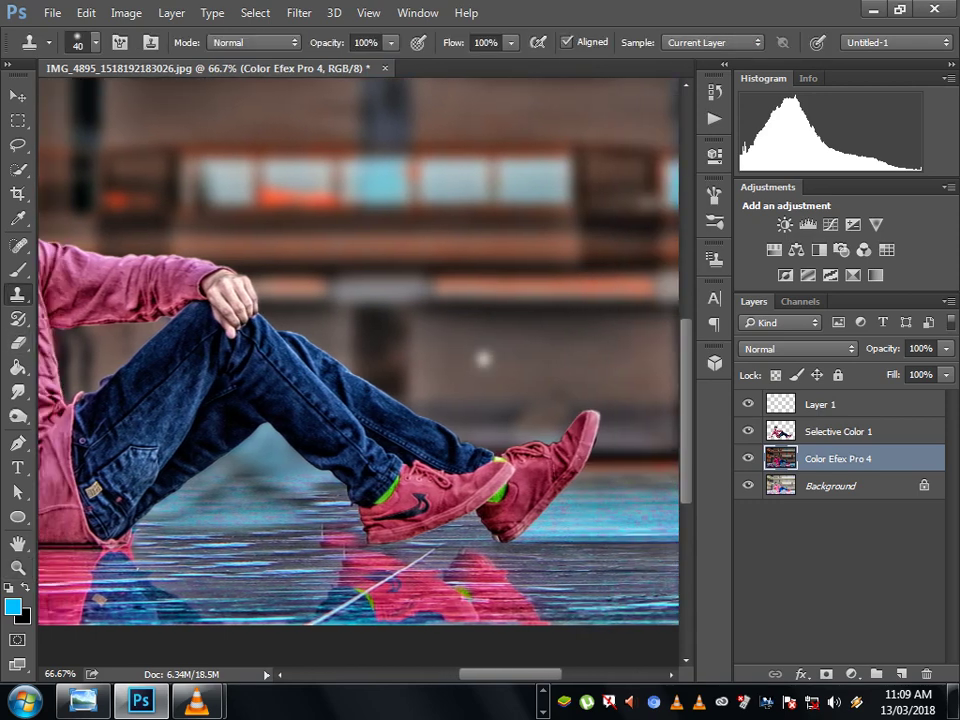
{"action": "key", "text": "bracketright"}
{"action": "key", "text": "bracketright"}
{"action": "key", "text": "bracketright"}
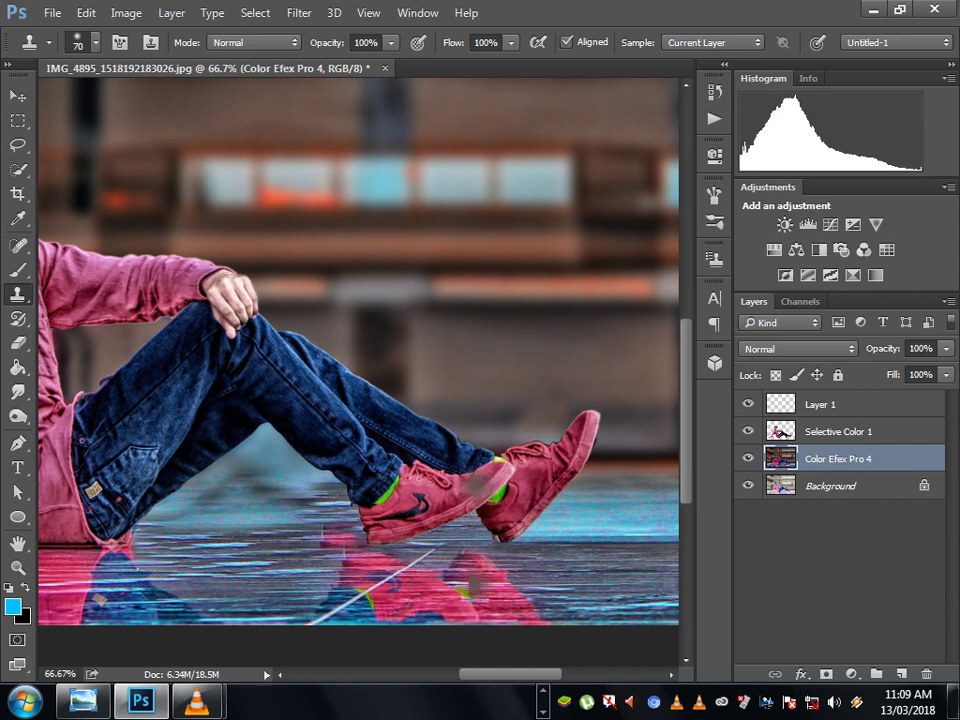
{"action": "left_click_drag", "start_coordinate": [233, 450], "coordinate": [343, 453]}
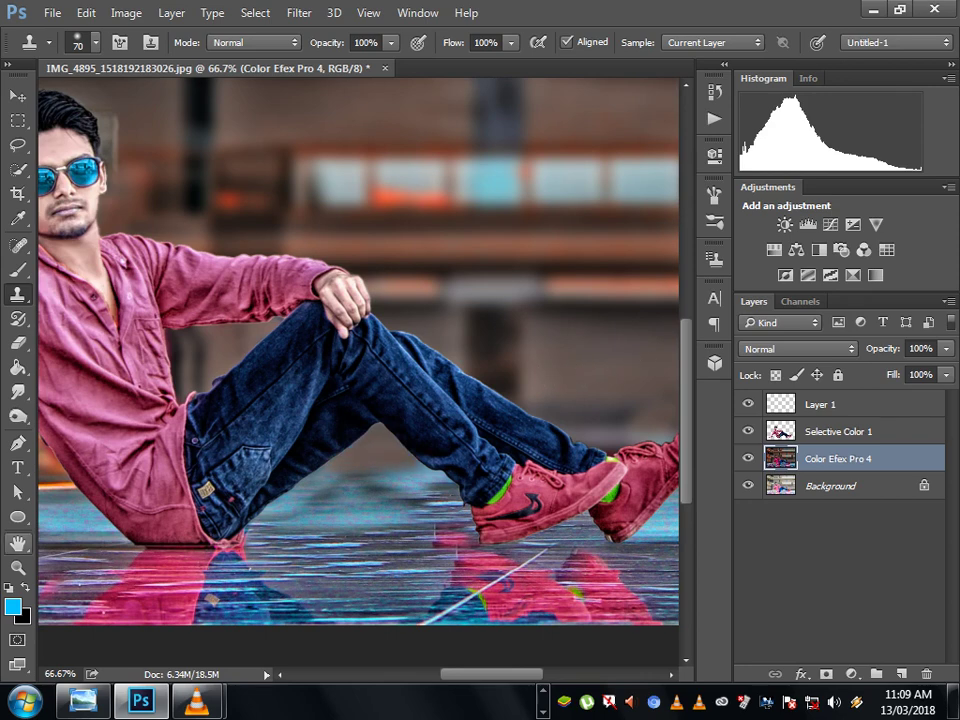
Fit the whole image on screen.
{"action": "key", "text": "z"}
{"action": "right_click", "coordinate": [459, 289]}
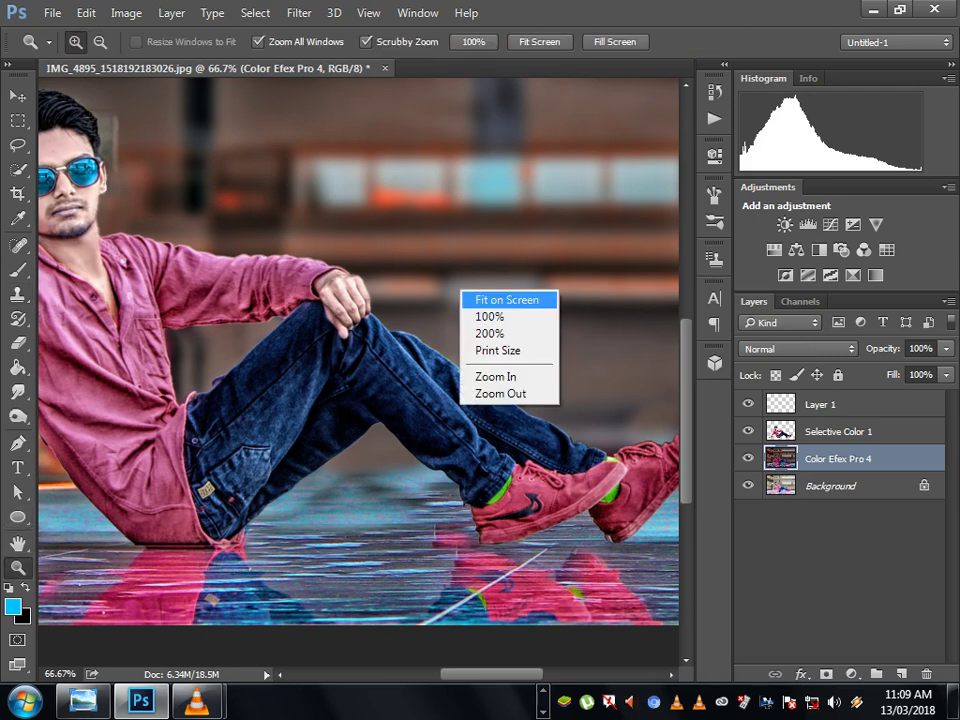
{"action": "left_click", "coordinate": [500, 300]}
{"action": "right_click", "coordinate": [480, 296]}
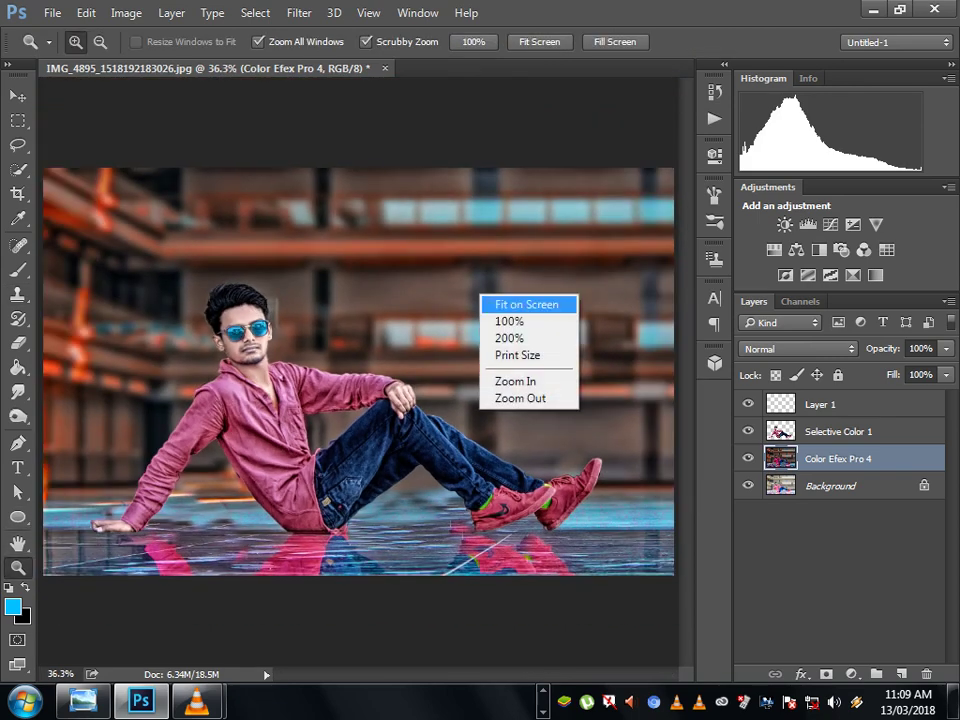
{"action": "left_click", "coordinate": [510, 304]}
{"action": "right_click", "coordinate": [443, 306]}
{"action": "left_click", "coordinate": [470, 311]}
{"action": "right_click", "coordinate": [459, 307]}
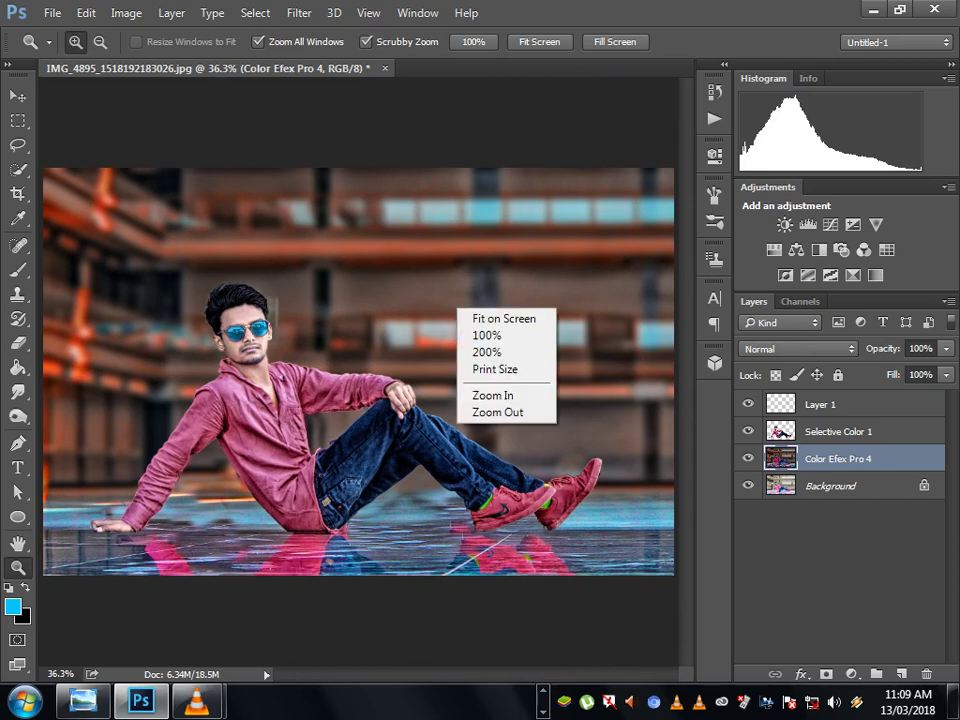
{"action": "left_click", "coordinate": [505, 316]}
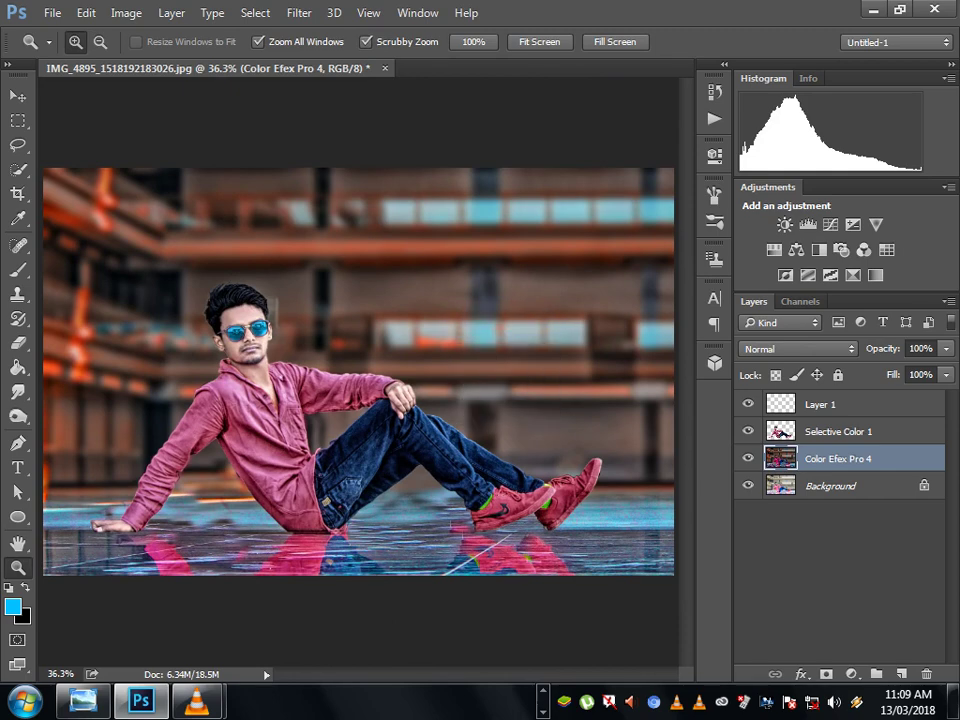
Zoom in to 200% on the man's head and face.
{"action": "left_click", "coordinate": [150, 255]}
{"action": "left_click", "coordinate": [324, 338]}
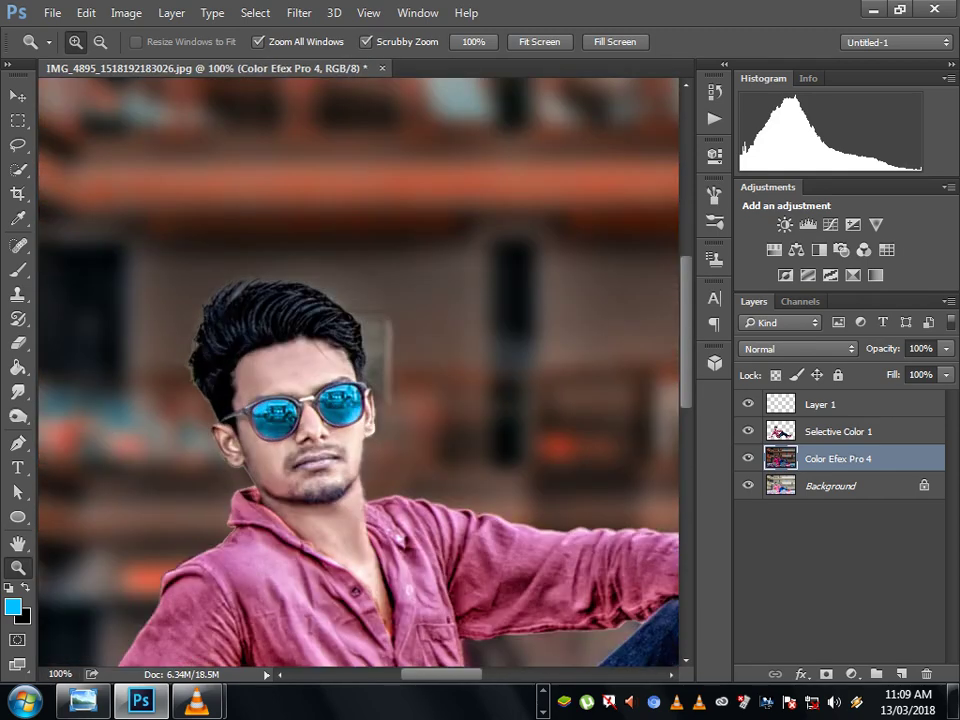
{"action": "left_click", "coordinate": [266, 298]}
{"action": "scroll", "coordinate": [360, 370], "scroll_direction": "up", "scroll_amount": 1}
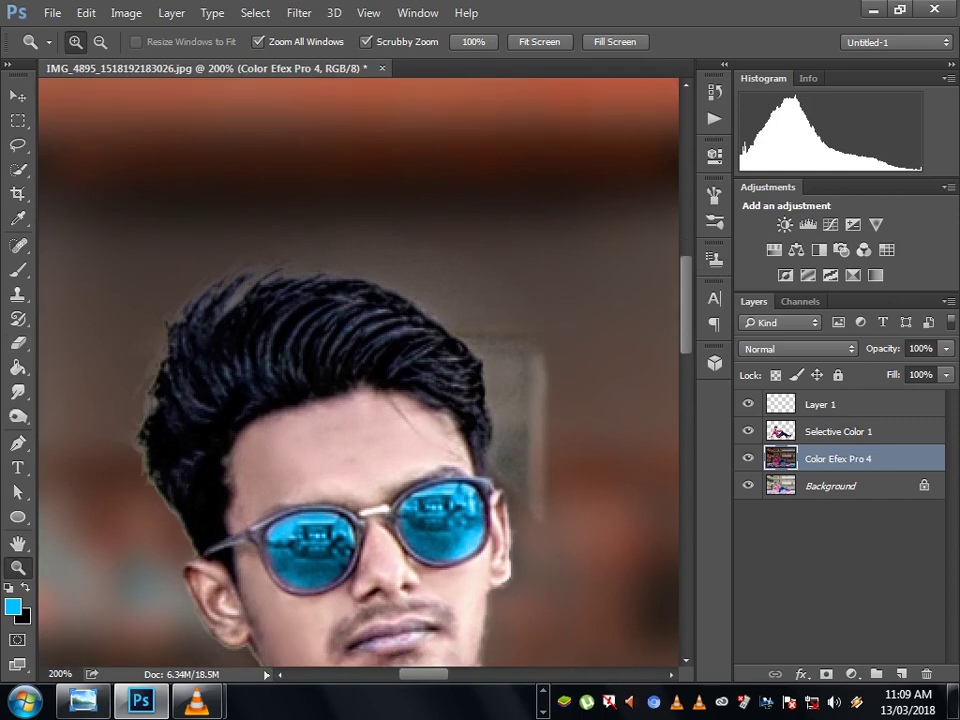
On the Selective Color 1 layer, erase the light patch right of the head with a 30 px eraser.
{"action": "key", "text": "alt+bracketright"}
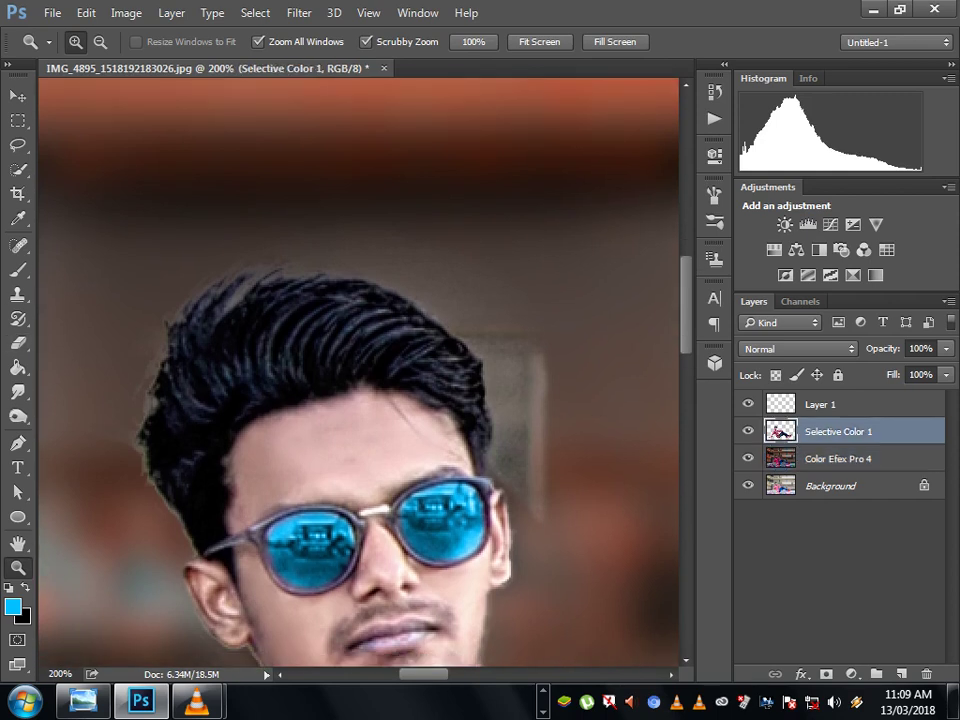
{"action": "key", "text": "e"}
{"action": "left_click_drag", "start_coordinate": [530, 384], "coordinate": [532, 448]}
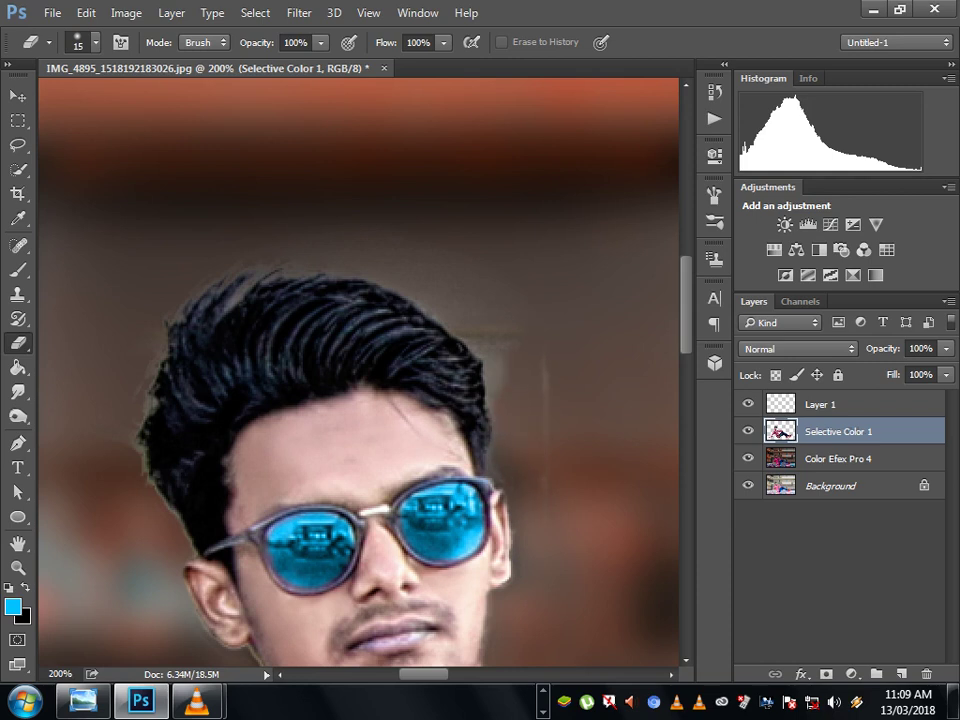
{"action": "key", "text": "bracketright"}
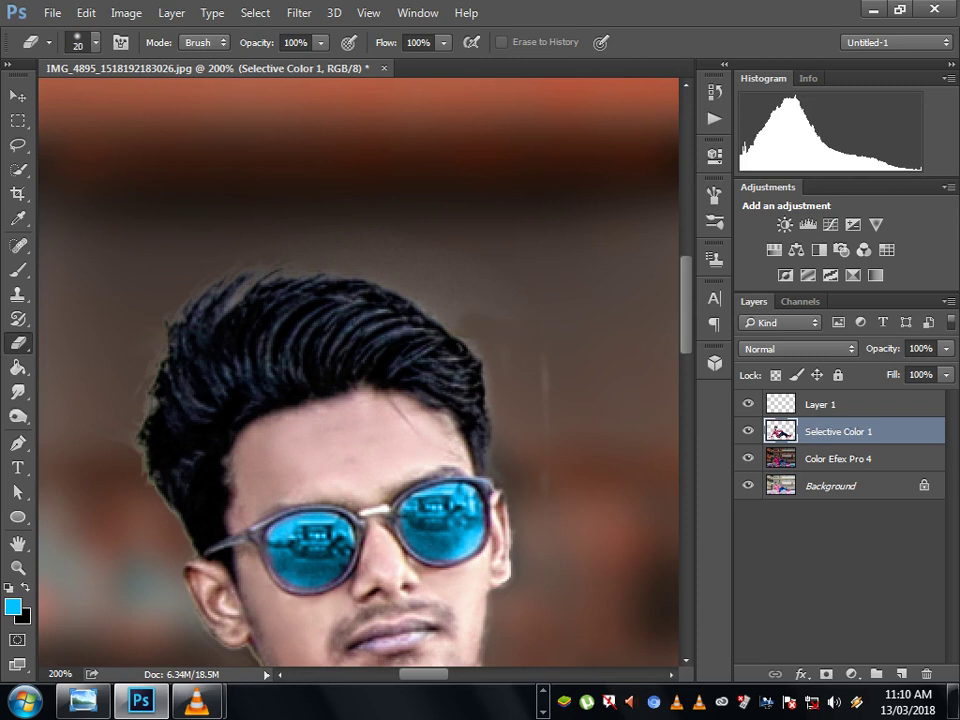
{"action": "key", "text": "bracketright"}
{"action": "key", "text": "bracketright"}
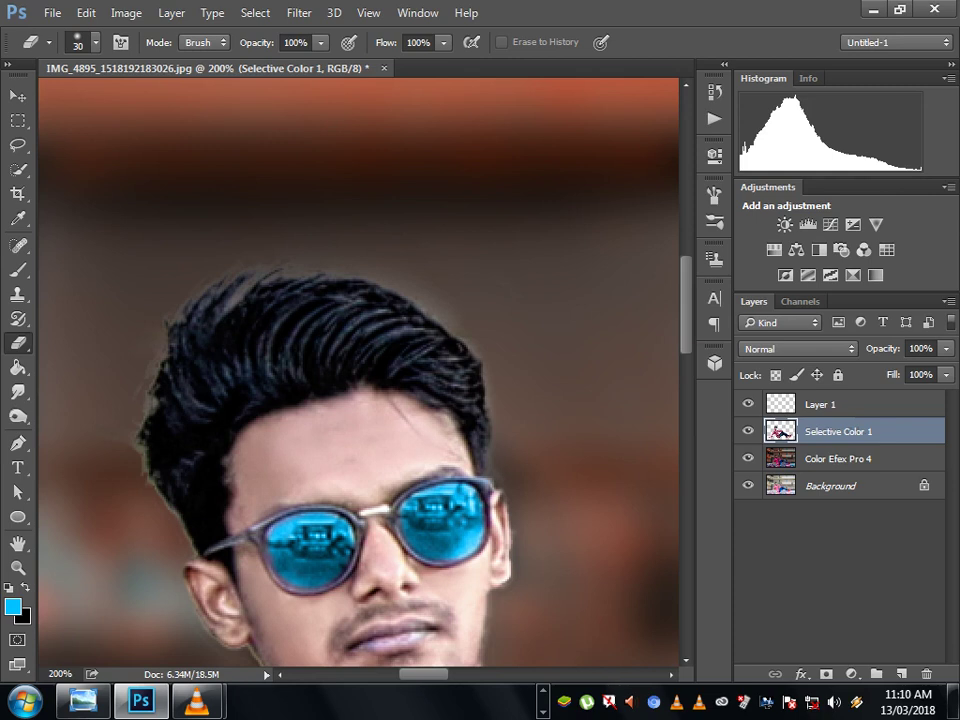
{"action": "scroll", "coordinate": [360, 370], "scroll_direction": "up", "scroll_amount": 1}
Lasso the hair around the top of the head and copy it onto a new Layer 2.
{"action": "key", "text": "l"}
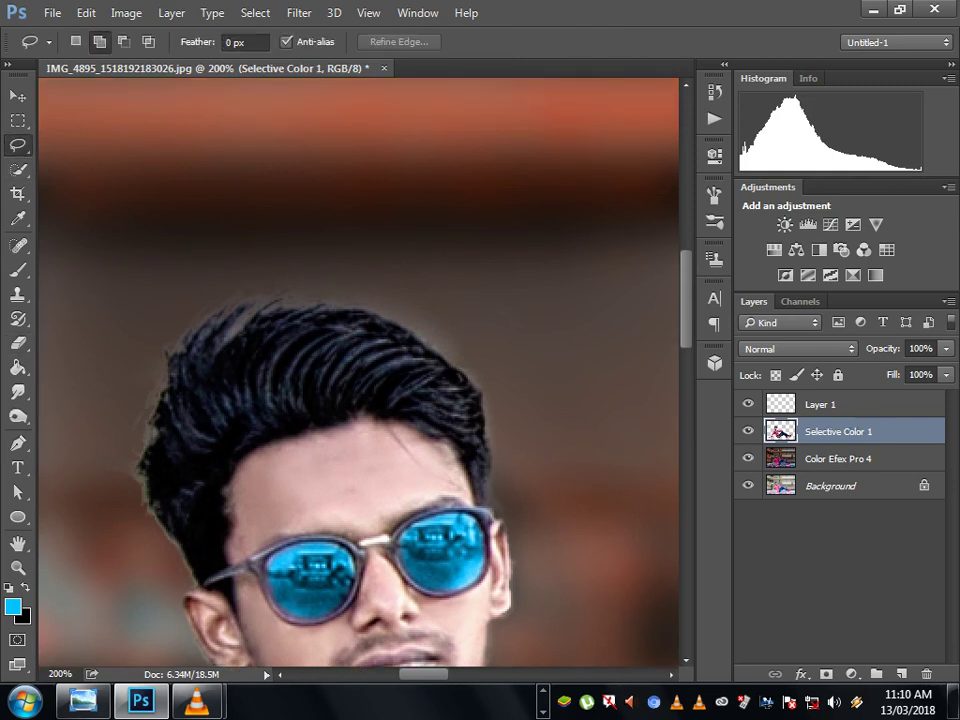
{"action": "mouse_move", "coordinate": [122, 511]}
{"action": "left_mouse_down"}
{"action": "mouse_move", "coordinate": [385, 408]}
{"action": "mouse_move", "coordinate": [100, 518]}
{"action": "mouse_move", "coordinate": [150, 518]}
{"action": "left_mouse_up"}
{"action": "right_click", "coordinate": [285, 386]}
{"action": "left_click", "coordinate": [330, 167]}
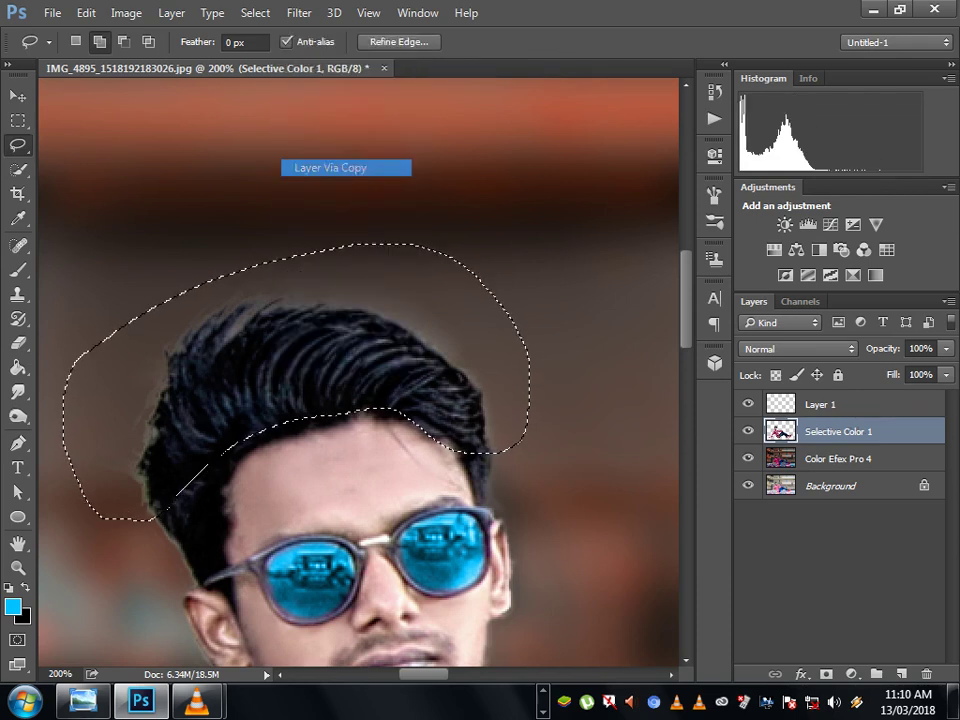
Choose the Smudge tool with the 14 px spatter brush preset.
{"action": "key", "text": "r"}
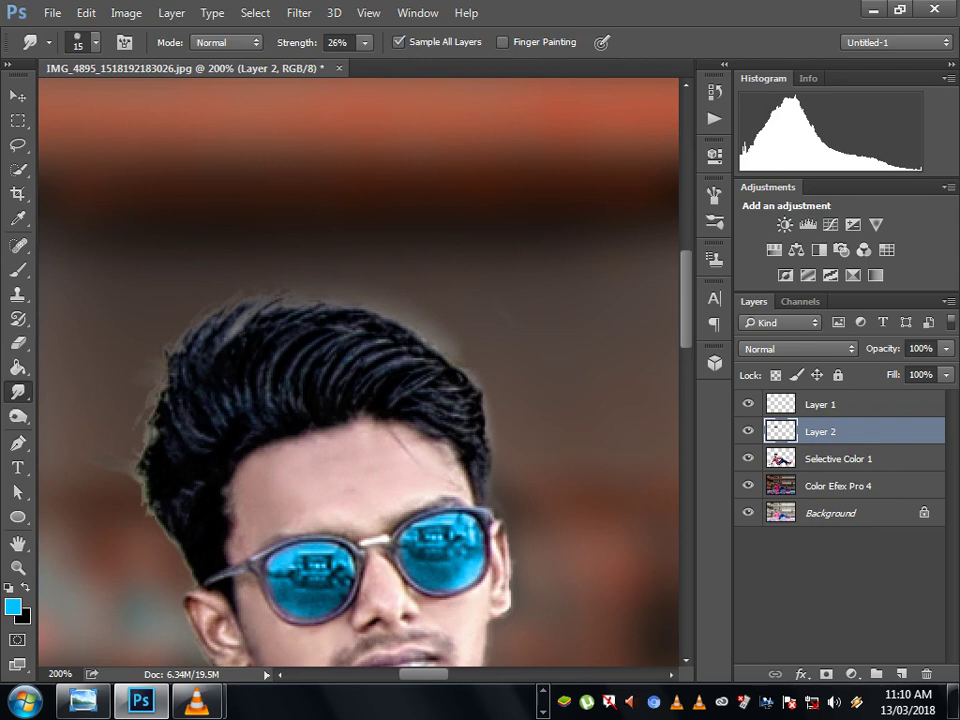
{"action": "left_click", "coordinate": [76, 40]}
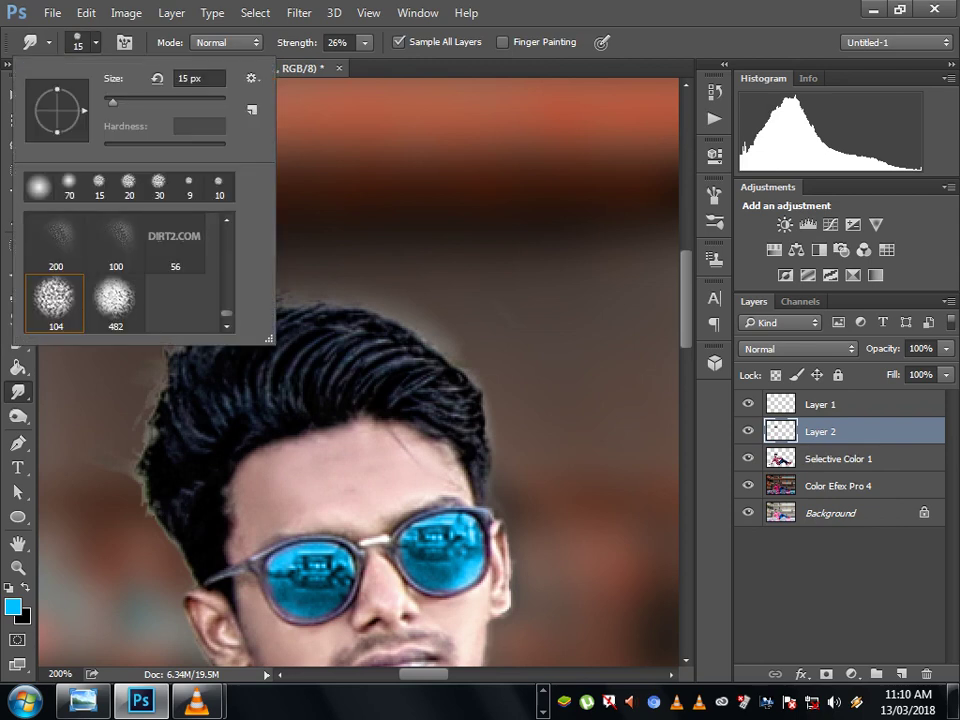
{"action": "scroll", "coordinate": [120, 270], "scroll_direction": "up", "scroll_amount": 3}
{"action": "scroll", "coordinate": [120, 270], "scroll_direction": "up", "scroll_amount": 3}
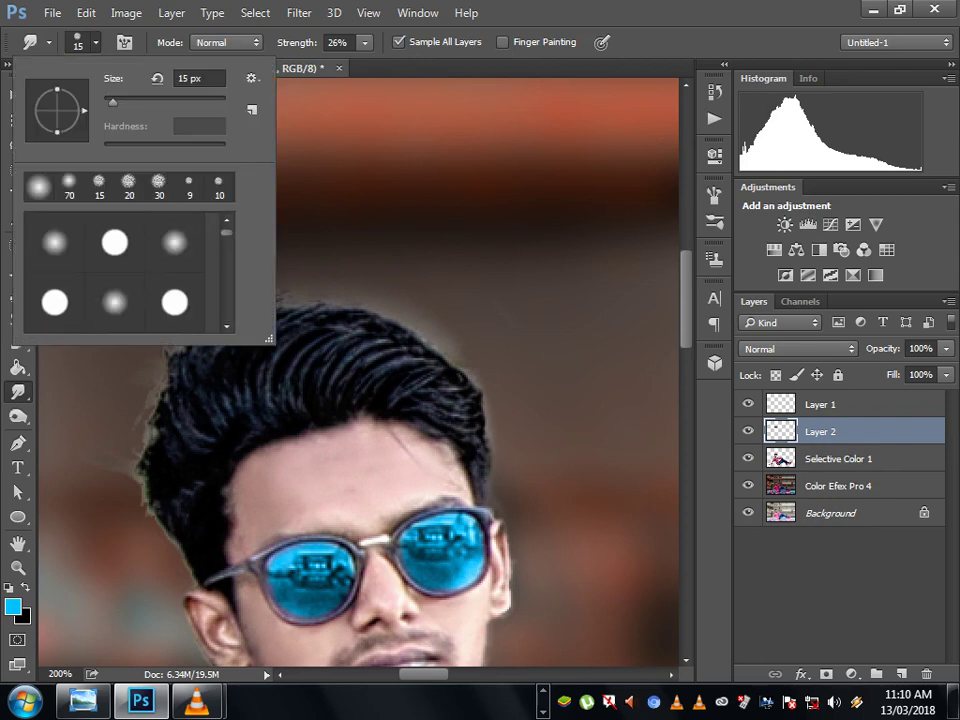
{"action": "scroll", "coordinate": [120, 270], "scroll_direction": "down", "scroll_amount": 2}
{"action": "scroll", "coordinate": [120, 270], "scroll_direction": "down", "scroll_amount": 1}
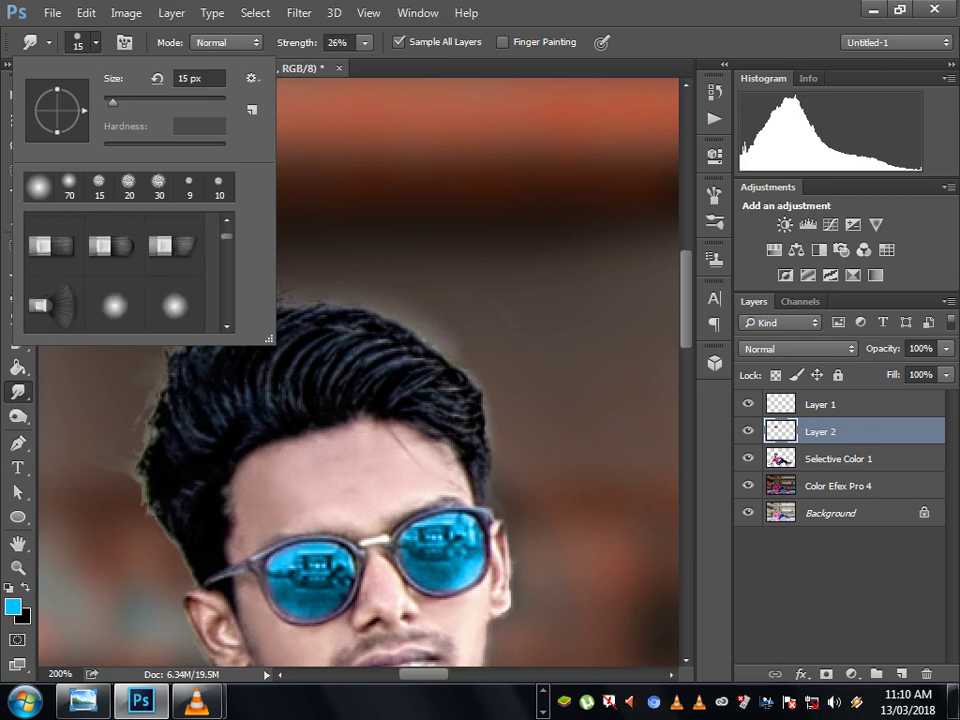
{"action": "scroll", "coordinate": [120, 270], "scroll_direction": "down", "scroll_amount": 1}
{"action": "scroll", "coordinate": [120, 270], "scroll_direction": "down", "scroll_amount": 1}
{"action": "scroll", "coordinate": [120, 270], "scroll_direction": "down", "scroll_amount": 1}
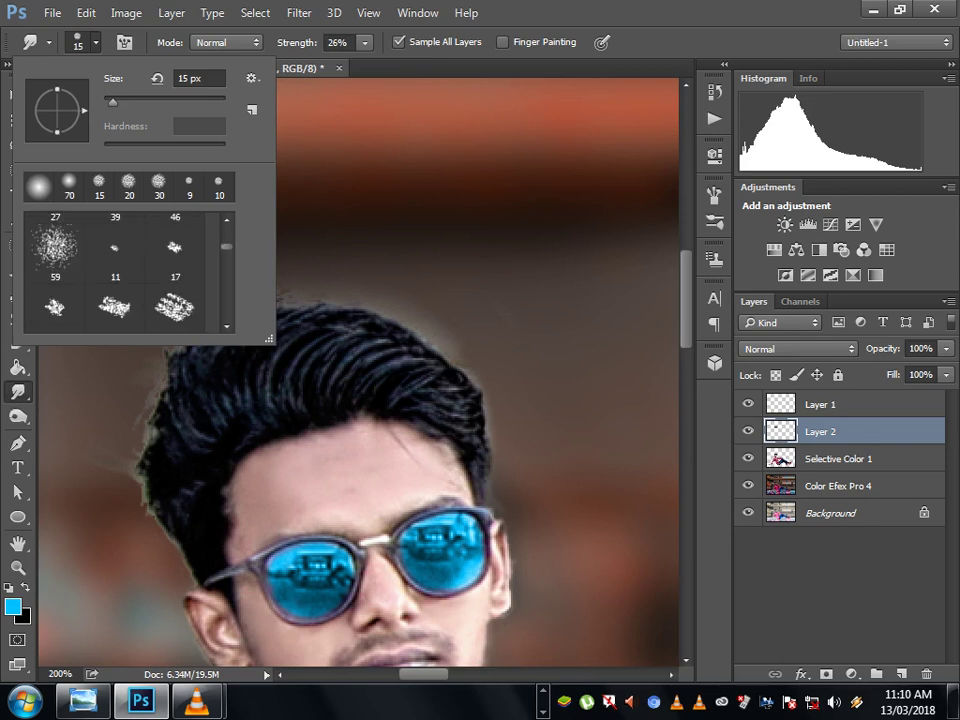
{"action": "scroll", "coordinate": [120, 270], "scroll_direction": "up", "scroll_amount": 1}
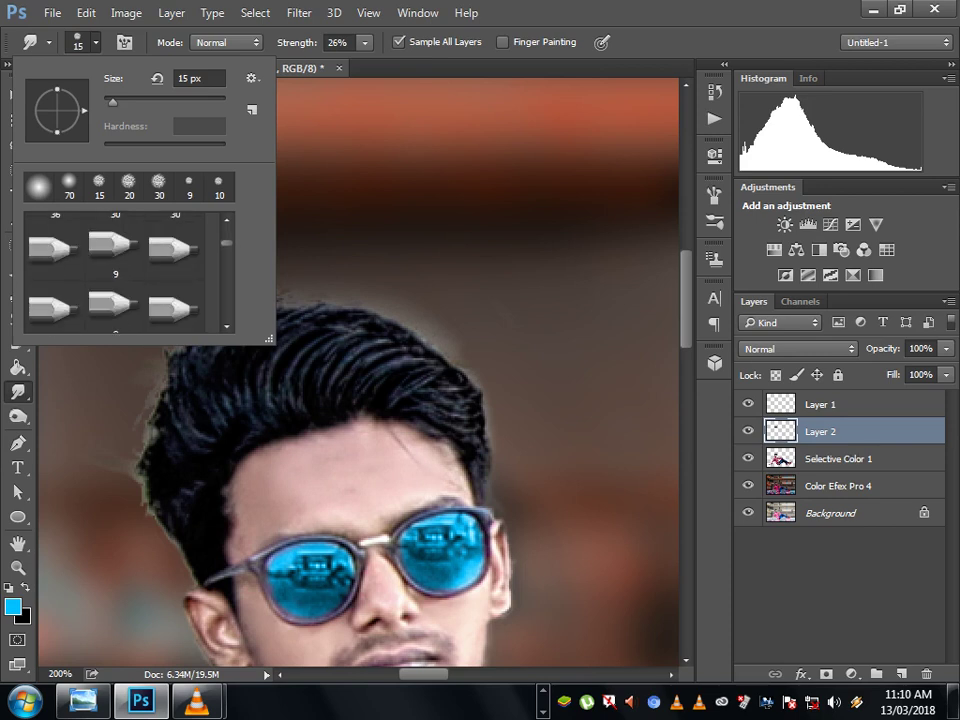
{"action": "scroll", "coordinate": [120, 270], "scroll_direction": "down", "scroll_amount": 1}
{"action": "scroll", "coordinate": [120, 270], "scroll_direction": "down", "scroll_amount": 1}
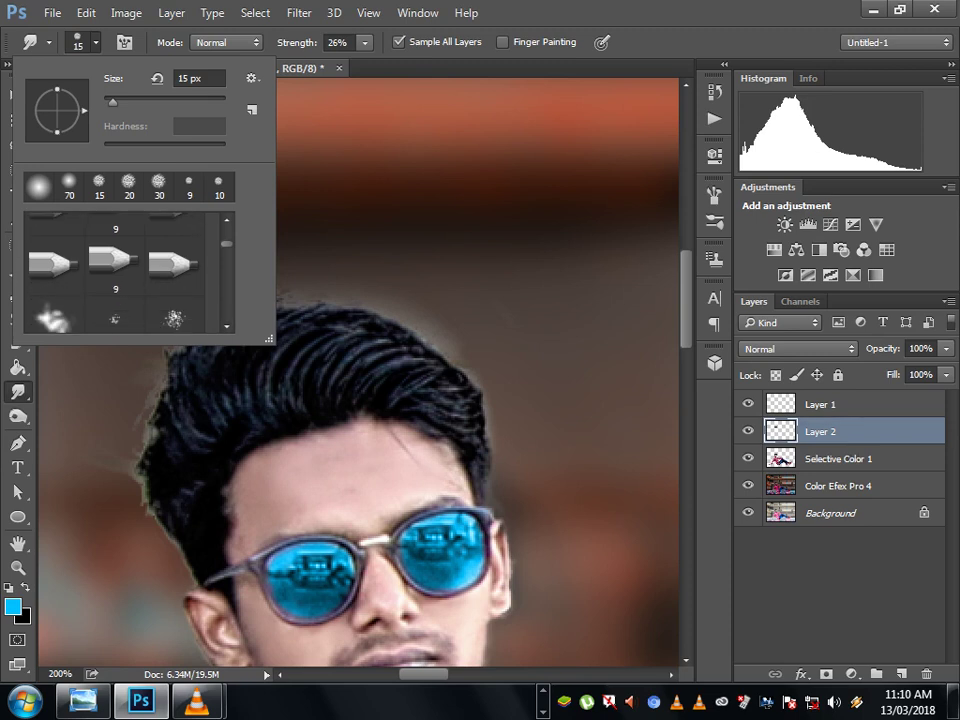
{"action": "left_click", "coordinate": [115, 300]}
Smudge the upper-left hair edge into wispy strands at 53% strength with a 25 px brush.
{"action": "left_click", "coordinate": [365, 42]}
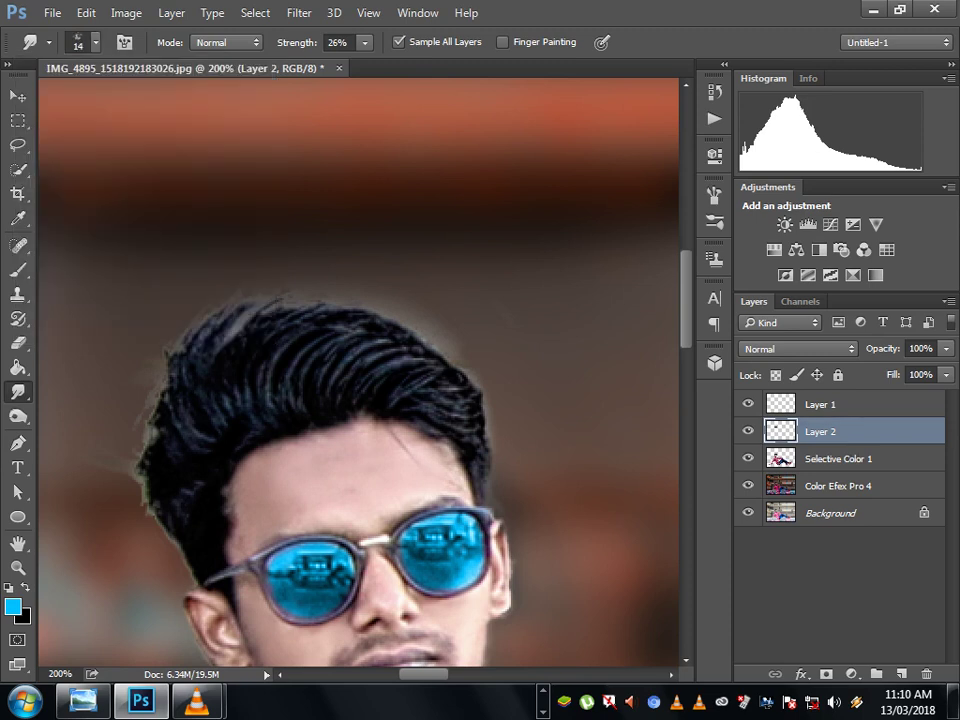
{"action": "mouse_move", "coordinate": [365, 63]}
{"action": "left_mouse_down"}
{"action": "mouse_move", "coordinate": [401, 63]}
{"action": "mouse_move", "coordinate": [389, 63]}
{"action": "left_mouse_up"}
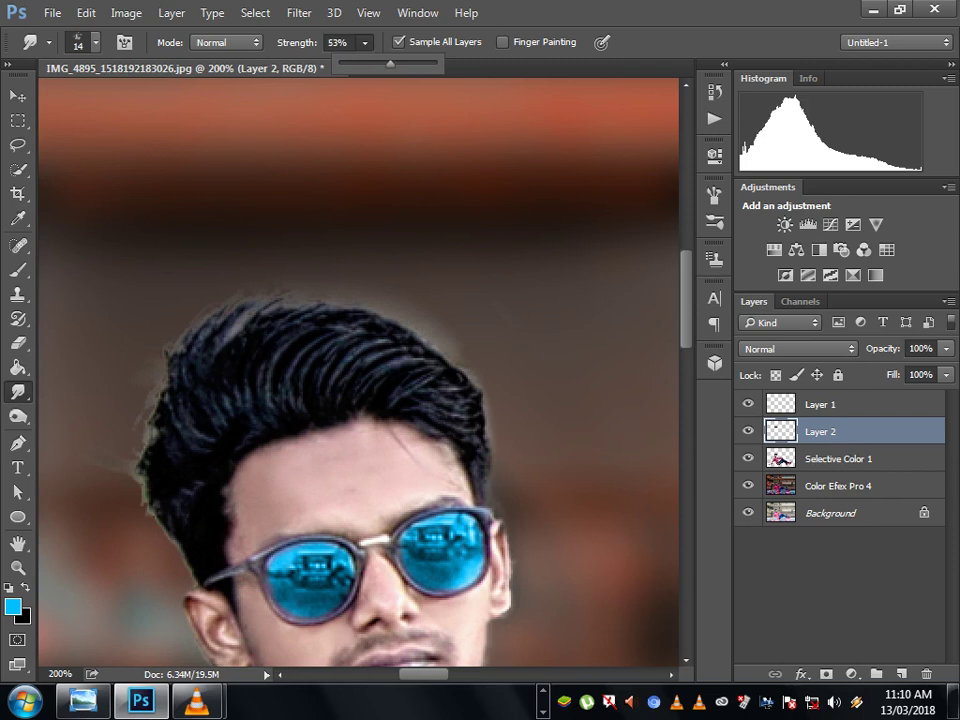
{"action": "key", "text": "bracketleft"}
{"action": "key", "text": "bracketleft"}
{"action": "key", "text": "bracketleft"}
{"action": "key", "text": "bracketleft"}
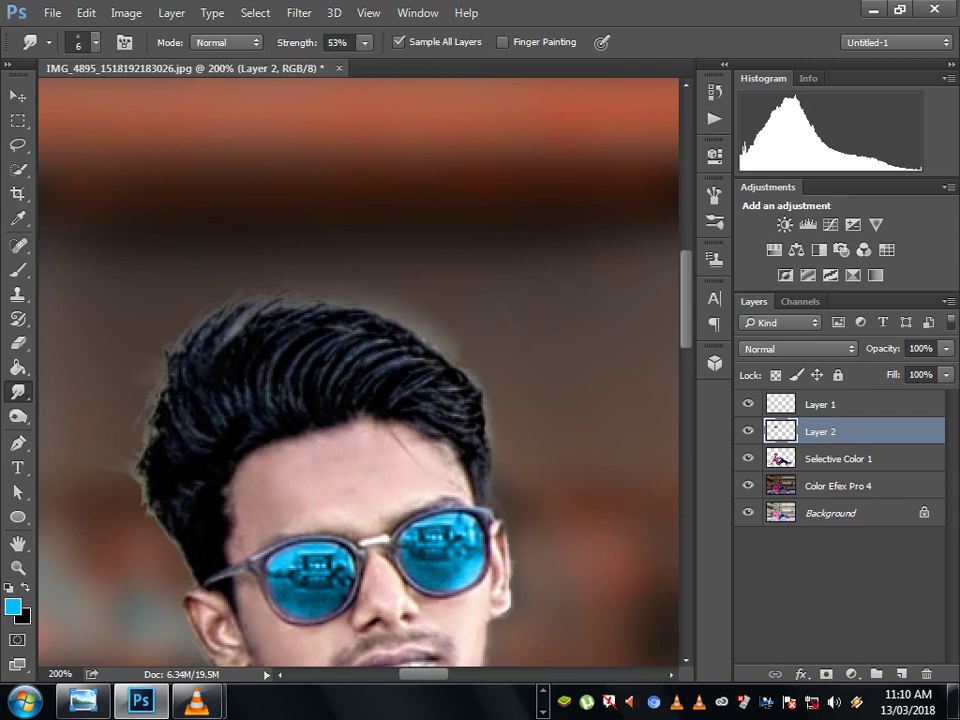
{"action": "key", "text": "bracketleft"}
{"action": "key", "text": "bracketleft"}
{"action": "key", "text": "bracketleft"}
{"action": "key", "text": "bracketright"}
{"action": "key", "text": "bracketright"}
{"action": "key", "text": "bracketright"}
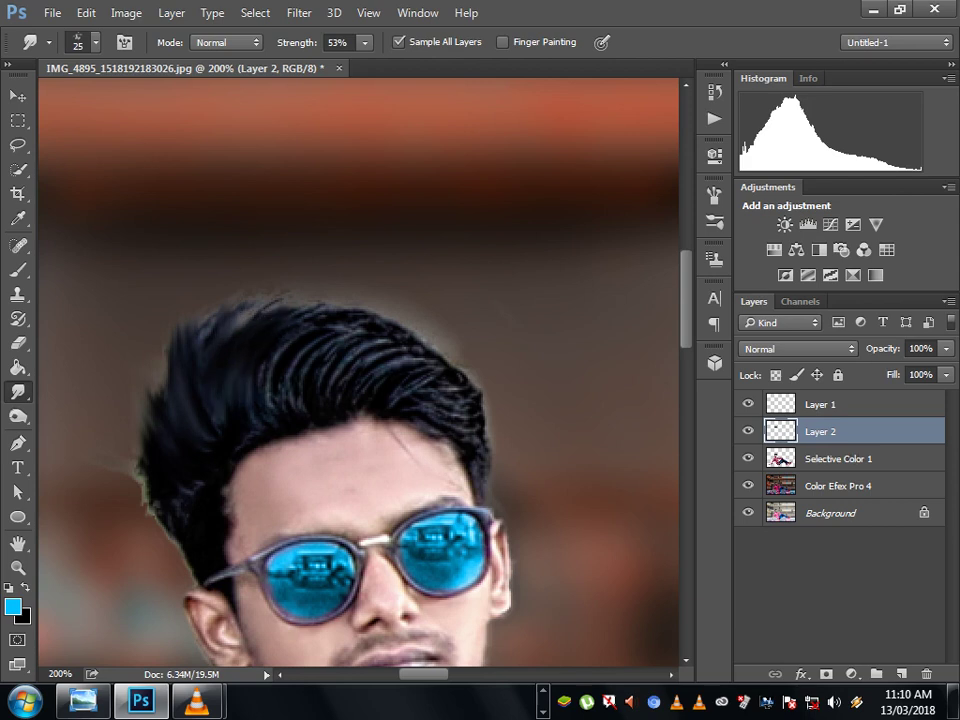
{"action": "left_click_drag", "start_coordinate": [235, 330], "coordinate": [205, 275]}
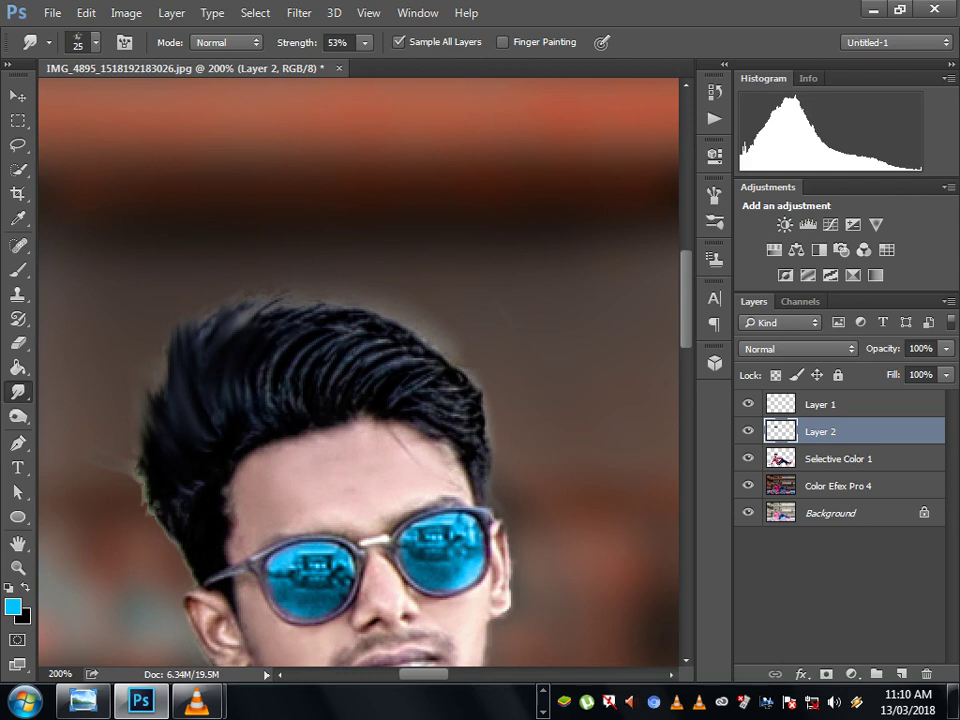
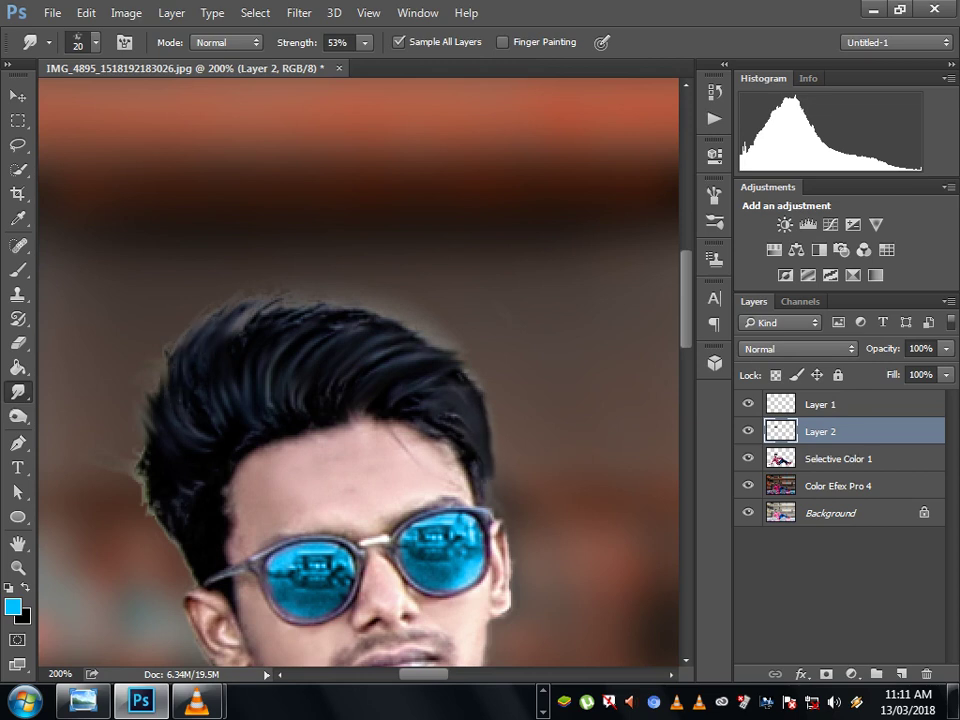
Smudge thin strands outward along the top and left edges of the hair on Layer 2.
{"action": "left_click_drag", "start_coordinate": [252, 332], "coordinate": [234, 306]}
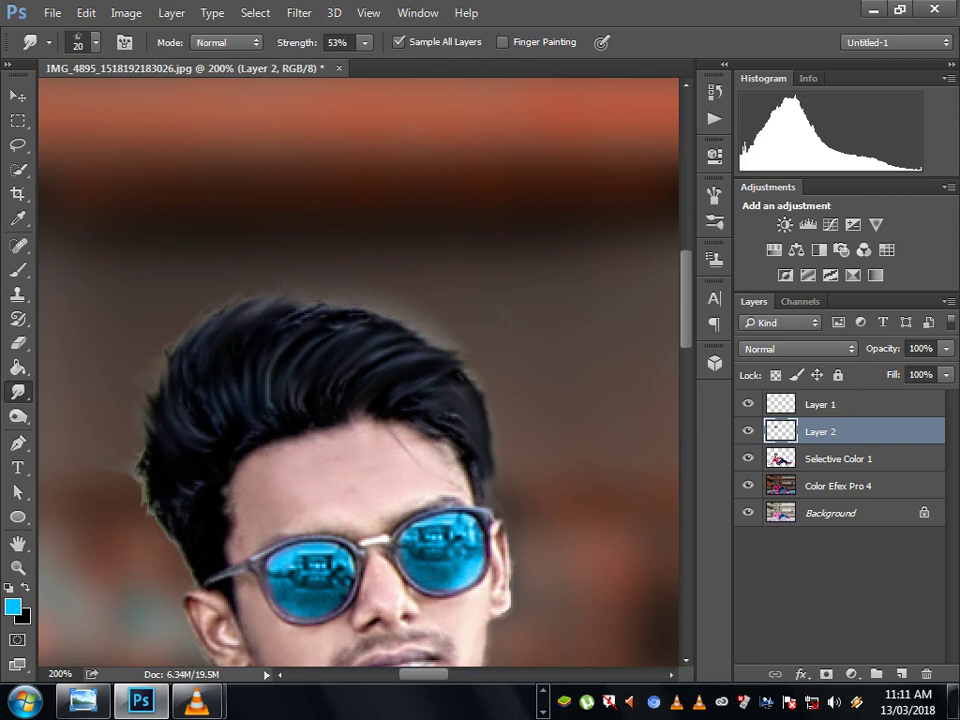
{"action": "mouse_move", "coordinate": [312, 312]}
{"action": "left_mouse_down"}
{"action": "mouse_move", "coordinate": [294, 299]}
{"action": "mouse_move", "coordinate": [310, 298]}
{"action": "left_mouse_up"}
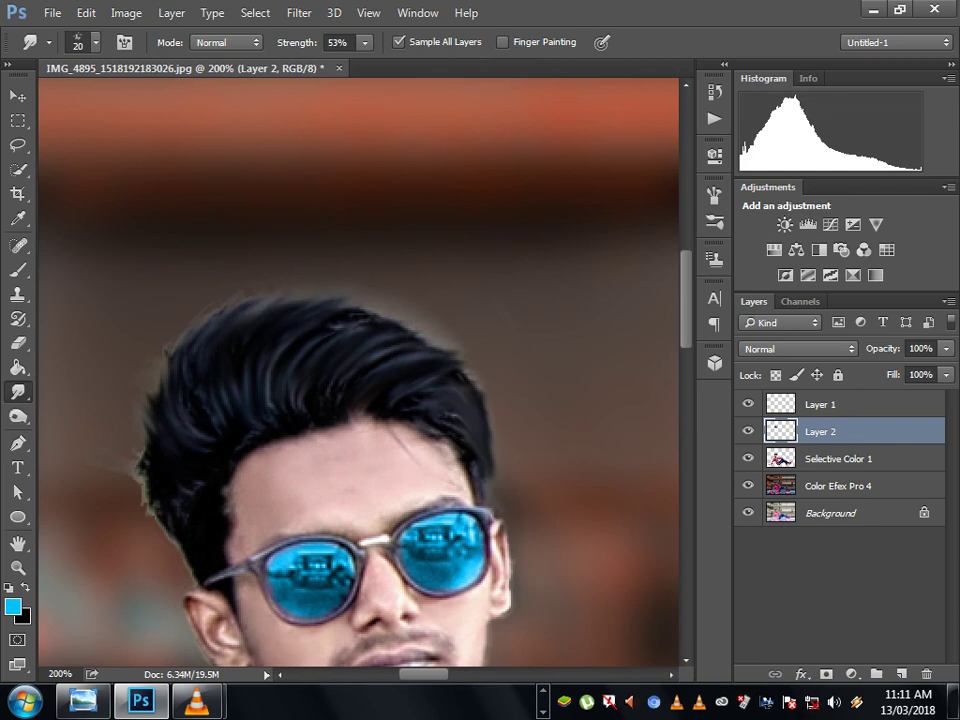
{"action": "left_click_drag", "start_coordinate": [378, 330], "coordinate": [360, 316]}
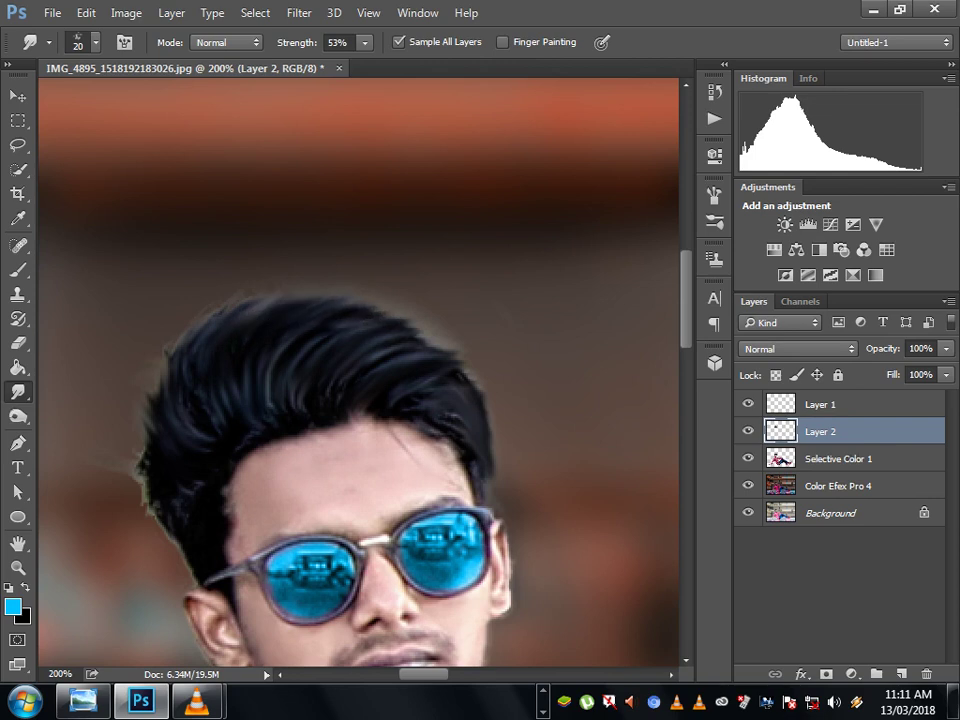
{"action": "left_click_drag", "start_coordinate": [435, 345], "coordinate": [418, 330]}
{"action": "mouse_move", "coordinate": [358, 298]}
{"action": "left_mouse_down"}
{"action": "mouse_move", "coordinate": [348, 278]}
{"action": "mouse_move", "coordinate": [364, 298]}
{"action": "left_mouse_up"}
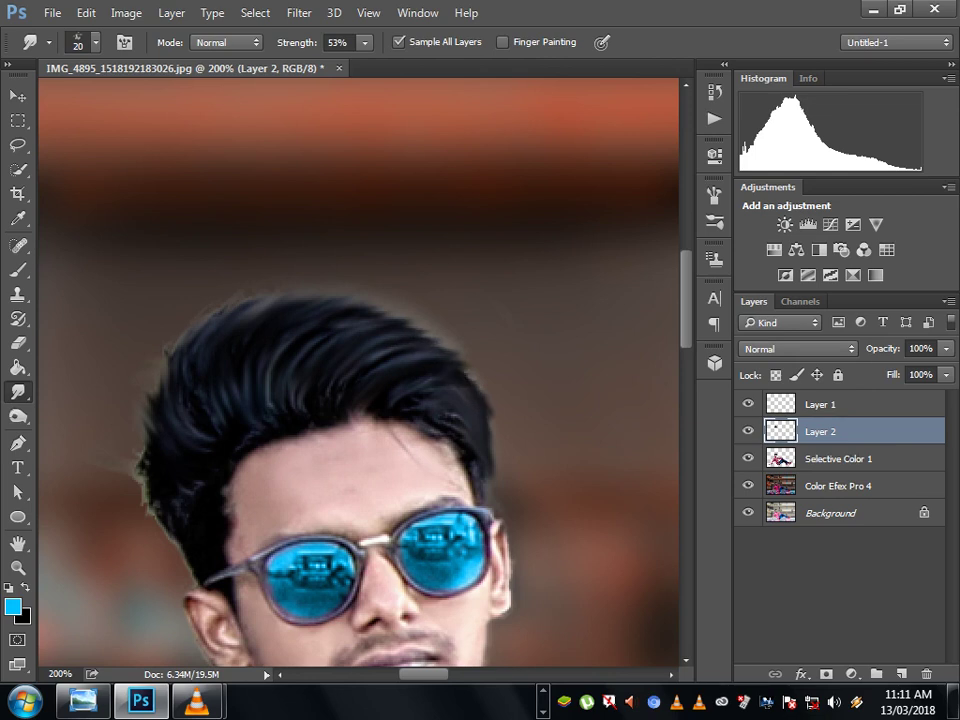
{"action": "mouse_move", "coordinate": [158, 412]}
{"action": "left_mouse_down"}
{"action": "mouse_move", "coordinate": [146, 372]}
{"action": "mouse_move", "coordinate": [148, 380]}
{"action": "mouse_move", "coordinate": [132, 378]}
{"action": "left_mouse_up"}
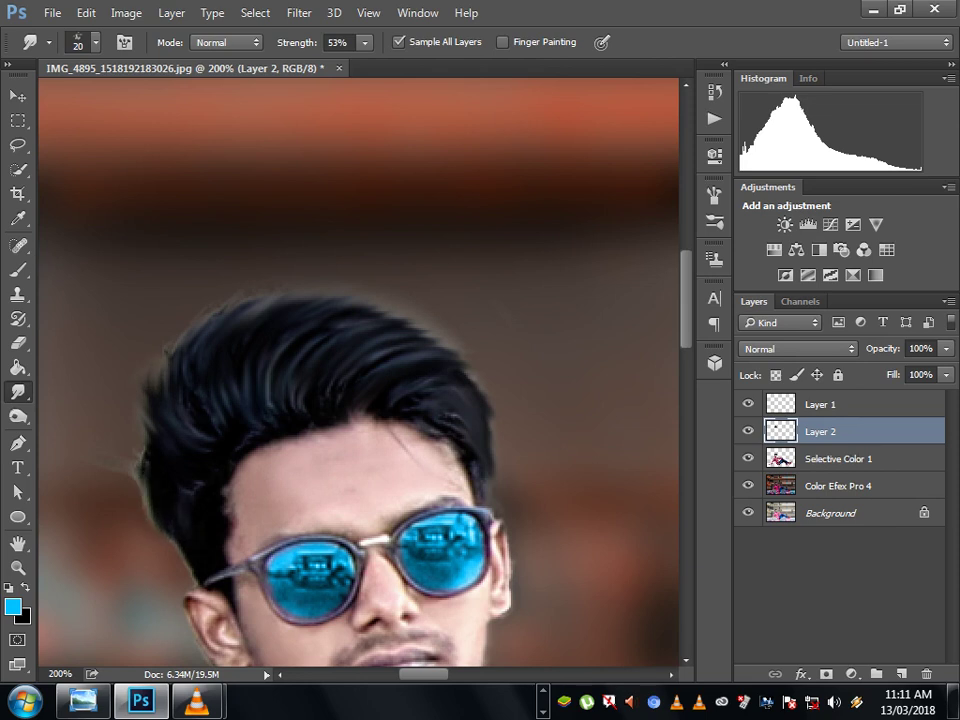
Pick a soft round brush preset for the Smudge tool.
{"action": "left_click", "coordinate": [80, 42]}
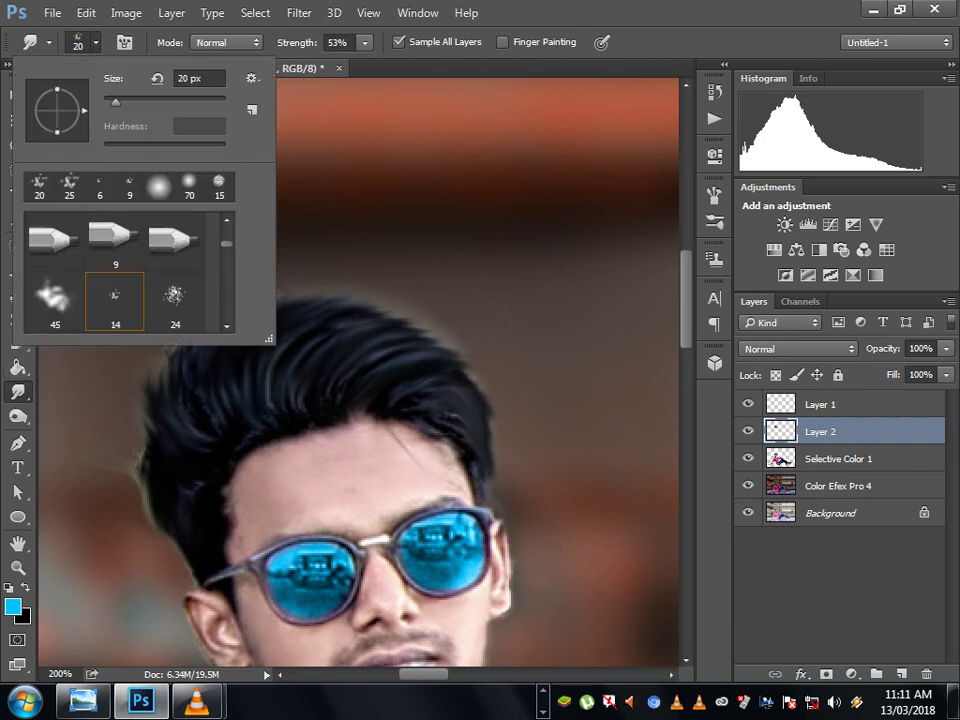
{"action": "left_click", "coordinate": [158, 186]}
{"action": "key", "text": "Return"}
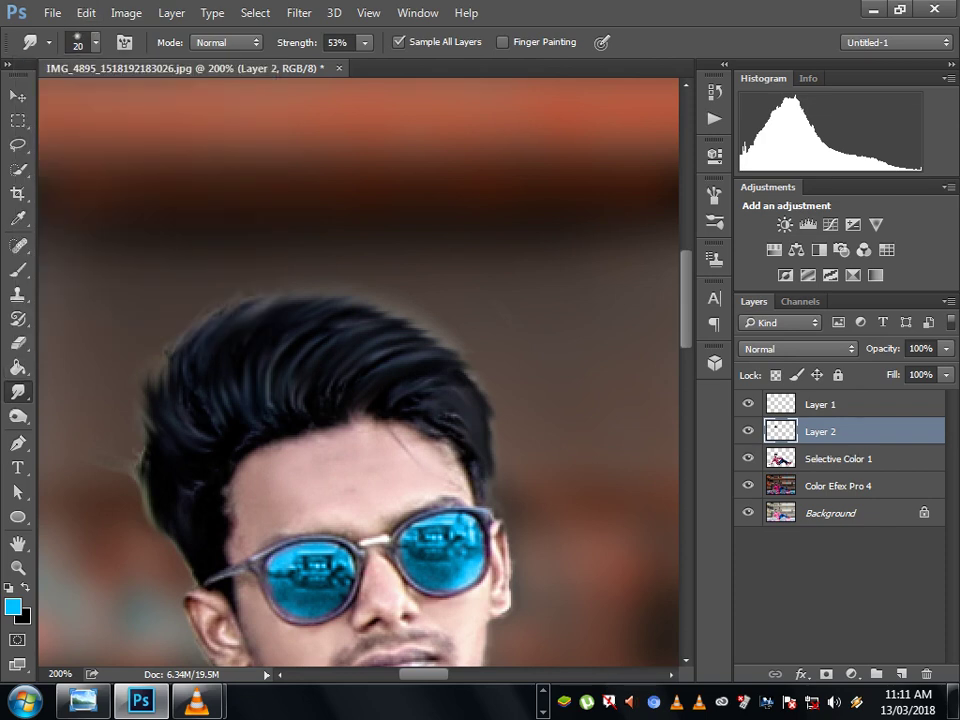
{"action": "key", "text": "p"}
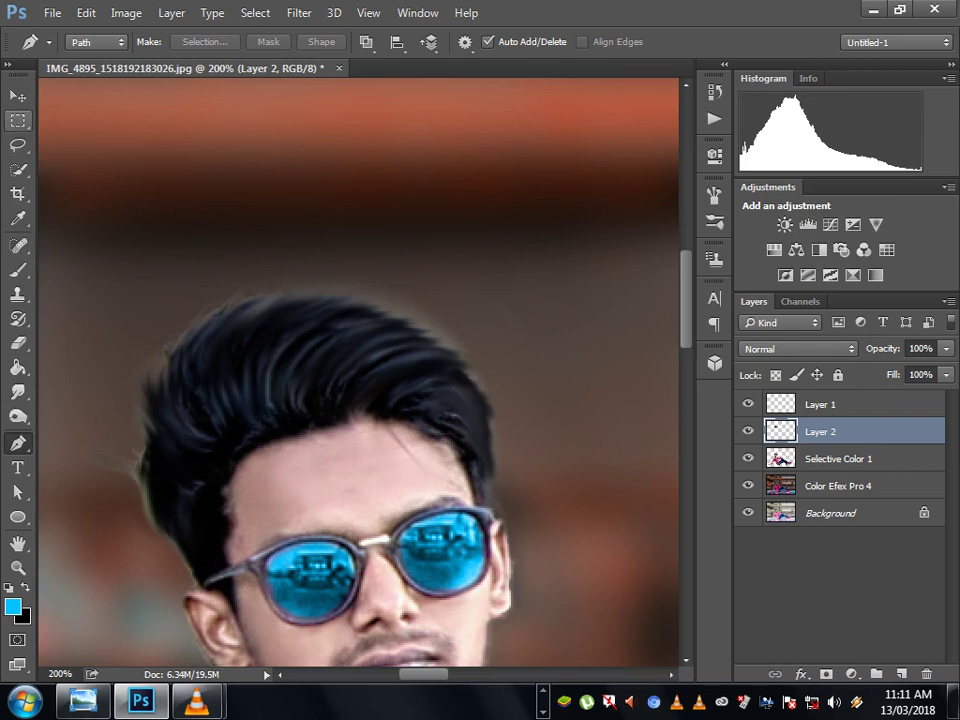
{"action": "key", "text": "p"}
{"action": "key", "text": "r"}
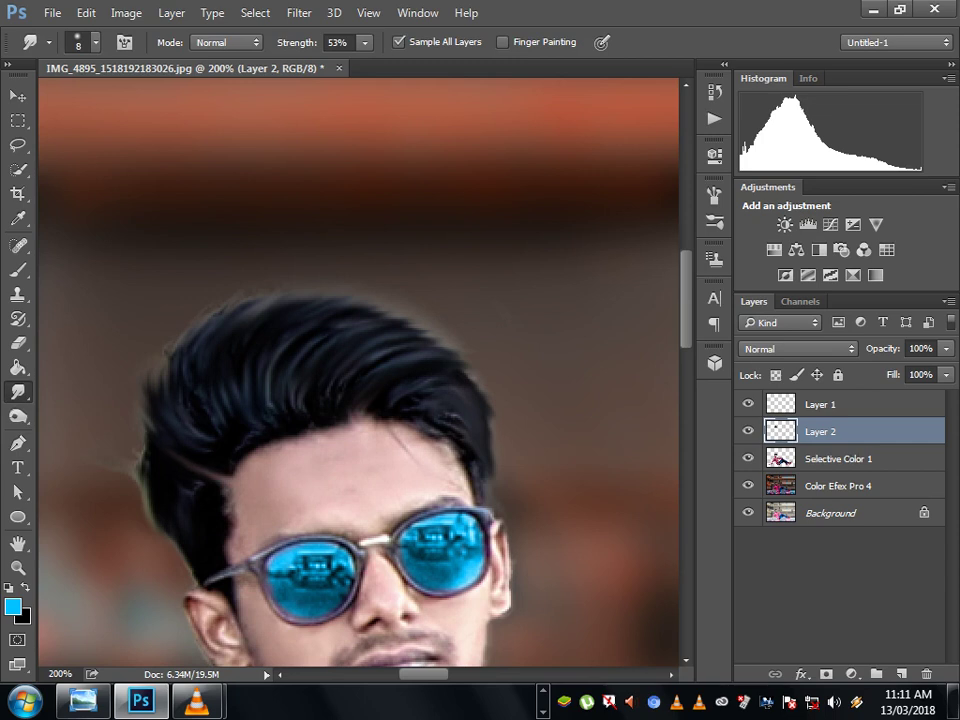
Switch the Smudge tool to a 25 px brush preset.
{"action": "scroll", "coordinate": [360, 400], "scroll_direction": "down", "scroll_amount": 1}
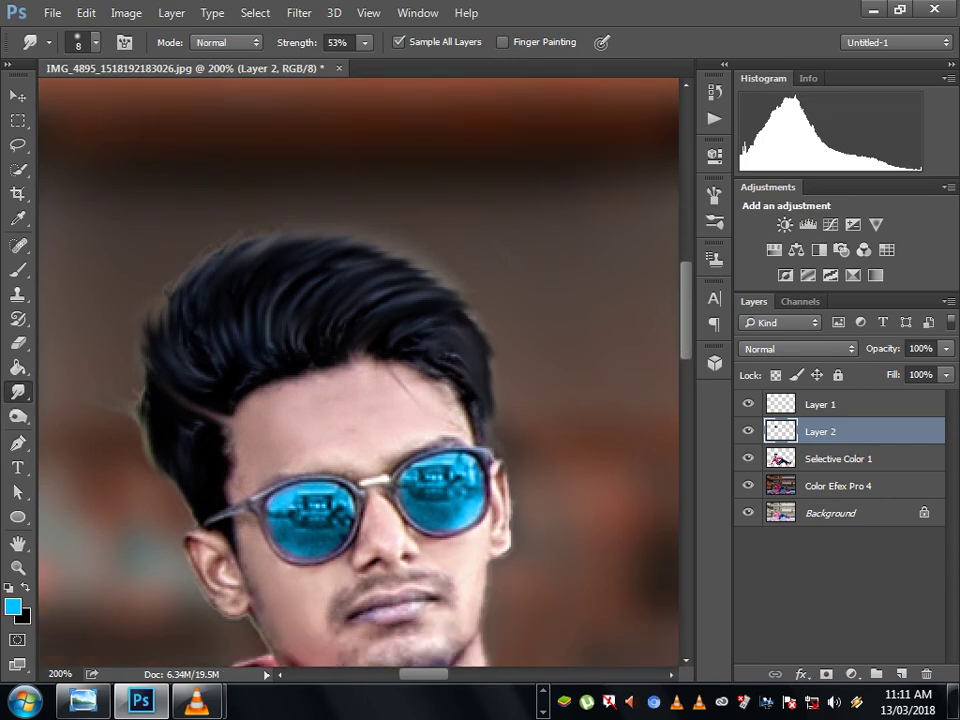
{"action": "scroll", "coordinate": [360, 400], "scroll_direction": "down", "scroll_amount": 3}
{"action": "key", "text": "bracketright"}
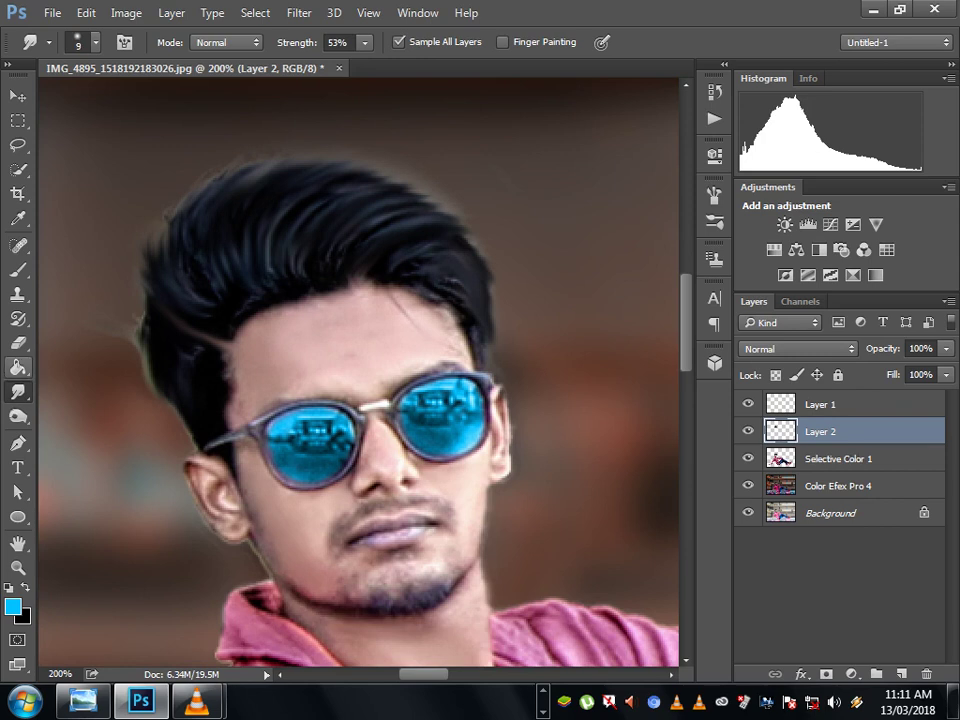
{"action": "left_click", "coordinate": [96, 42]}
{"action": "left_click", "coordinate": [99, 186]}
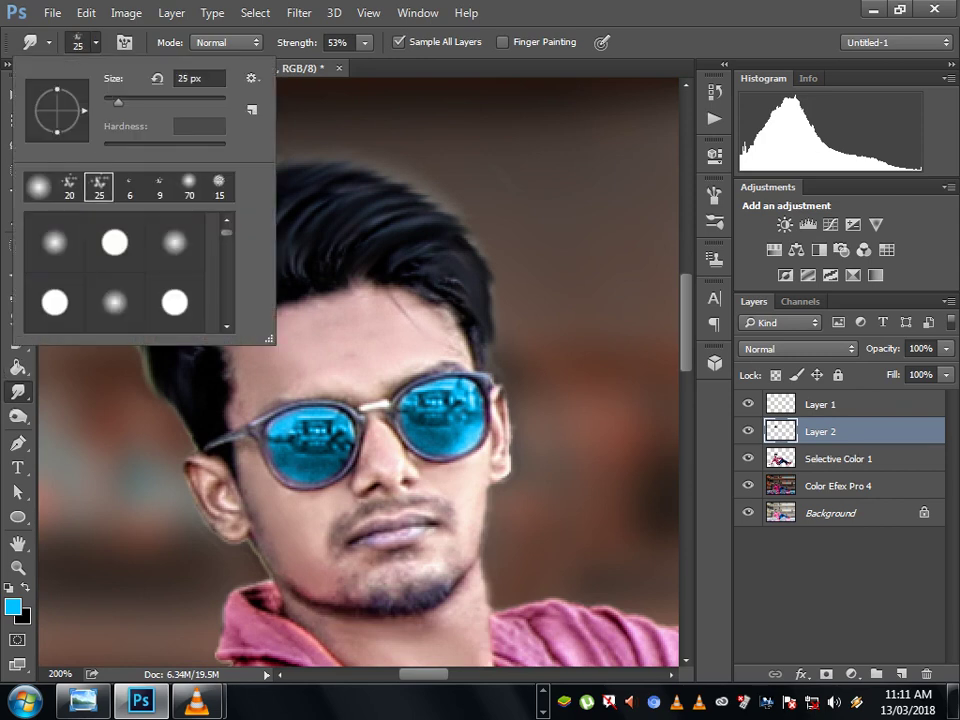
{"action": "key", "text": "Return"}
Smudge larger strands out from the left hair edge into the background.
{"action": "left_click_drag", "start_coordinate": [114, 283], "coordinate": [134, 303]}
{"action": "left_click_drag", "start_coordinate": [108, 264], "coordinate": [152, 344]}
{"action": "left_click_drag", "start_coordinate": [130, 300], "coordinate": [148, 330]}
{"action": "left_click_drag", "start_coordinate": [106, 236], "coordinate": [116, 252]}
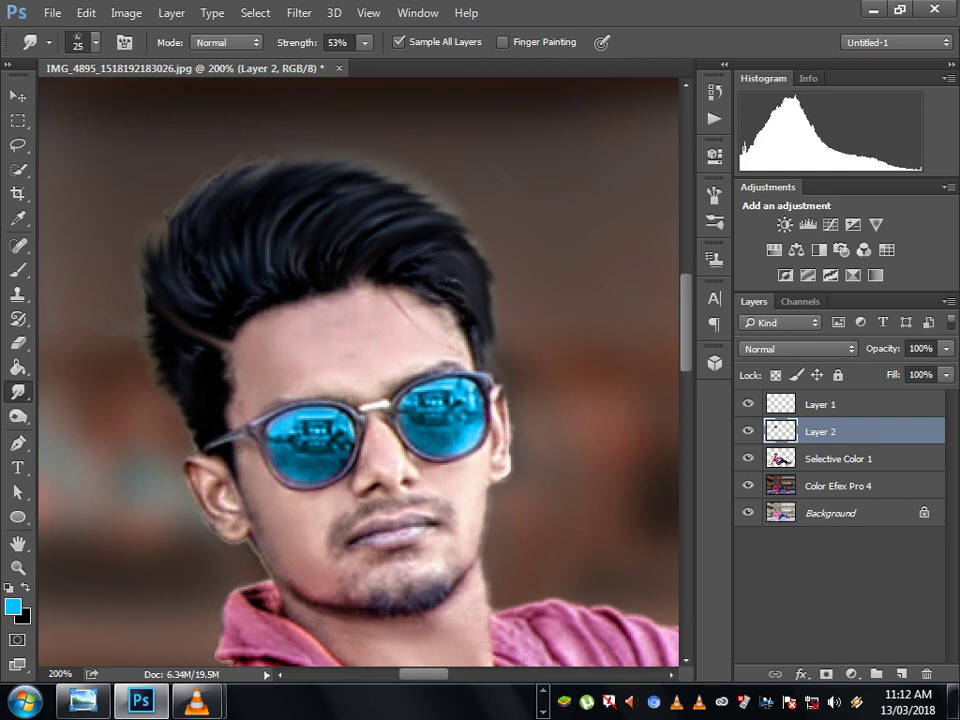
{"action": "scroll", "coordinate": [360, 370], "scroll_direction": "up", "scroll_amount": 1}
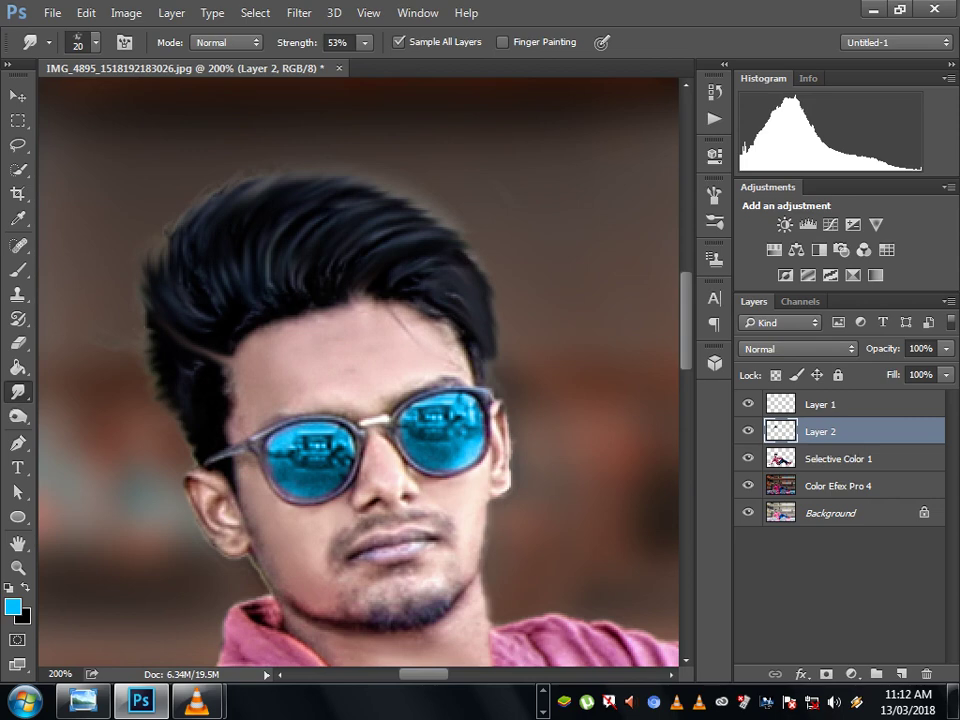
{"action": "key", "text": "z"}
{"action": "right_click", "coordinate": [471, 148]}
Fit the whole photo on screen.
{"action": "left_click", "coordinate": [505, 156]}
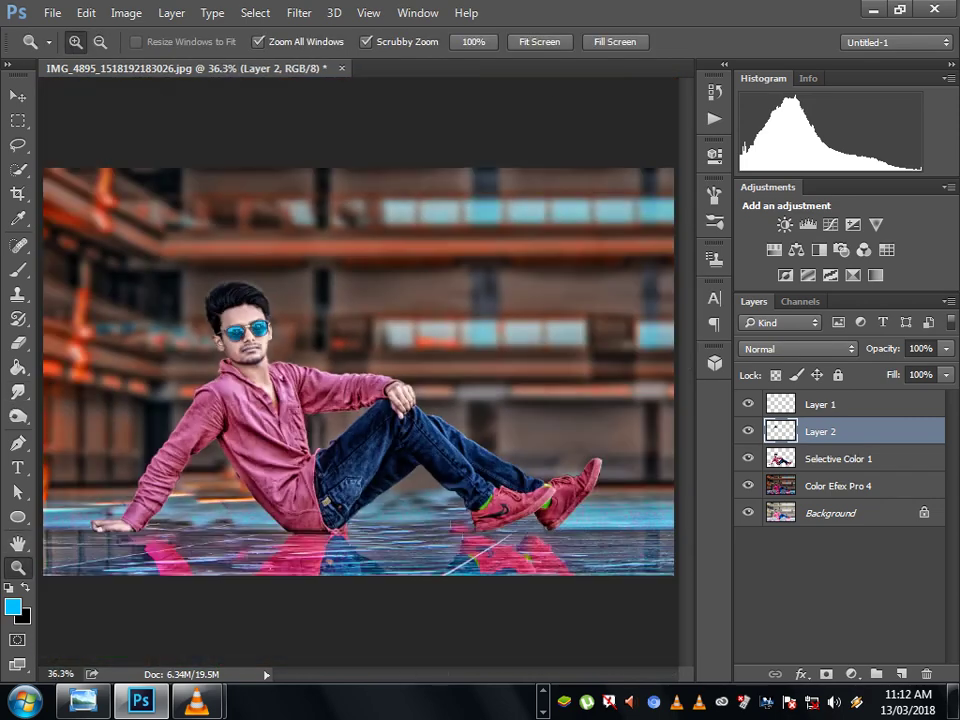
{"action": "right_click", "coordinate": [480, 162]}
{"action": "left_click", "coordinate": [514, 171]}
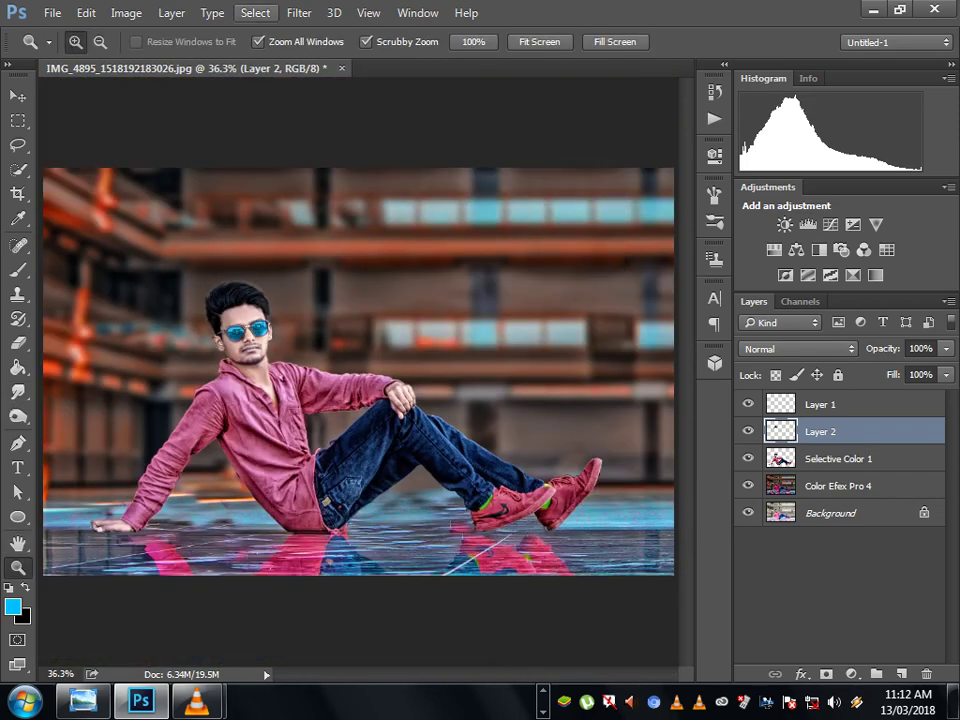
Apply a Camera Raw Filter to Layer 2 with Shadows raised to +69.
{"action": "left_click", "coordinate": [299, 12]}
{"action": "left_click", "coordinate": [343, 121]}
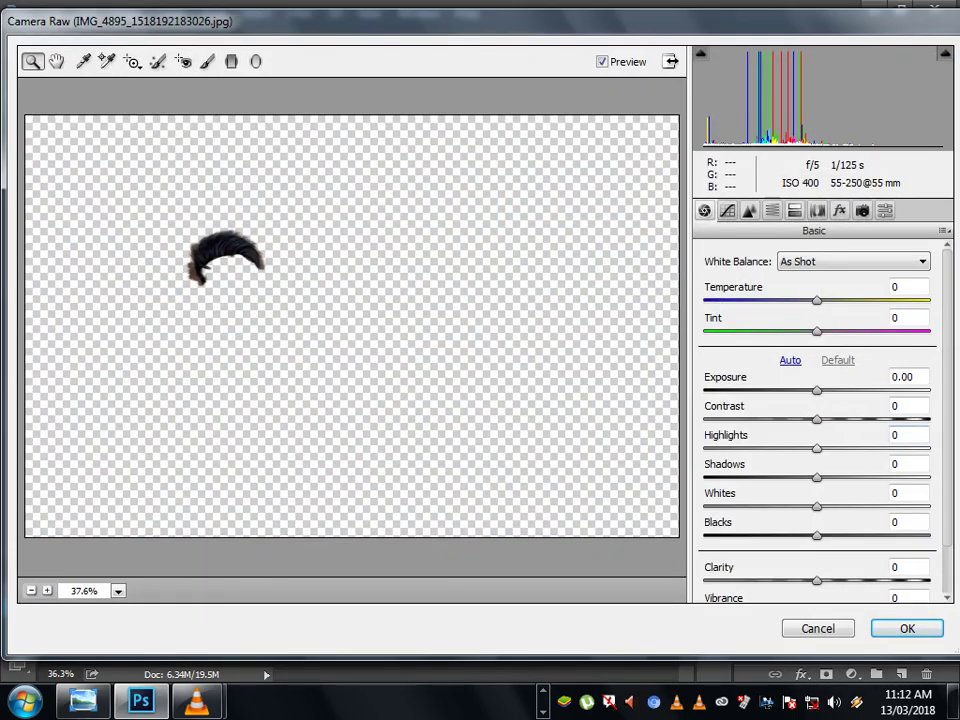
{"action": "mouse_move", "coordinate": [817, 477]}
{"action": "left_mouse_down"}
{"action": "mouse_move", "coordinate": [924, 477]}
{"action": "mouse_move", "coordinate": [895, 477]}
{"action": "left_mouse_up"}
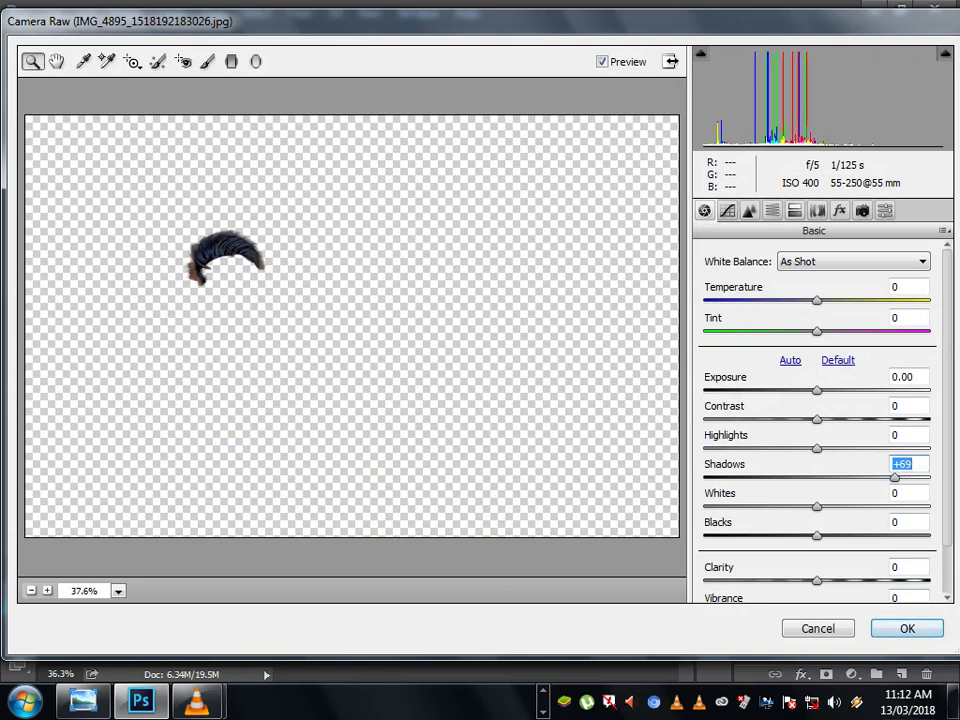
{"action": "key", "text": "Return"}
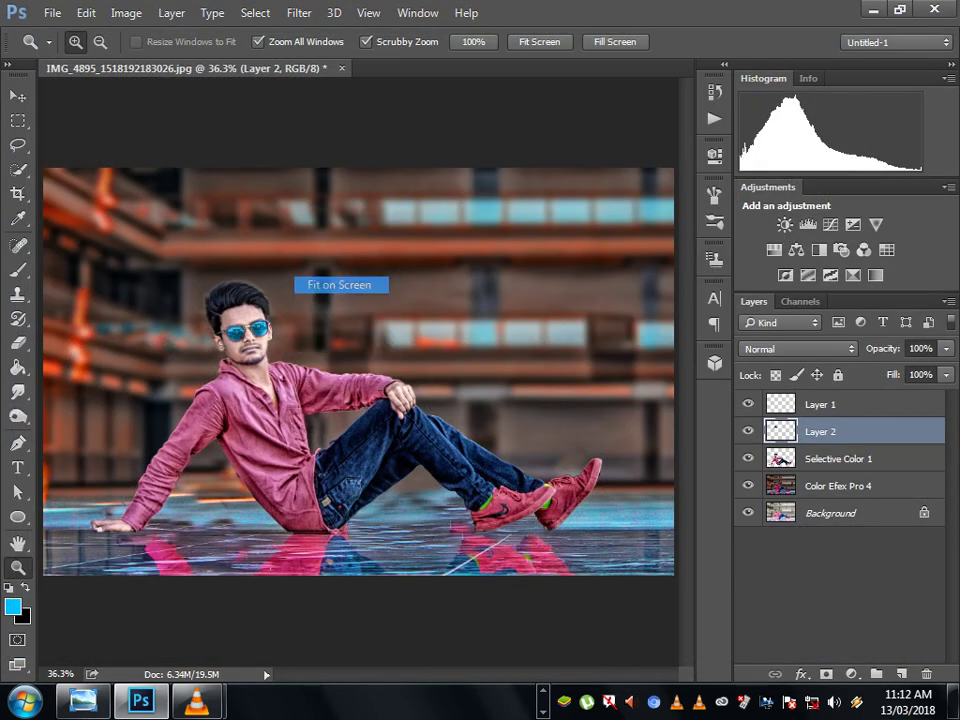
Zoom in on the face and erase the light halo along the left and top of the hair.
{"action": "left_click", "coordinate": [204, 302]}
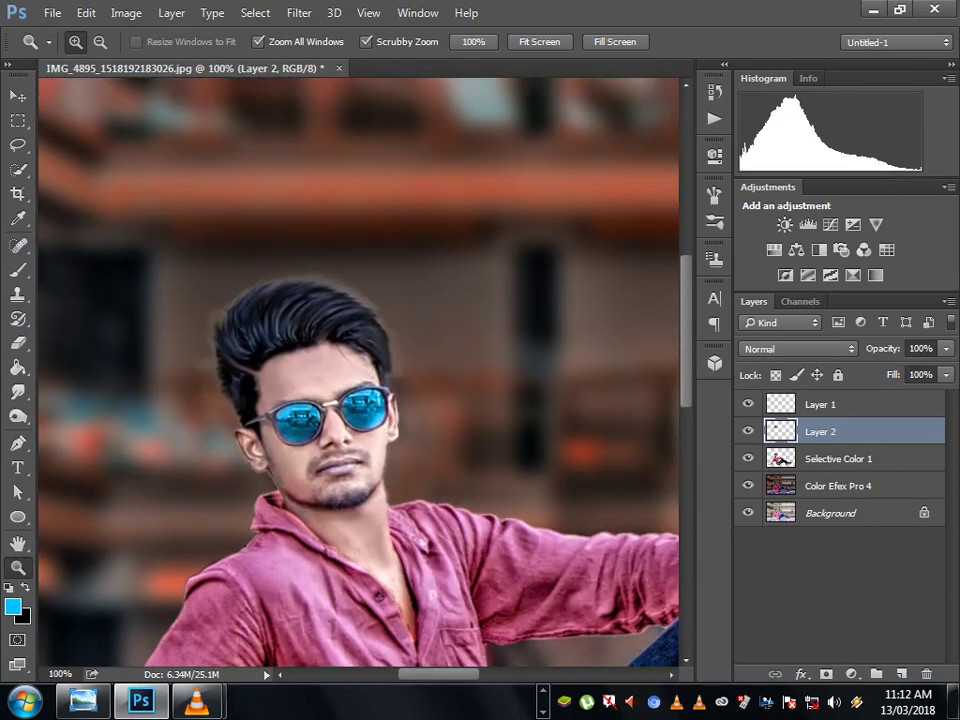
{"action": "left_click", "coordinate": [204, 302]}
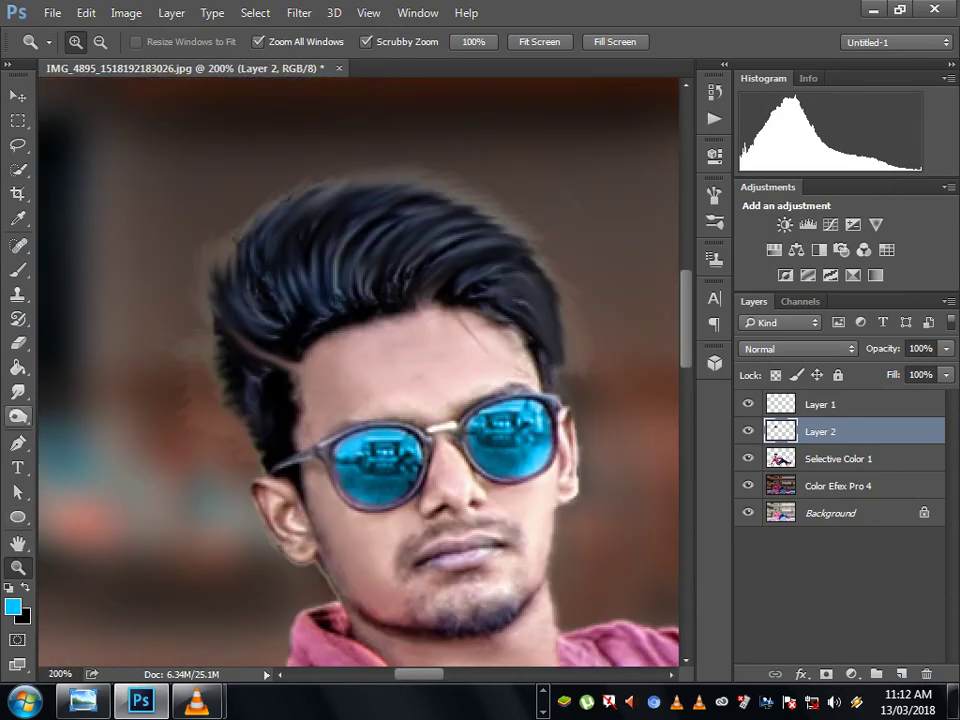
{"action": "left_click", "coordinate": [18, 343]}
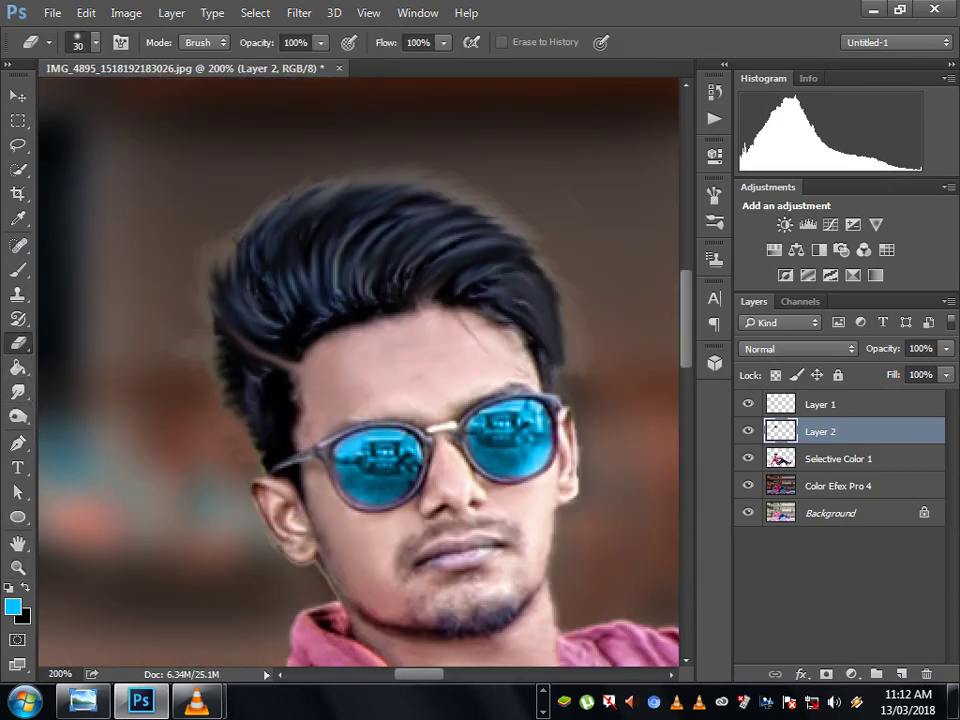
{"action": "left_click_drag", "start_coordinate": [214, 345], "coordinate": [214, 392]}
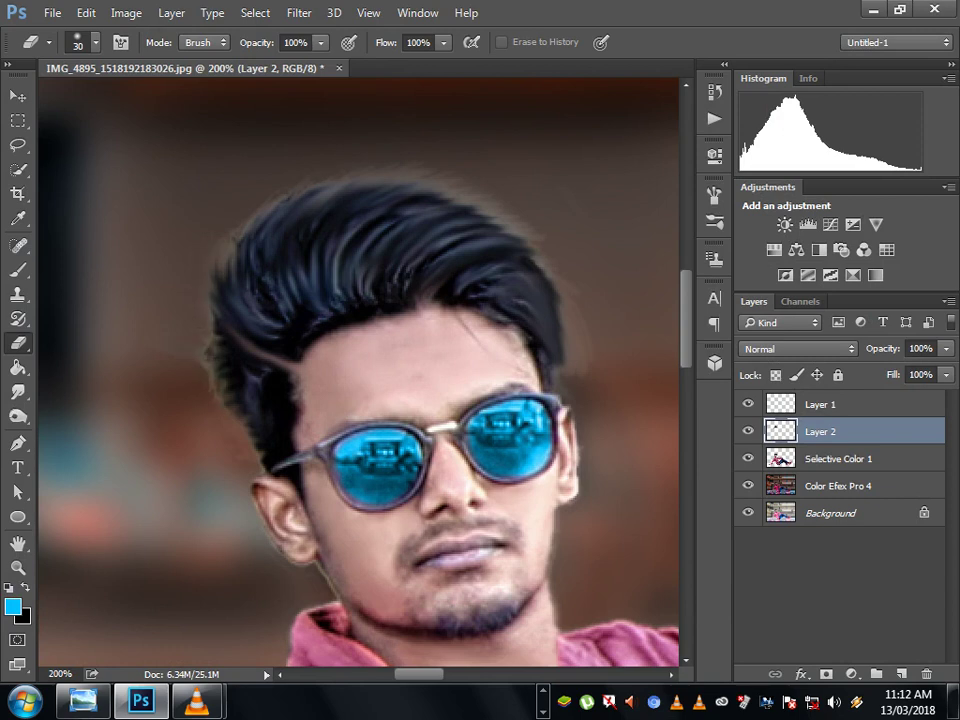
{"action": "left_click_drag", "start_coordinate": [270, 158], "coordinate": [355, 175]}
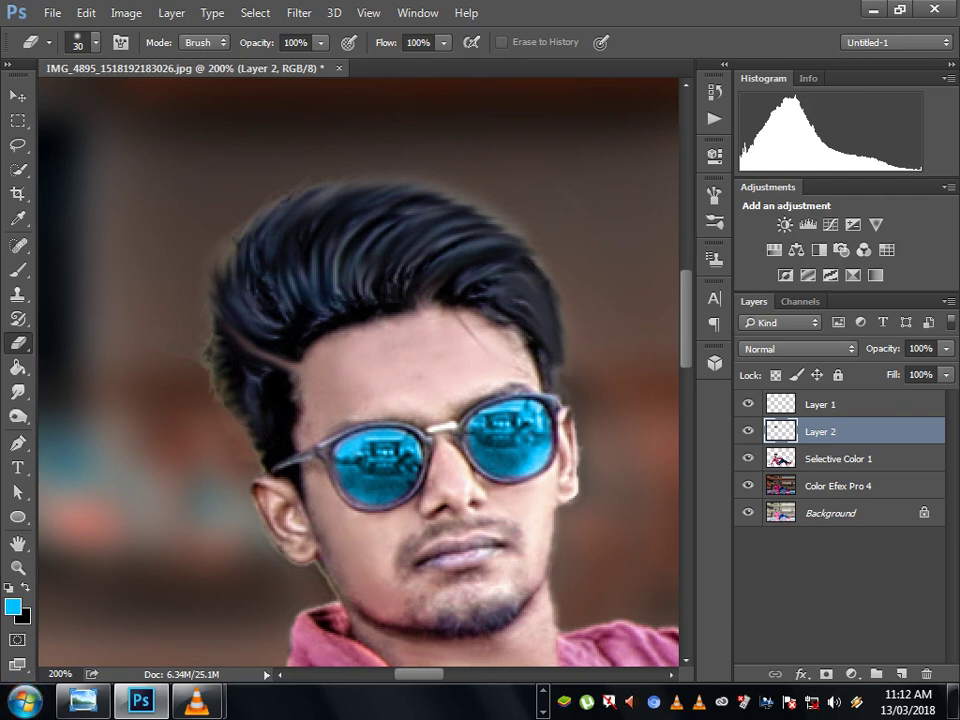
{"action": "key", "text": "bracketleft"}
Fit the whole image in the window and make Color Efex Pro 4 the active layer.
{"action": "key", "text": "alt+bracketleft"}
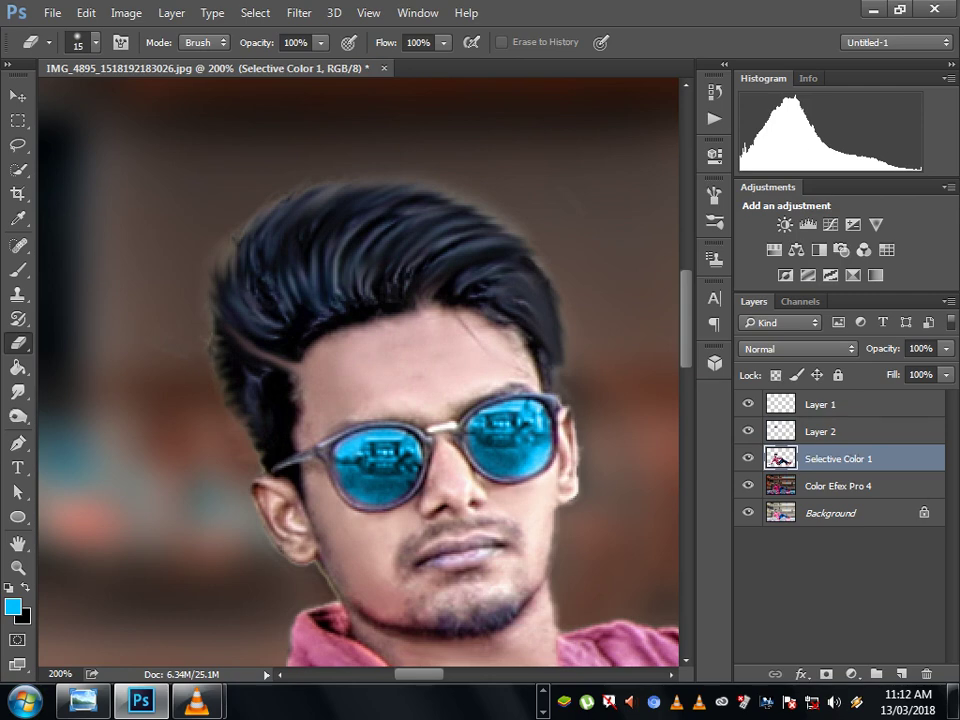
{"action": "key", "text": "z"}
{"action": "right_click", "coordinate": [309, 256]}
{"action": "left_click", "coordinate": [340, 265]}
{"action": "right_click", "coordinate": [384, 263]}
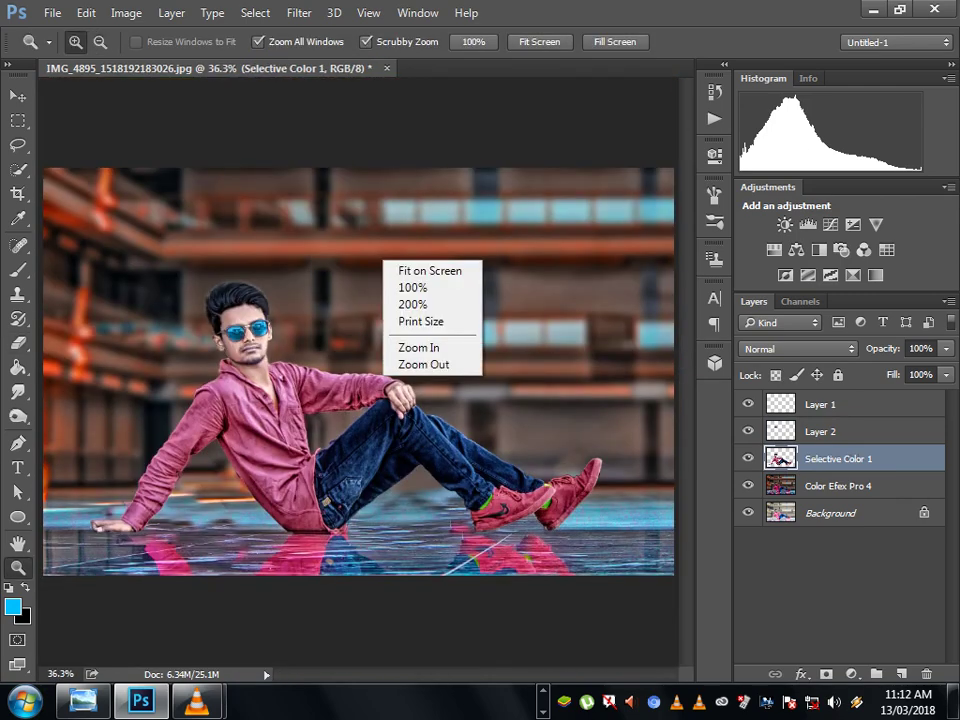
{"action": "left_click", "coordinate": [394, 270]}
{"action": "right_click", "coordinate": [396, 271]}
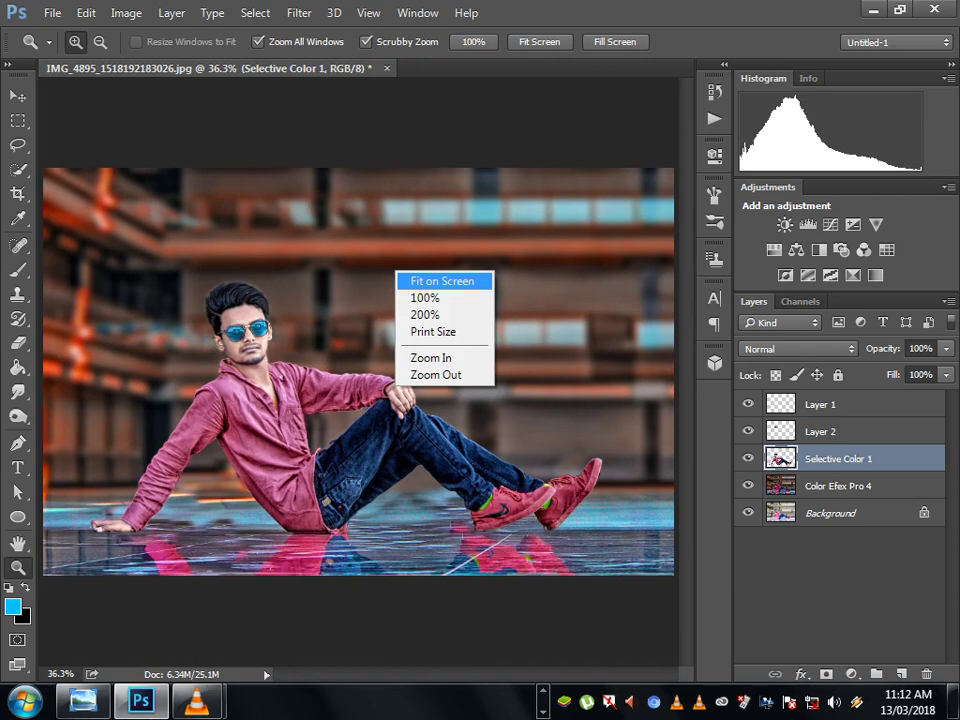
{"action": "left_click", "coordinate": [442, 281]}
{"action": "right_click", "coordinate": [413, 279]}
{"action": "left_click", "coordinate": [448, 287]}
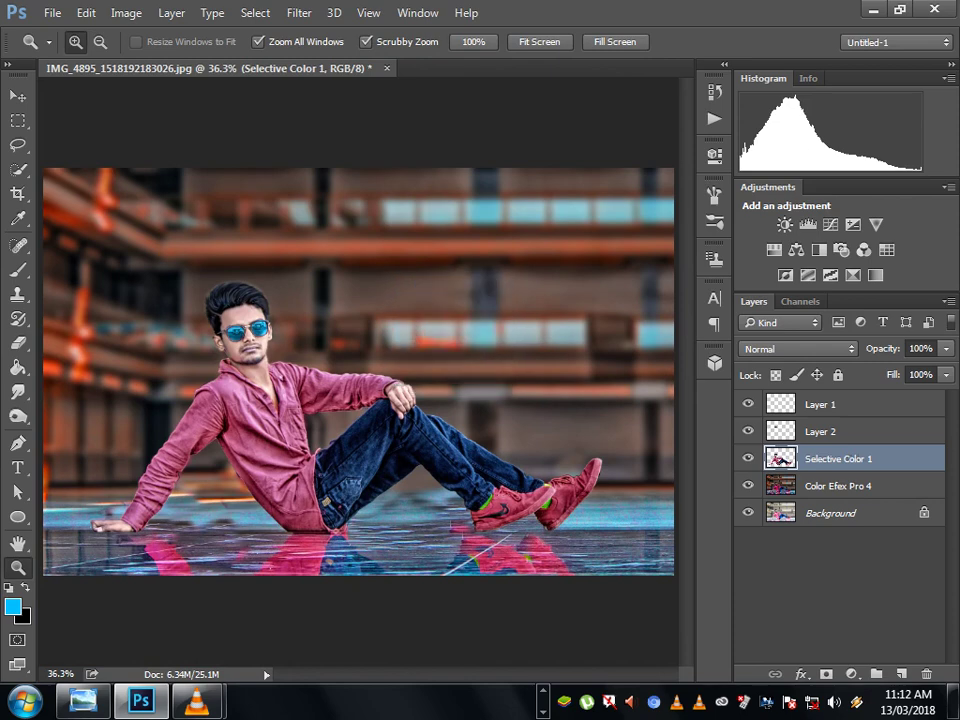
{"action": "key", "text": "alt+bracketleft"}
Open the Camera Raw Filter on Color Efex Pro 4 and boost Clarity strongly.
{"action": "left_click", "coordinate": [298, 12]}
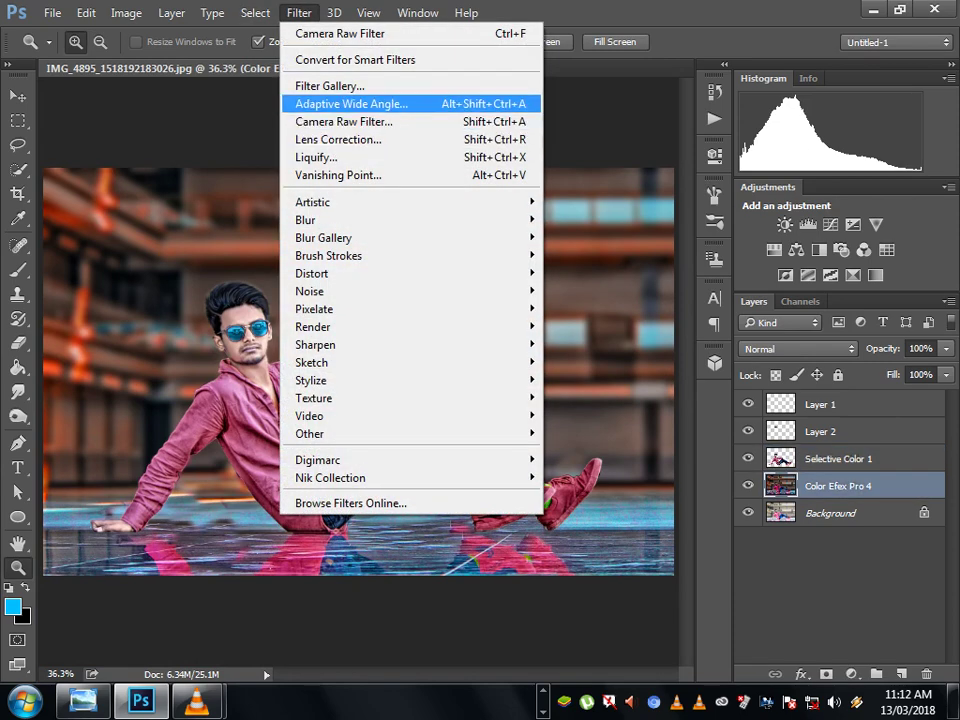
{"action": "left_click", "coordinate": [344, 121]}
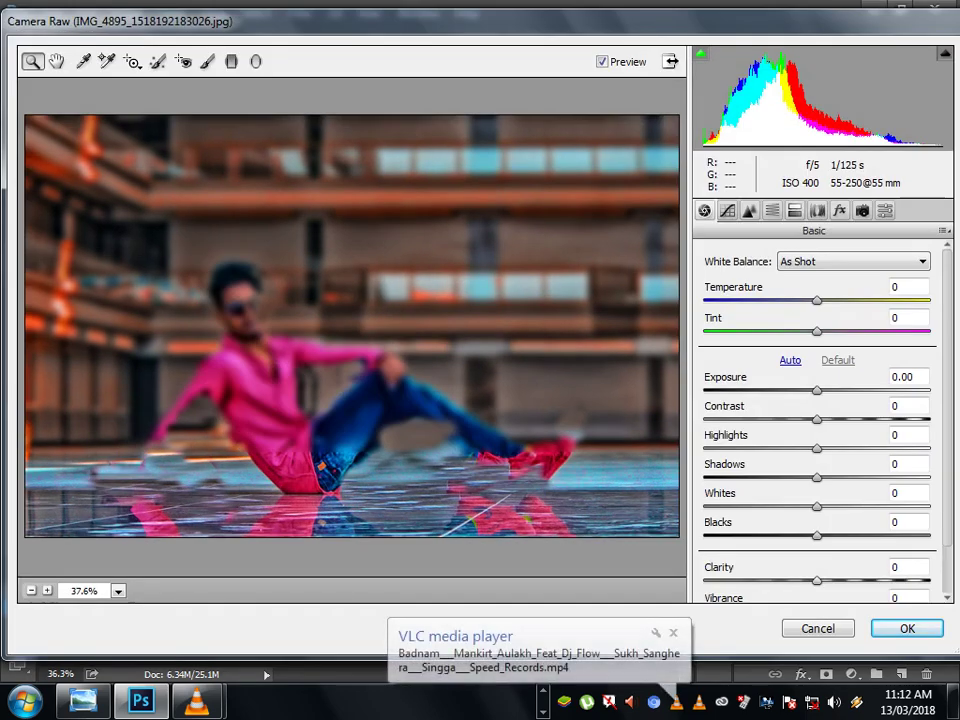
{"action": "mouse_move", "coordinate": [817, 580]}
{"action": "left_mouse_down"}
{"action": "mouse_move", "coordinate": [923, 580]}
{"action": "mouse_move", "coordinate": [897, 580]}
{"action": "left_mouse_up"}
{"action": "scroll", "coordinate": [817, 450], "scroll_direction": "down", "scroll_amount": 1}
{"action": "scroll", "coordinate": [817, 450], "scroll_direction": "up", "scroll_amount": 1}
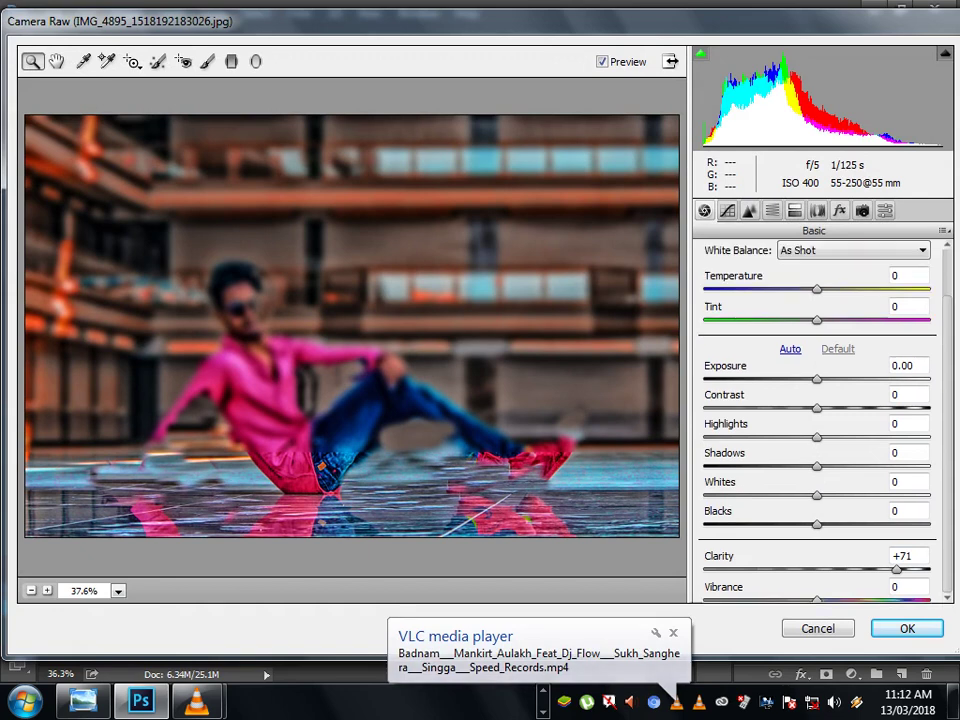
Set Oranges hue to +21, raise their saturation, darken their luminance slightly, and apply.
{"action": "left_click", "coordinate": [772, 210]}
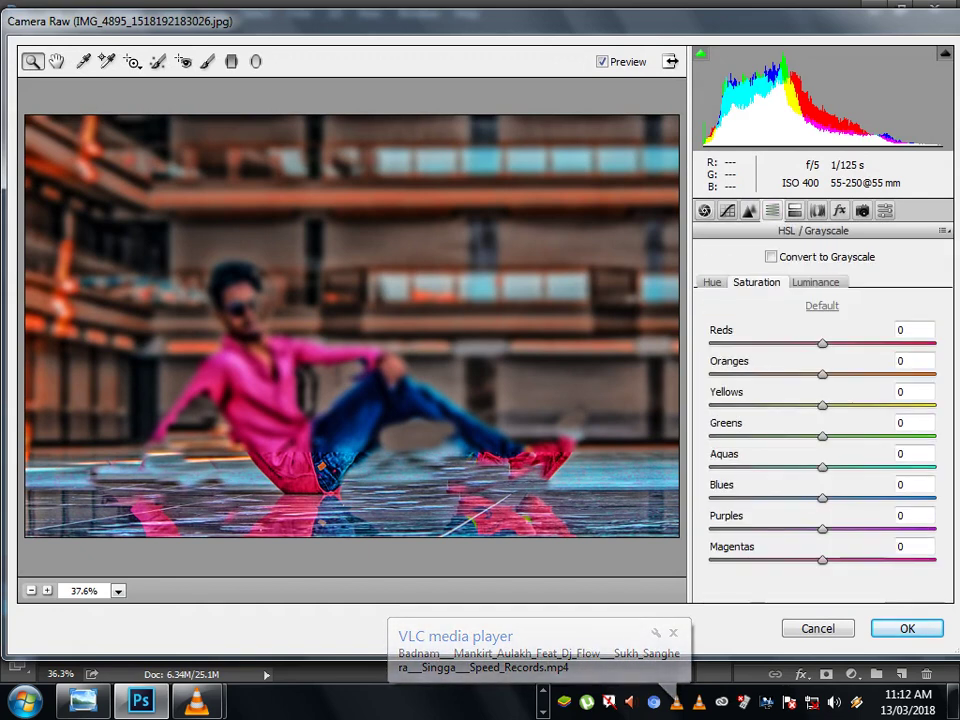
{"action": "left_click", "coordinate": [712, 282]}
{"action": "mouse_move", "coordinate": [822, 374]}
{"action": "left_mouse_down"}
{"action": "mouse_move", "coordinate": [709, 374]}
{"action": "mouse_move", "coordinate": [935, 374]}
{"action": "mouse_move", "coordinate": [846, 374]}
{"action": "left_mouse_up"}
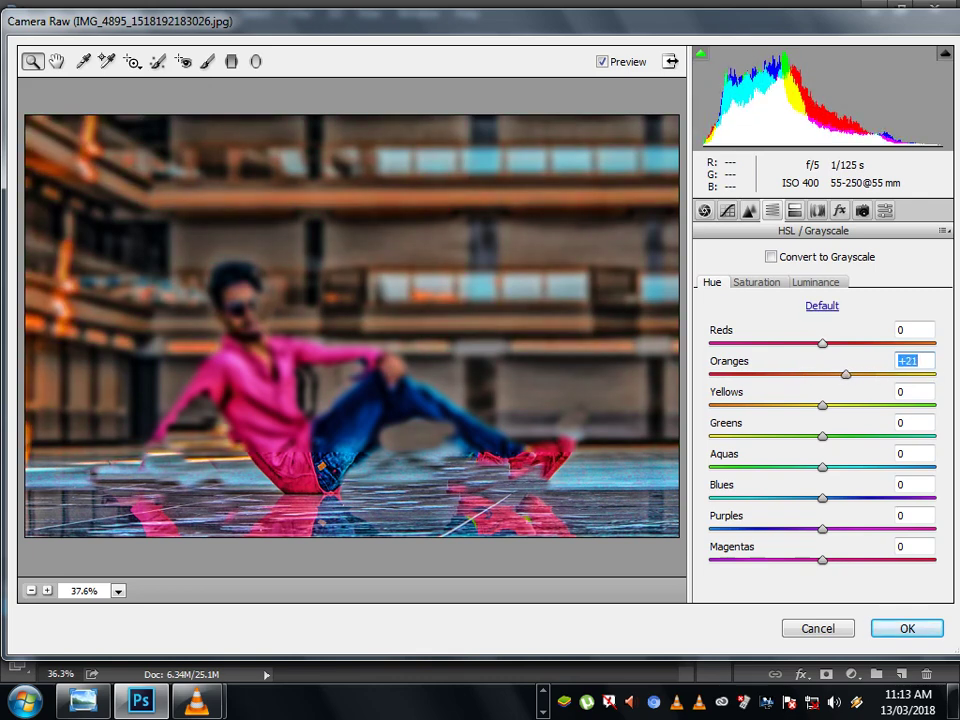
{"action": "left_click", "coordinate": [756, 282]}
{"action": "mouse_move", "coordinate": [822, 374]}
{"action": "left_mouse_down"}
{"action": "mouse_move", "coordinate": [935, 374]}
{"action": "mouse_move", "coordinate": [883, 374]}
{"action": "left_mouse_up"}
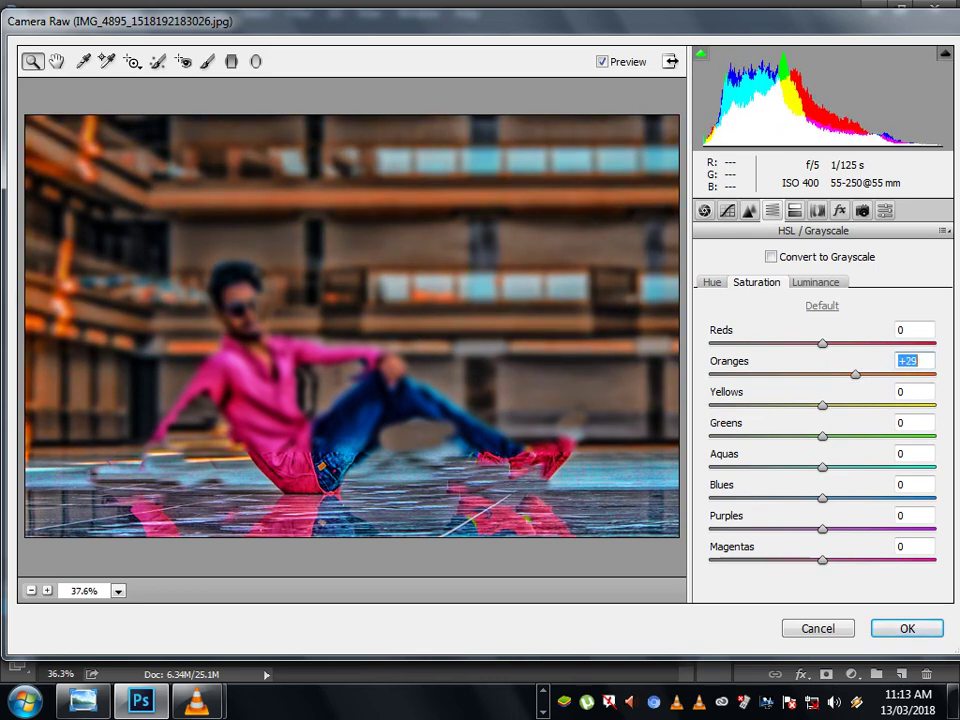
{"action": "left_click", "coordinate": [816, 282]}
{"action": "left_click", "coordinate": [914, 361]}
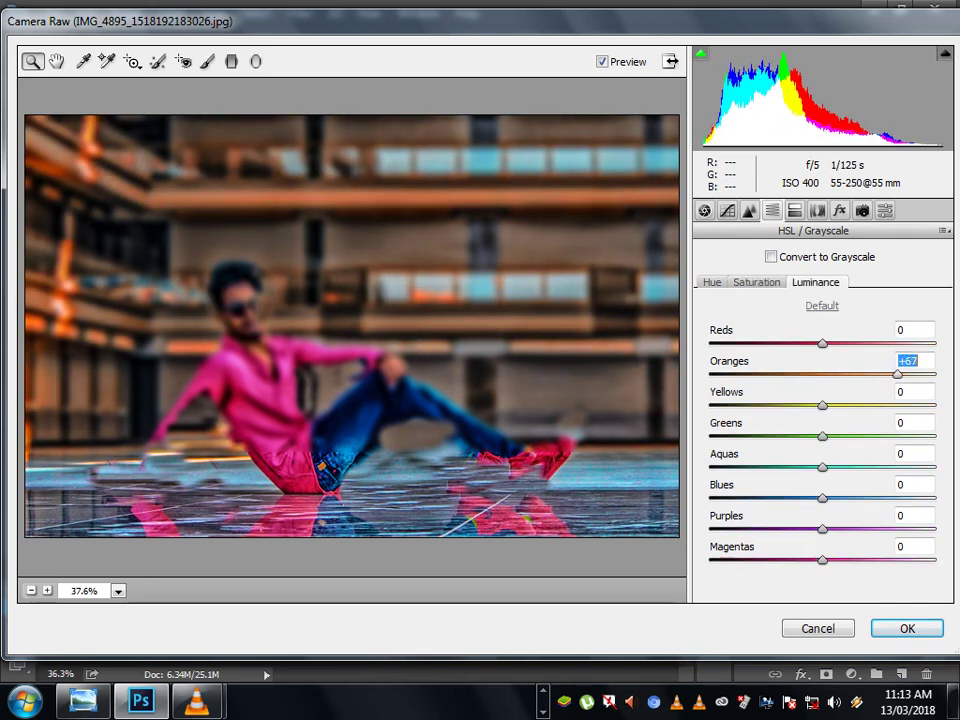
{"action": "key", "text": "Down"}
{"action": "key", "text": "Down"}
{"action": "key", "text": "Down"}
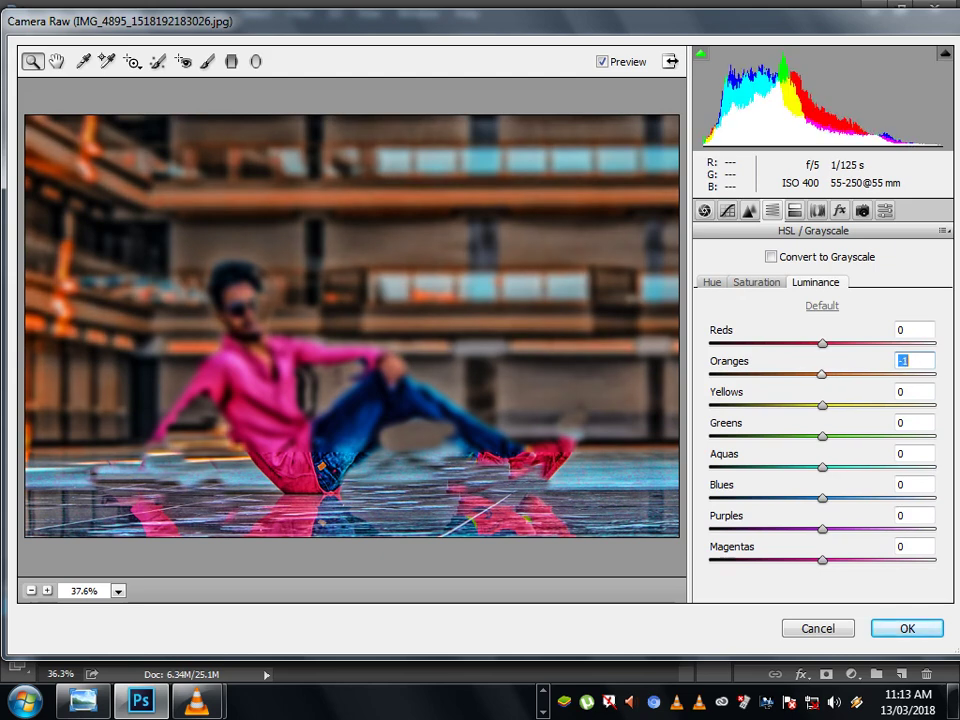
{"action": "left_click", "coordinate": [712, 282]}
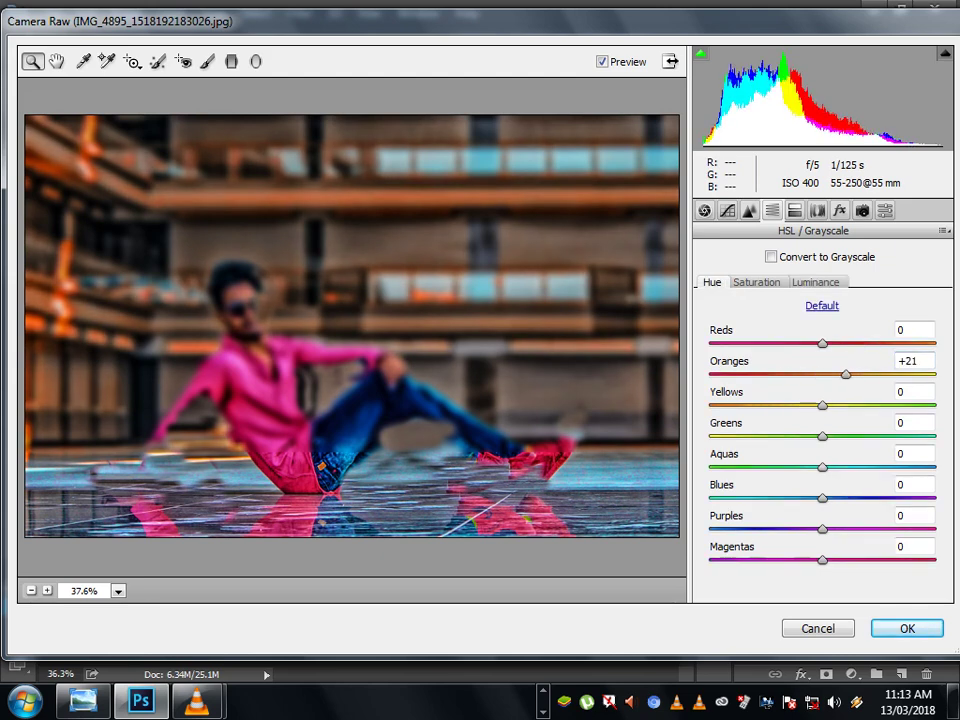
{"action": "left_click", "coordinate": [907, 628]}
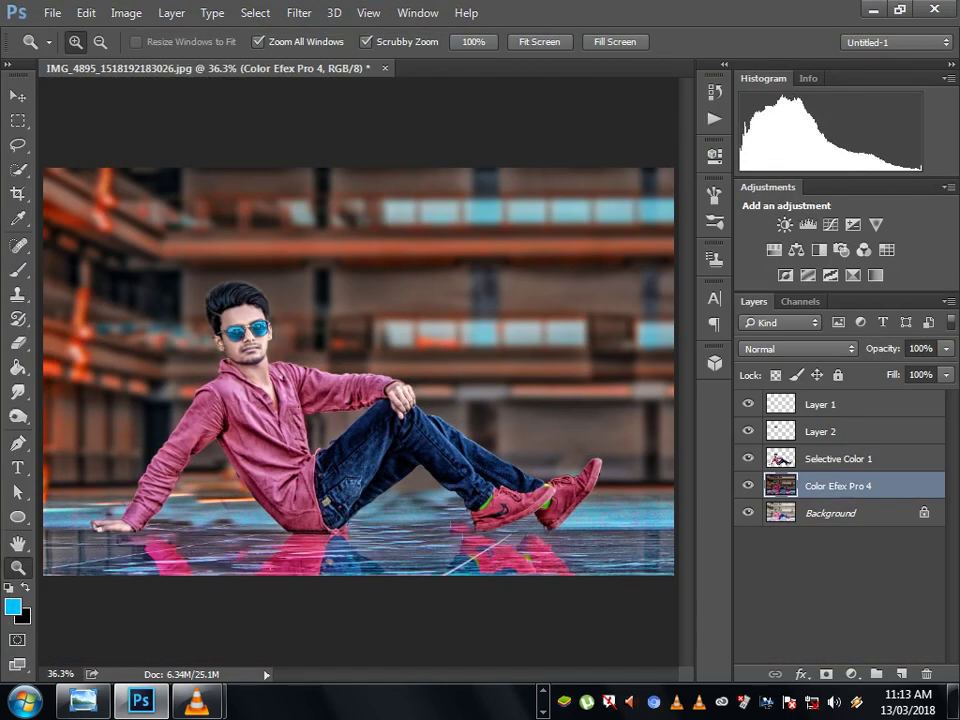
Open Camera Raw on the Selective Color 1 layer and set luminance noise reduction to 21.
{"action": "right_click", "coordinate": [424, 258]}
{"action": "left_click", "coordinate": [468, 267]}
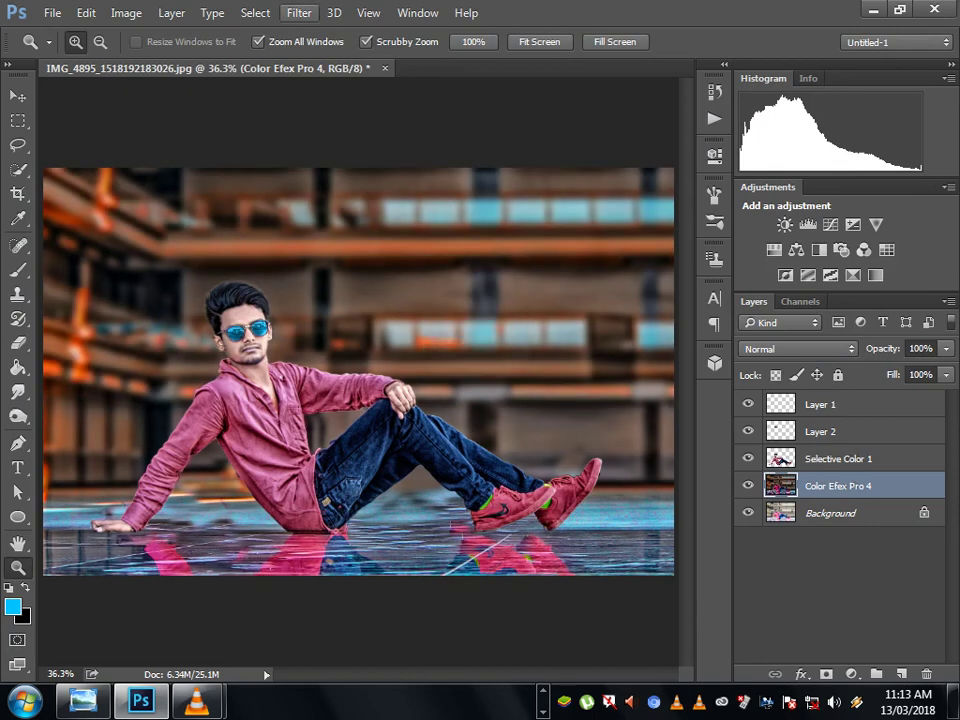
{"action": "left_click", "coordinate": [838, 458]}
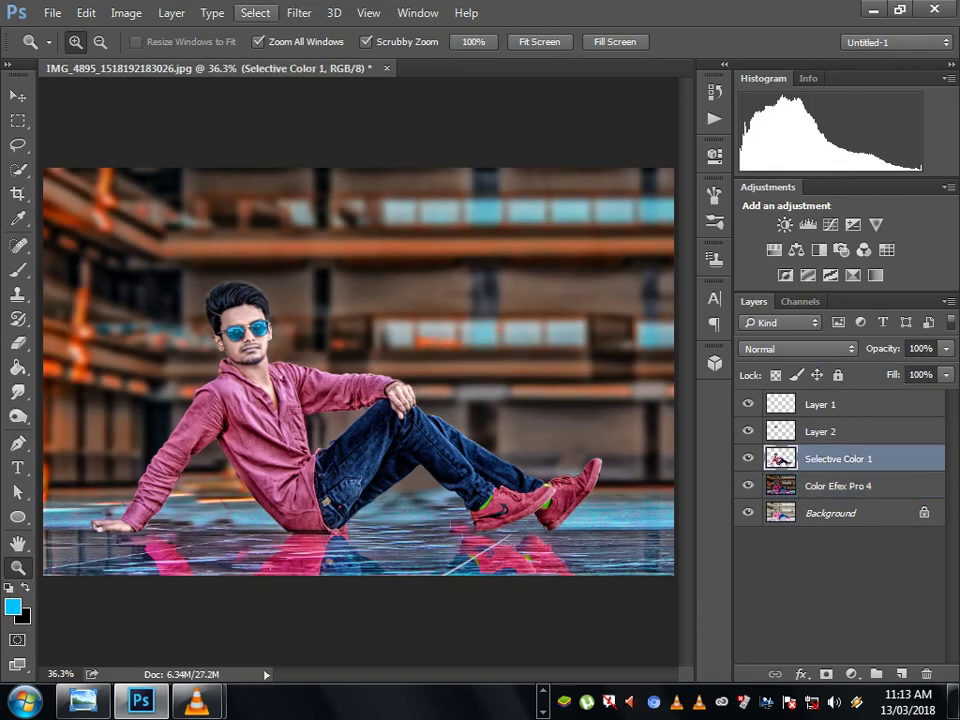
{"action": "left_click", "coordinate": [299, 12]}
{"action": "left_click", "coordinate": [343, 121]}
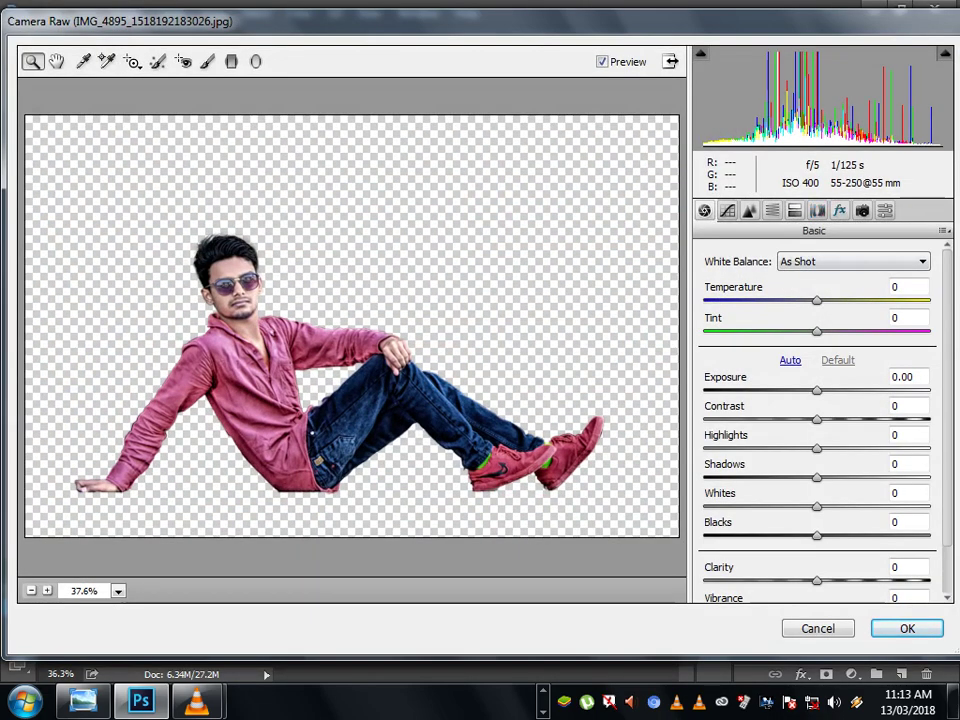
{"action": "left_click", "coordinate": [772, 210]}
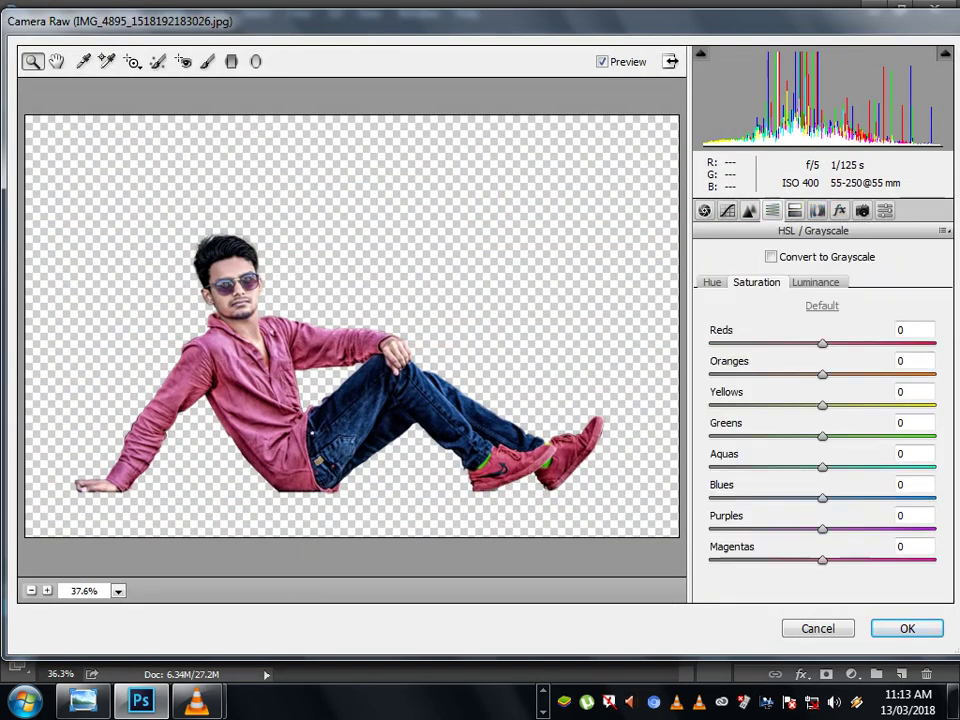
{"action": "left_click", "coordinate": [727, 210]}
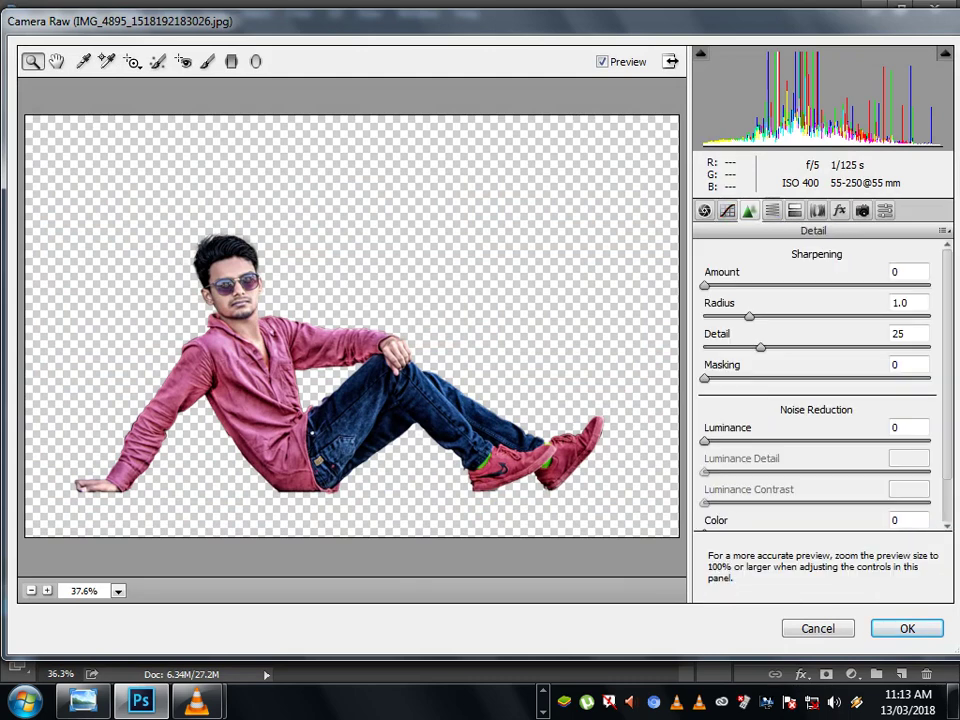
{"action": "left_click_drag", "start_coordinate": [704, 441], "coordinate": [750, 441]}
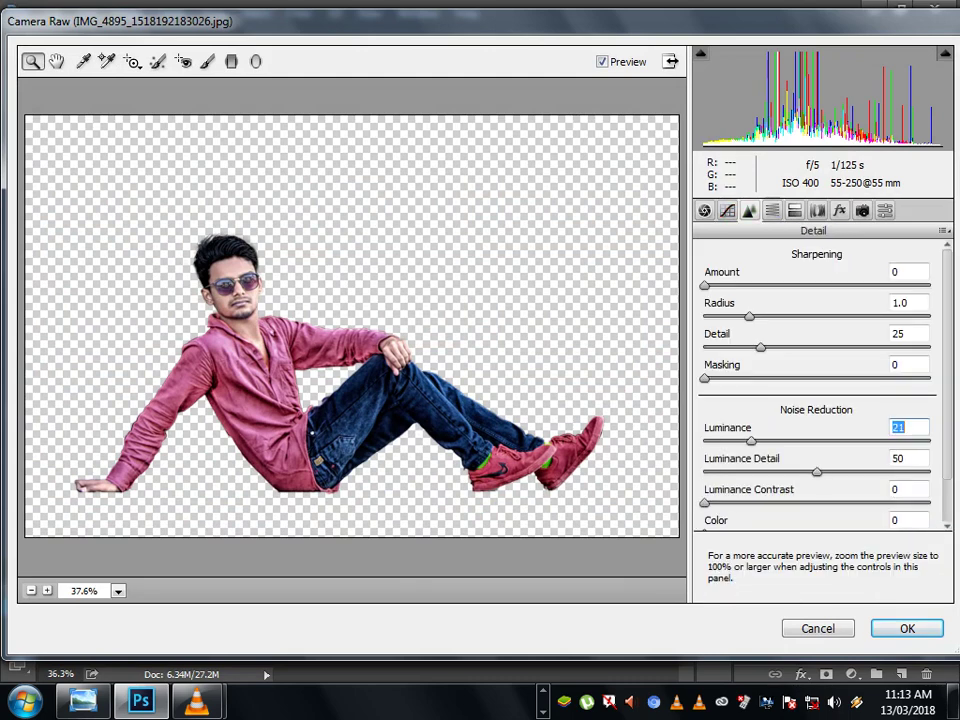
Set the Blues hue to -35 and Blues saturation to about +30.
{"action": "key", "text": "ctrl+alt+4"}
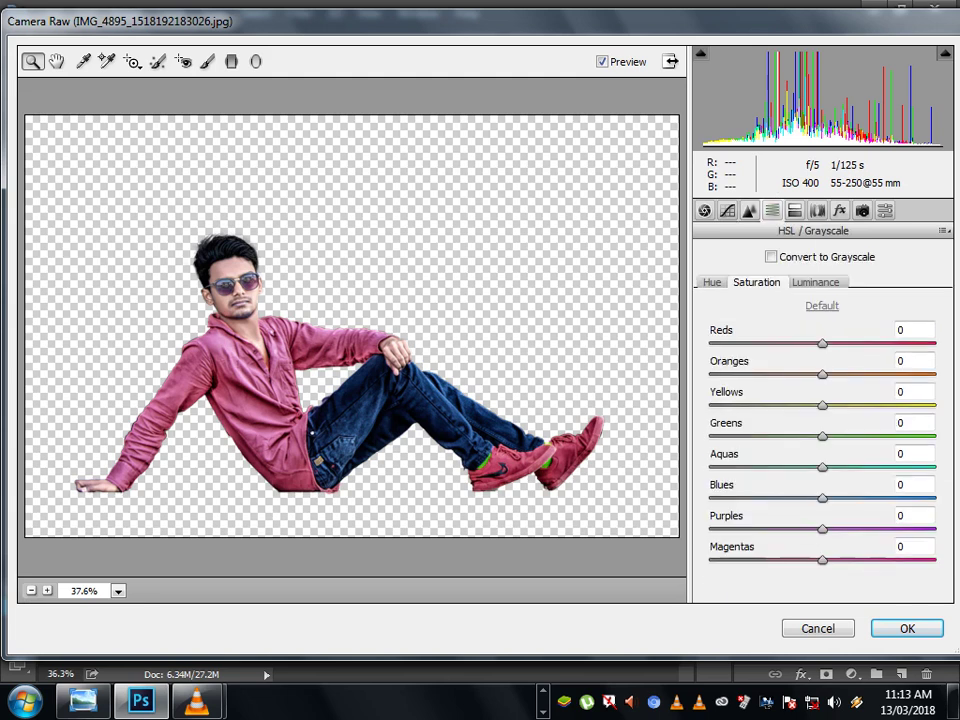
{"action": "left_click", "coordinate": [712, 282]}
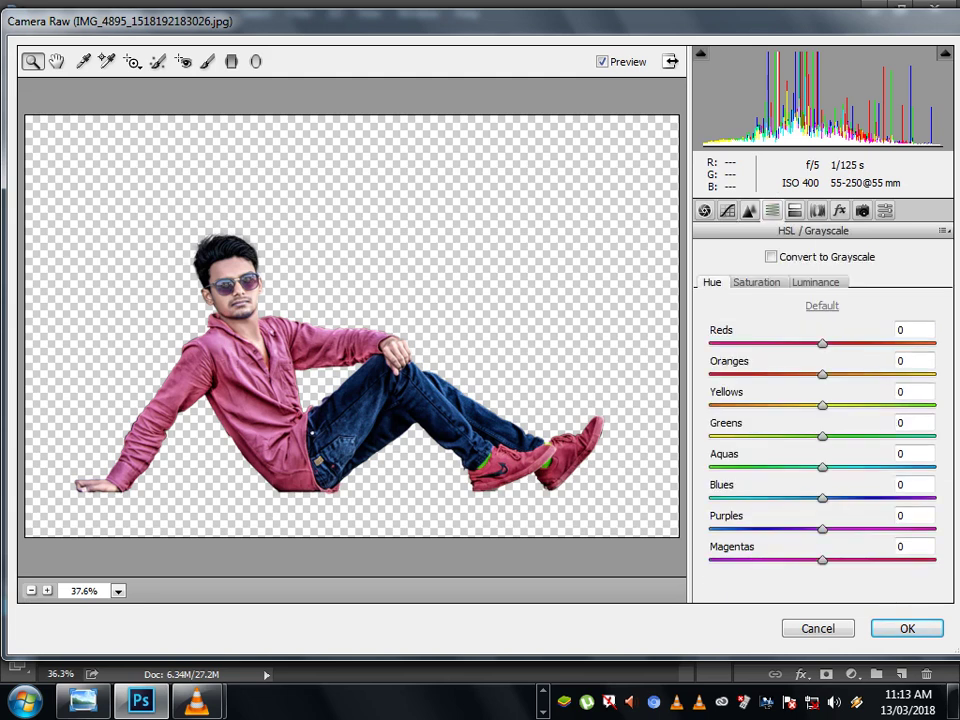
{"action": "type", "text": "-35"}
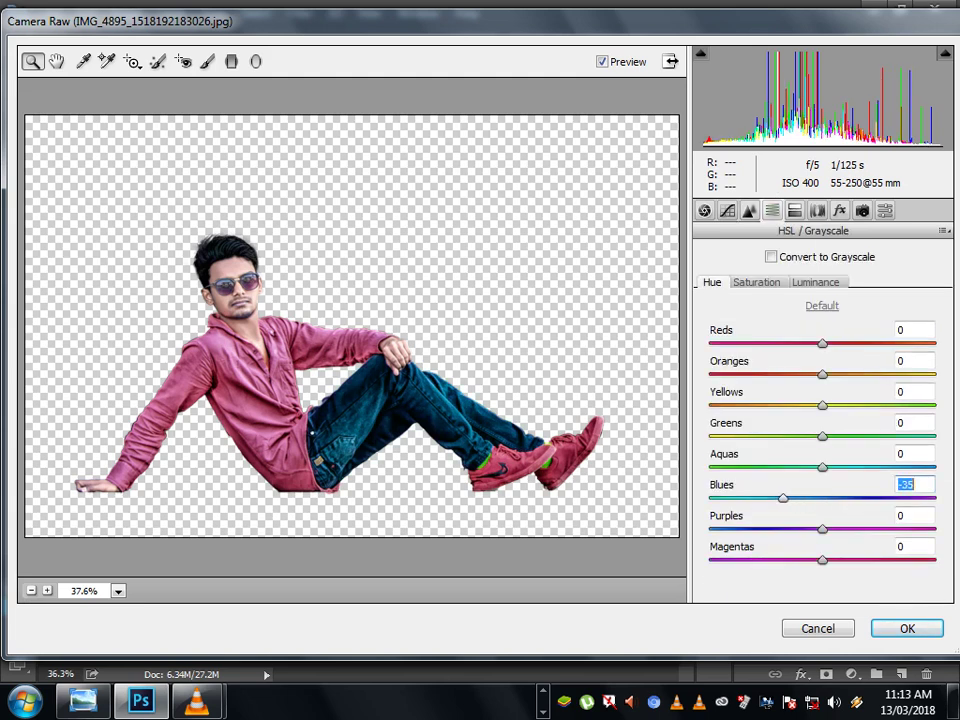
{"action": "left_click", "coordinate": [756, 282]}
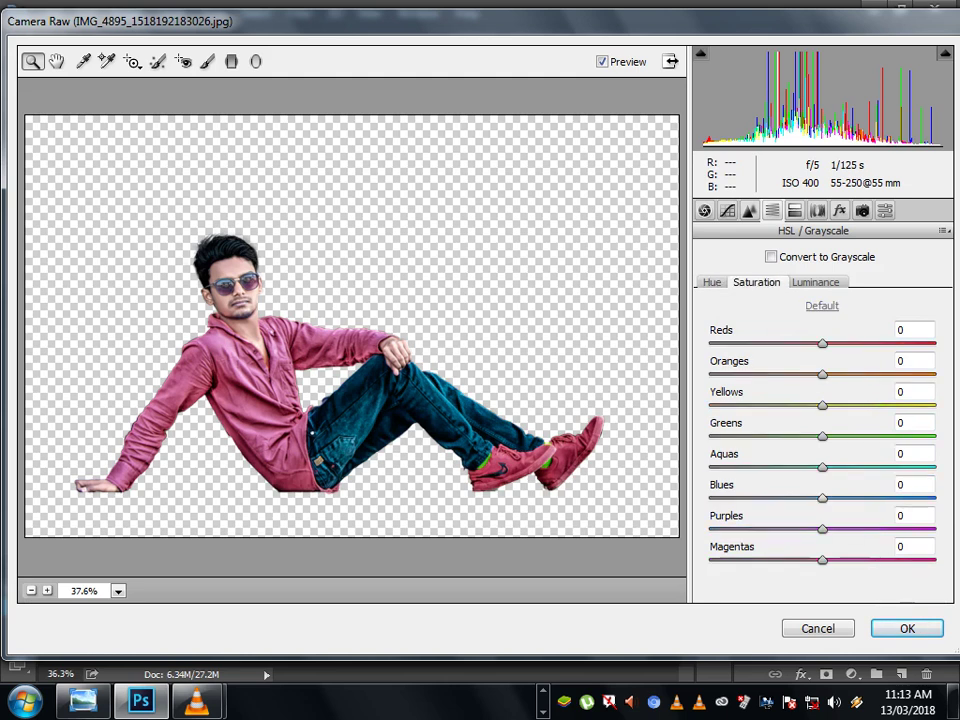
{"action": "left_click", "coordinate": [906, 484]}
{"action": "type", "text": "+33"}
{"action": "key", "text": "Down"}
{"action": "key", "text": "Down"}
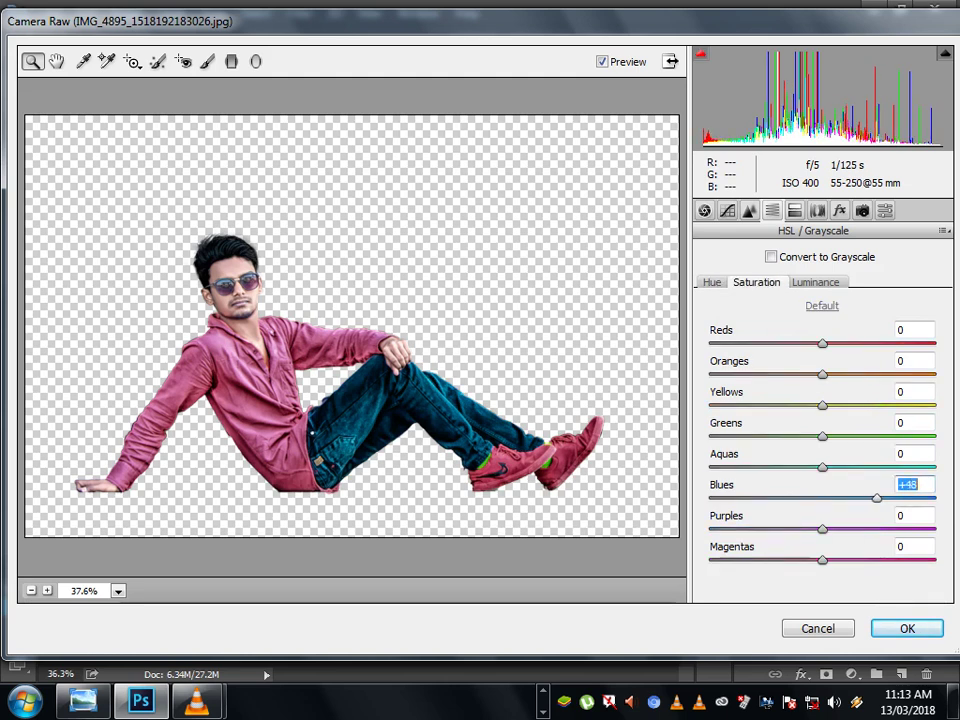
{"action": "key", "text": "Down"}
Set Reds hue to -2 and Reds saturation to -6, then apply the filter.
{"action": "left_click", "coordinate": [711, 282]}
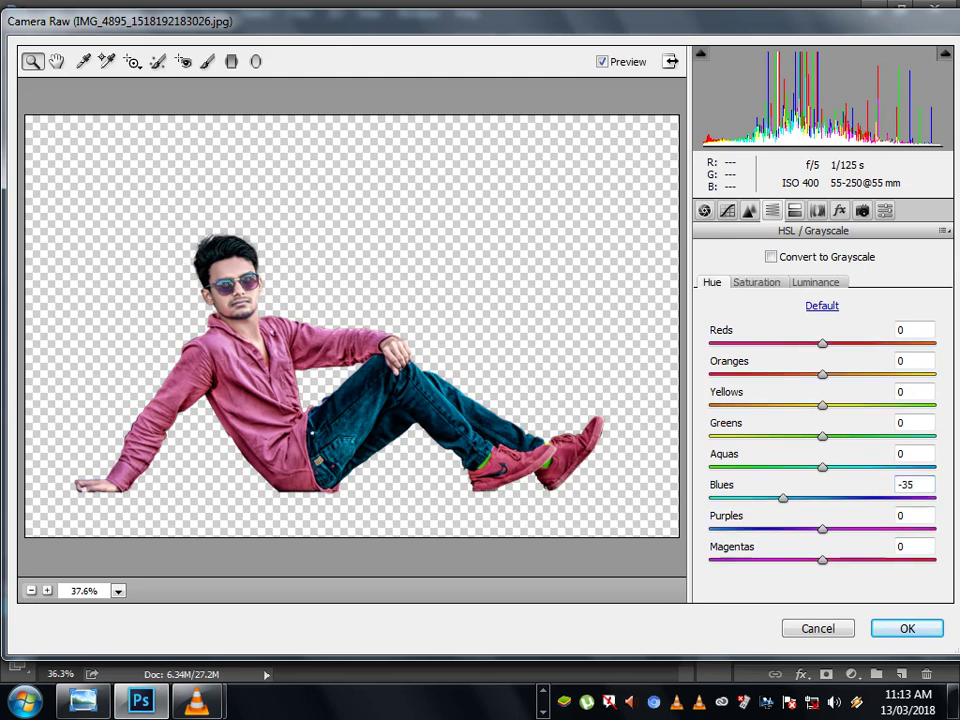
{"action": "left_click", "coordinate": [906, 329]}
{"action": "type", "text": "-57"}
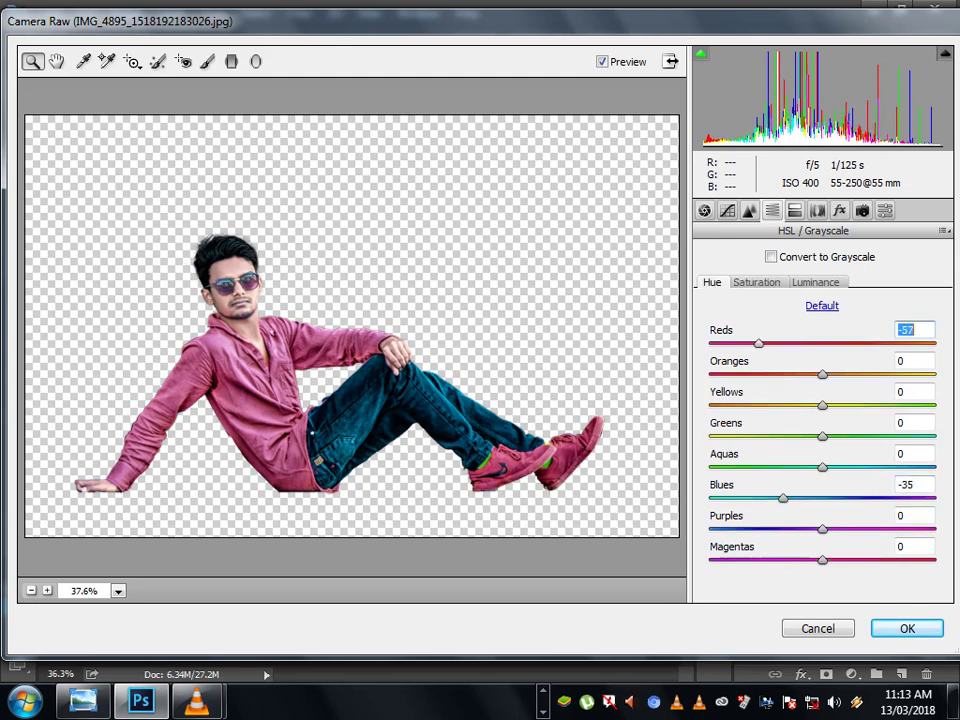
{"action": "type", "text": "-100+100-9"}
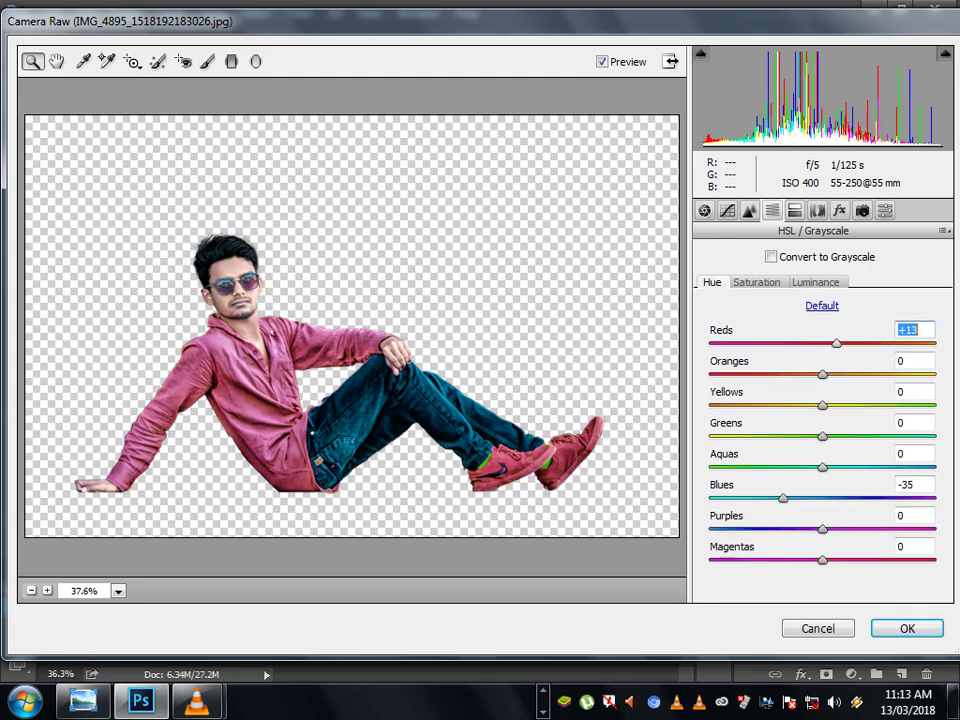
{"action": "key", "text": "Up"}
{"action": "key", "text": "Up"}
{"action": "key", "text": "Up"}
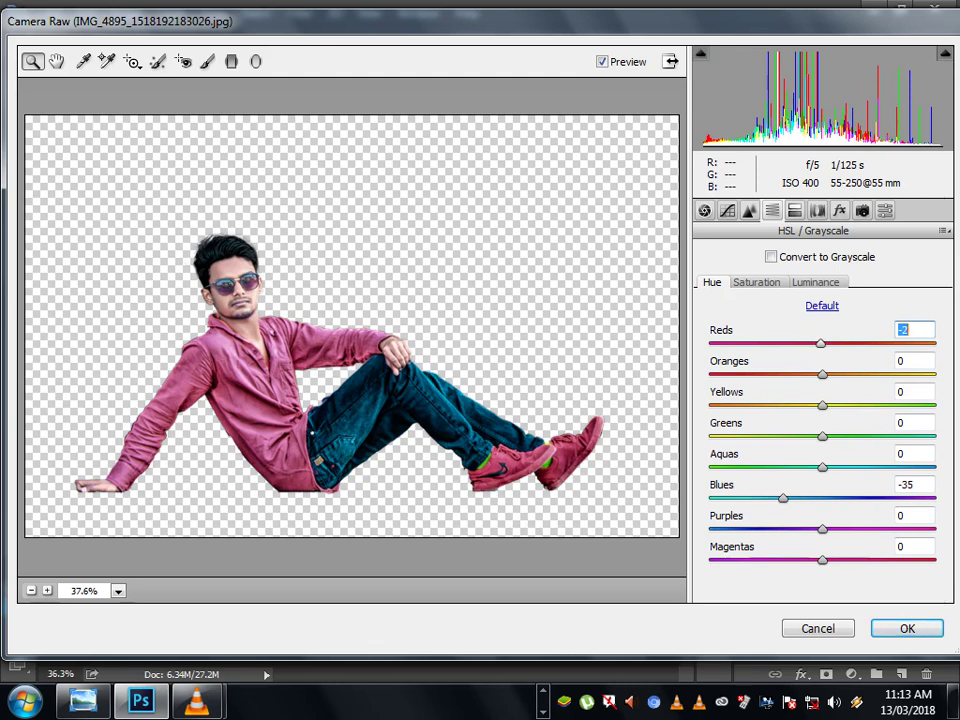
{"action": "left_click", "coordinate": [756, 282]}
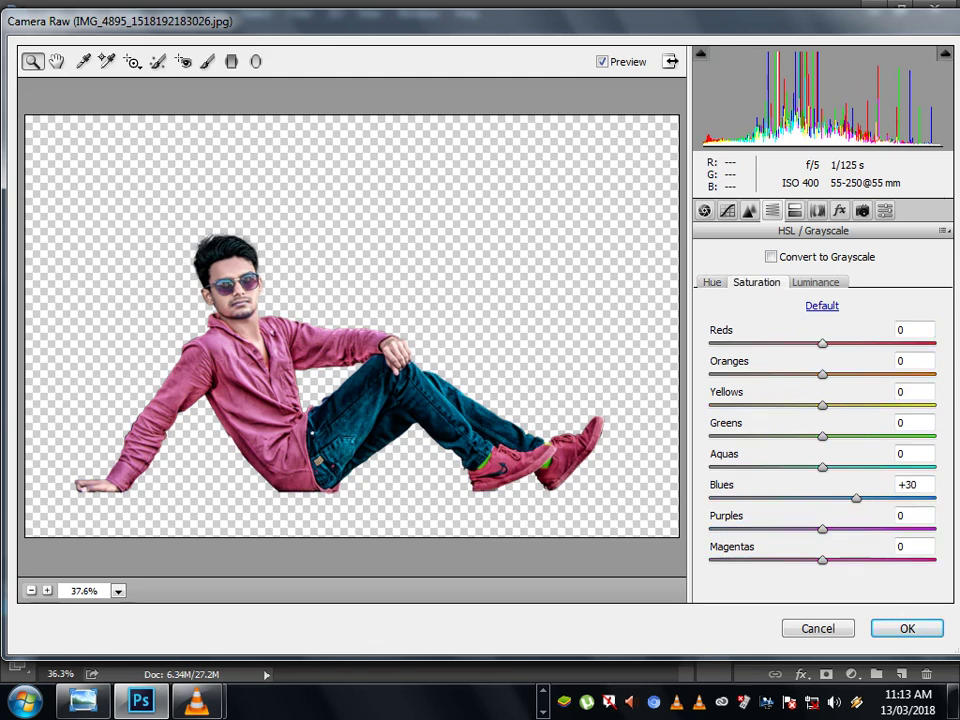
{"action": "type", "text": "23"}
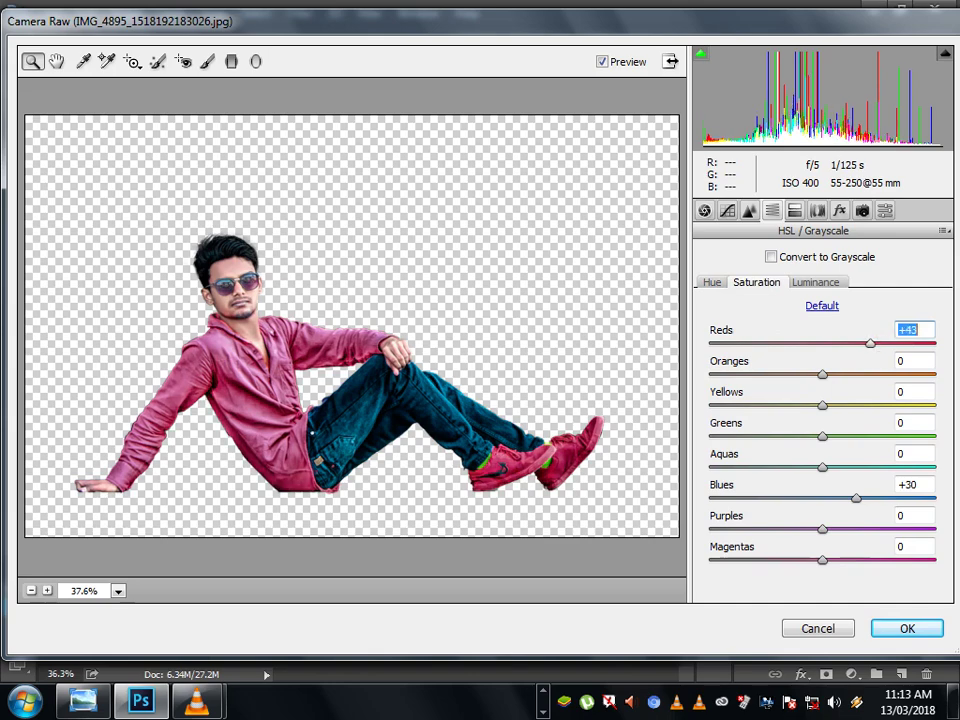
{"action": "key", "text": "Down"}
{"action": "key", "text": "Down"}
{"action": "key", "text": "Down"}
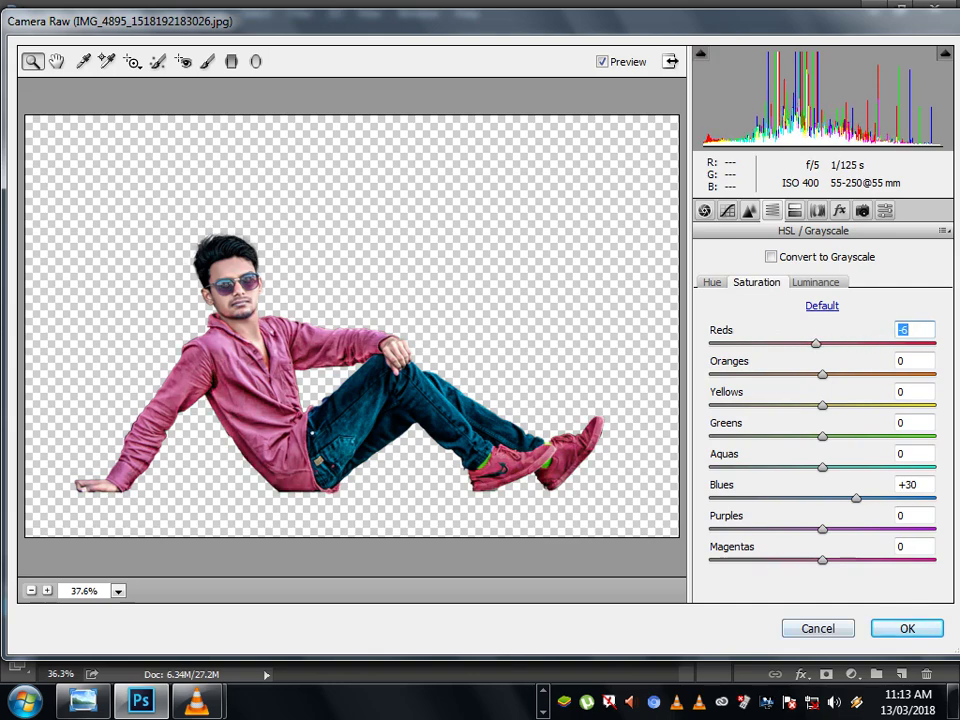
{"action": "key", "text": "Return"}
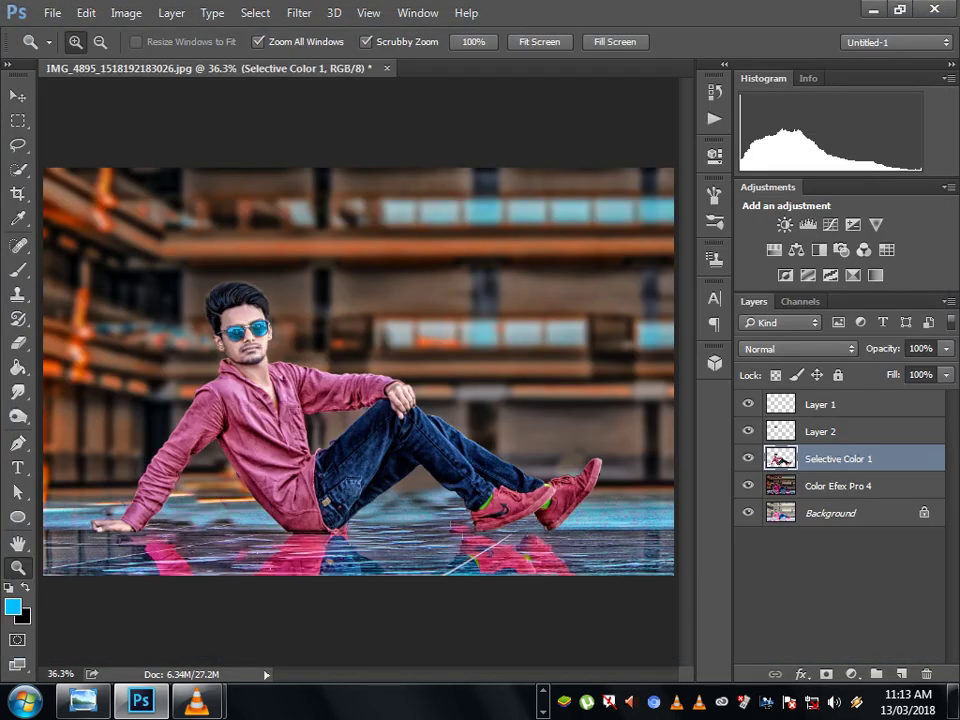
Zoom to 100% on the face and shirt and ready the Quick Selection tool at size 9.
{"action": "right_click", "coordinate": [281, 342]}
{"action": "left_click", "coordinate": [305, 426]}
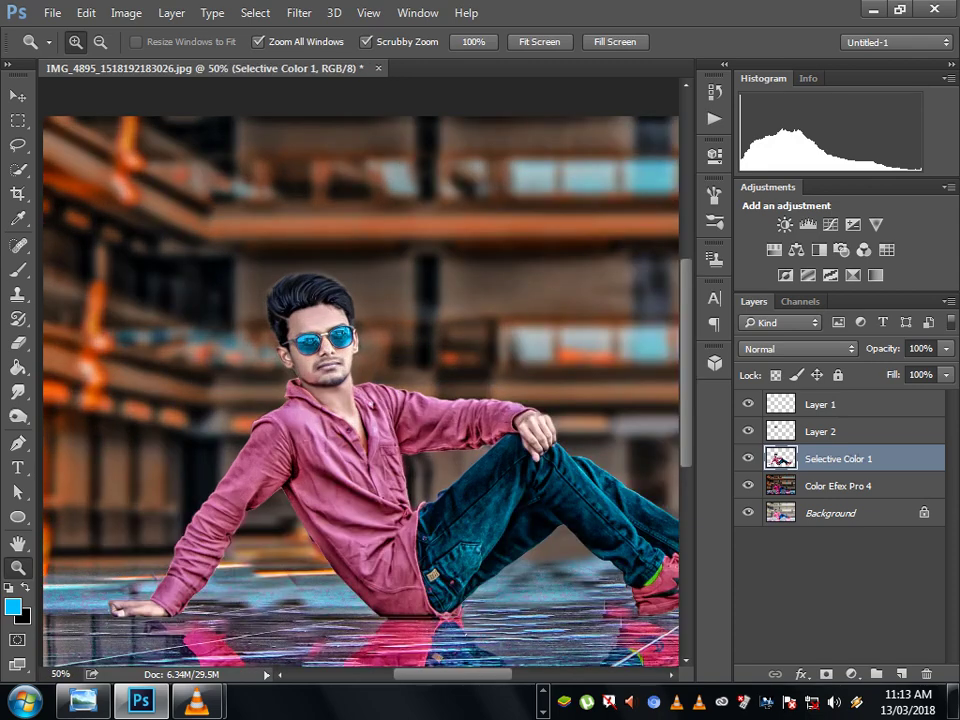
{"action": "key", "text": "ctrl+plus"}
{"action": "scroll", "coordinate": [360, 370], "scroll_direction": "down", "scroll_amount": 2}
{"action": "scroll", "coordinate": [360, 370], "scroll_direction": "down", "scroll_amount": 1}
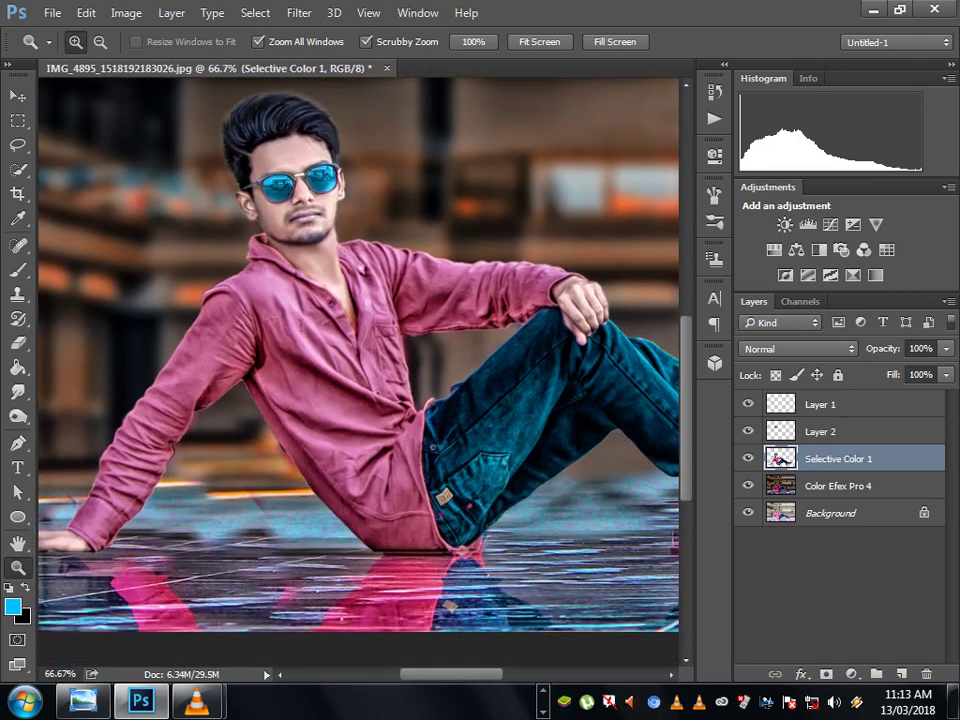
{"action": "scroll", "coordinate": [313, 300], "scroll_direction": "up", "scroll_amount": 1}
{"action": "scroll", "coordinate": [313, 300], "scroll_direction": "up", "scroll_amount": 1}
{"action": "right_click", "coordinate": [313, 298]}
{"action": "key", "text": "Escape"}
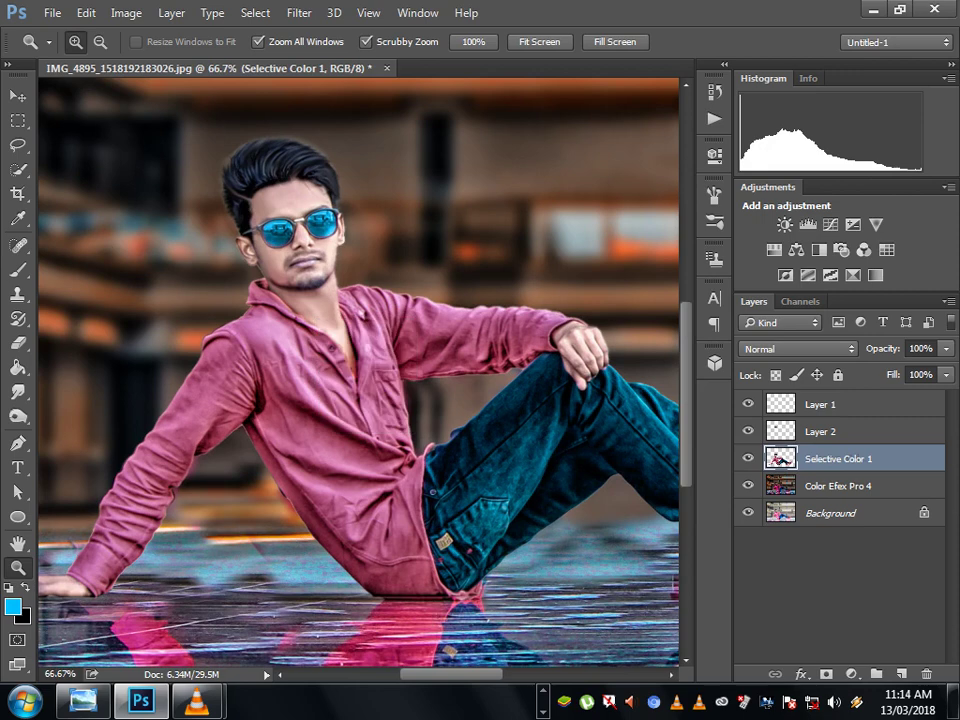
{"action": "key", "text": "ctrl+plus"}
{"action": "scroll", "coordinate": [360, 370], "scroll_direction": "up", "scroll_amount": 1}
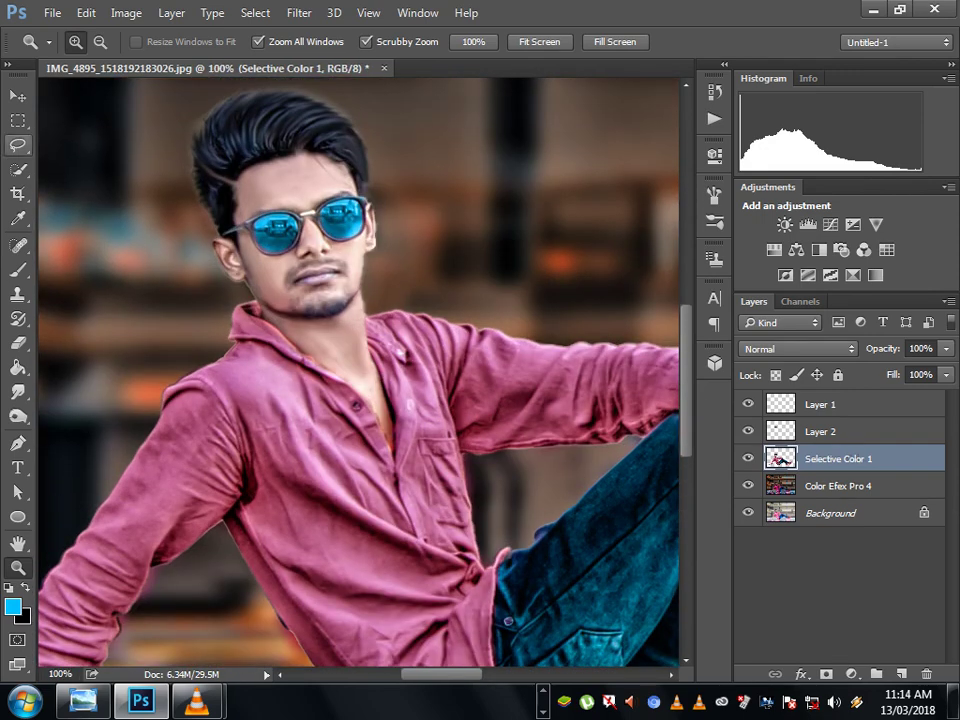
{"action": "key", "text": "c"}
{"action": "key", "text": "w"}
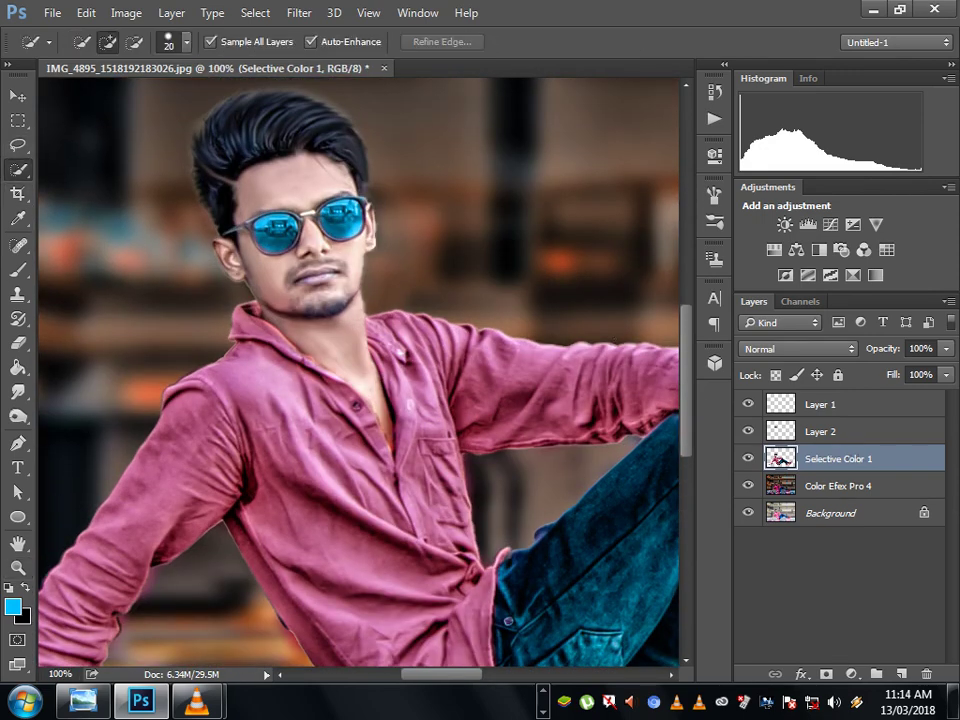
{"action": "key", "text": "bracketleft"}
Paint a selection over the collar, shirt front, left sleeve, cuff and lower torso.
{"action": "left_click_drag", "start_coordinate": [247, 310], "coordinate": [235, 340]}
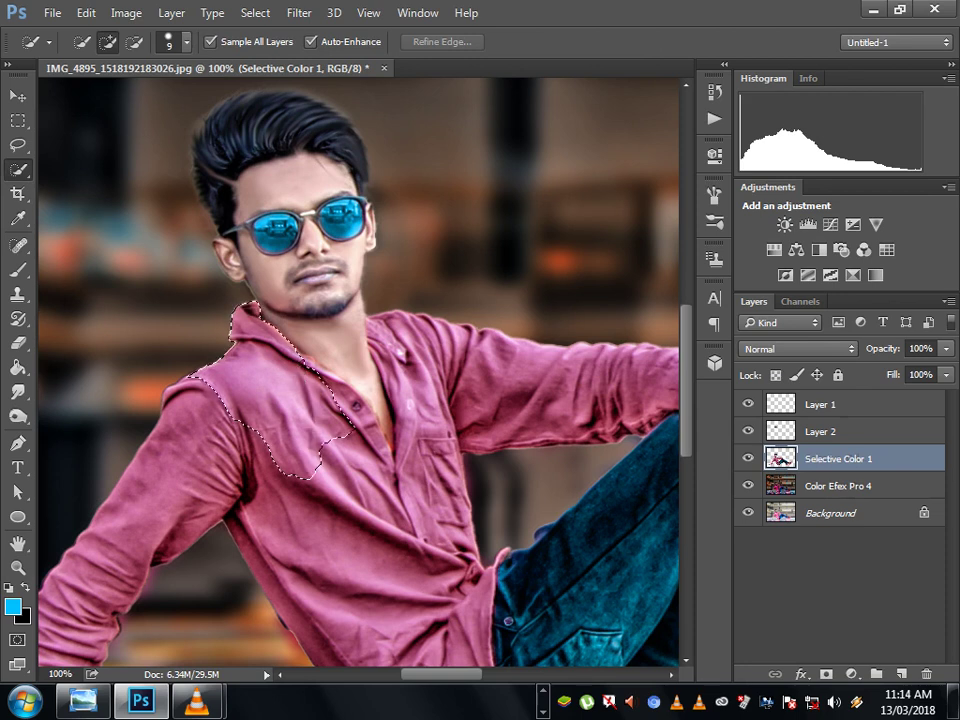
{"action": "left_click_drag", "start_coordinate": [315, 468], "coordinate": [412, 530]}
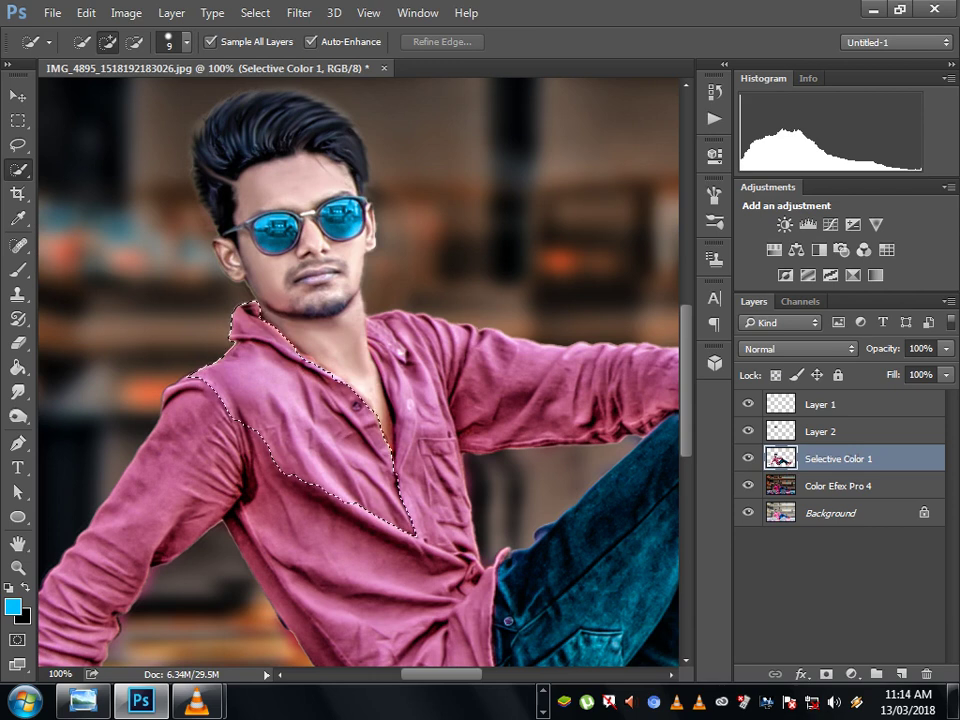
{"action": "left_click_drag", "start_coordinate": [200, 440], "coordinate": [100, 560]}
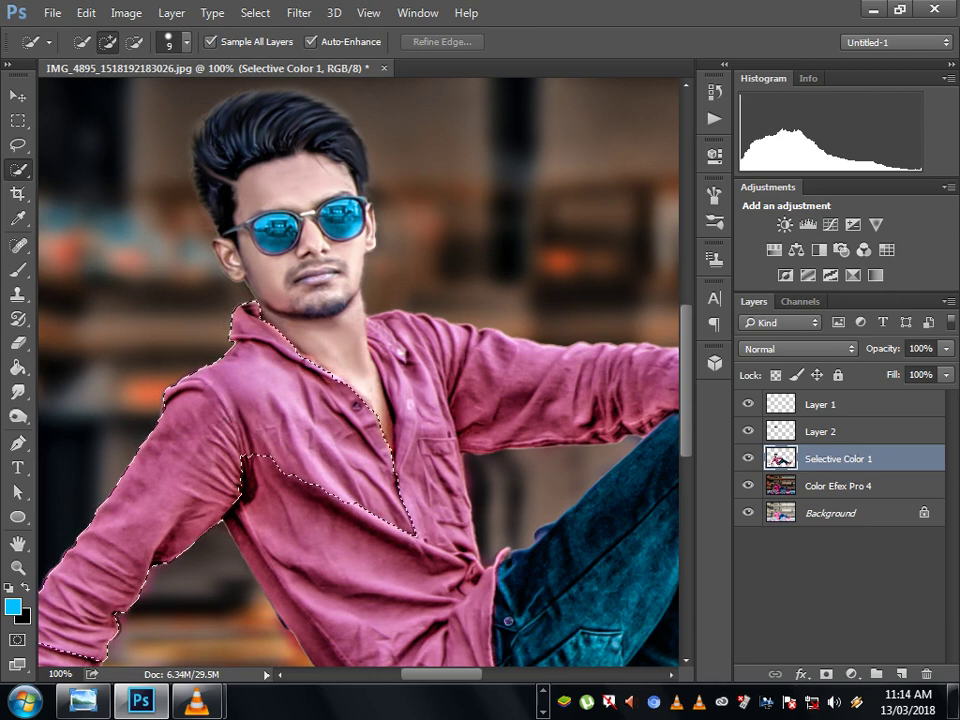
{"action": "scroll", "coordinate": [360, 370], "scroll_direction": "left", "scroll_amount": 5}
{"action": "scroll", "coordinate": [360, 370], "scroll_direction": "left", "scroll_amount": 2}
{"action": "scroll", "coordinate": [360, 370], "scroll_direction": "down", "scroll_amount": 3}
{"action": "scroll", "coordinate": [360, 370], "scroll_direction": "down", "scroll_amount": 3}
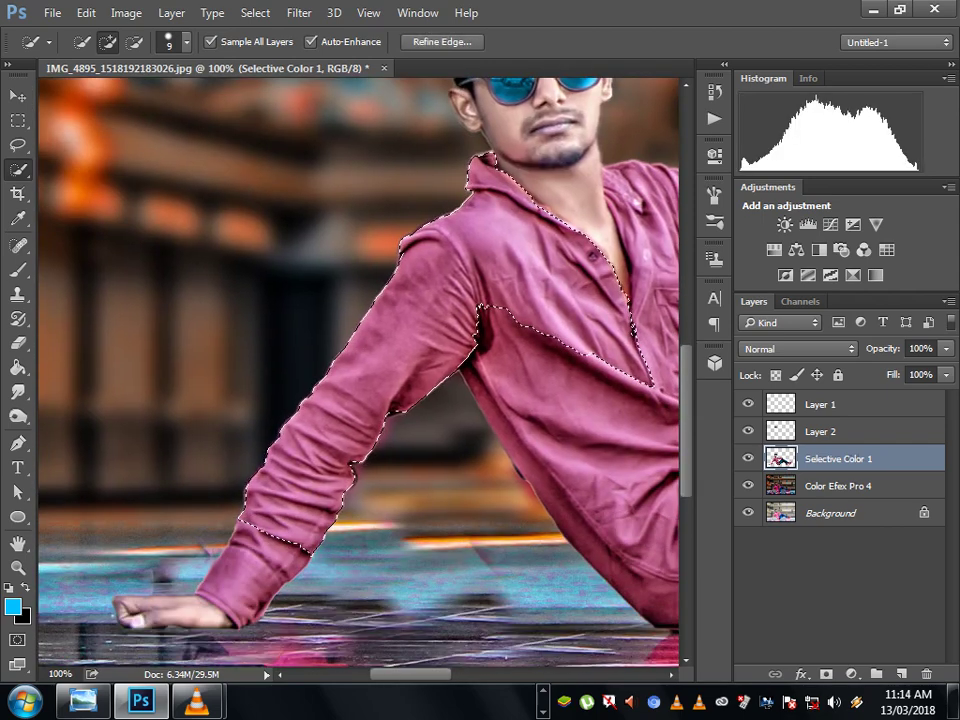
{"action": "left_click_drag", "start_coordinate": [265, 560], "coordinate": [235, 605]}
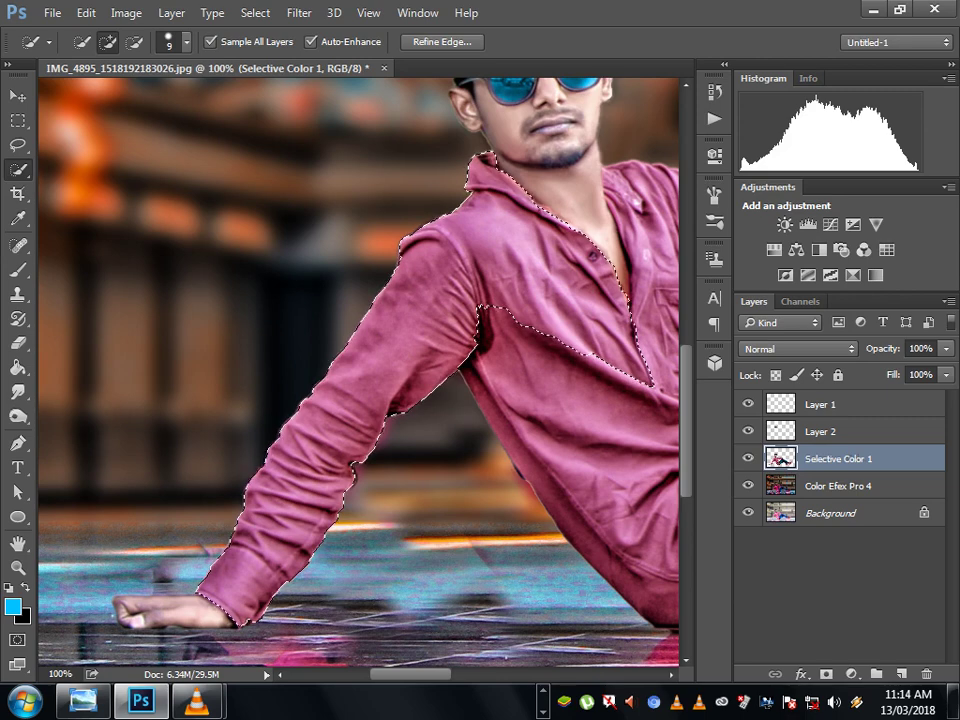
{"action": "left_click_drag", "start_coordinate": [470, 400], "coordinate": [600, 530]}
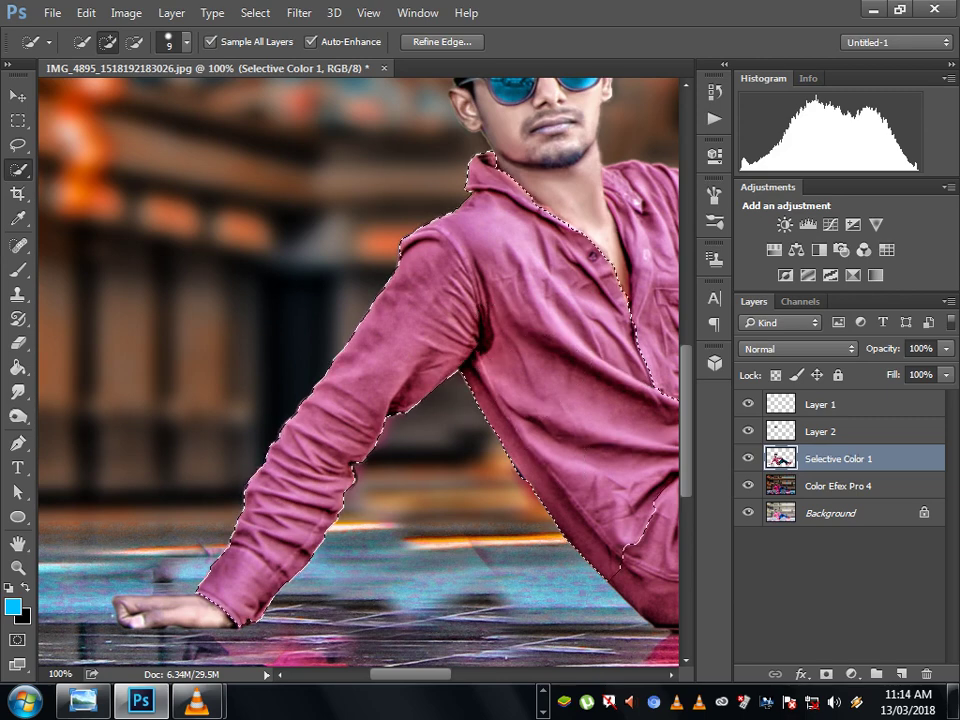
{"action": "left_click_drag", "start_coordinate": [500, 130], "coordinate": [75, 170]}
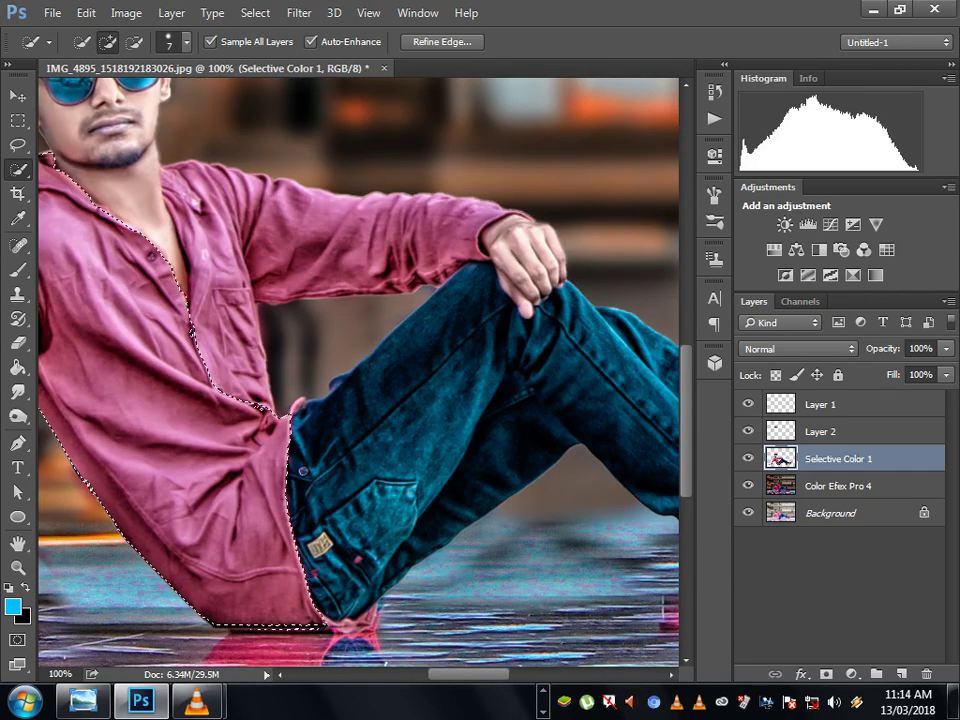
Add the shirt hem, shoulder, raised sleeve and open collar to the selection.
{"action": "key", "text": "bracketleft"}
{"action": "key", "text": "bracketleft"}
{"action": "left_click", "coordinate": [345, 624]}
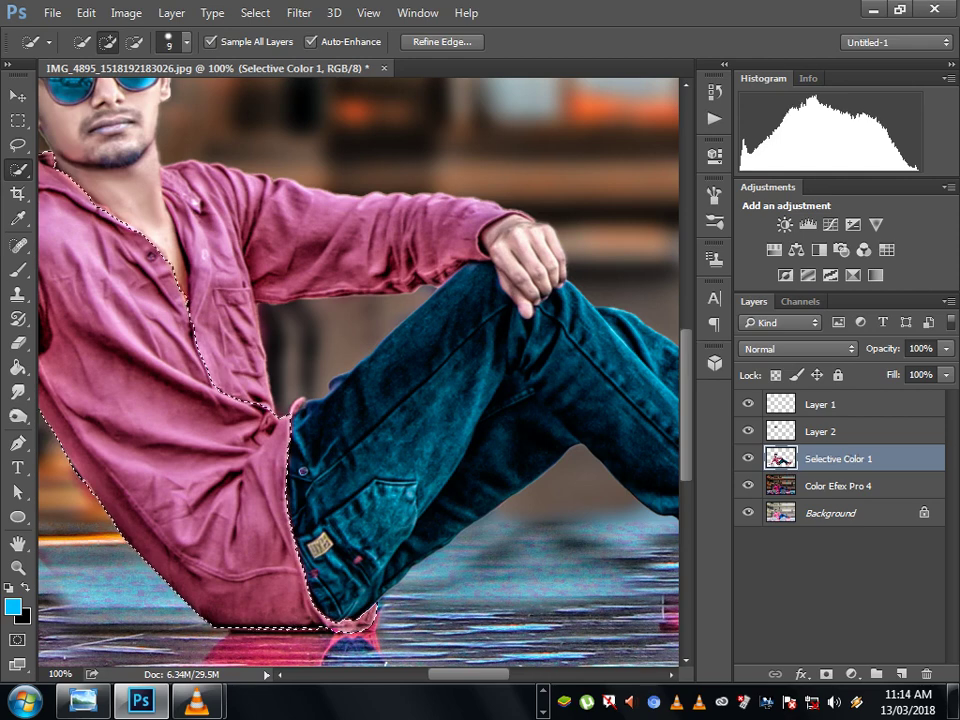
{"action": "scroll", "coordinate": [515, 360], "scroll_direction": "up", "scroll_amount": 3}
{"action": "key", "text": "bracketright"}
{"action": "key", "text": "bracketright"}
{"action": "key", "text": "bracketright"}
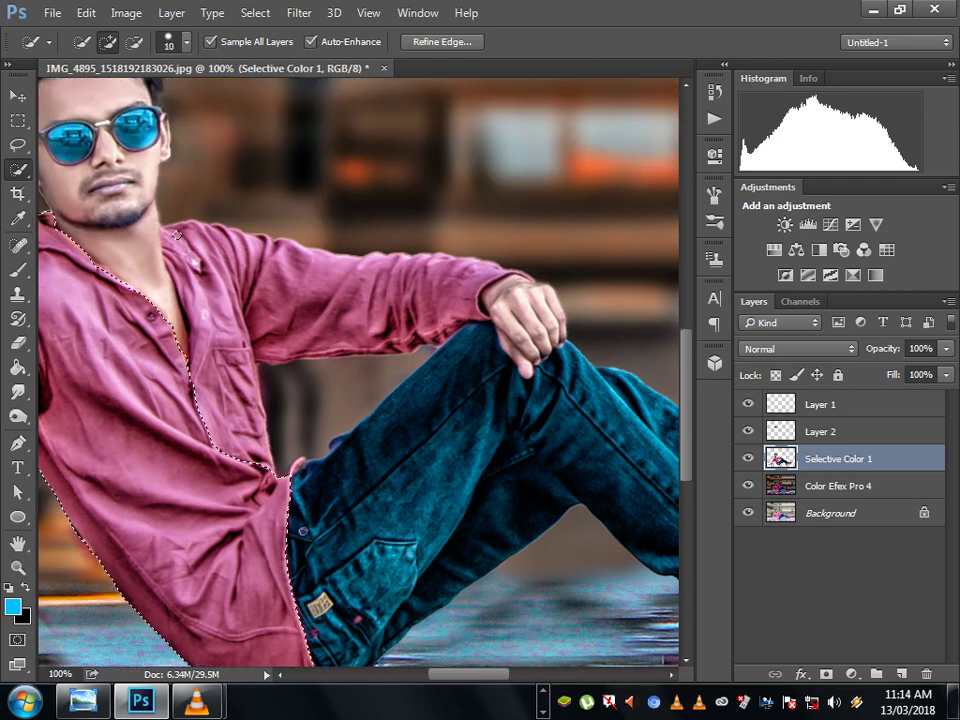
{"action": "left_click_drag", "start_coordinate": [176, 234], "coordinate": [198, 265]}
{"action": "mouse_move", "coordinate": [250, 240]}
{"action": "left_mouse_down"}
{"action": "mouse_move", "coordinate": [335, 285]}
{"action": "mouse_move", "coordinate": [470, 295]}
{"action": "left_mouse_up"}
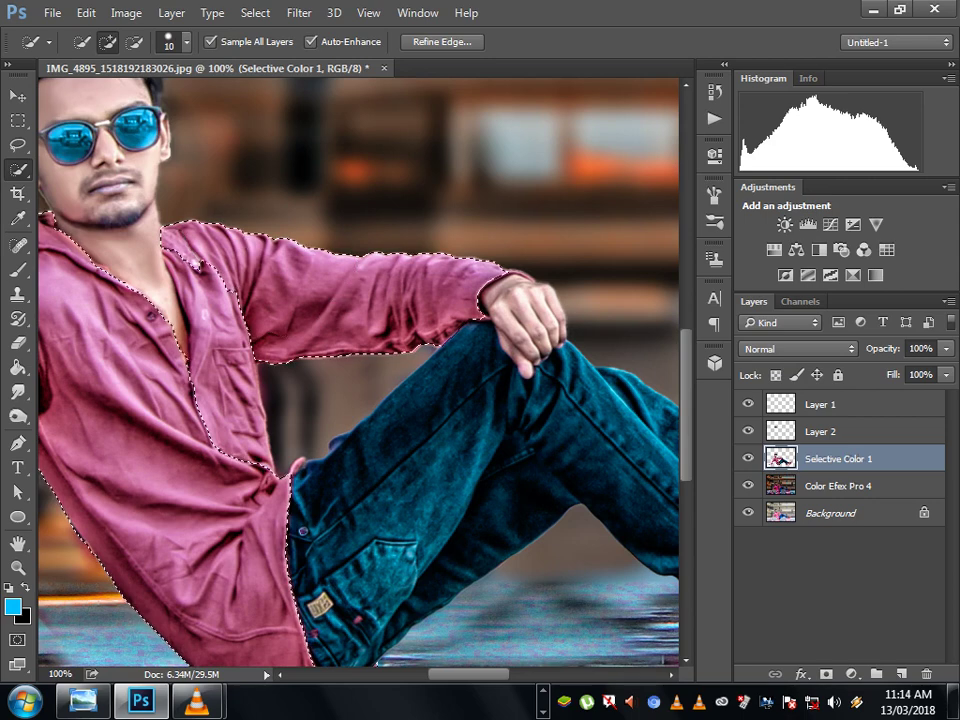
{"action": "key", "text": "bracketleft"}
{"action": "key", "text": "bracketleft"}
{"action": "key", "text": "bracketleft"}
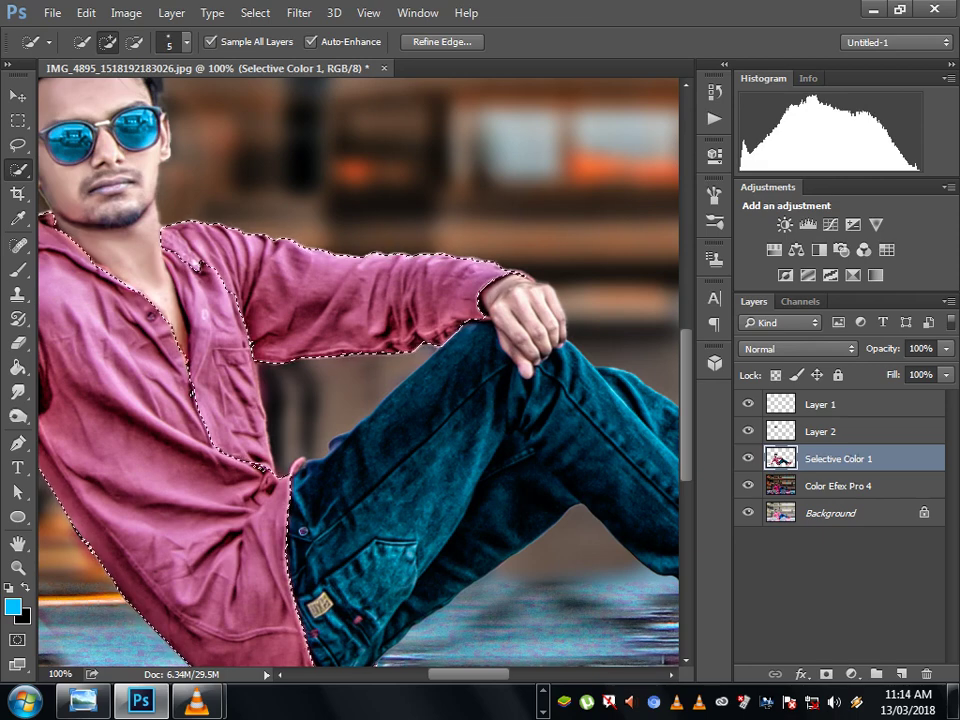
{"action": "key", "text": "bracketright"}
{"action": "key", "text": "bracketright"}
{"action": "key", "text": "bracketright"}
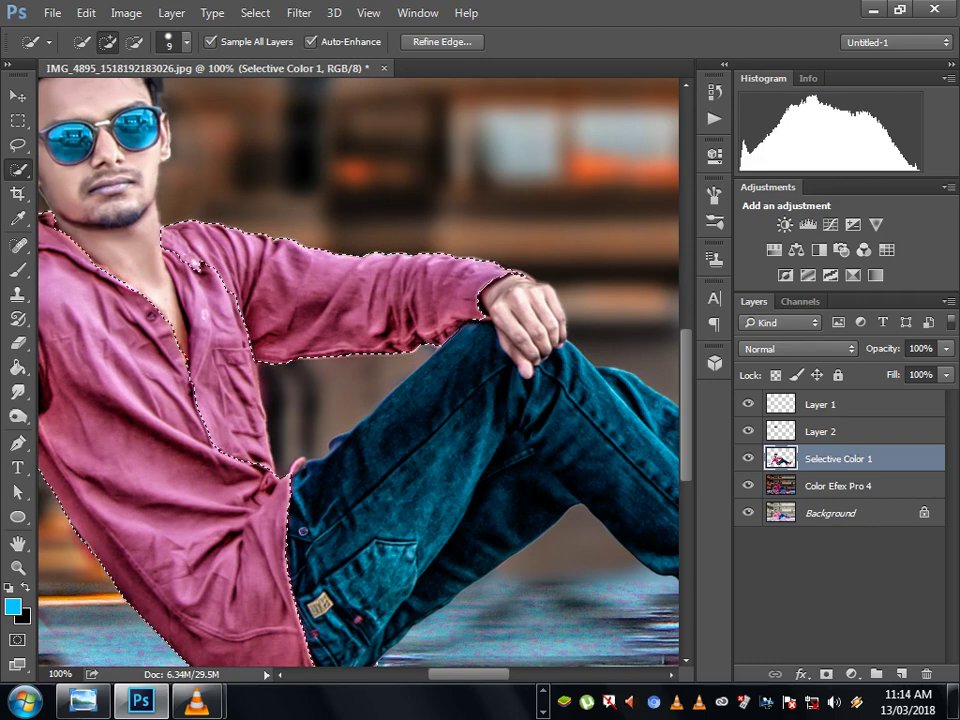
{"action": "left_click_drag", "start_coordinate": [135, 230], "coordinate": [170, 320]}
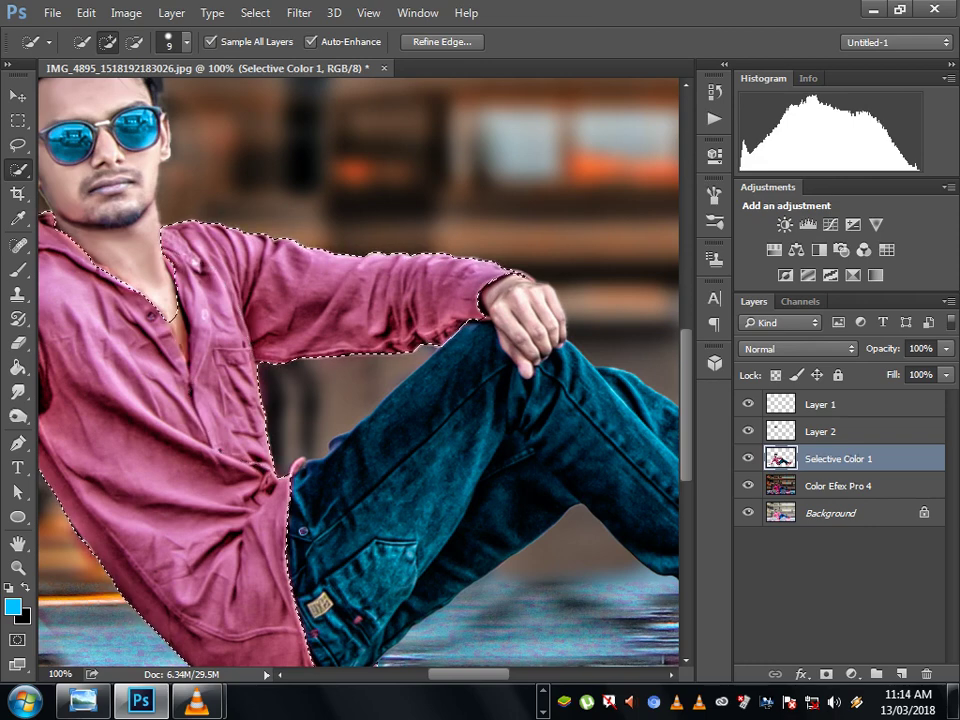
Subtract the chest skin, then add the strip between the collar edges and the neck.
{"action": "scroll", "coordinate": [360, 370], "scroll_direction": "up", "scroll_amount": 2}
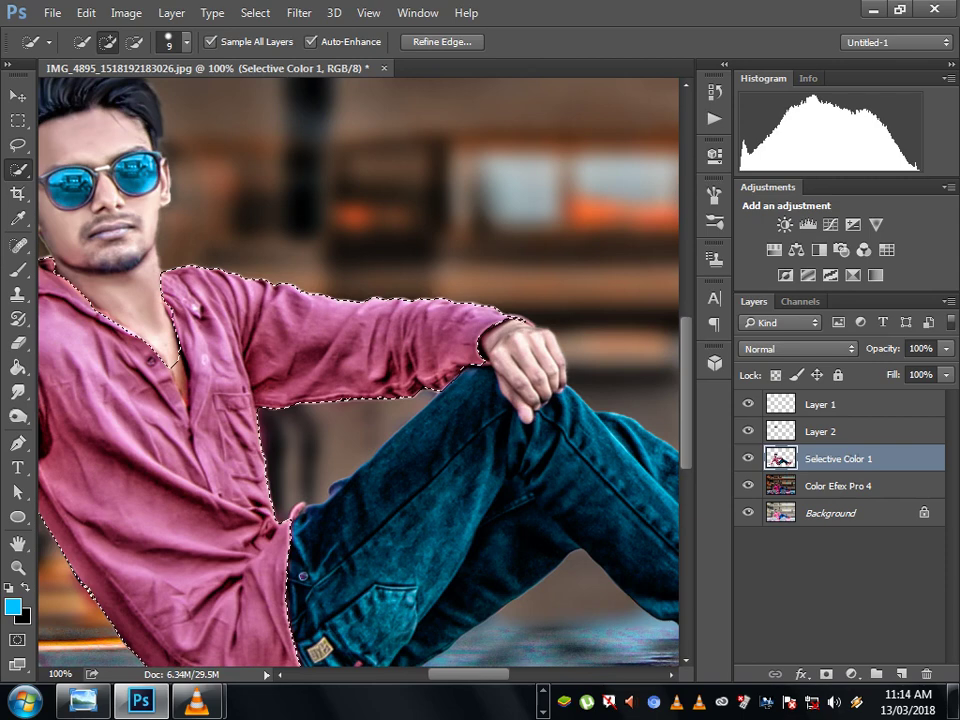
{"action": "scroll", "coordinate": [360, 370], "scroll_direction": "left", "scroll_amount": 3}
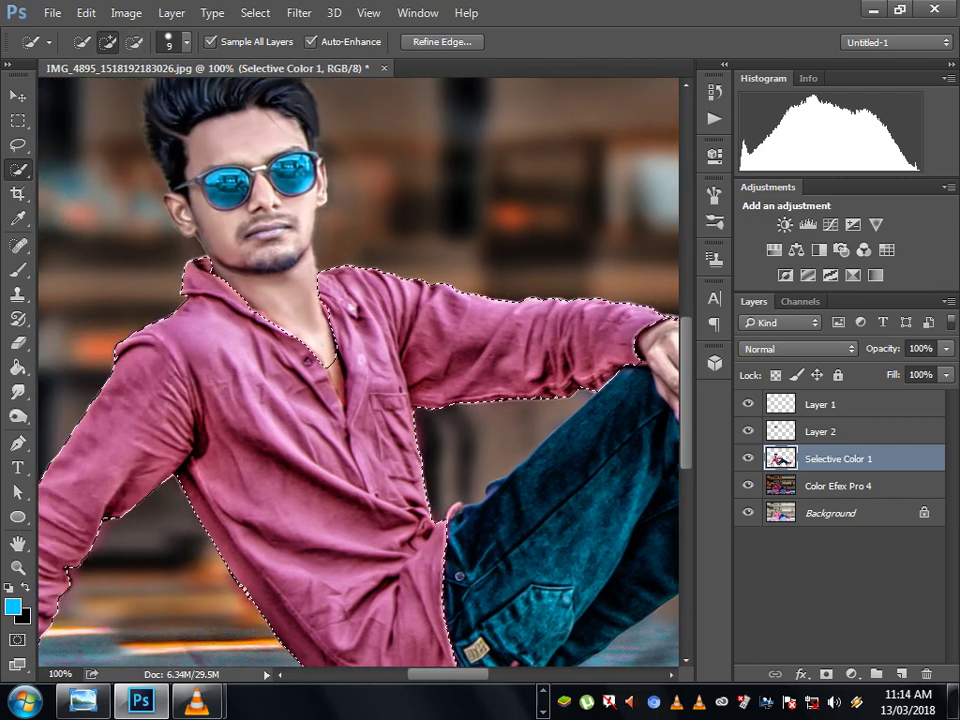
{"action": "left_click_drag", "start_coordinate": [328, 335], "coordinate": [330, 420]}
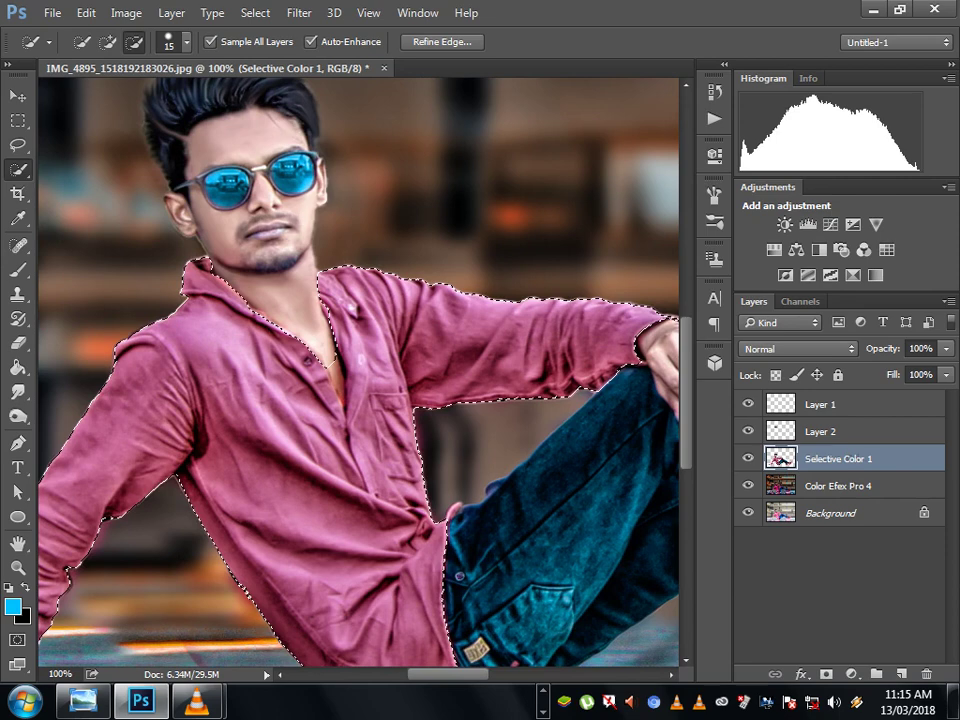
{"action": "left_click", "coordinate": [107, 41]}
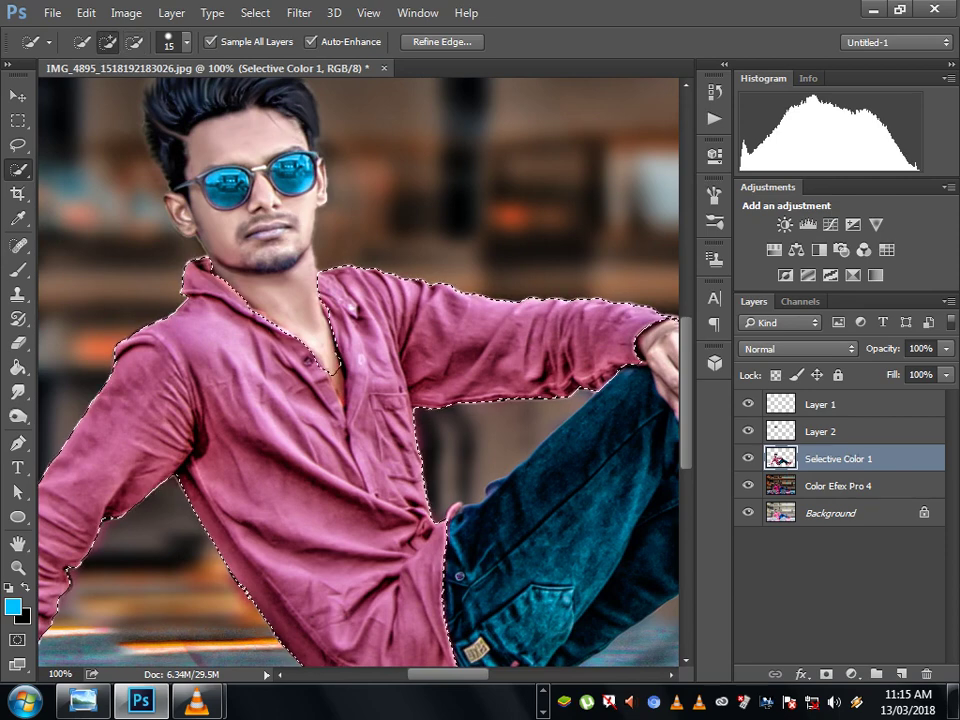
{"action": "left_click_drag", "start_coordinate": [296, 292], "coordinate": [306, 345]}
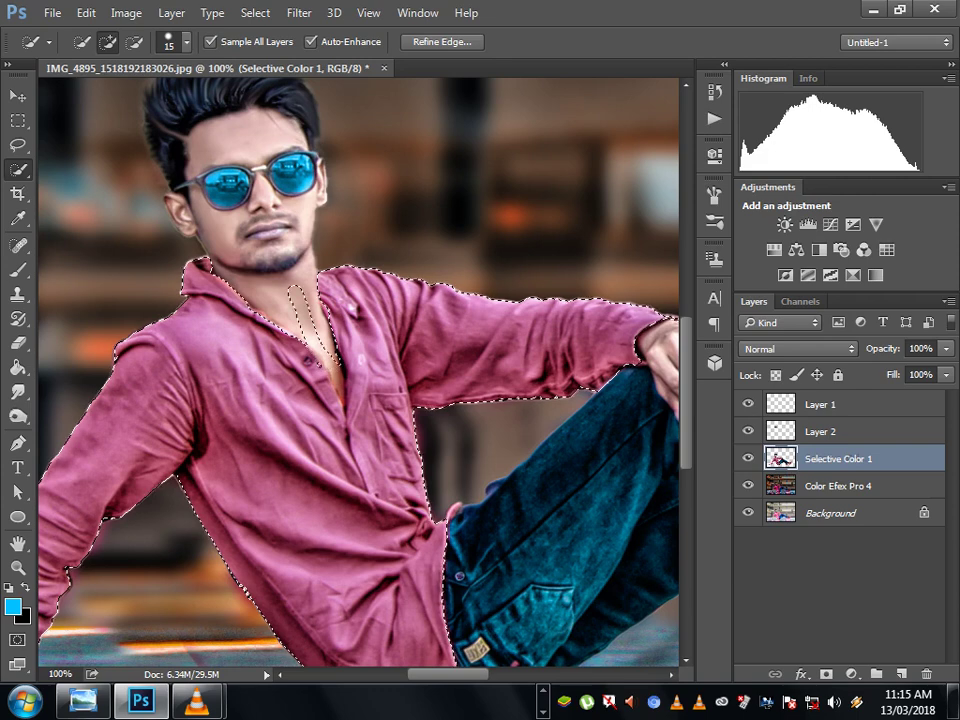
{"action": "left_click_drag", "start_coordinate": [225, 250], "coordinate": [290, 265]}
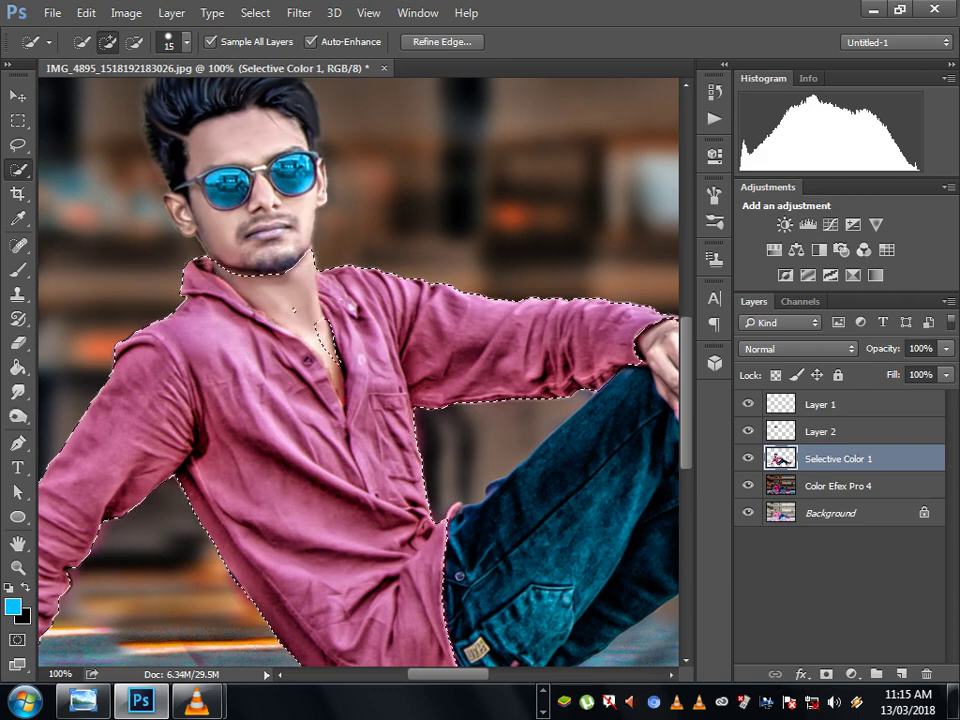
{"action": "left_click_drag", "start_coordinate": [322, 324], "coordinate": [335, 357]}
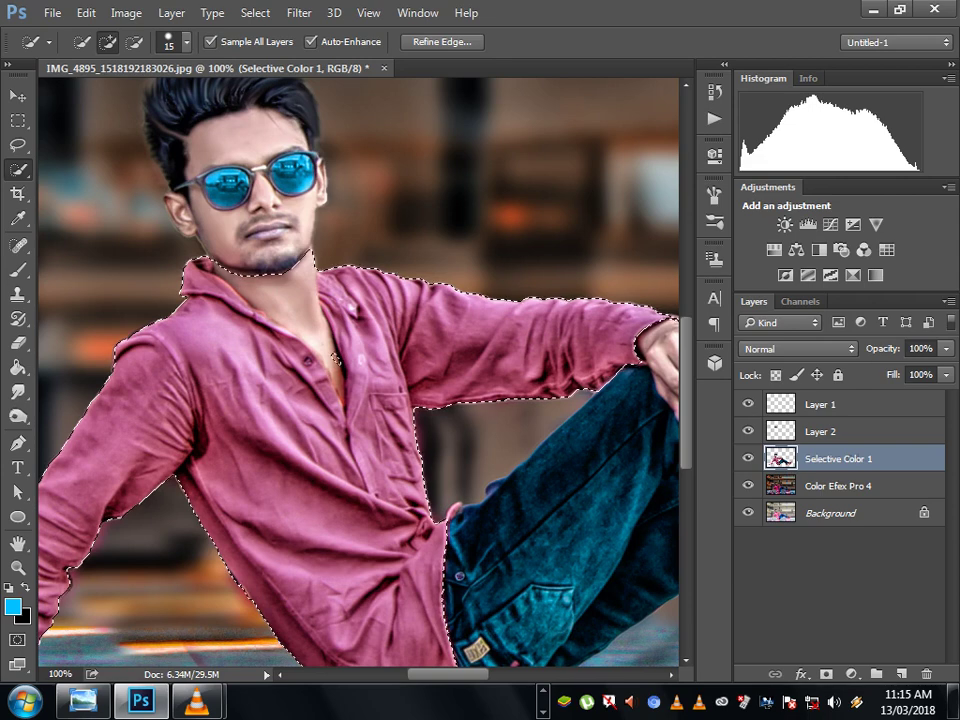
Copy the selected shirt onto its own layer and fit the whole photo in the window.
{"action": "right_click", "coordinate": [317, 315]}
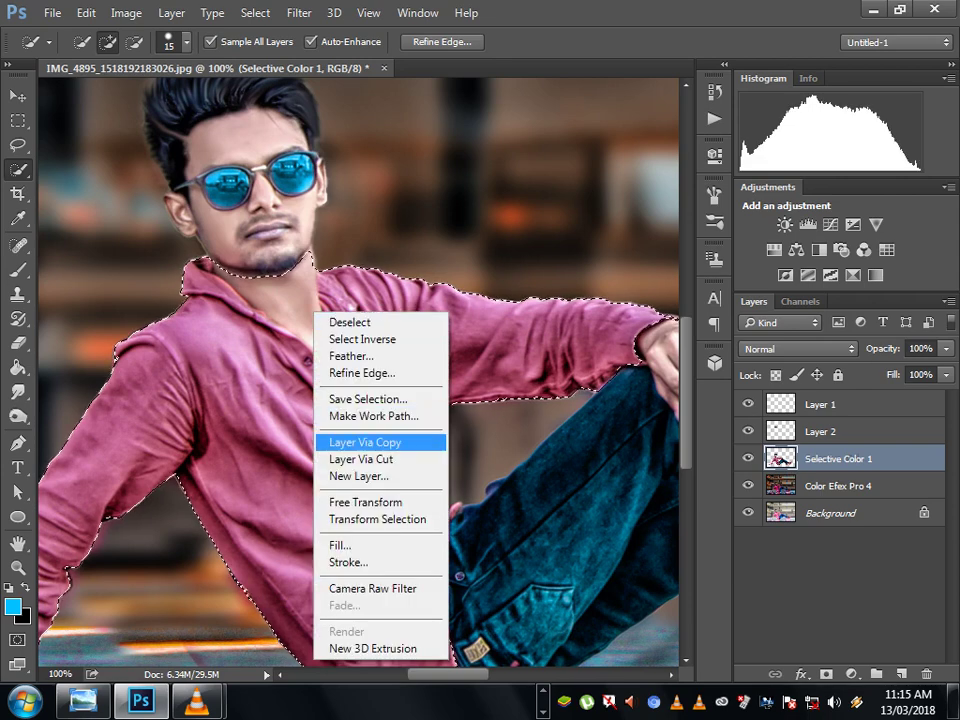
{"action": "left_click", "coordinate": [365, 442]}
{"action": "key", "text": "z"}
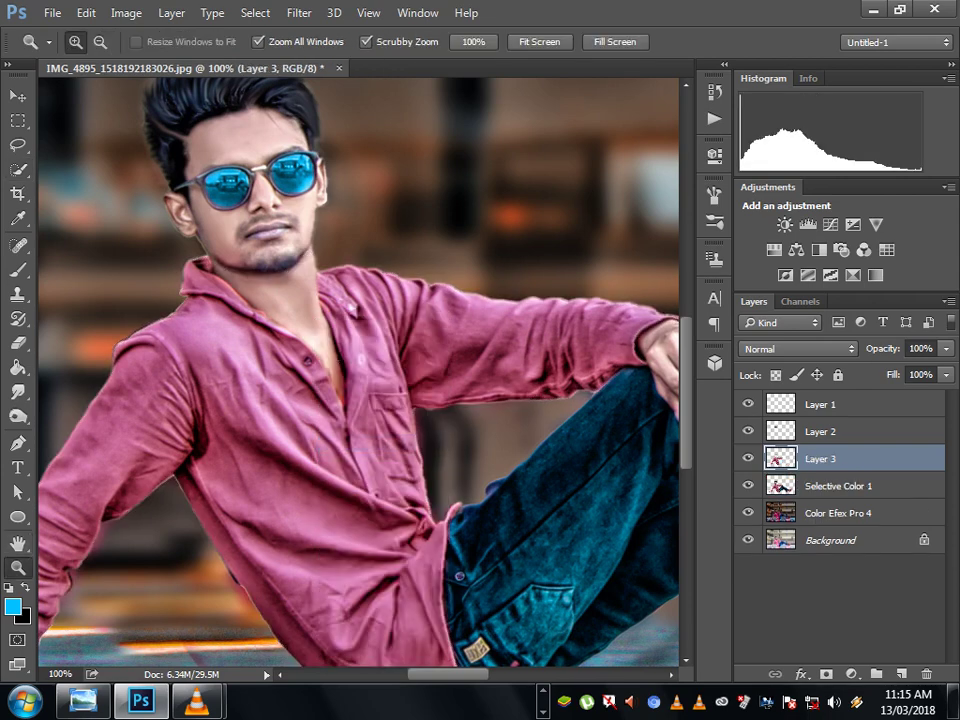
{"action": "right_click", "coordinate": [306, 402]}
{"action": "left_click", "coordinate": [350, 410]}
{"action": "left_click", "coordinate": [126, 13]}
{"action": "mouse_move", "coordinate": [151, 60]}
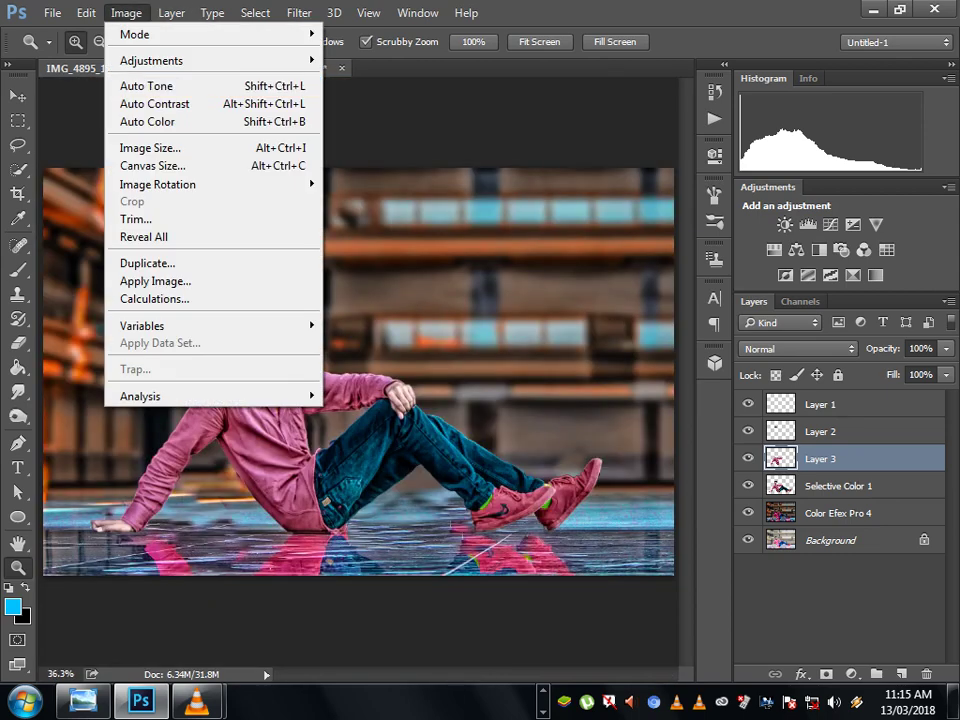
Apply Hue/Saturation to the shirt layer with Hue -24 and Saturation +18.
{"action": "left_click", "coordinate": [376, 157]}
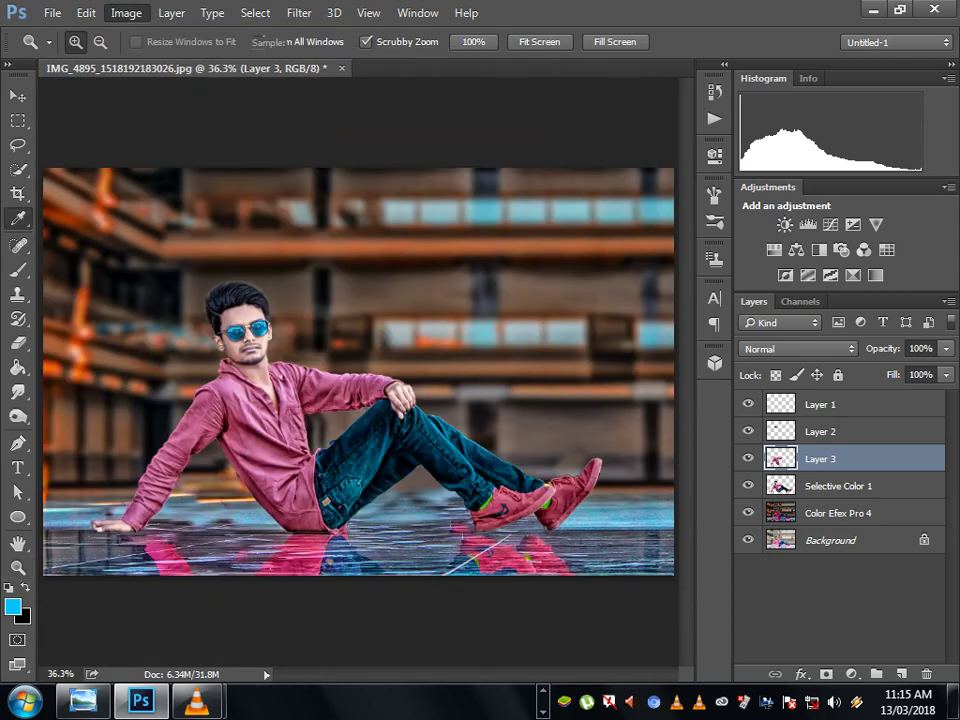
{"action": "left_click_drag", "start_coordinate": [672, 280], "coordinate": [579, 280]}
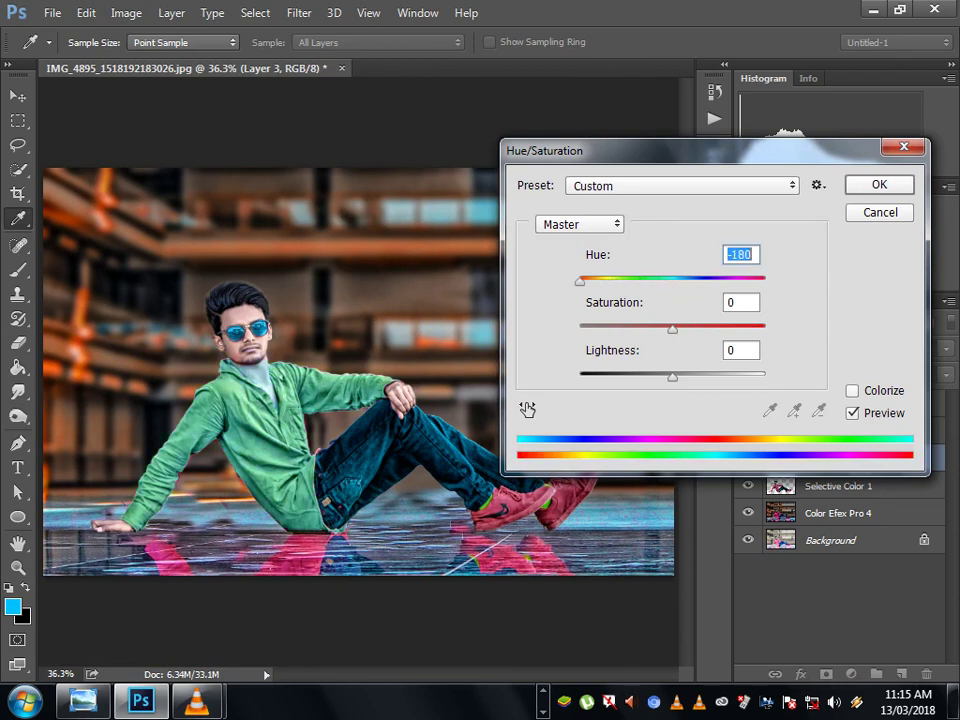
{"action": "mouse_move", "coordinate": [579, 280]}
{"action": "left_mouse_down"}
{"action": "mouse_move", "coordinate": [765, 280]}
{"action": "mouse_move", "coordinate": [639, 280]}
{"action": "mouse_move", "coordinate": [650, 280]}
{"action": "left_mouse_up"}
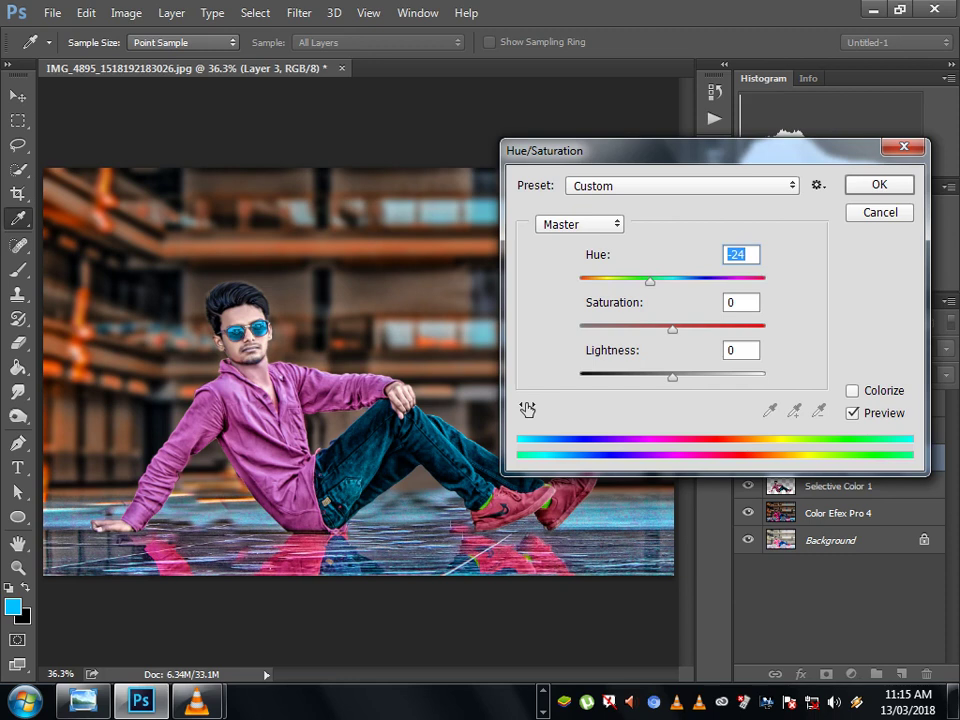
{"action": "key", "text": "Tab"}
{"action": "type", "text": "78"}
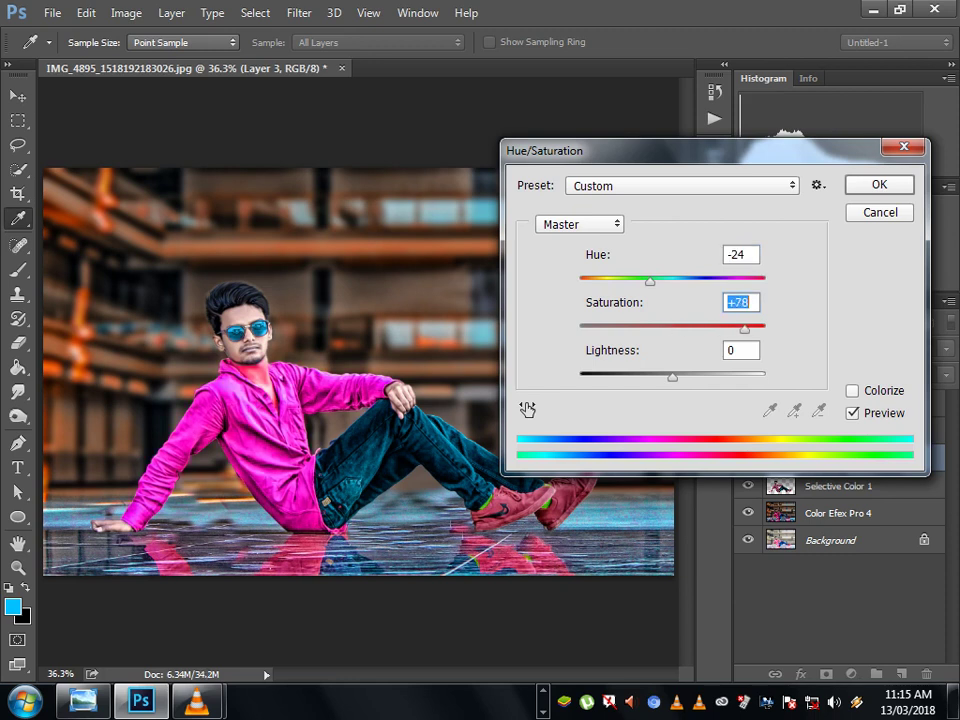
{"action": "type", "text": "19"}
{"action": "key", "text": "shift+Down"}
{"action": "key", "text": "Down"}
{"action": "key", "text": "Down"}
{"action": "key", "text": "Down"}
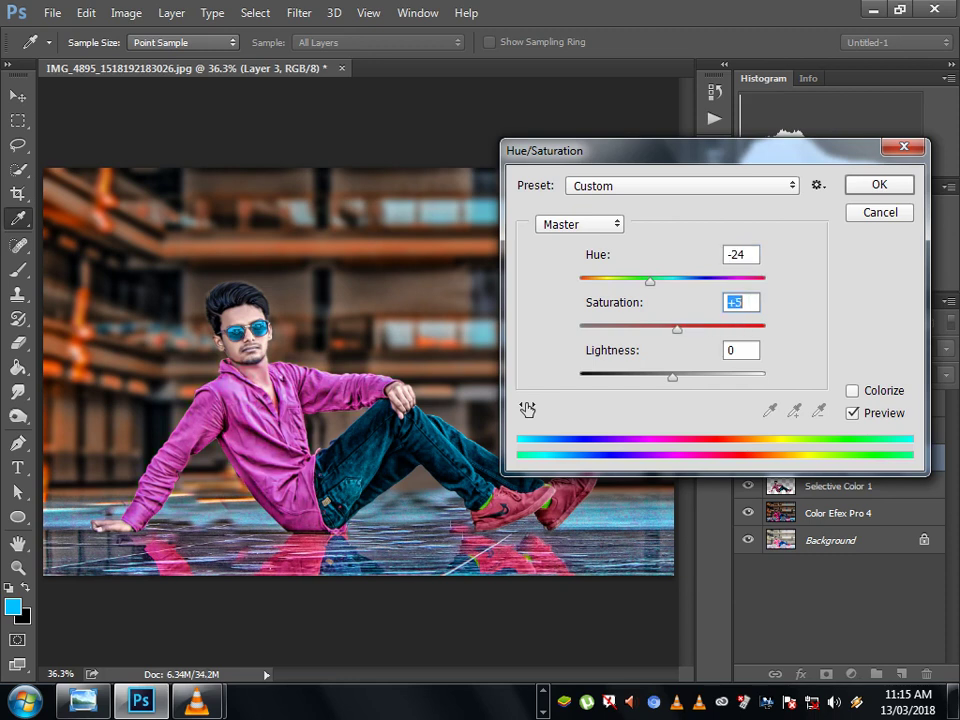
{"action": "key", "text": "shift+Up"}
{"action": "key", "text": "Up"}
{"action": "key", "text": "Up"}
{"action": "key", "text": "Up"}
{"action": "key", "text": "Up"}
{"action": "key", "text": "Return"}
Zoom in on the face and chest and set the Eraser size to 20.
{"action": "key", "text": "z"}
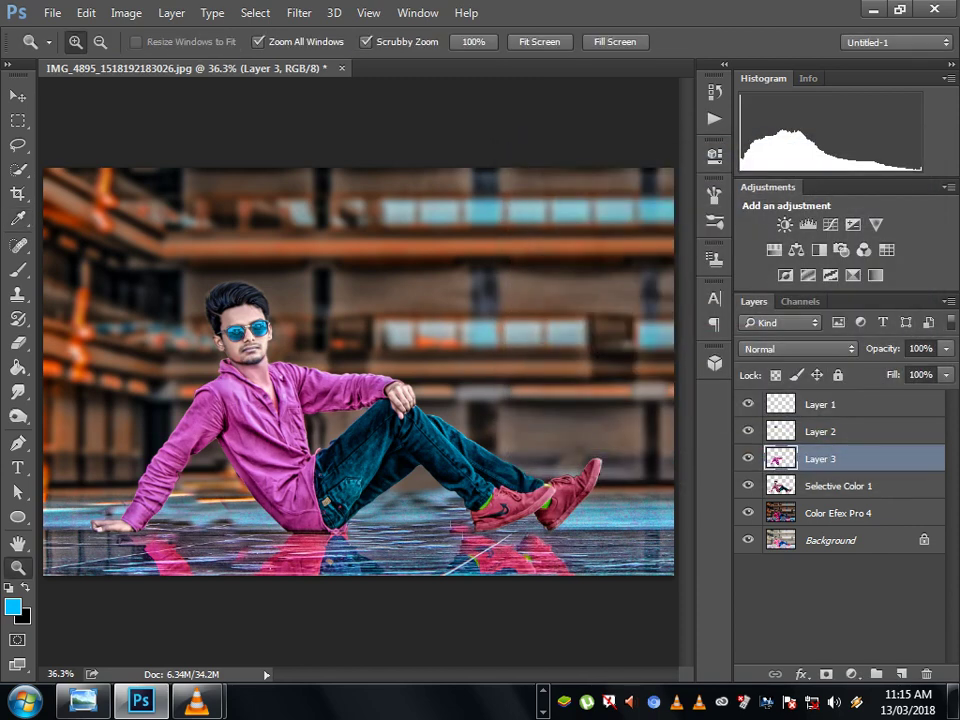
{"action": "left_click_drag", "start_coordinate": [264, 372], "coordinate": [330, 372]}
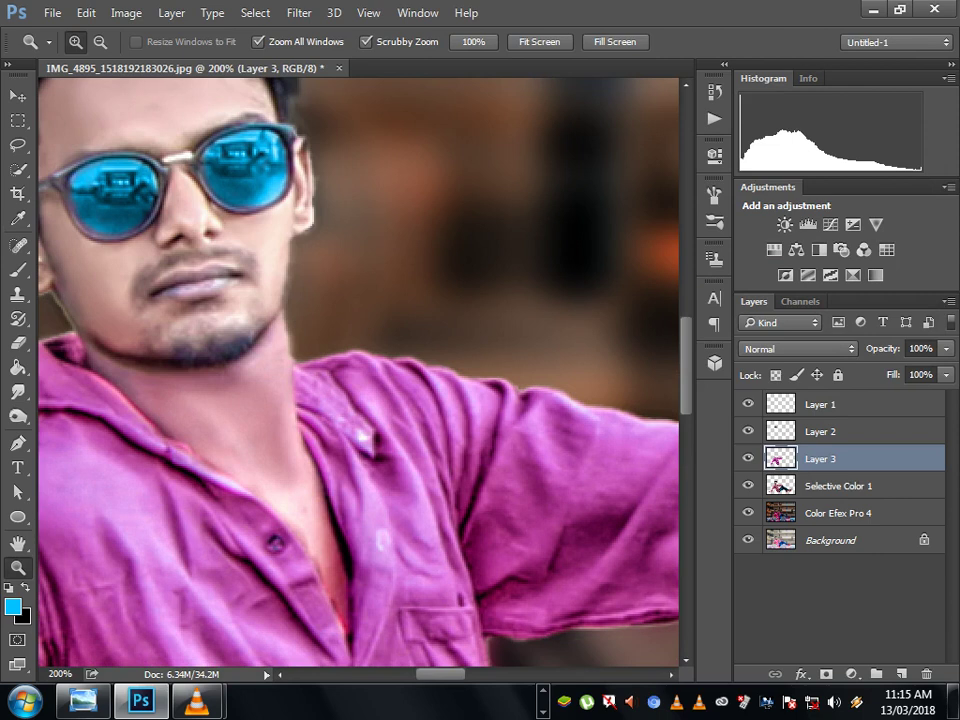
{"action": "key", "text": "e"}
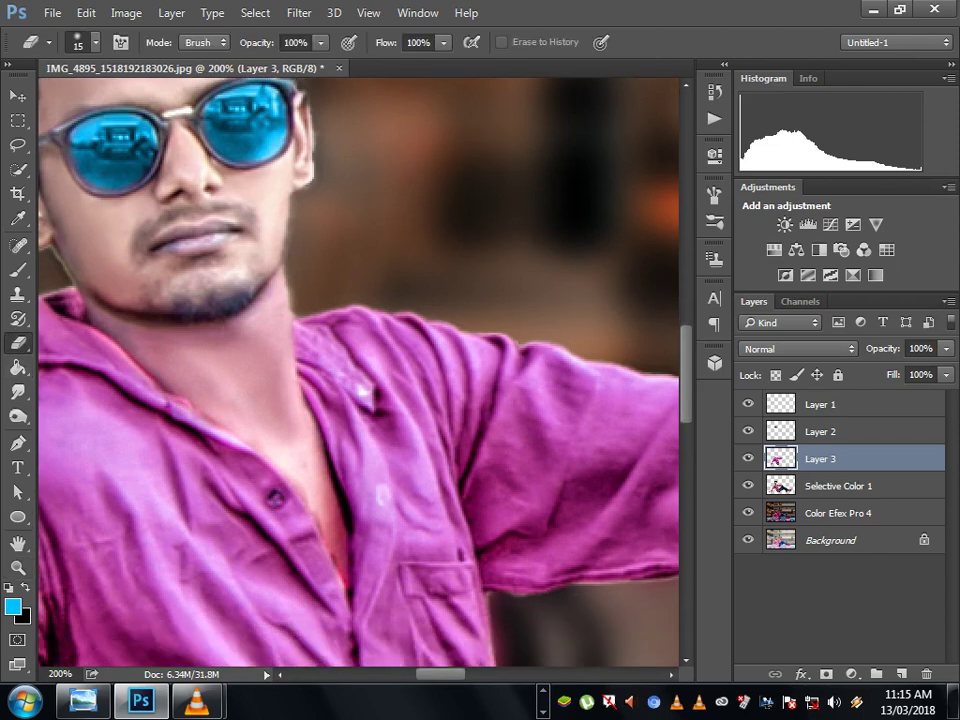
{"action": "key", "text": "bracketright"}
{"action": "key", "text": "bracketright"}
{"action": "key", "text": "bracketleft"}
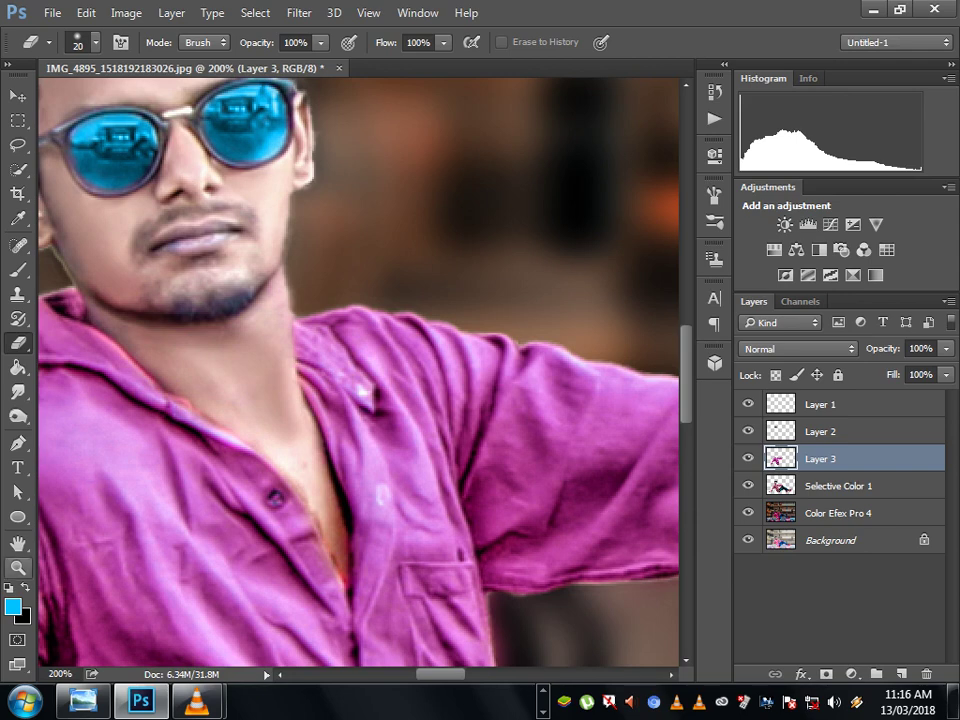
Fit the whole portrait on screen, then bring the VLC media player window forward.
{"action": "key", "text": "z"}
{"action": "right_click", "coordinate": [382, 242]}
{"action": "left_click", "coordinate": [405, 249]}
{"action": "right_click", "coordinate": [414, 263]}
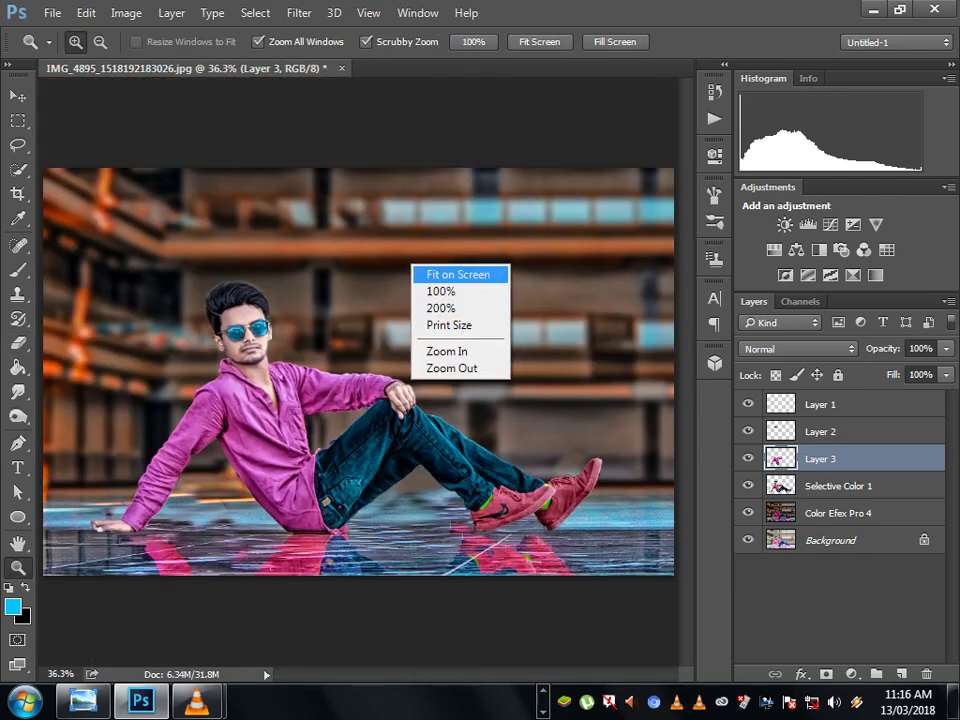
{"action": "left_click", "coordinate": [430, 272]}
{"action": "right_click", "coordinate": [391, 281]}
{"action": "left_click", "coordinate": [405, 290]}
{"action": "right_click", "coordinate": [405, 296]}
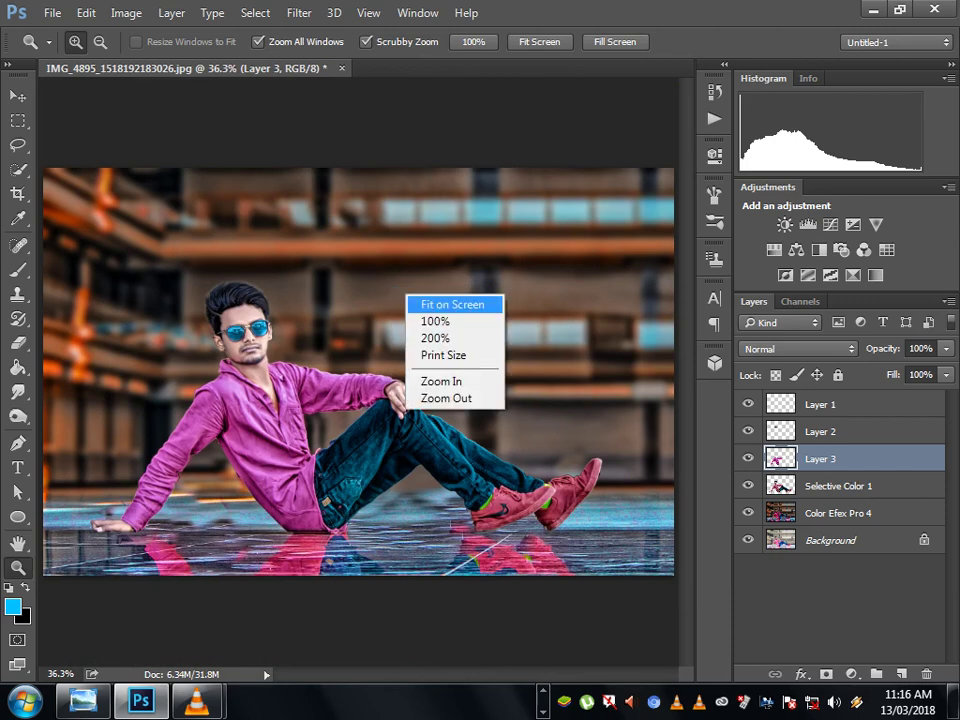
{"action": "left_click", "coordinate": [420, 303]}
{"action": "right_click", "coordinate": [428, 294]}
{"action": "left_click", "coordinate": [440, 303]}
{"action": "right_click", "coordinate": [417, 329]}
{"action": "left_click", "coordinate": [440, 337]}
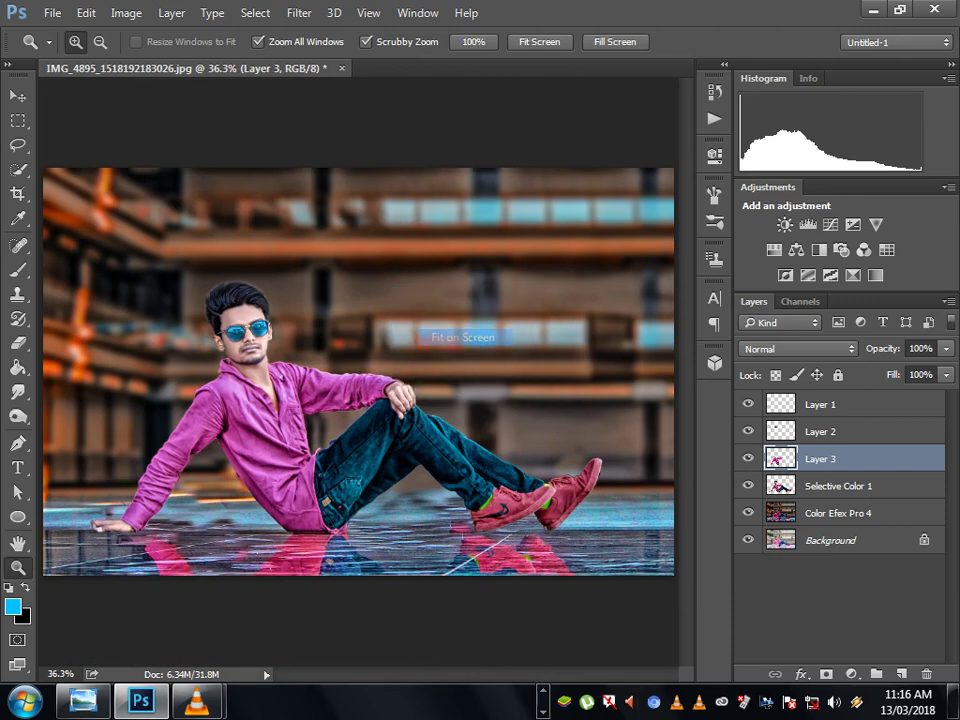
{"action": "left_click", "coordinate": [197, 702]}
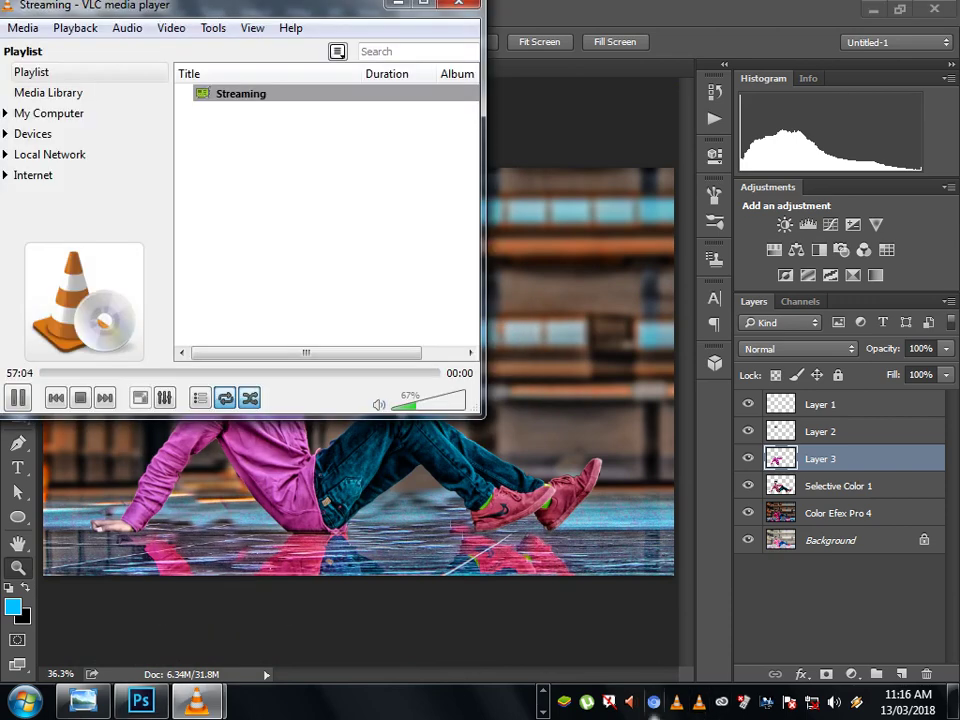